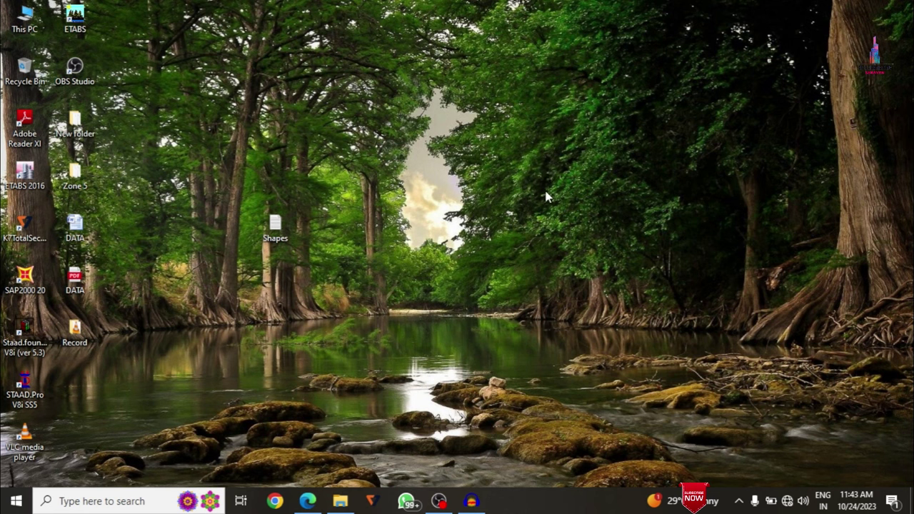
Step: Review the building's basic parameters in DATA.pdf, including storey heights, material grades, member sizes and loads
click(308, 500)
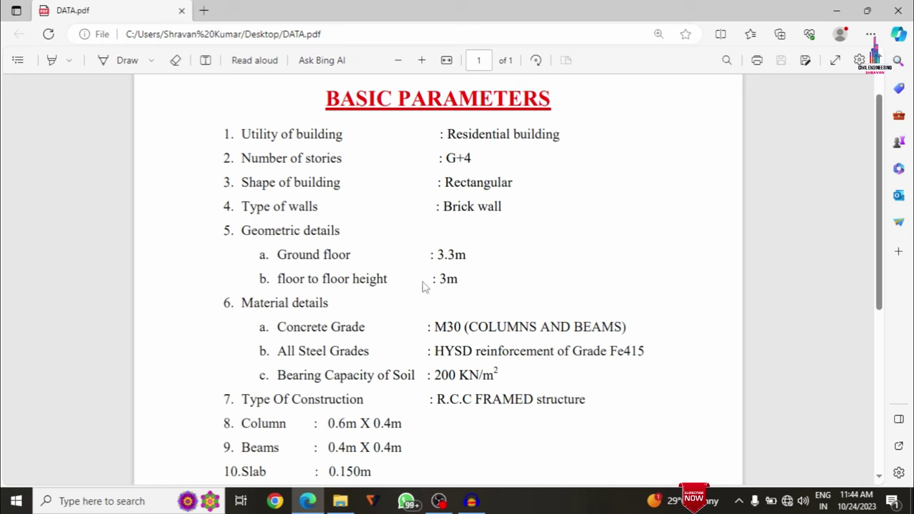
mouse_move(435, 255)
mouse_down()
mouse_move(483, 258)
mouse_move(438, 255)
mouse_up()
click(483, 263)
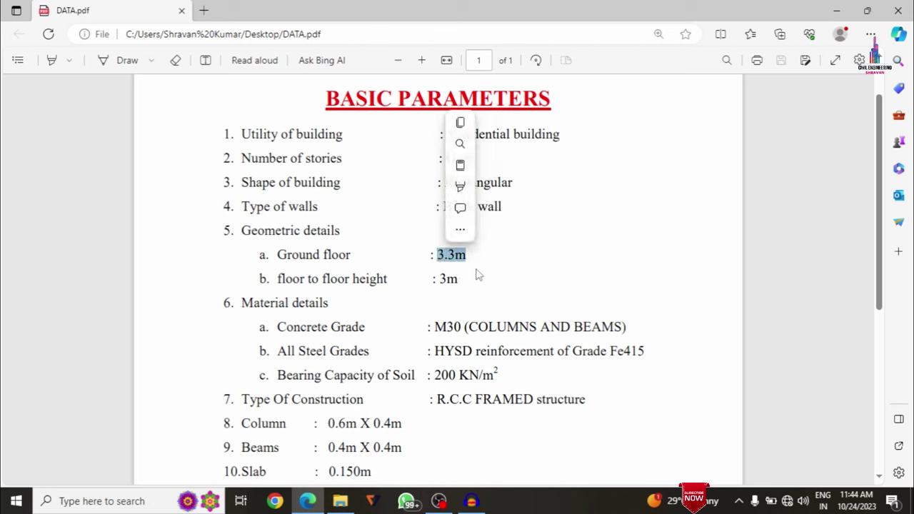
click(518, 266)
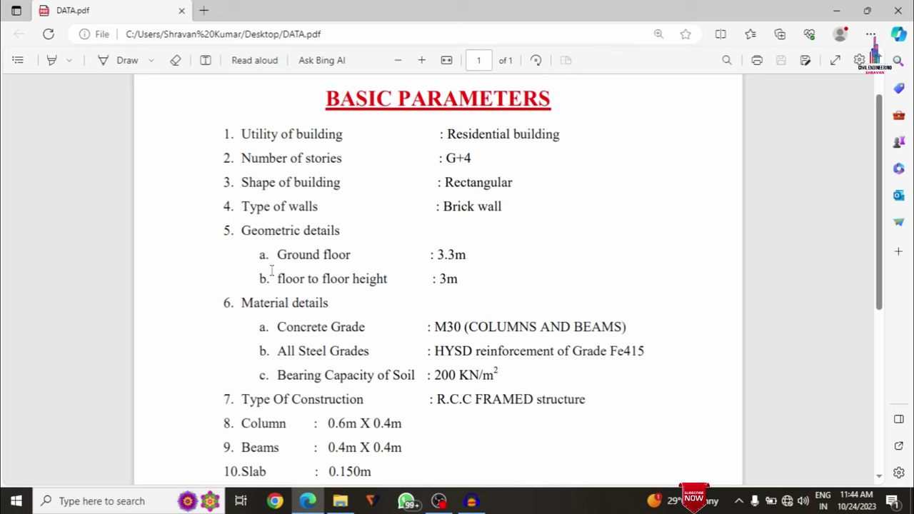
drag(431, 255, 468, 259)
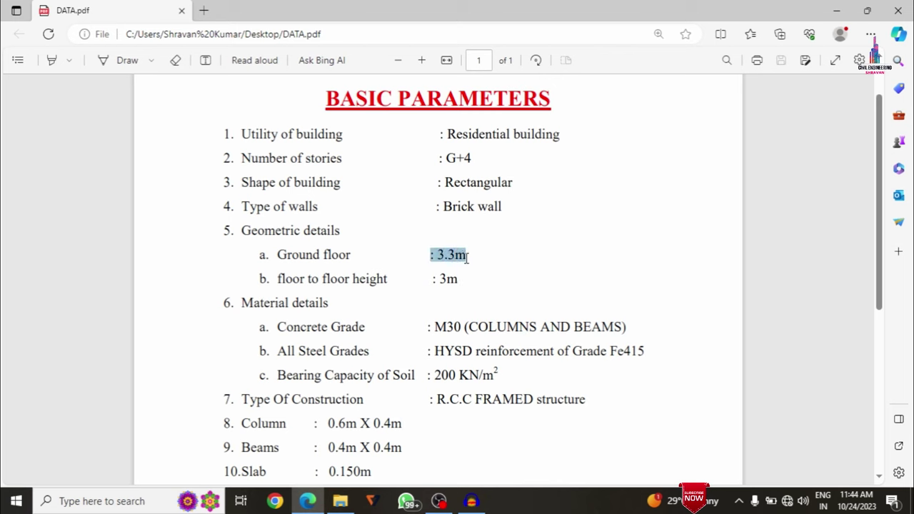
click(503, 267)
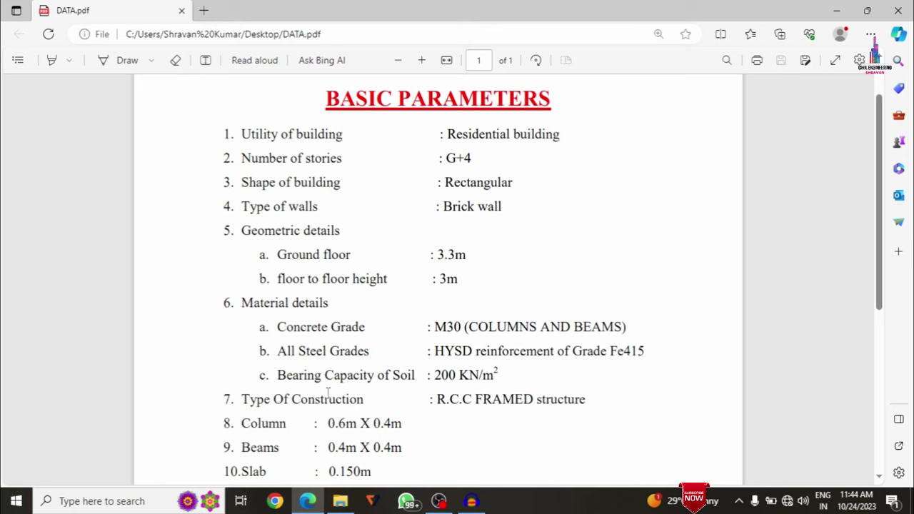
scroll(321, 399, down, 1)
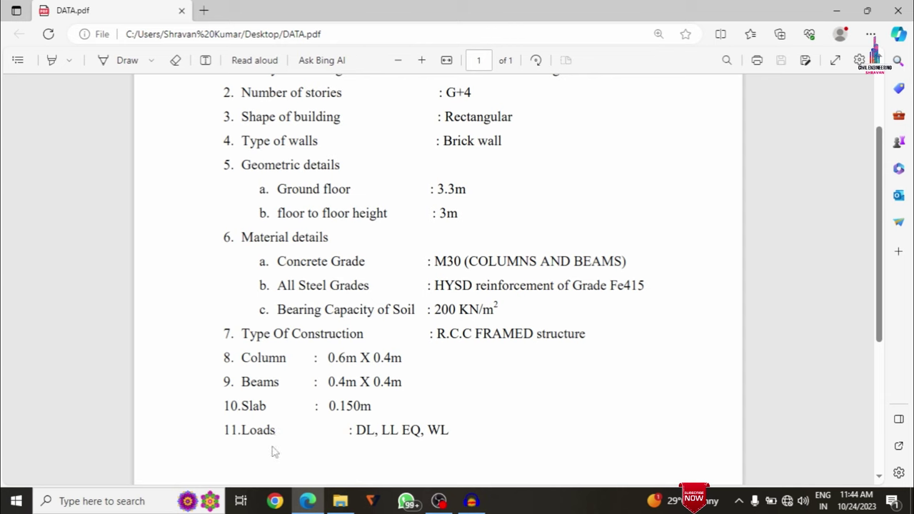
scroll(279, 443, up, 2)
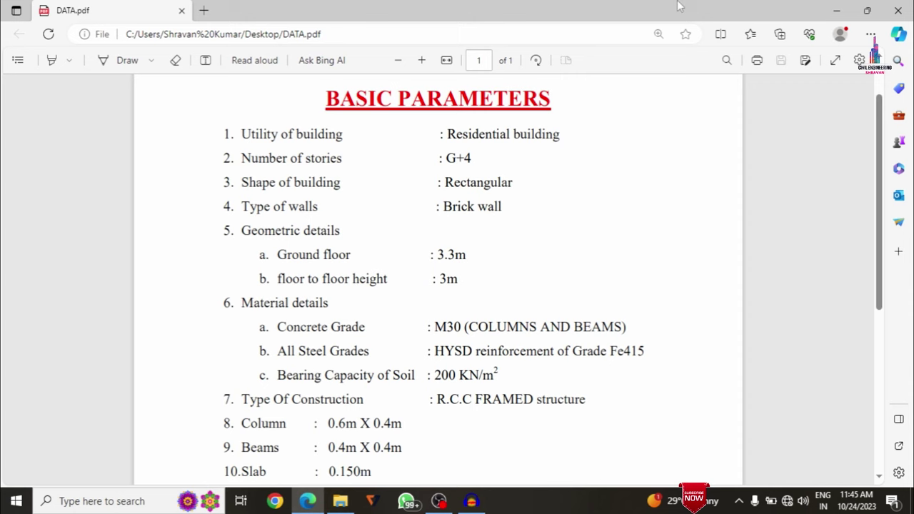
click(837, 10)
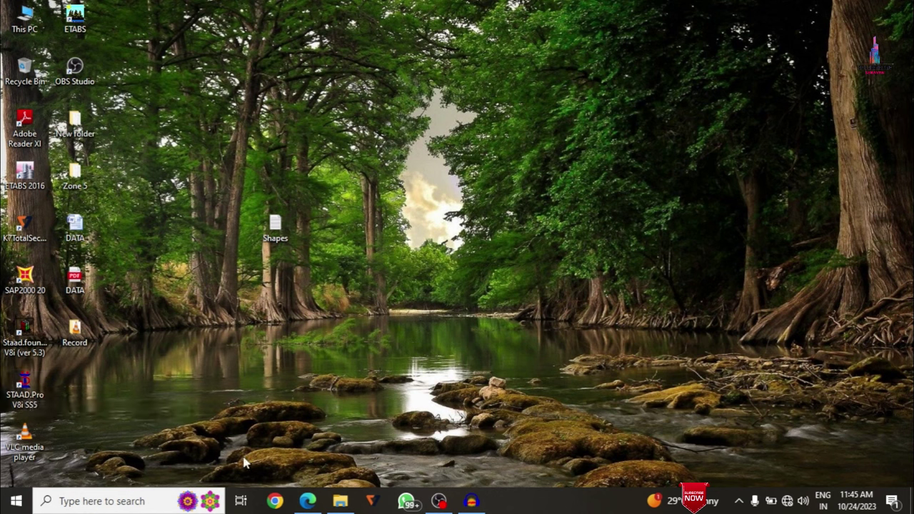
Step: Create a new folder named G+4 on the desktop
right_click(430, 139)
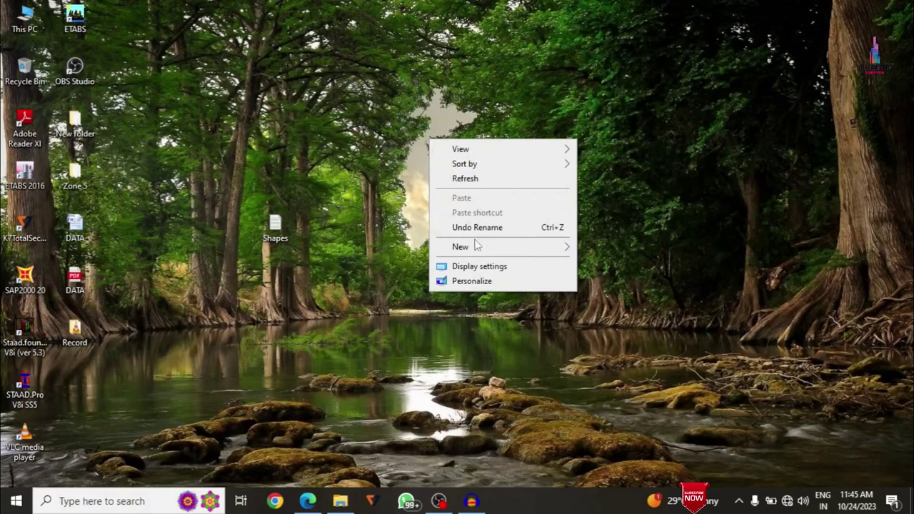
mouse_move(476, 245)
click(583, 247)
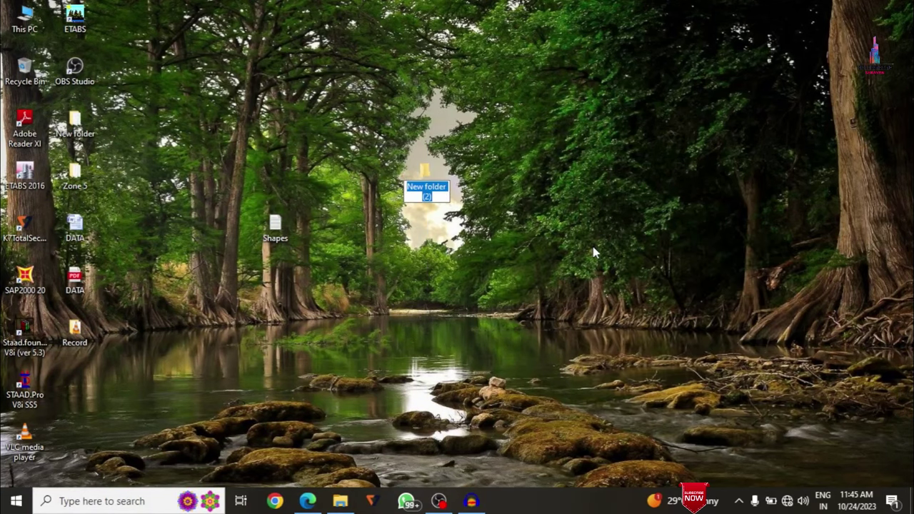
text(G+4)
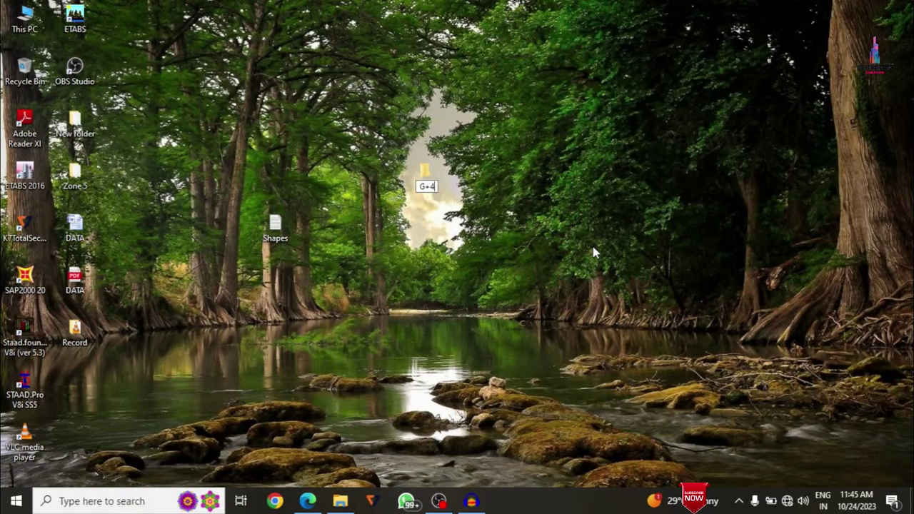
key(Return)
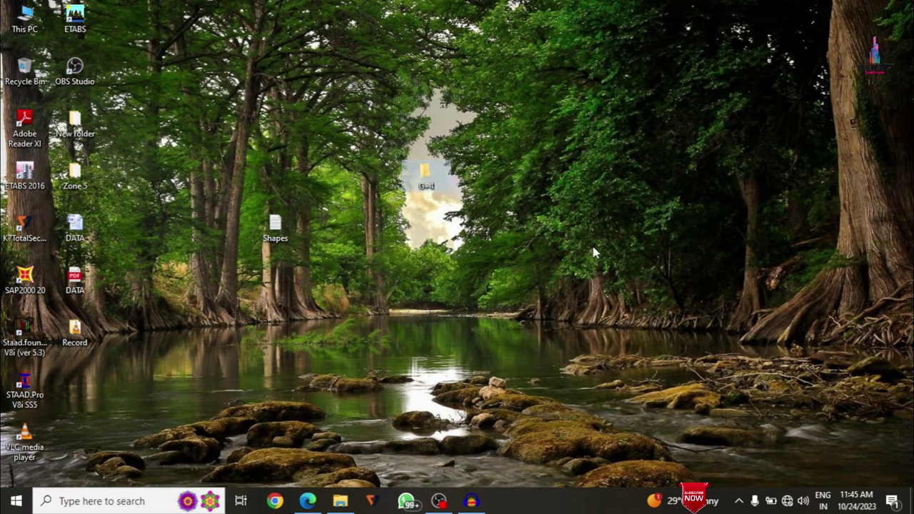
Step: Launch STAAD.Pro V8i and start a new Space structure project with the file name G+4
click(34, 391)
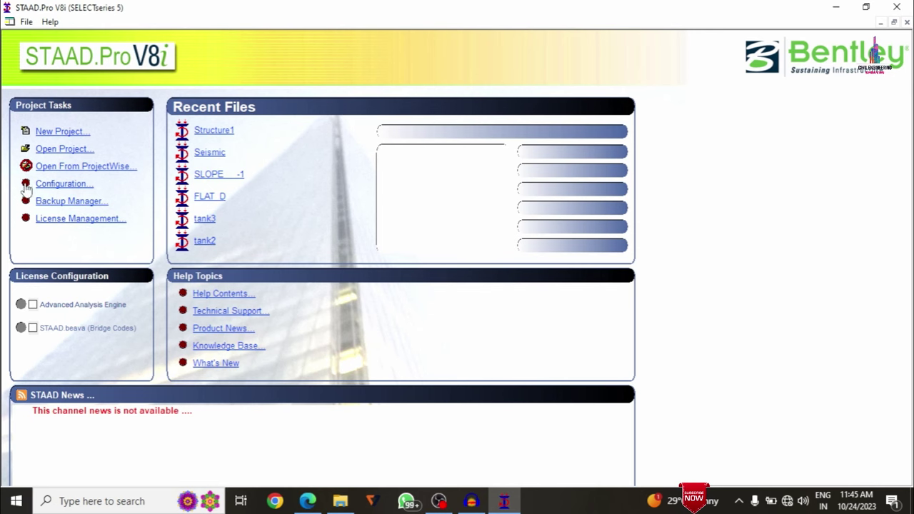
click(69, 135)
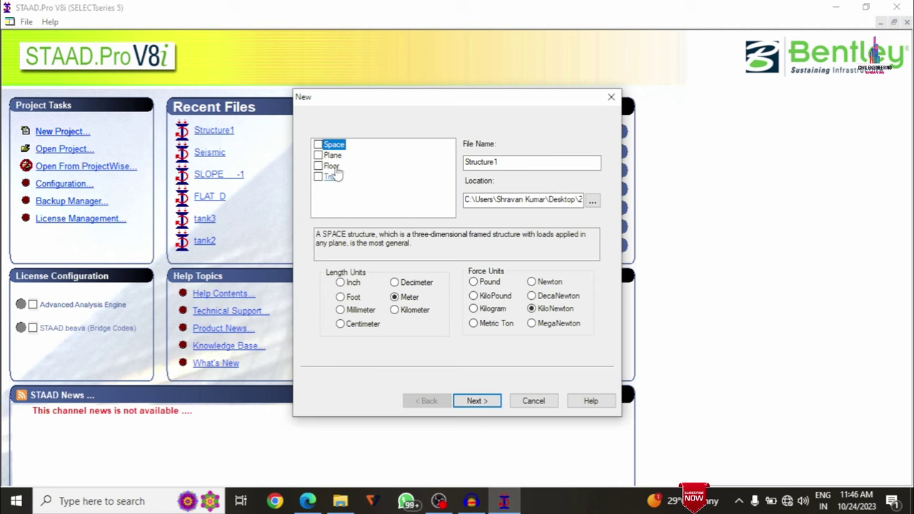
click(318, 145)
double_click(532, 161)
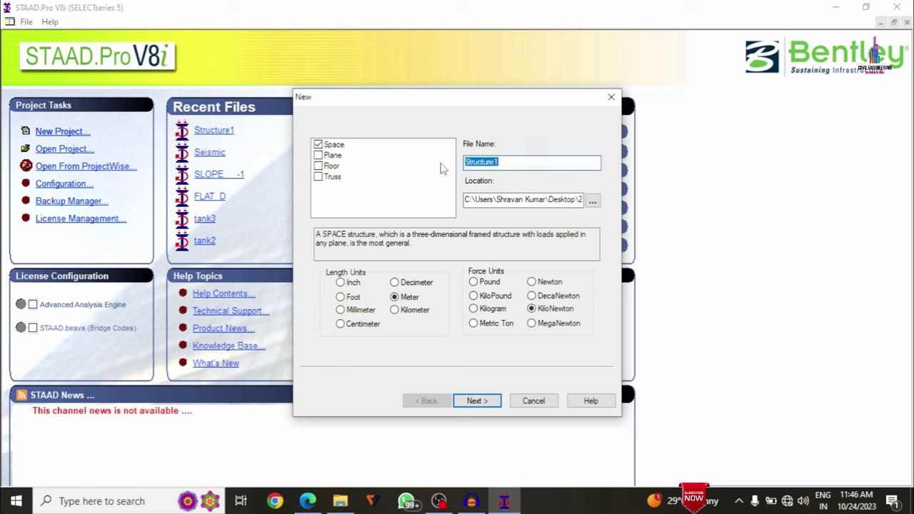
text(G+4)
Step: Set the project's save location to the G+4 folder on the desktop
click(593, 202)
scroll(463, 264, down, 1)
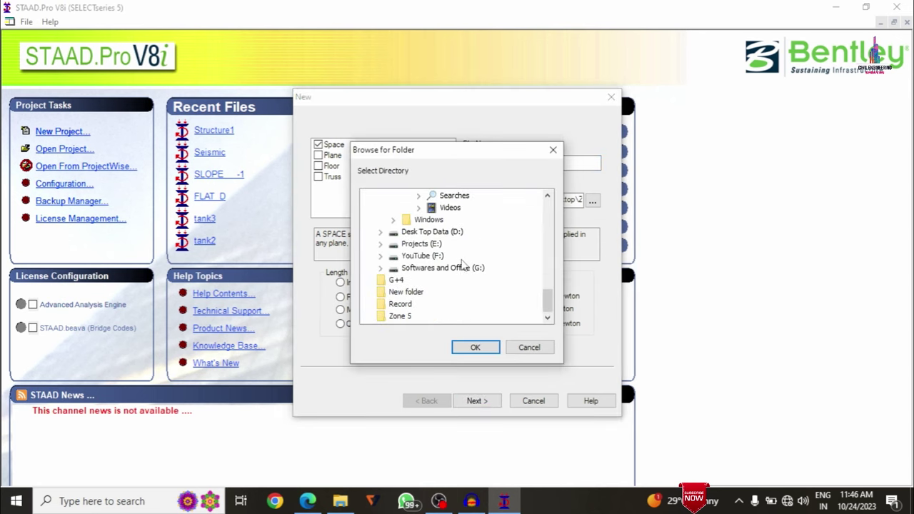
scroll(463, 264, up, 5)
click(460, 304)
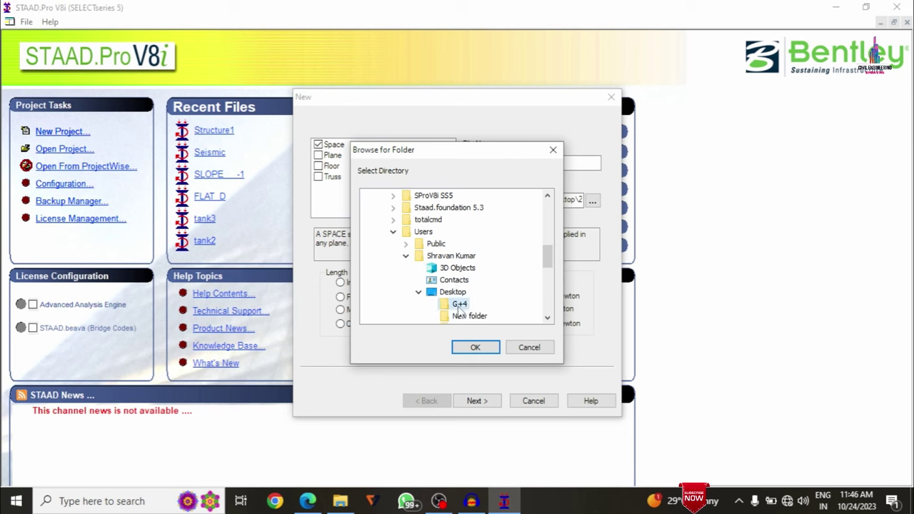
click(475, 347)
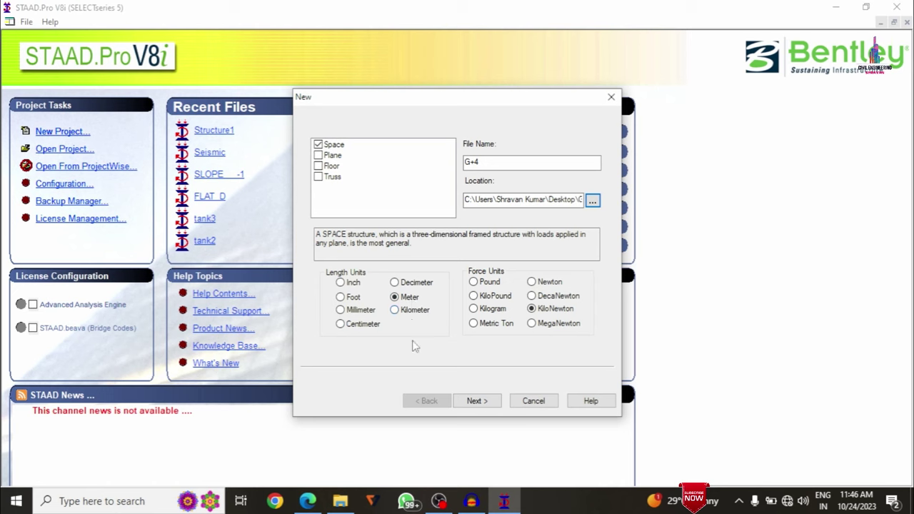
Step: Finish creating the project with metre and kilonewton units and Add Beam as the starting mode
click(477, 402)
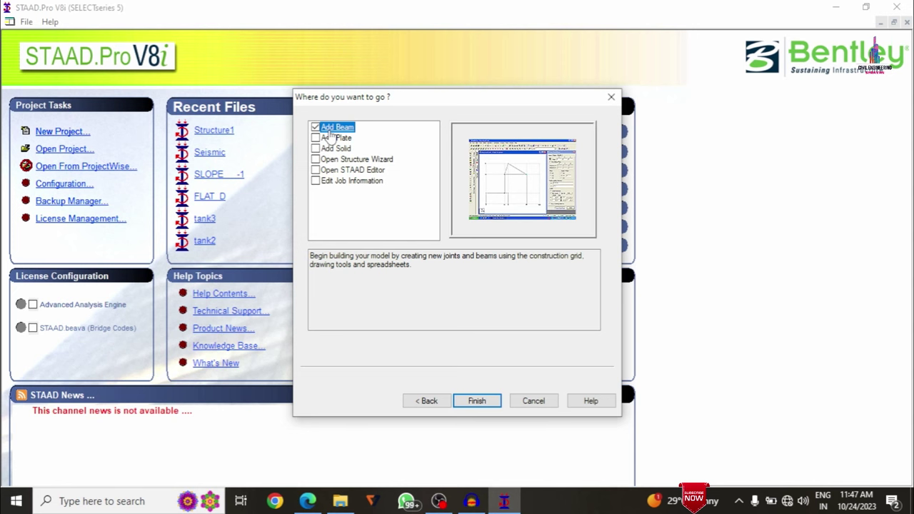
click(307, 502)
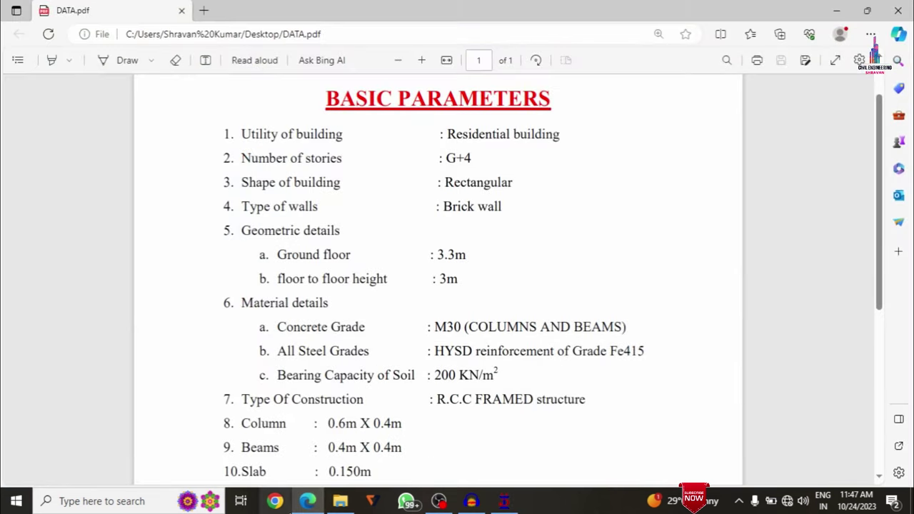
click(307, 502)
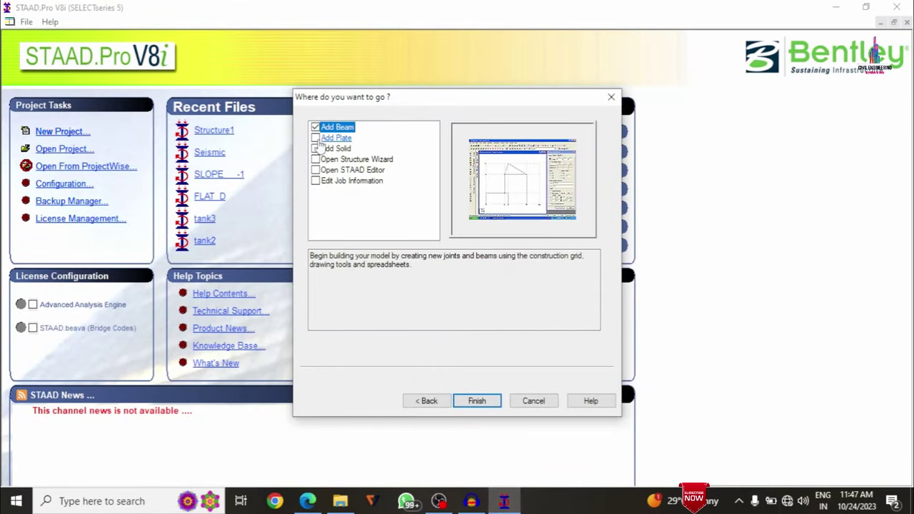
click(497, 401)
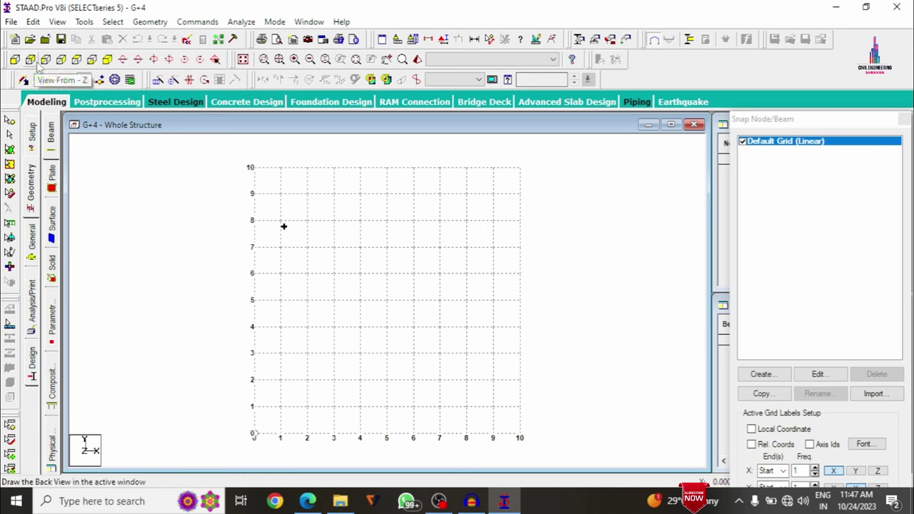
Step: View the empty construction grid from the side, from above and isometrically, and return to the front view
click(61, 60)
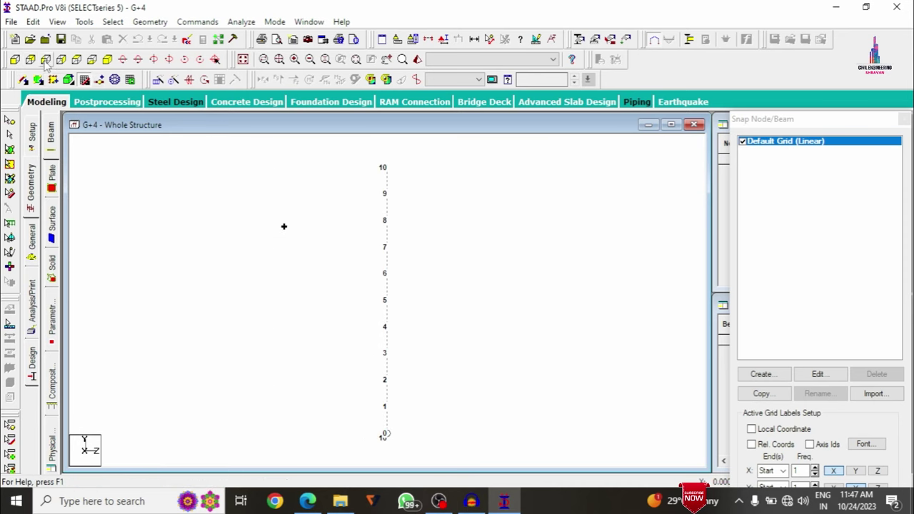
click(92, 60)
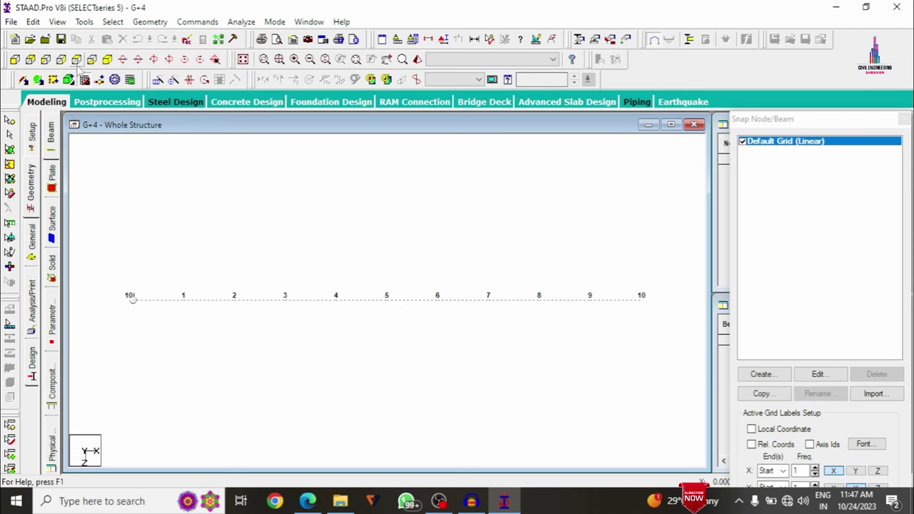
click(108, 60)
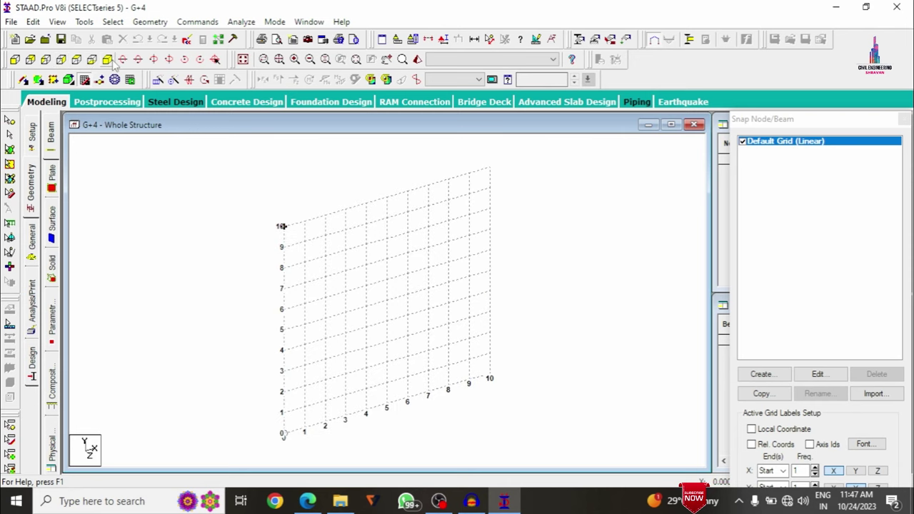
click(14, 60)
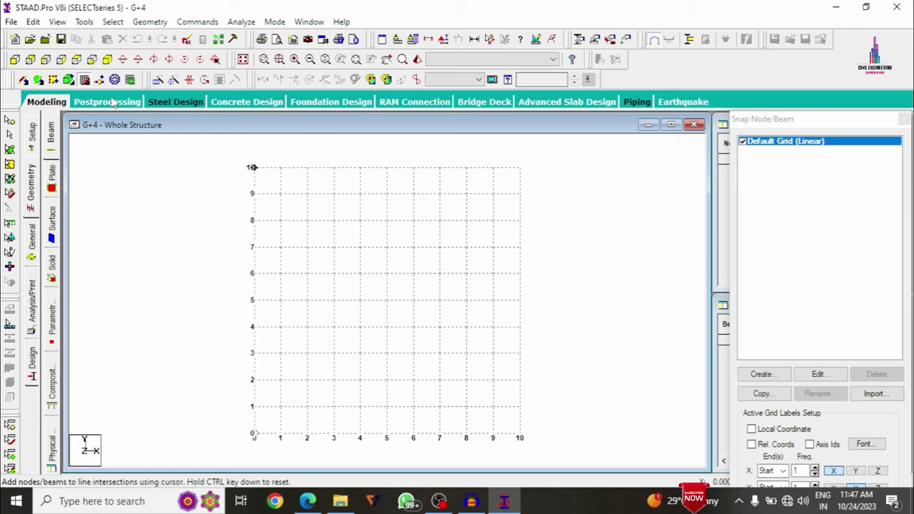
Step: Run the Structure Wizard and set its prototype model type to Frame Models
click(150, 22)
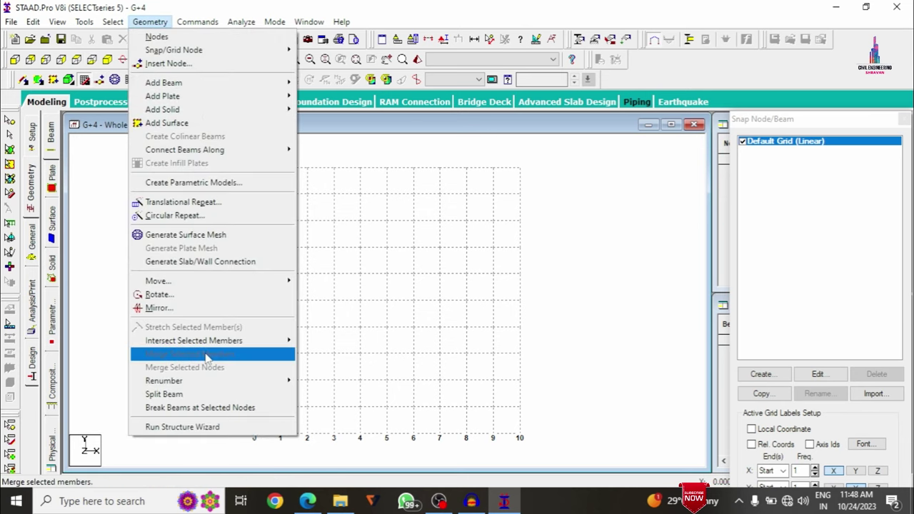
click(200, 429)
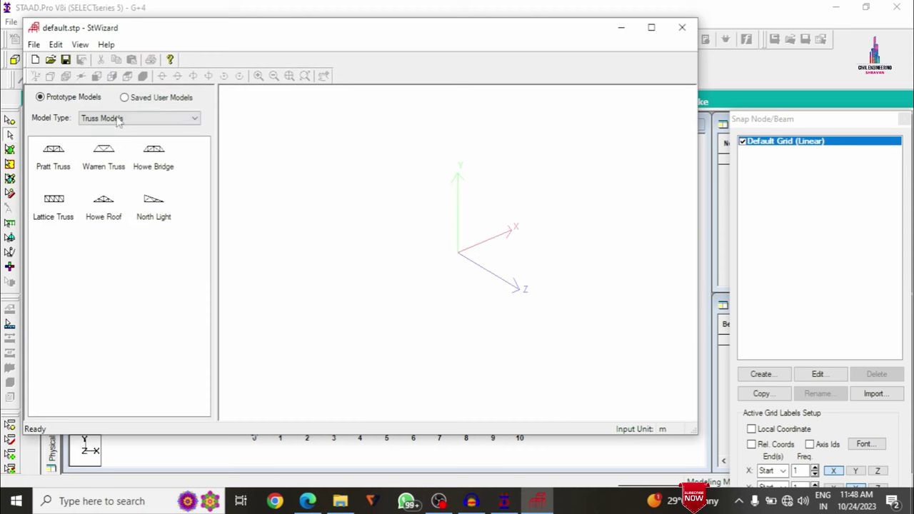
click(119, 119)
click(122, 140)
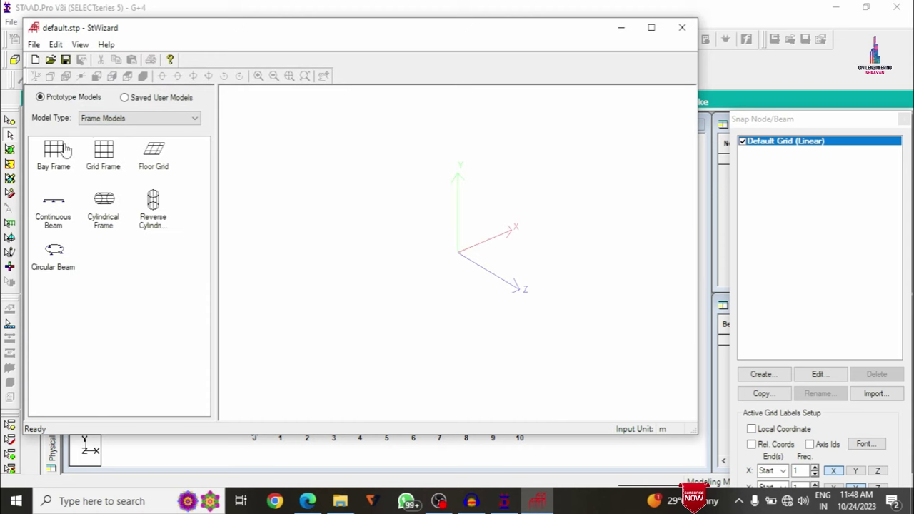
click(52, 163)
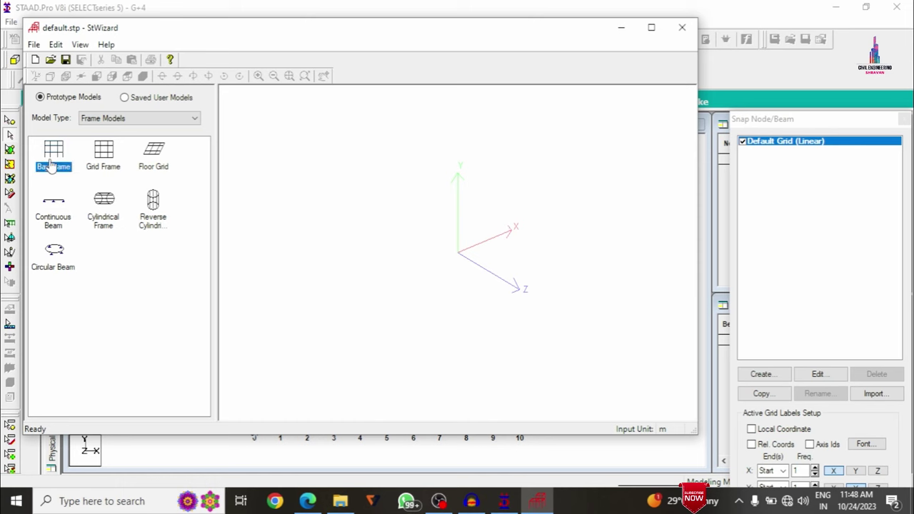
click(164, 167)
click(55, 223)
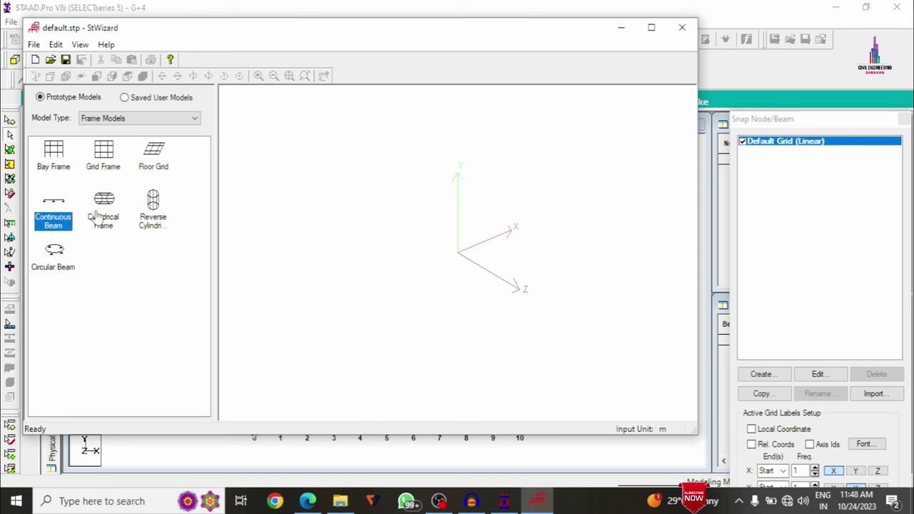
click(59, 260)
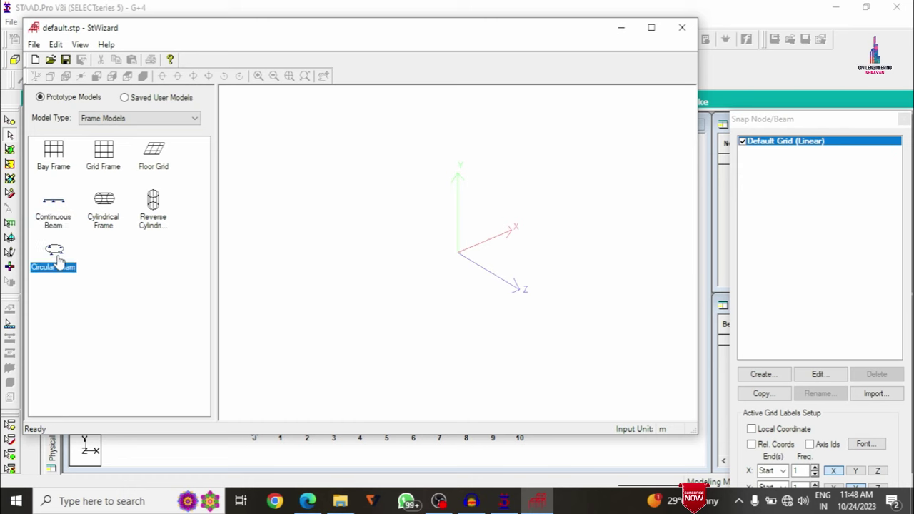
click(50, 161)
click(157, 167)
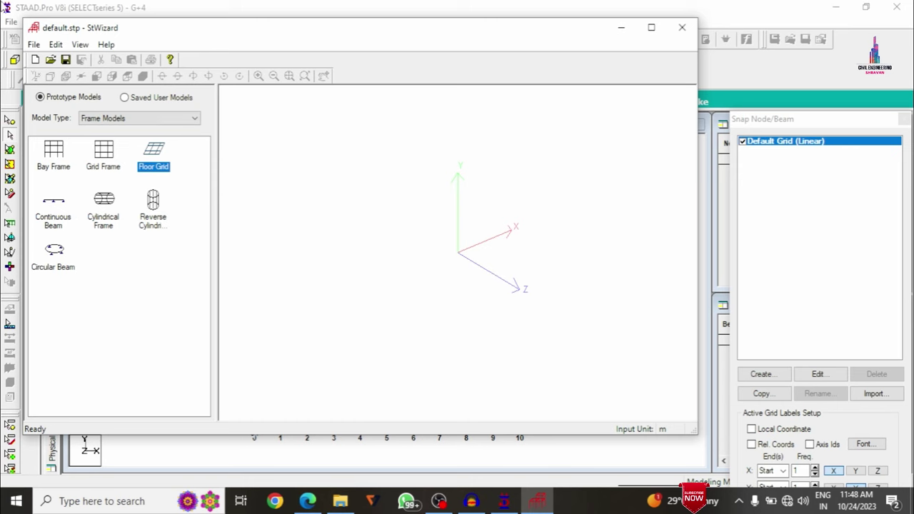
Step: Start a Bay Frame prototype with a length of 15 m, a height of 15 m and a width of 12 m
click(55, 155)
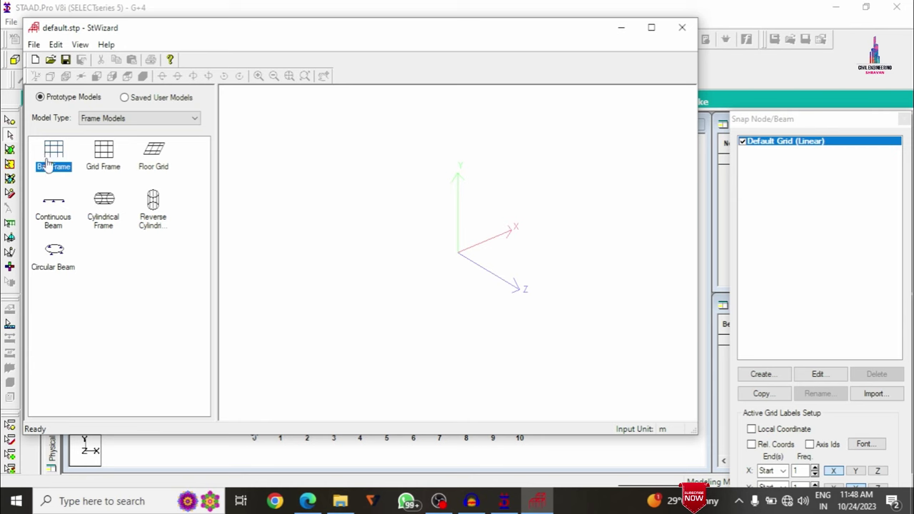
double_click(50, 157)
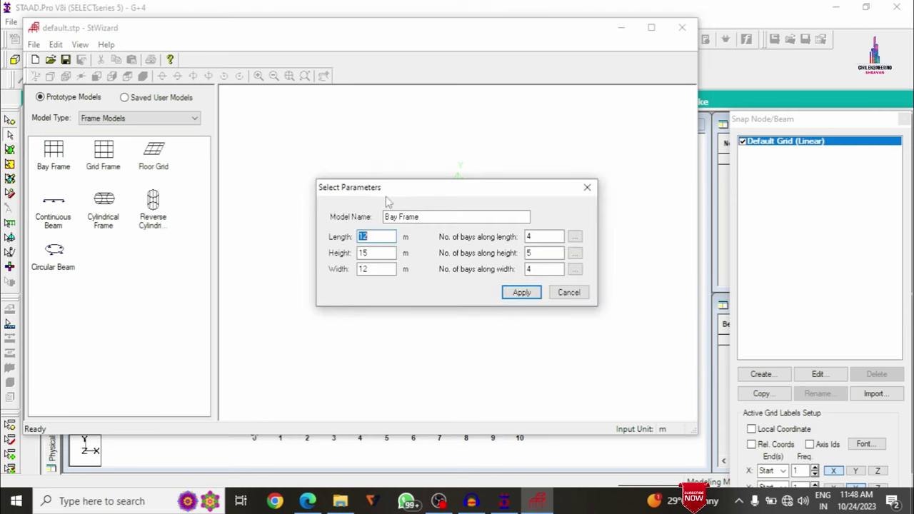
click(385, 235)
double_click(366, 237)
text(15)
key(Tab)
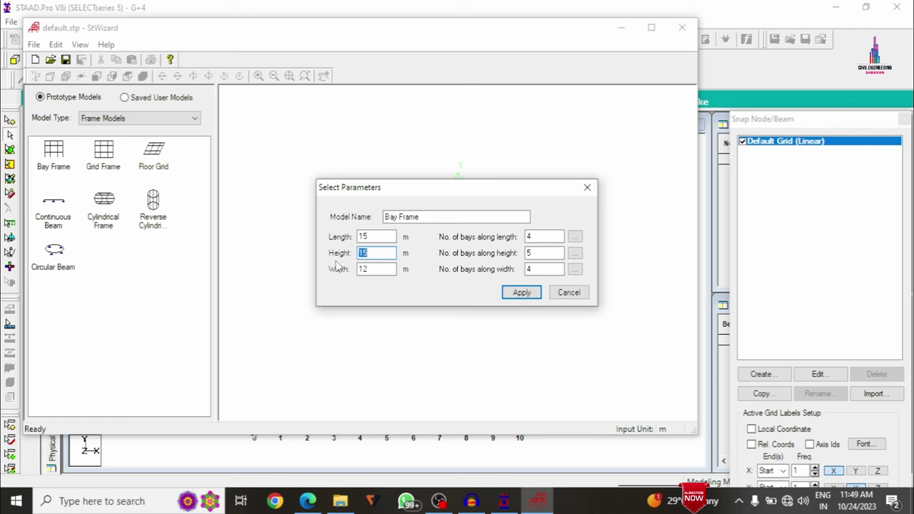
click(378, 252)
drag(373, 269, 350, 268)
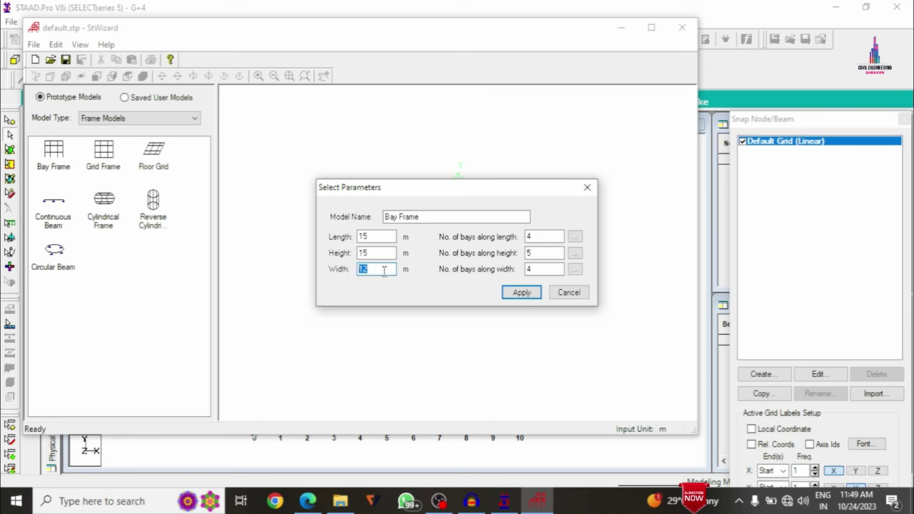
click(381, 271)
Step: Set the number of bays to 5 along the length, 5 along the height and 4 along the width
click(530, 236)
double_click(530, 237)
text(5)
double_click(530, 253)
text(5)
key(Tab)
text(4)
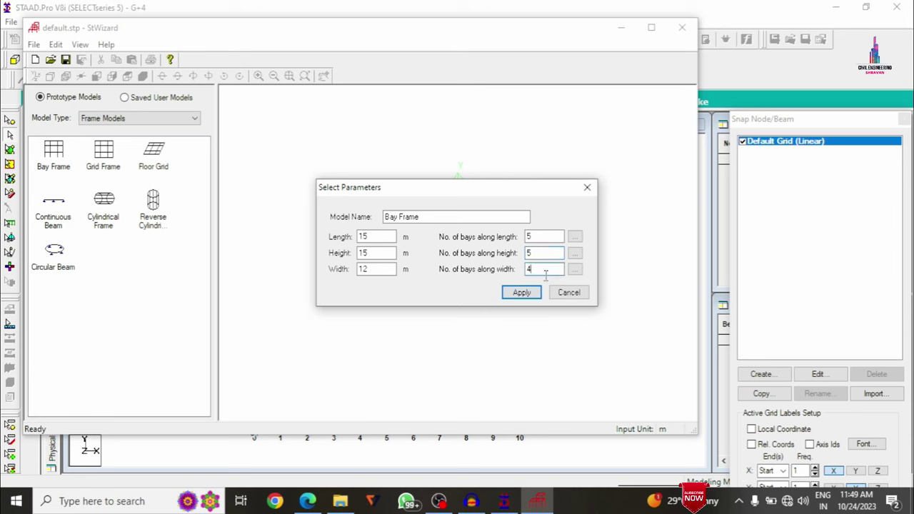
Step: Set the five bay lengths along the frame's length to 3.5, 2.5, 3, 2.5 and 3.5 m
click(576, 239)
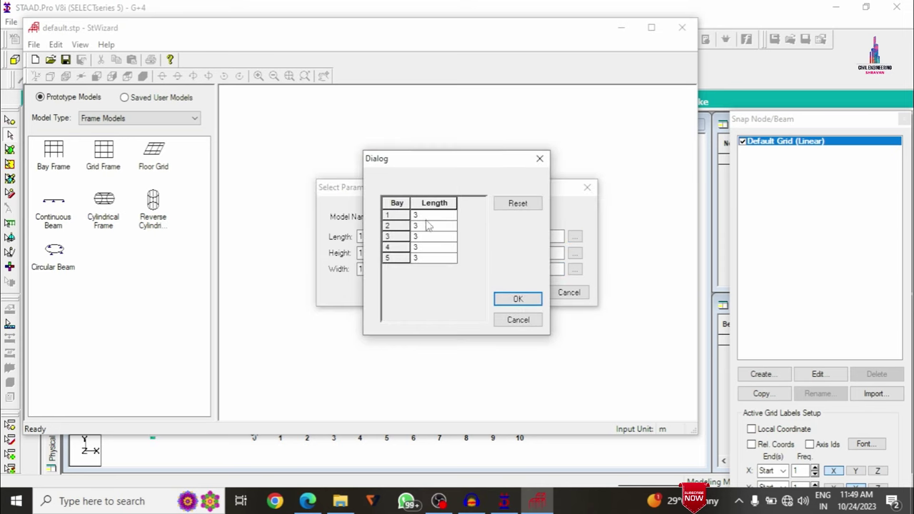
click(431, 216)
click(428, 218)
click(428, 227)
text(2.5)
click(432, 249)
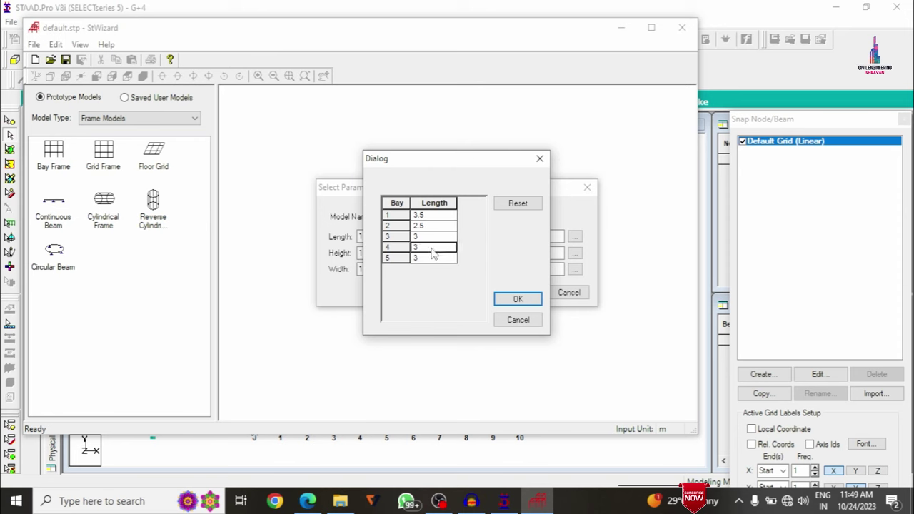
text(2.5)
click(440, 259)
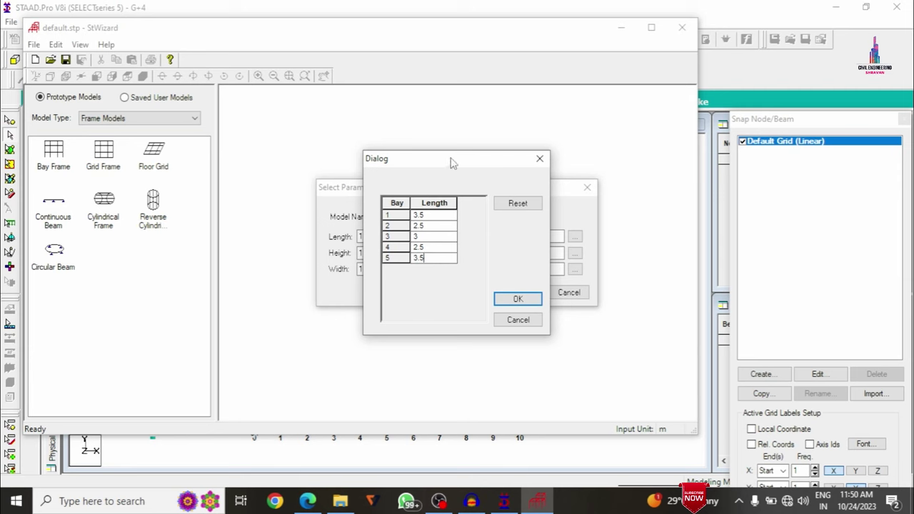
drag(451, 160, 673, 173)
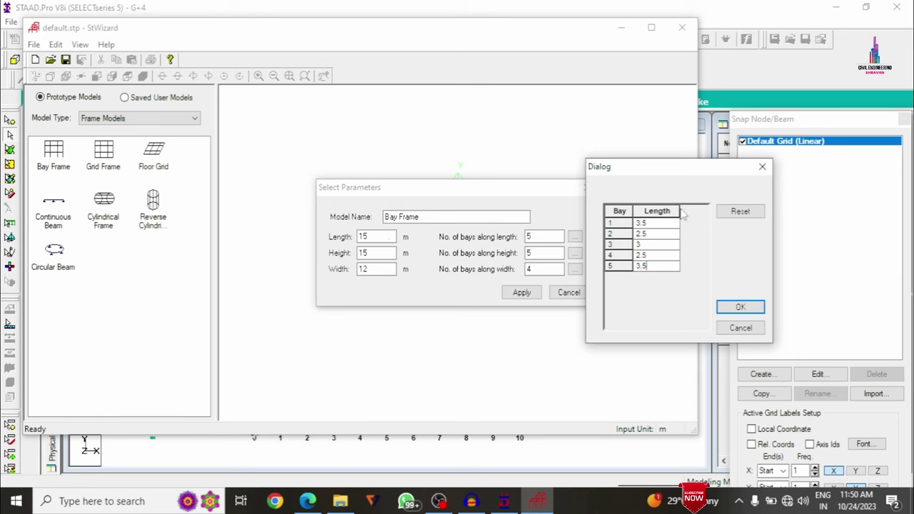
click(736, 310)
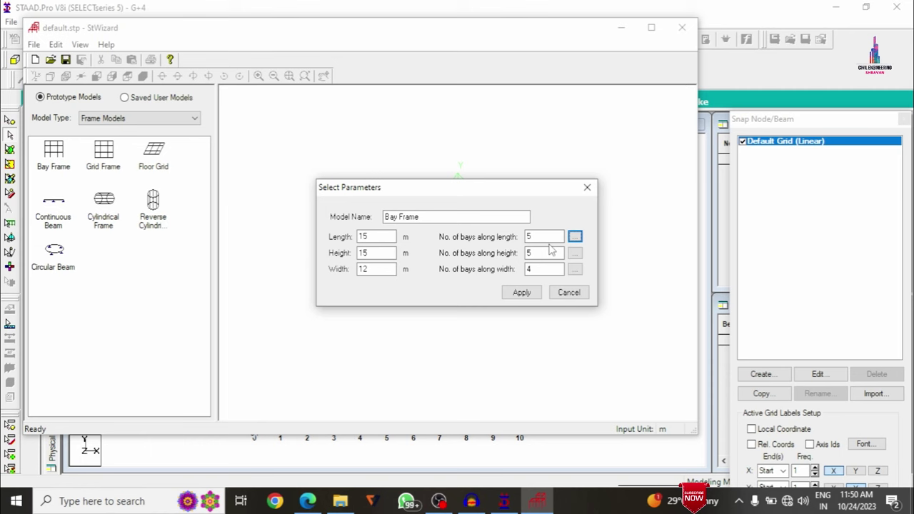
Step: Accept the four equal 3 m bays along the width and apply the parameters to generate the bay frame
click(576, 269)
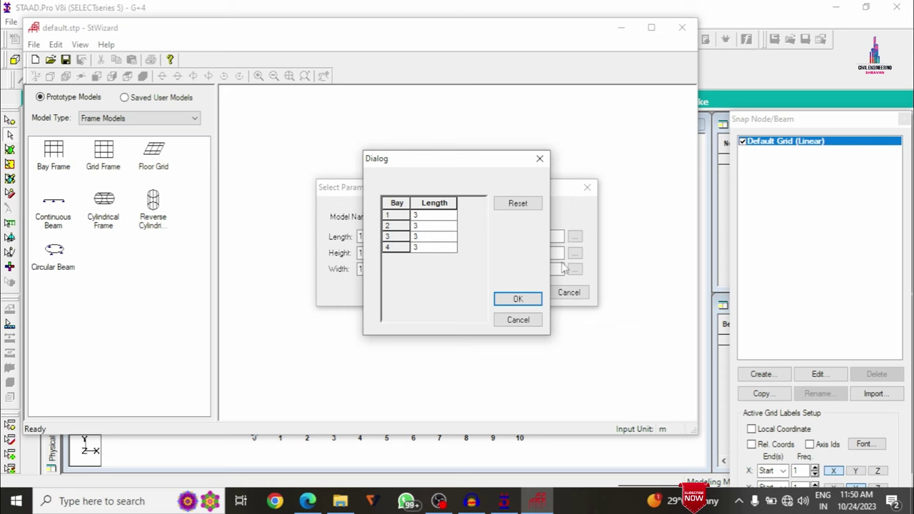
click(515, 301)
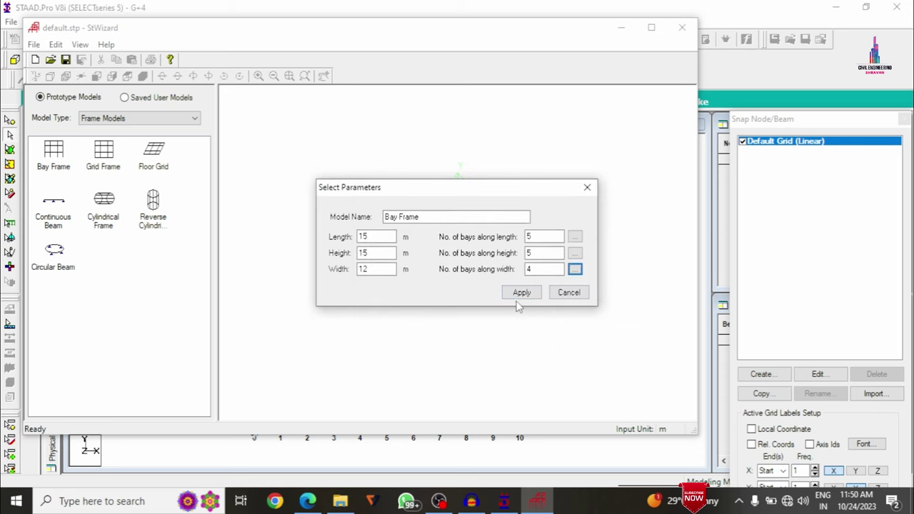
click(523, 293)
drag(581, 163, 575, 246)
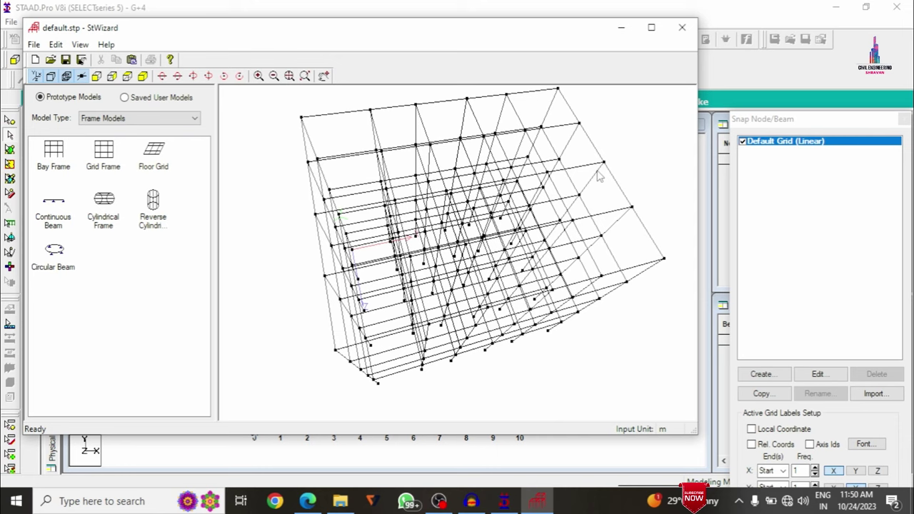
Step: Merge the wizard's frame into STAAD.Pro at zero X, Y and Z offset and hide the construction grid
click(684, 27)
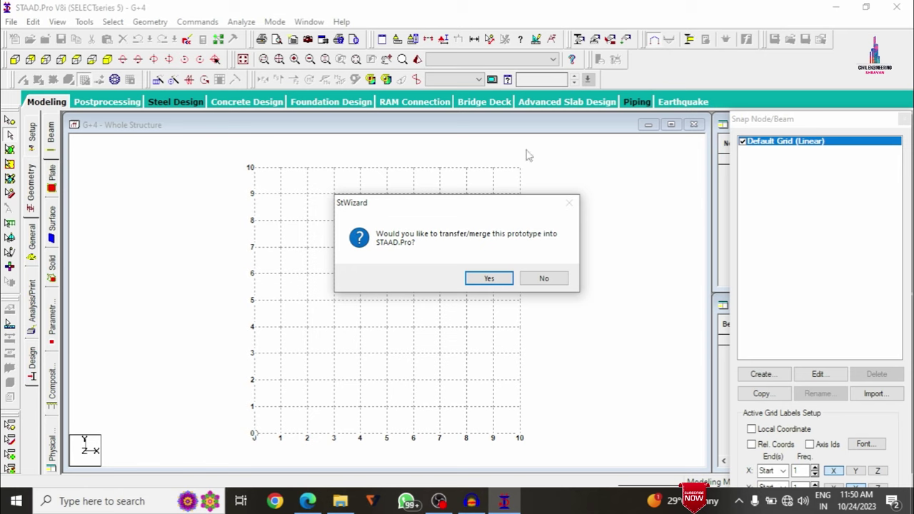
click(490, 278)
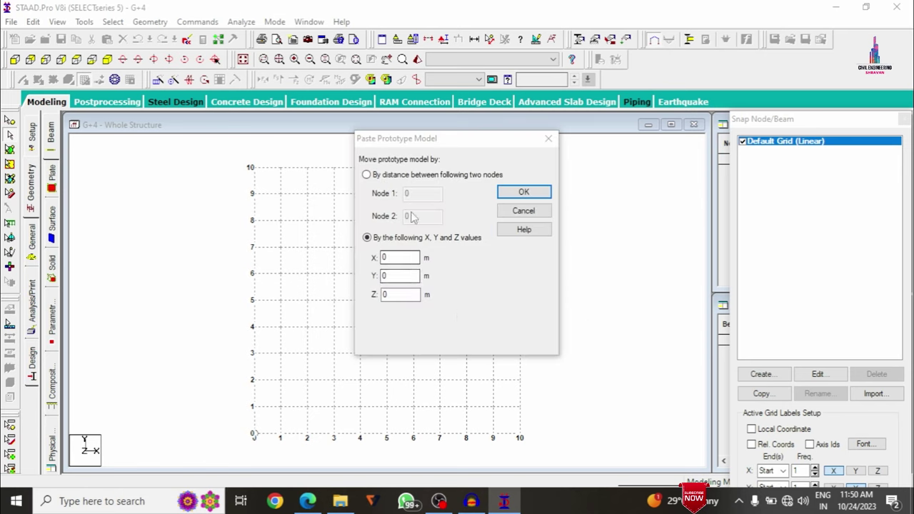
click(518, 190)
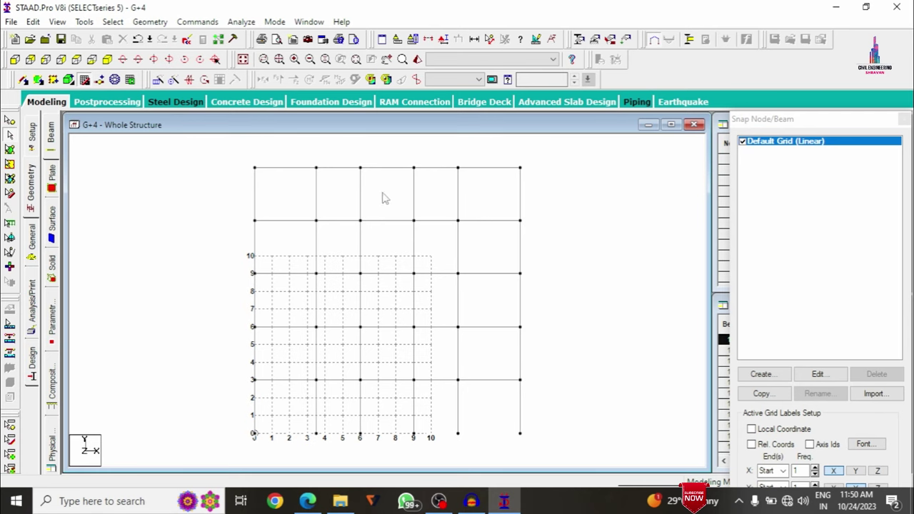
click(84, 79)
click(107, 60)
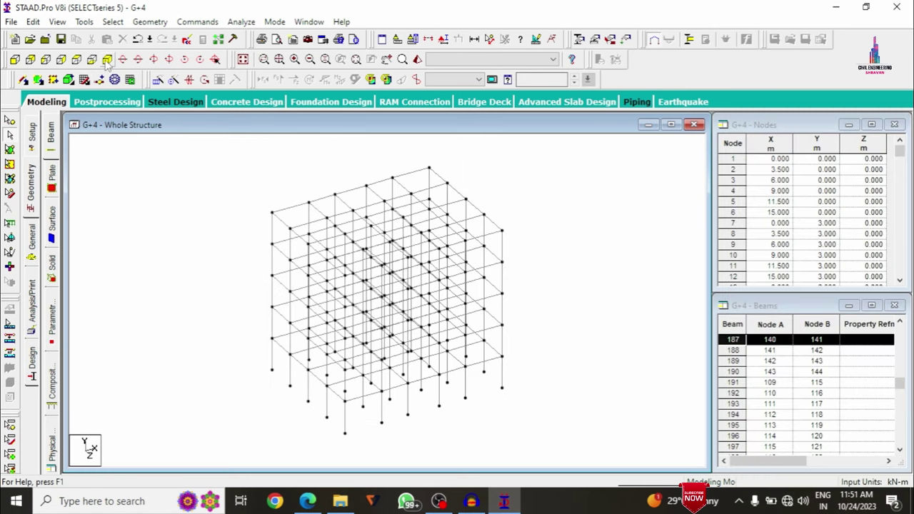
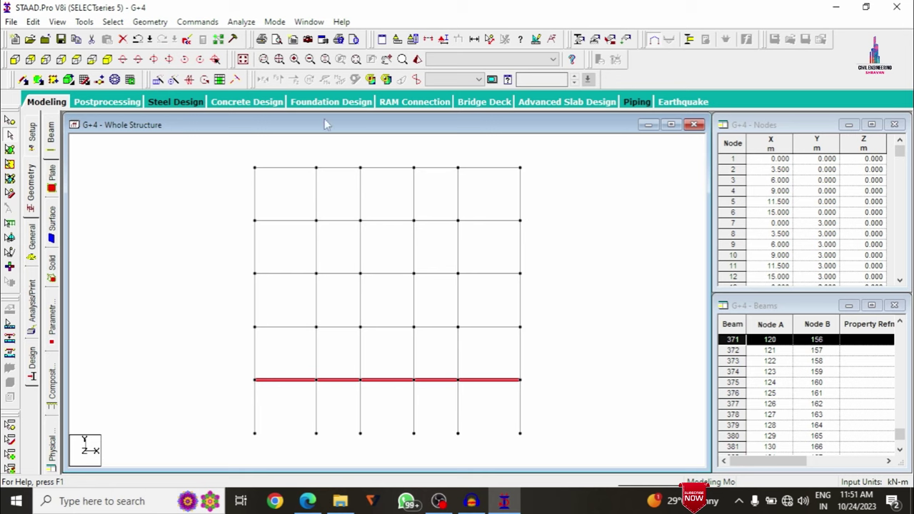
Step: Isolate the lowest beam level, 3 m above the column bases, using the Window / Rubber Band section view
click(240, 161)
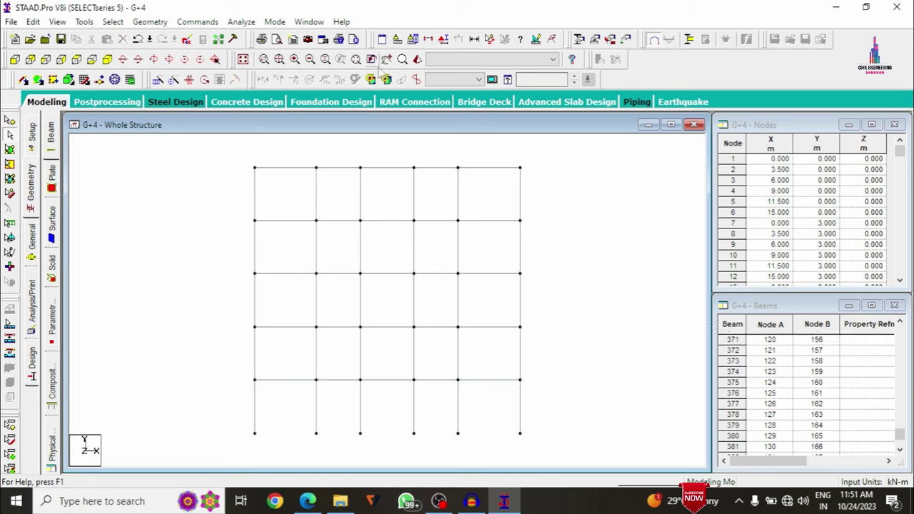
click(430, 40)
click(501, 171)
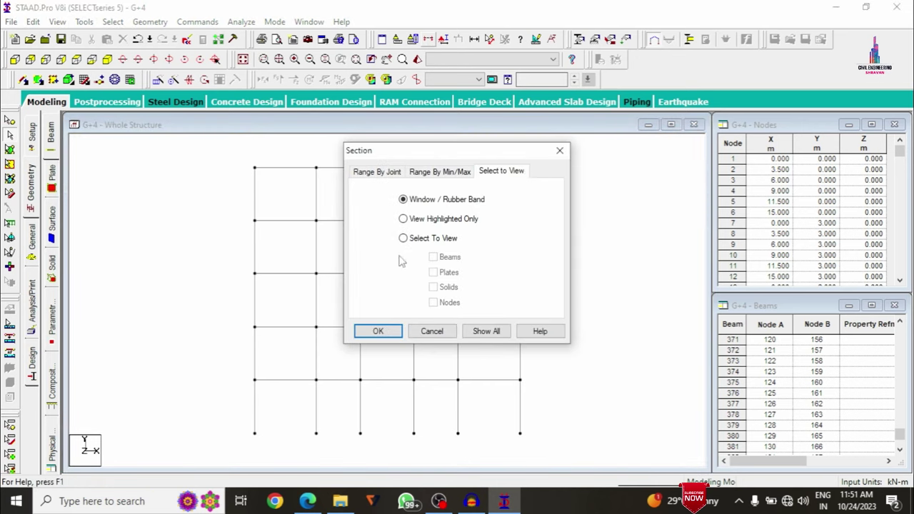
click(378, 332)
drag(232, 373, 534, 384)
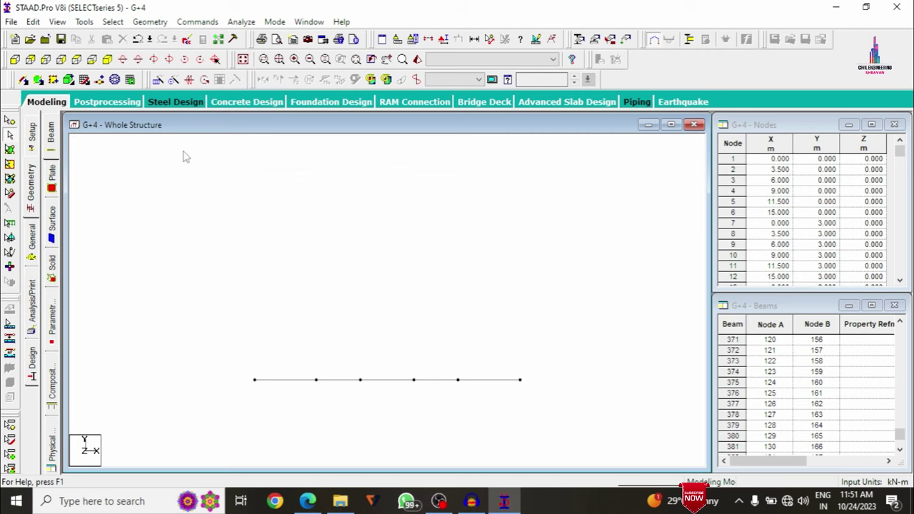
click(107, 60)
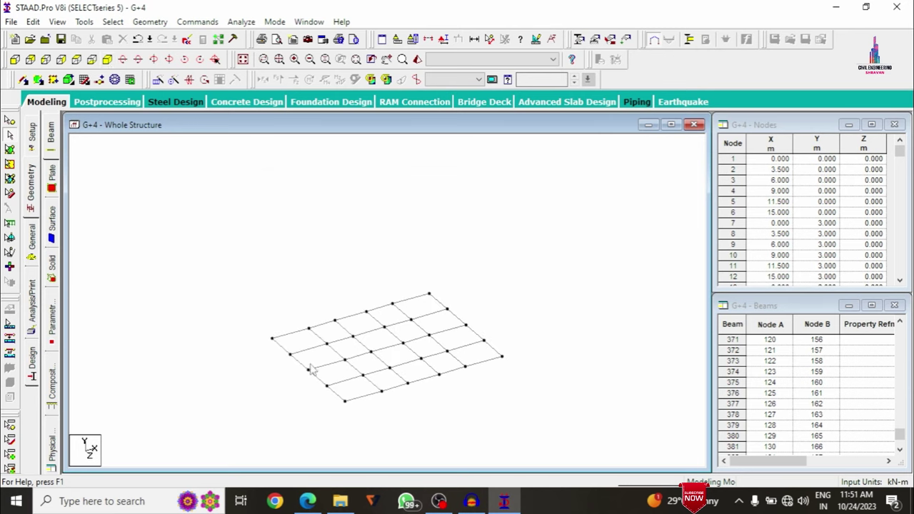
Step: Add four-noded plates to the first two bays of the rear row of the isolated floor, beginning at its X = 0 corner
click(37, 80)
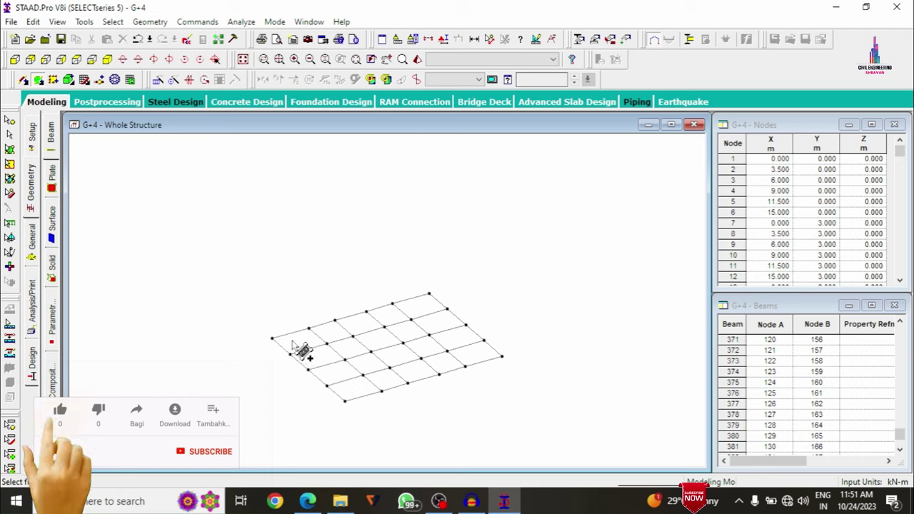
click(273, 338)
click(309, 329)
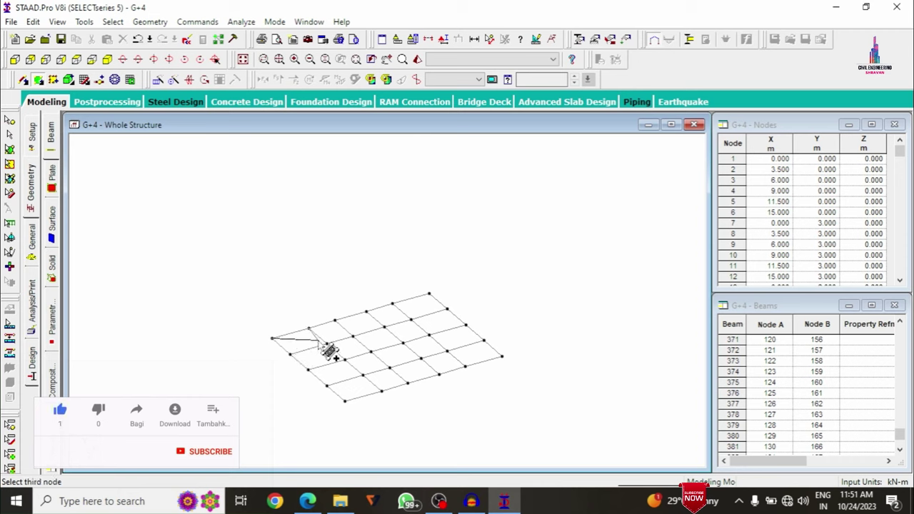
click(326, 345)
click(290, 353)
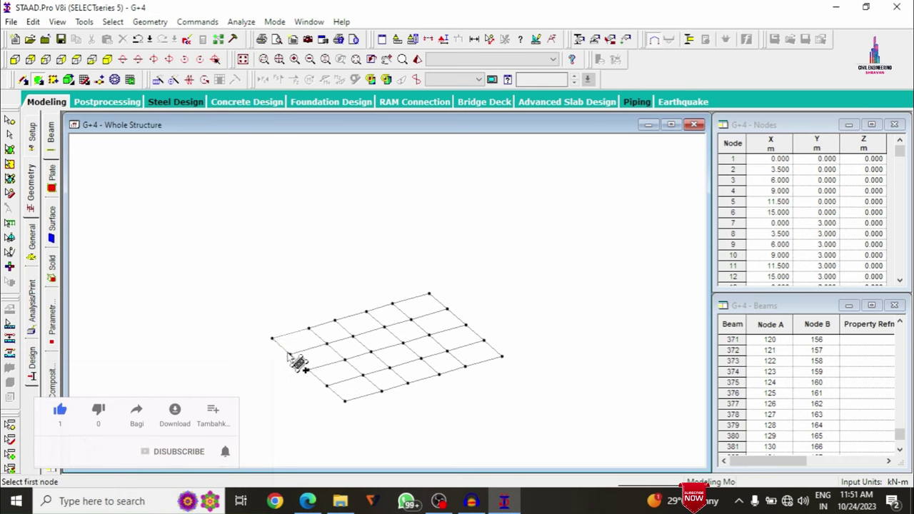
click(308, 329)
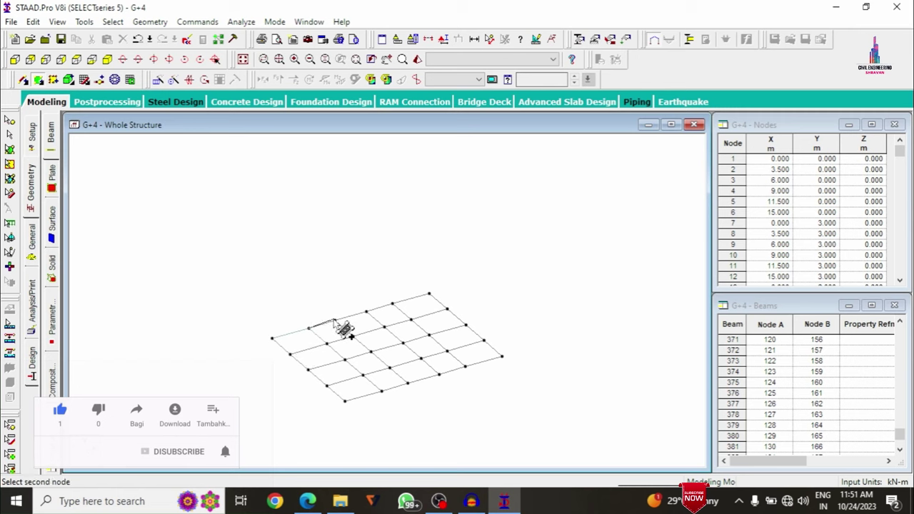
click(335, 320)
click(353, 338)
click(326, 345)
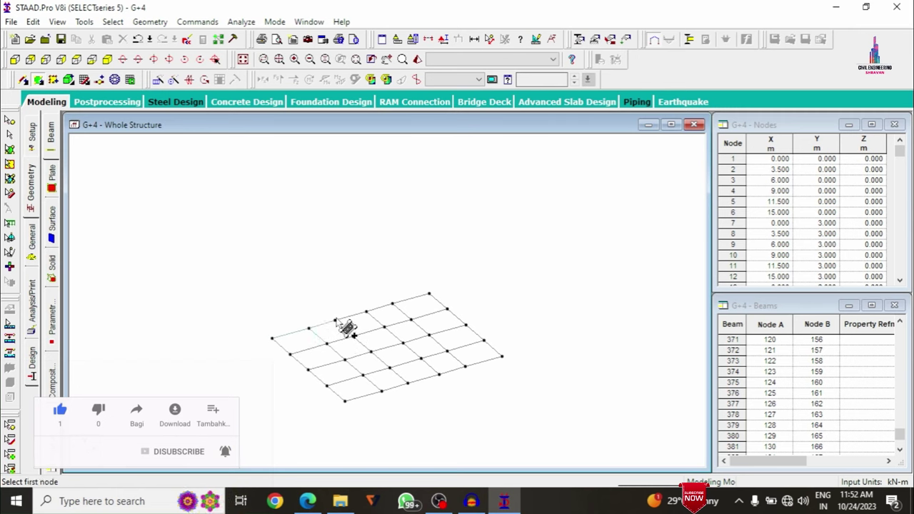
Step: Add four-noded plates to the remaining three bays of the floor's rear row, declining the auto save
click(335, 321)
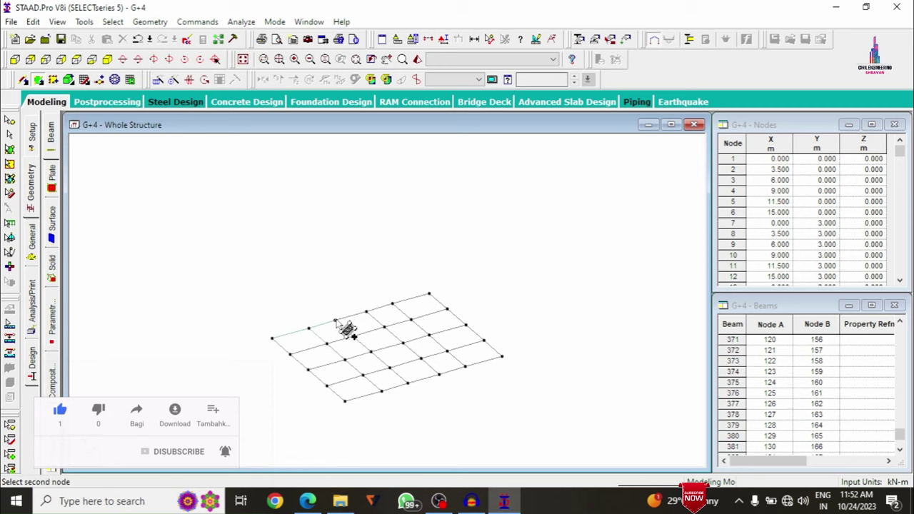
click(366, 312)
click(385, 330)
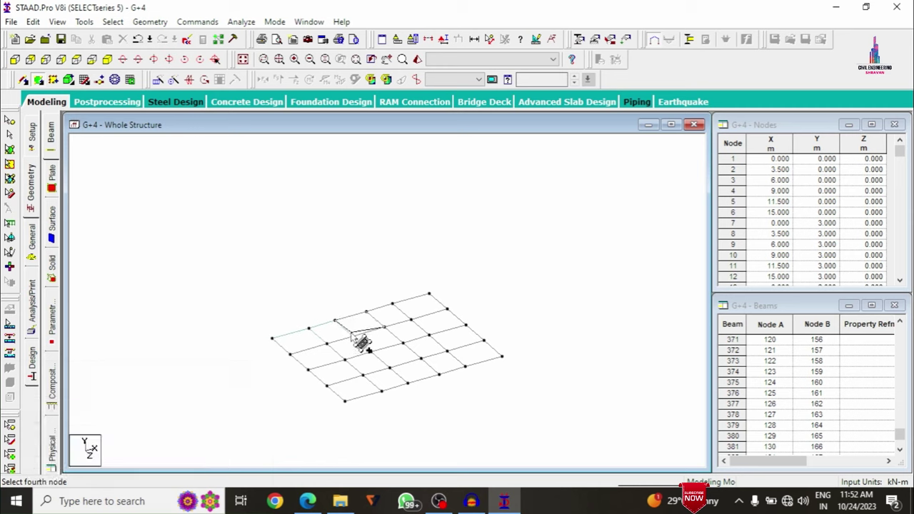
click(353, 337)
click(366, 312)
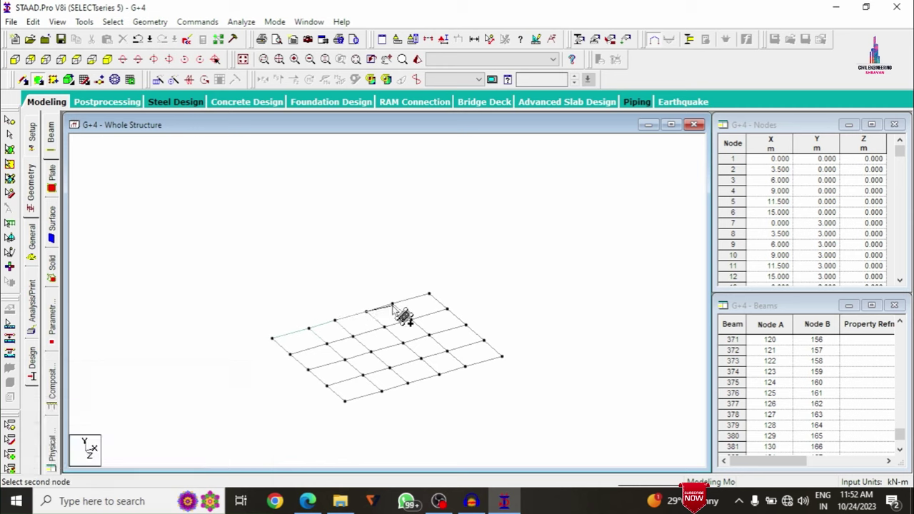
click(392, 303)
click(411, 320)
click(384, 329)
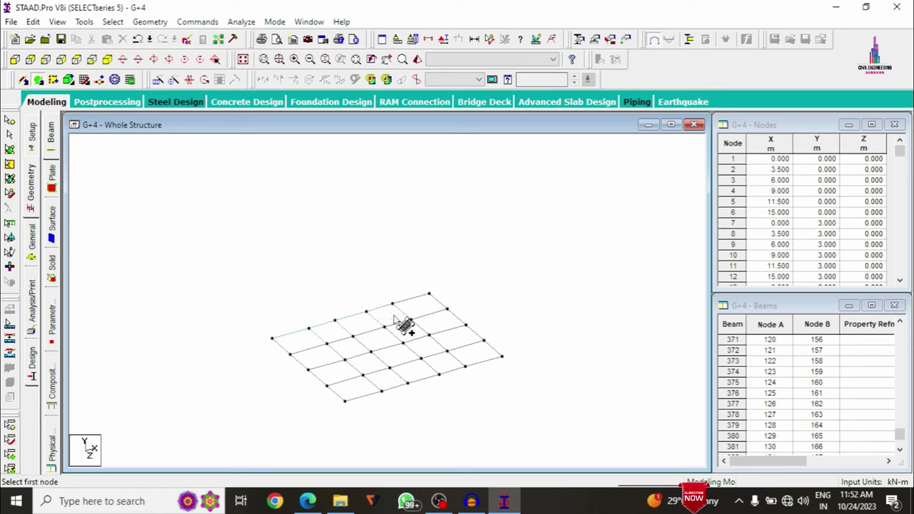
click(392, 304)
click(429, 294)
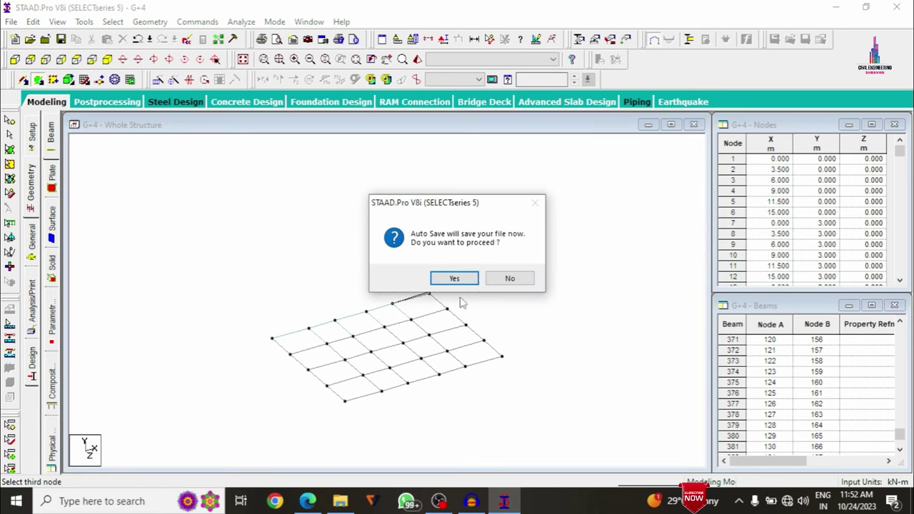
click(510, 278)
click(447, 309)
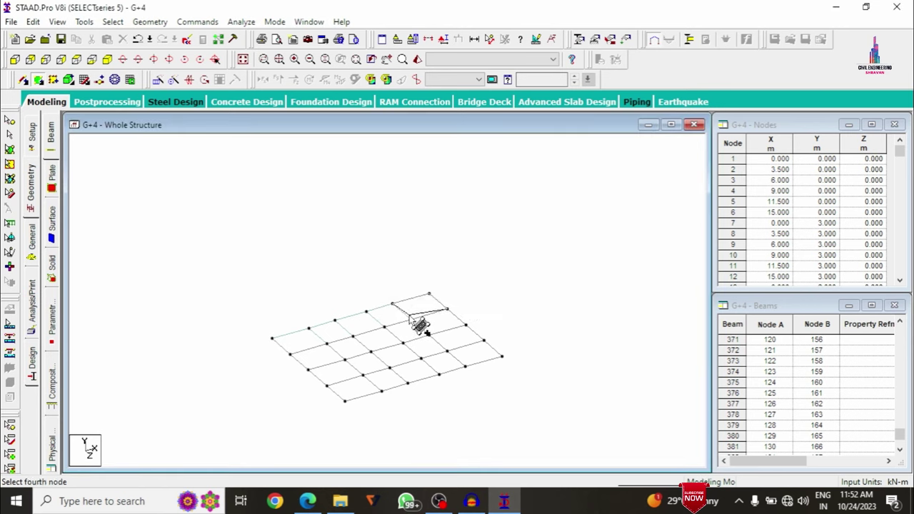
click(411, 320)
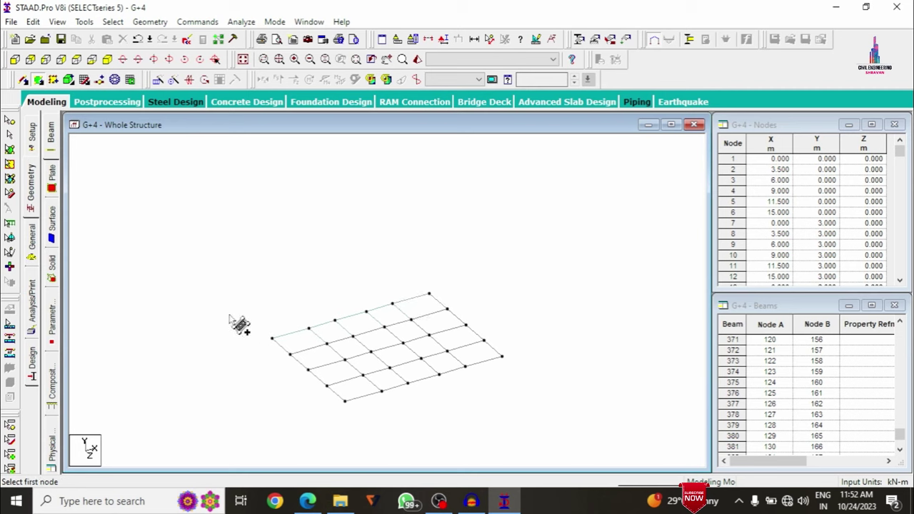
Step: Repeat the rear row's floor plates along global Z with 3 steps at 3 m spacing to cover the whole isolated floor
click(10, 149)
drag(148, 254, 543, 361)
click(159, 79)
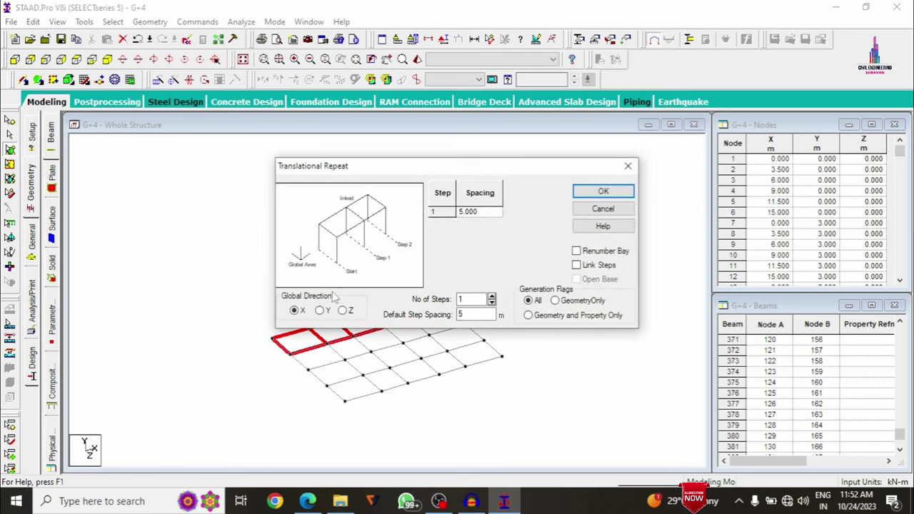
click(345, 311)
double_click(464, 299)
text(3)
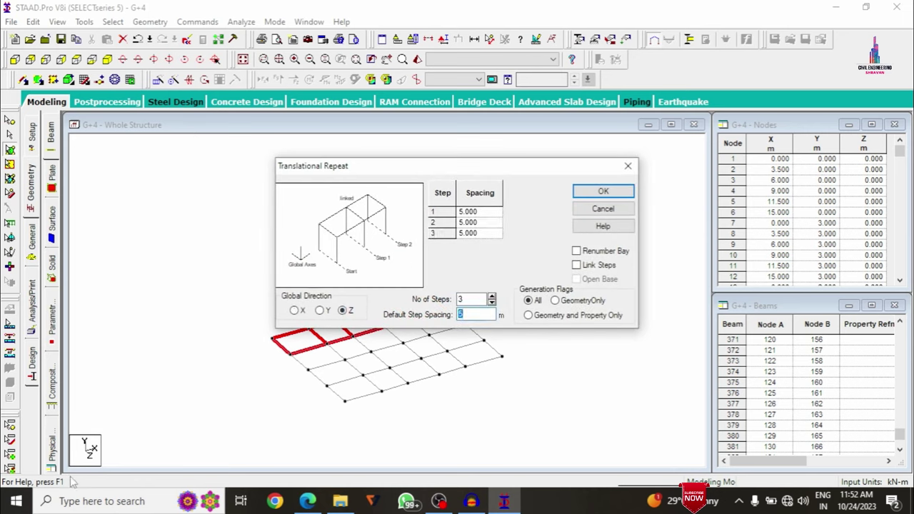
text(3)
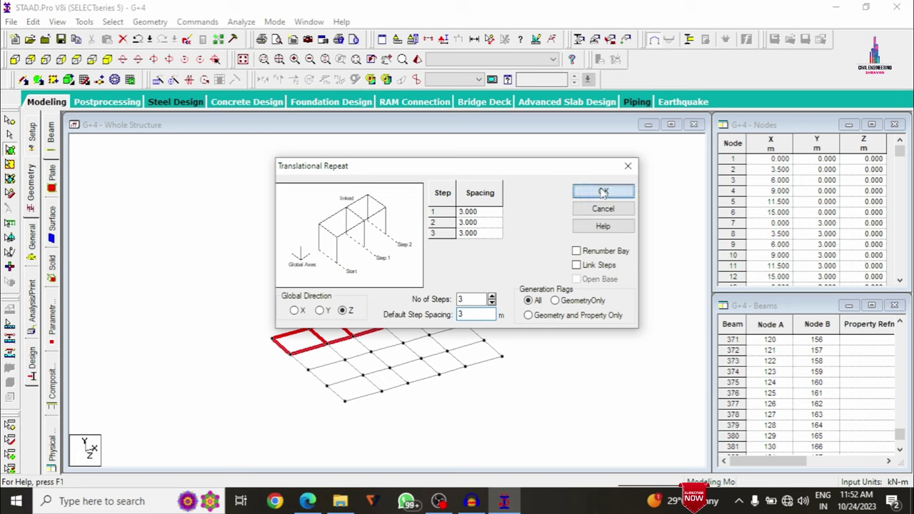
click(603, 191)
drag(175, 266, 604, 453)
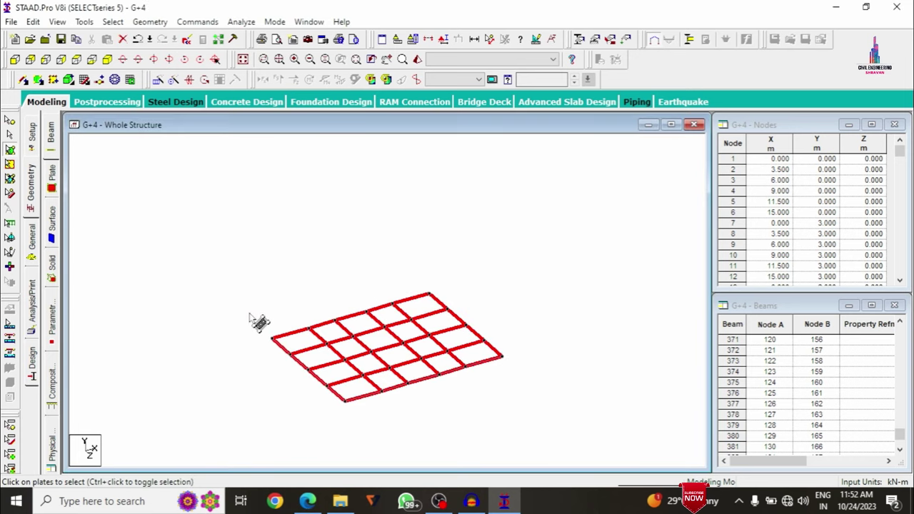
click(244, 287)
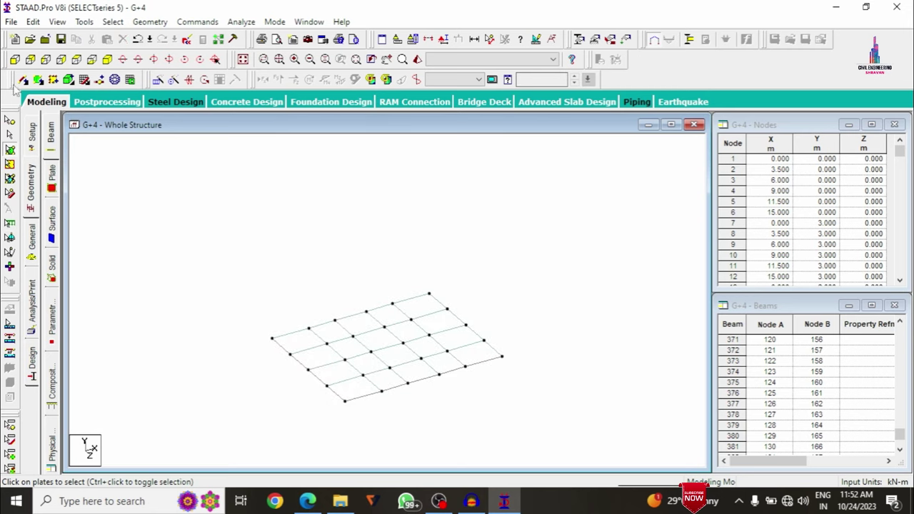
Step: Restore the whole structure and repeat the lowest floor's plates along global Y with 4 steps at 3 m spacing
click(243, 60)
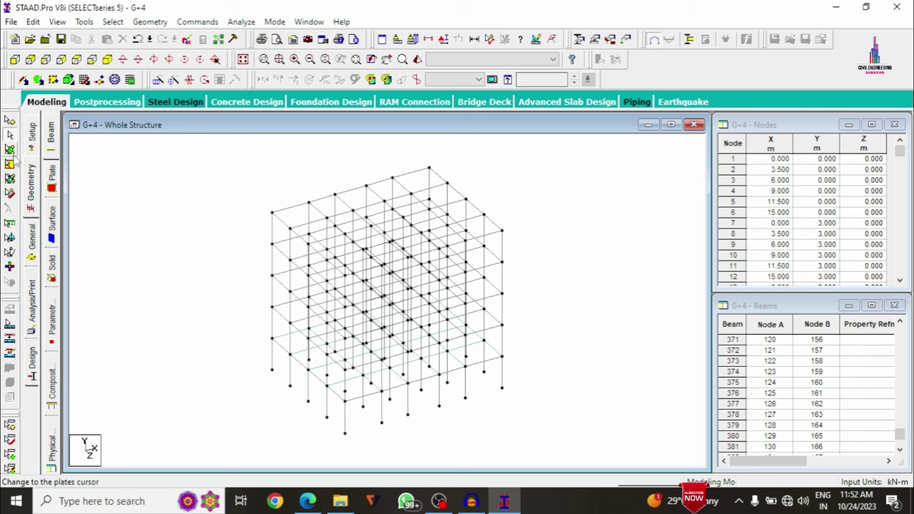
click(10, 150)
drag(140, 207, 624, 451)
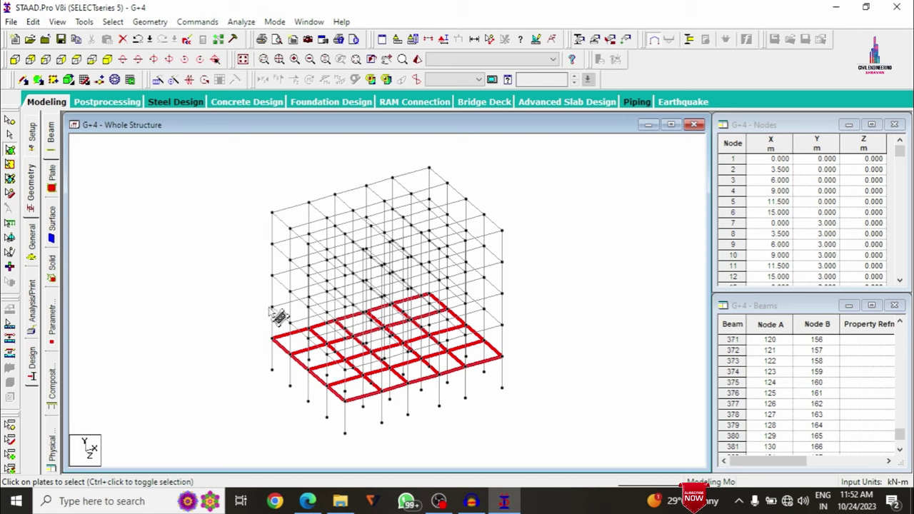
click(157, 80)
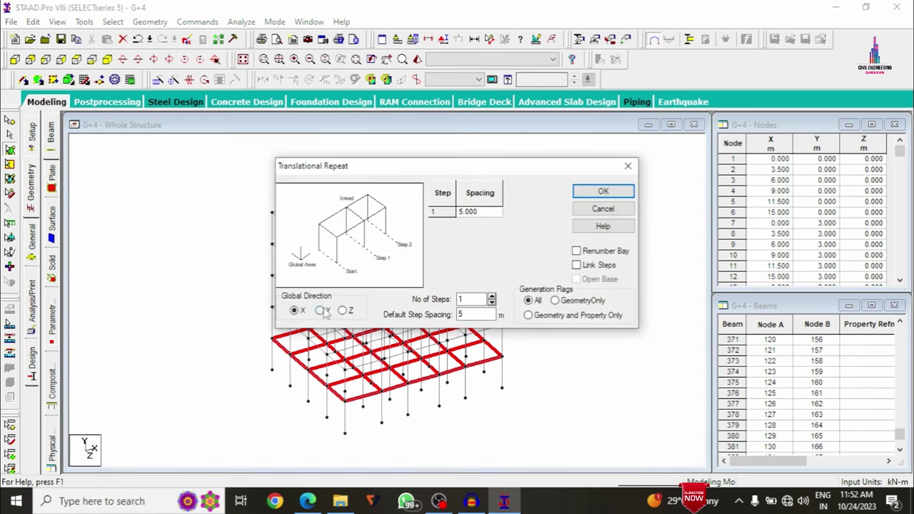
click(323, 311)
drag(359, 165, 564, 162)
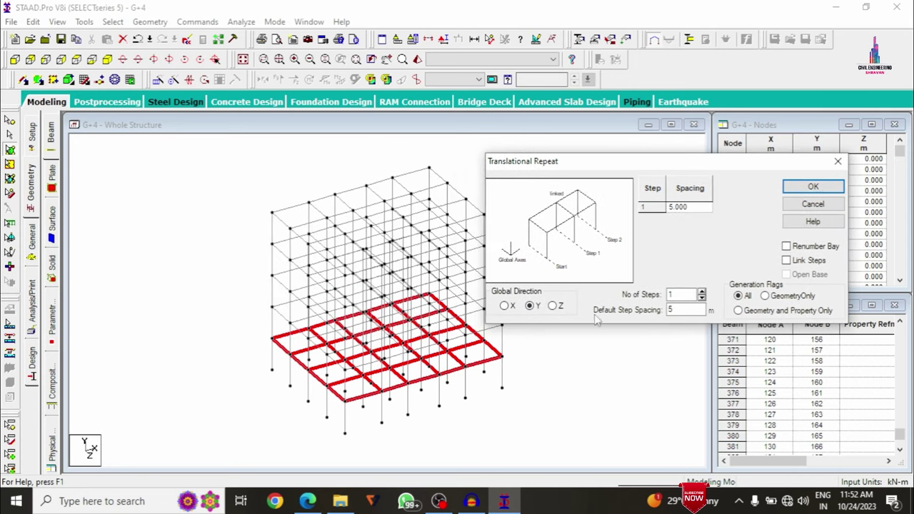
text(4)
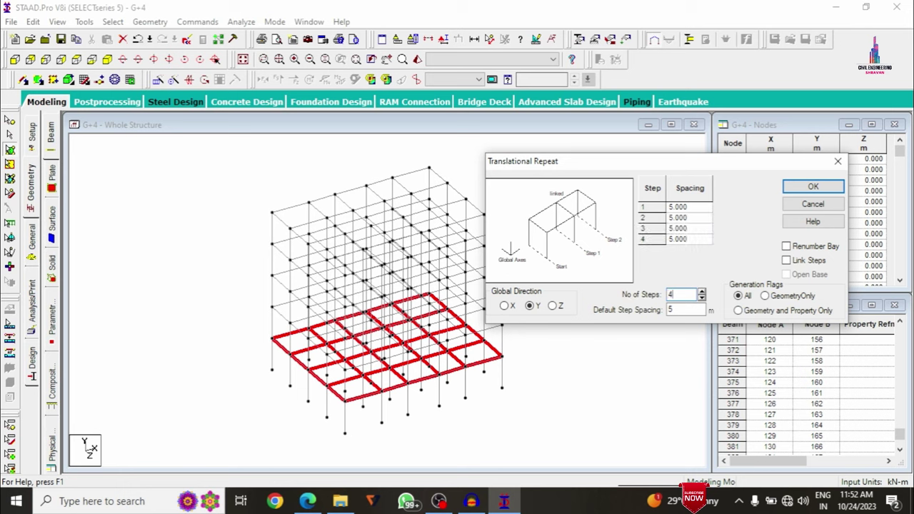
text(3)
click(813, 186)
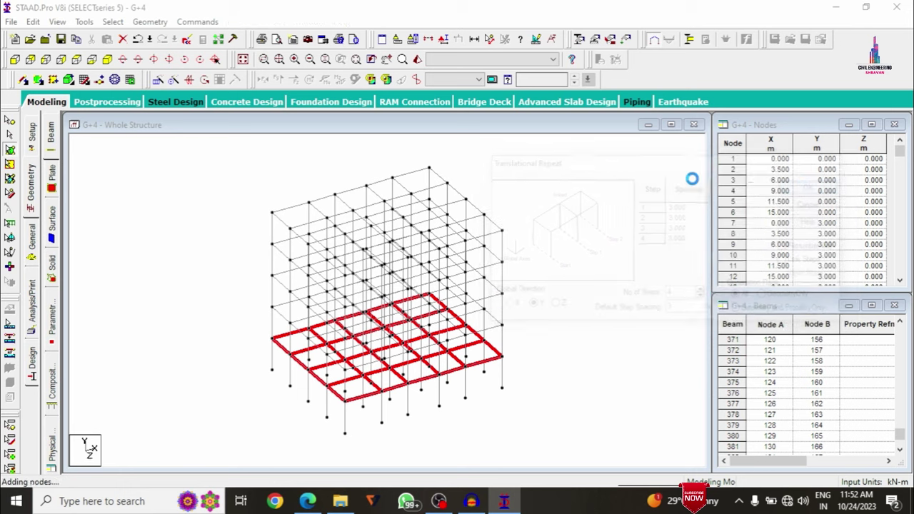
drag(221, 169, 536, 463)
click(626, 281)
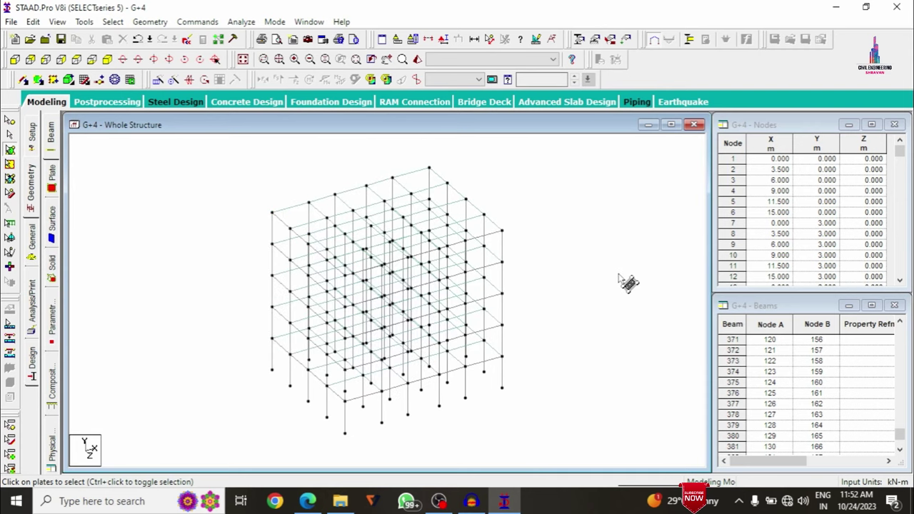
Step: Create a fixed support definition and choose it for assignment
click(33, 246)
click(52, 243)
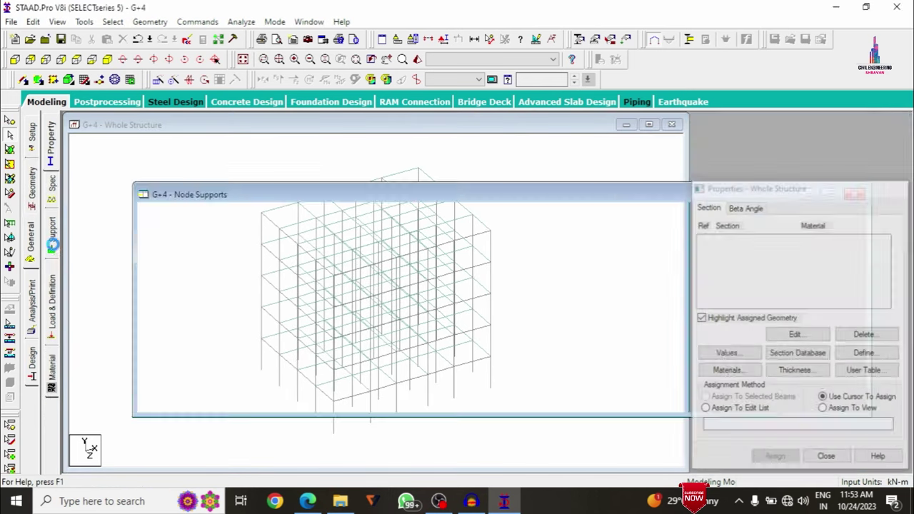
click(810, 360)
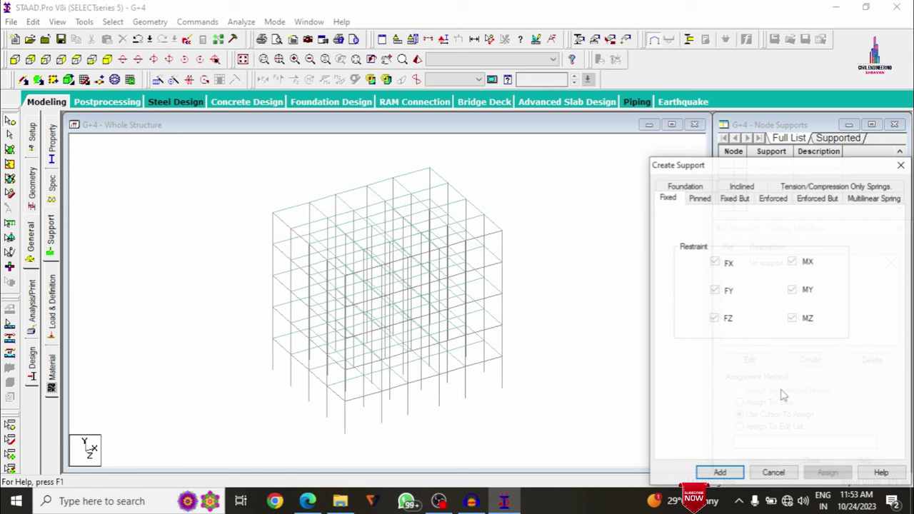
click(720, 472)
click(760, 278)
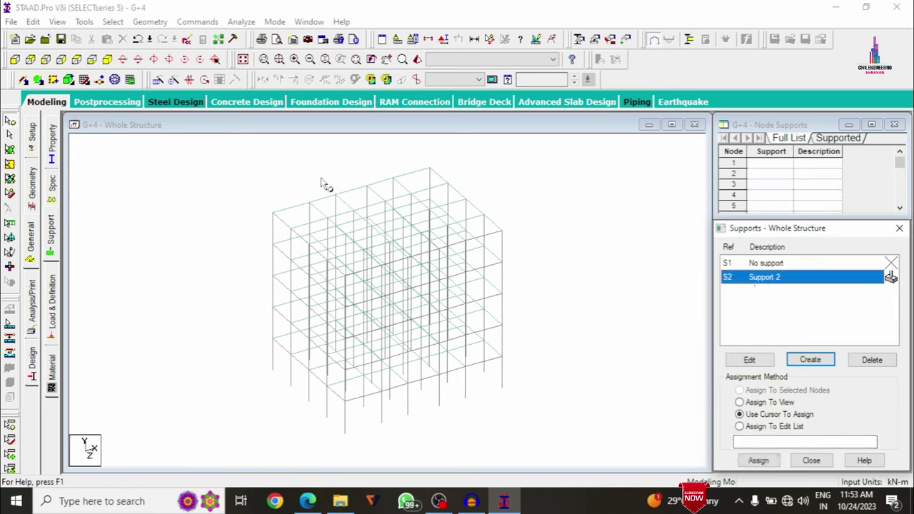
Step: Assign the fixed support to all column base nodes, selecting them in the front view, and return to the isometric view
click(13, 61)
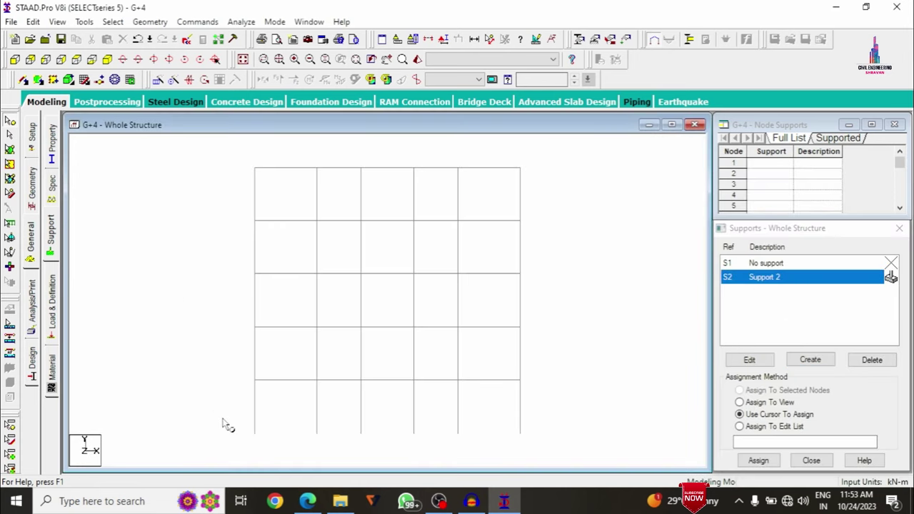
drag(507, 444, 541, 445)
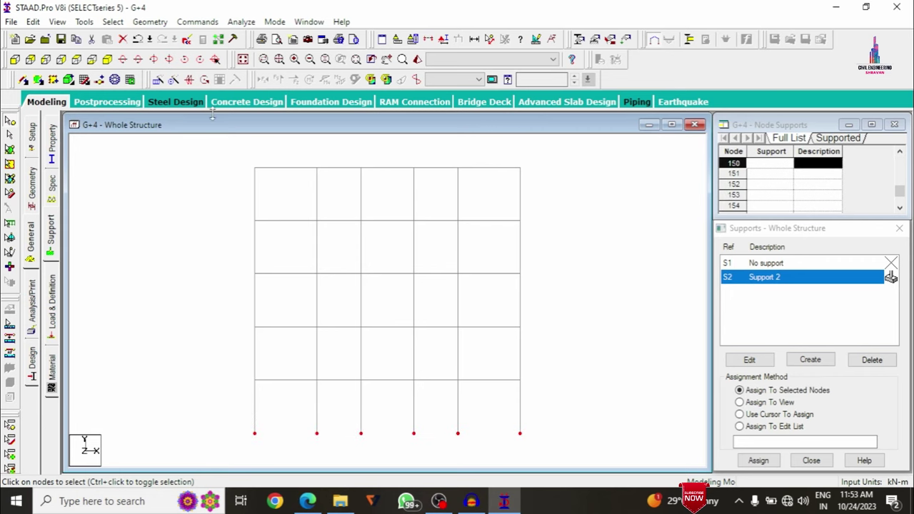
click(107, 59)
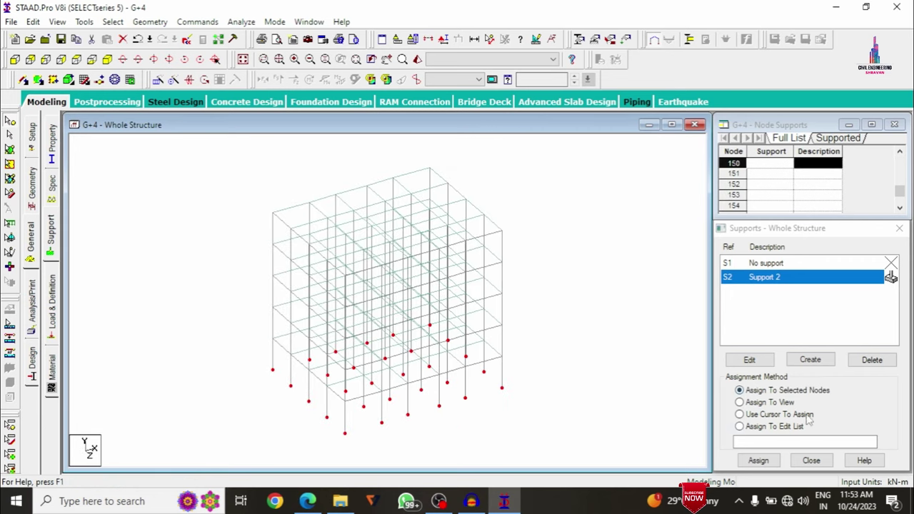
click(758, 460)
click(809, 381)
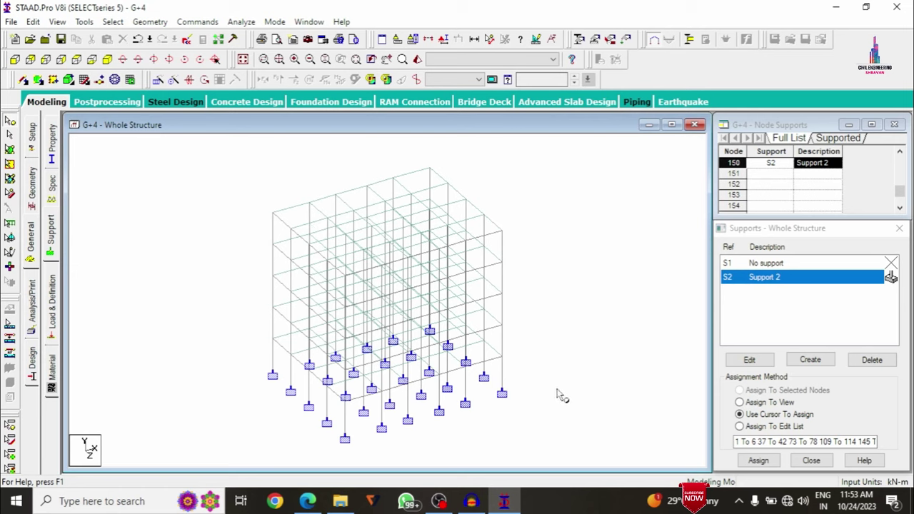
Step: Bring up the section properties, check the column, beam and slab sizes in DATA.pdf in the browser, and return to STAAD.Pro
click(53, 156)
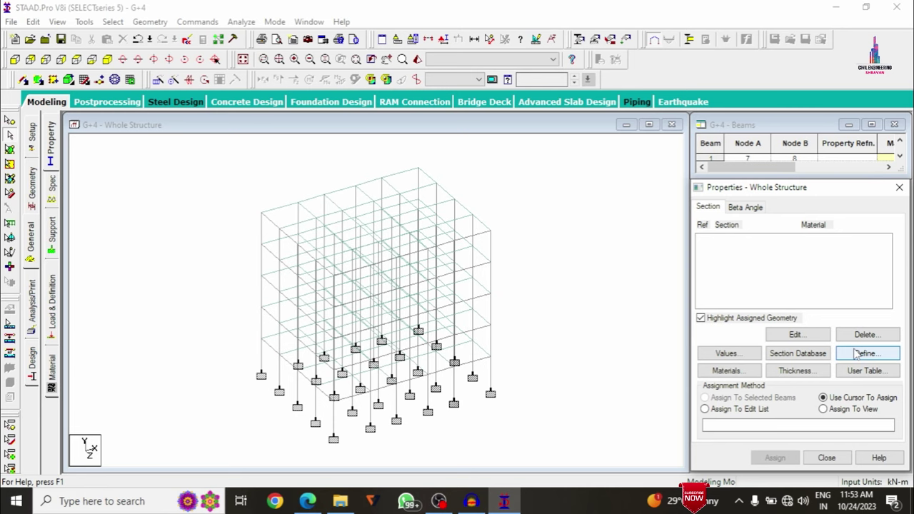
click(307, 501)
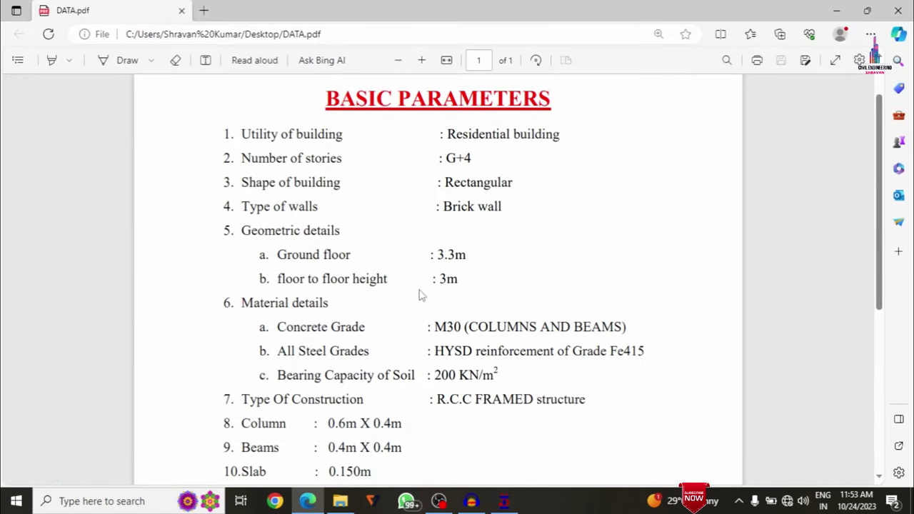
scroll(420, 295, down, 3)
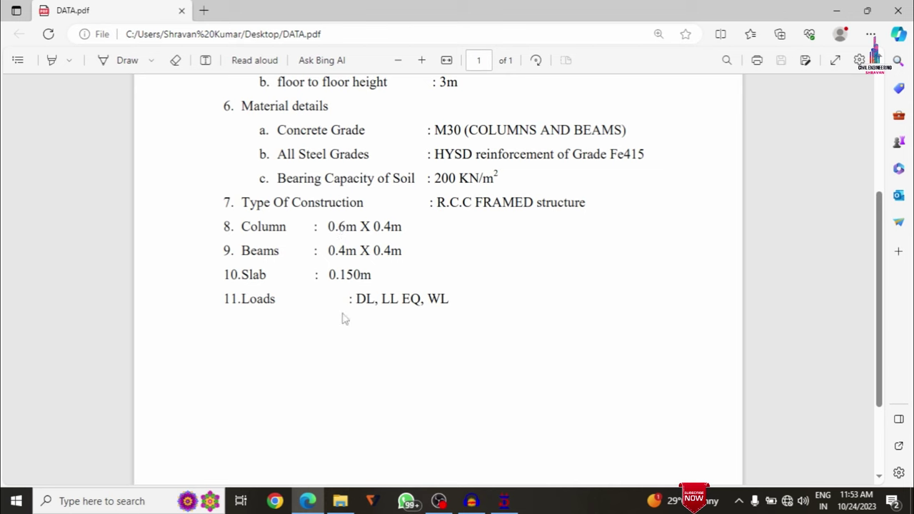
click(504, 501)
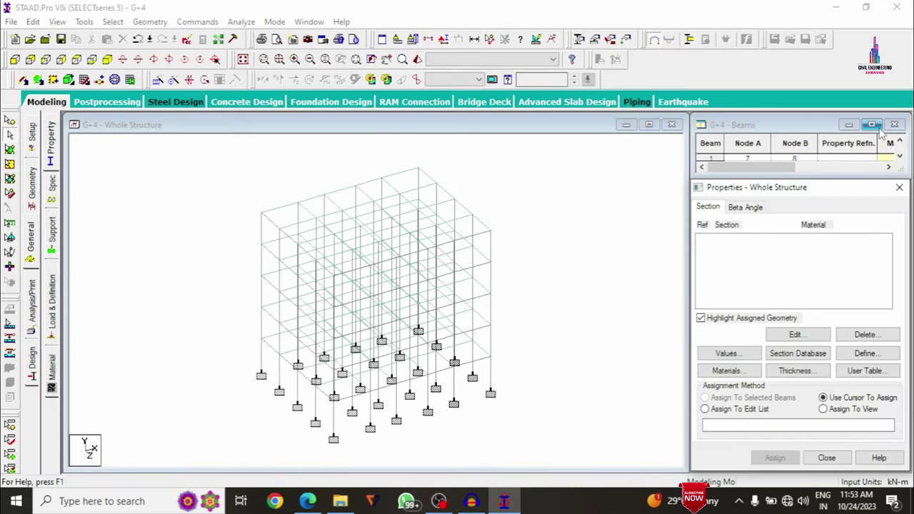
Step: Review the available section types for defining a property, from Circle through Assign Profile
click(868, 354)
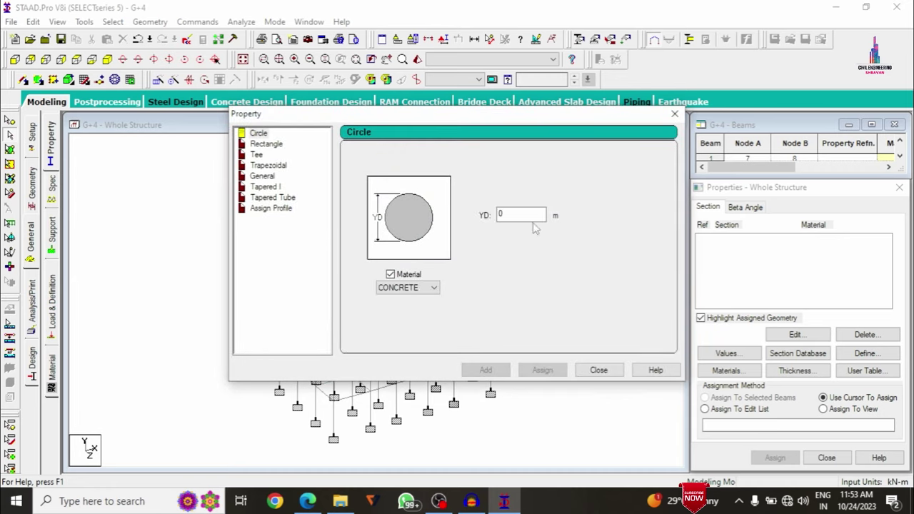
click(261, 144)
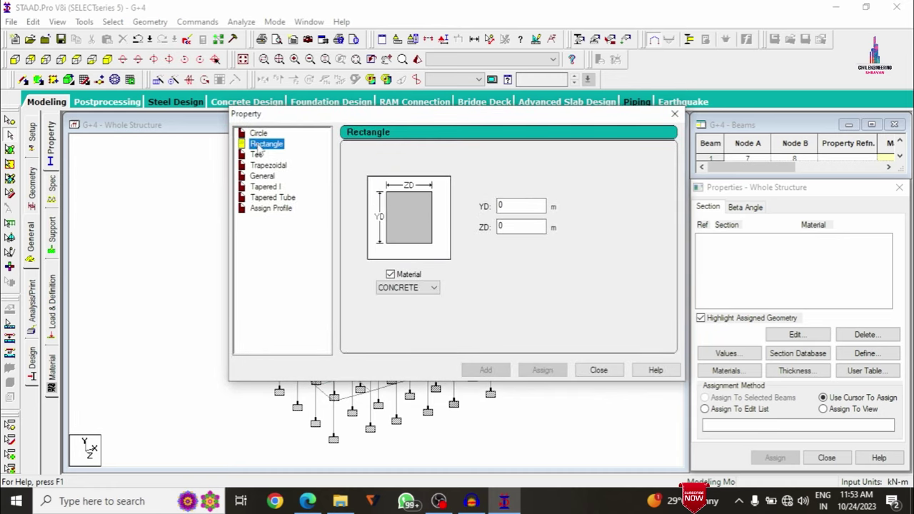
click(259, 155)
click(266, 166)
click(262, 176)
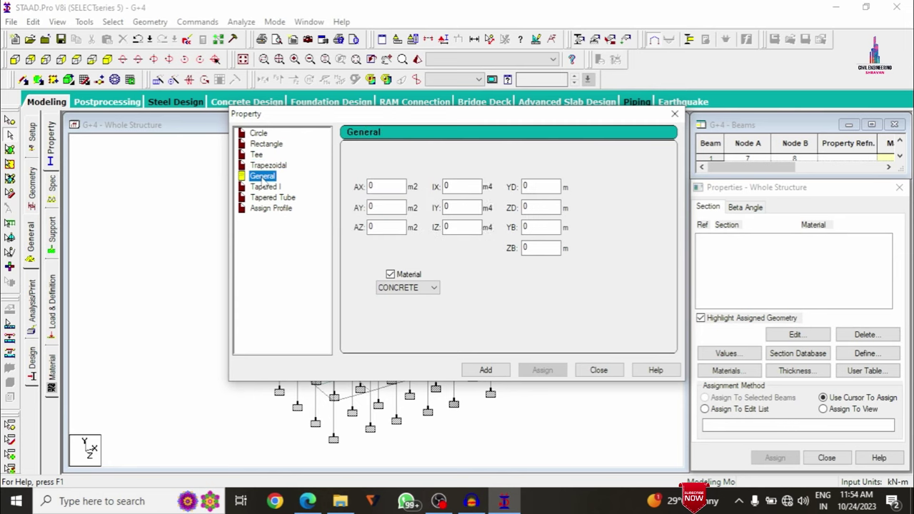
click(266, 188)
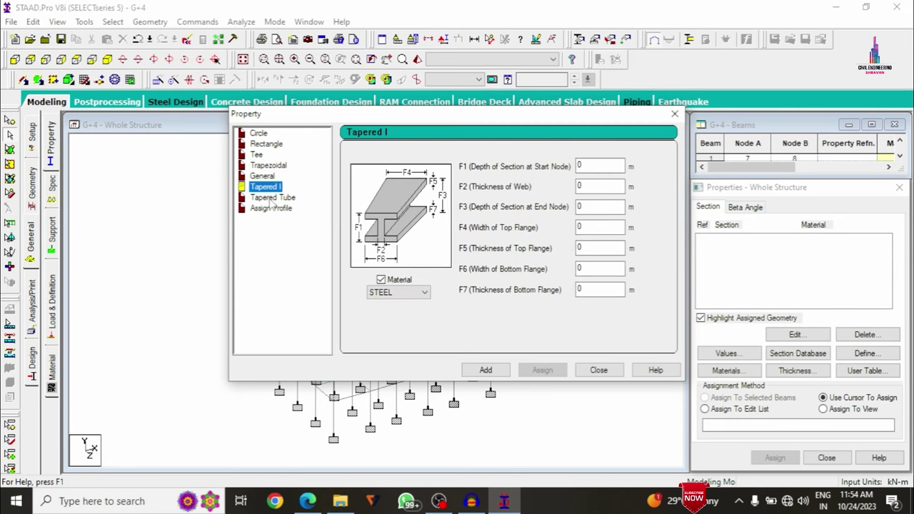
click(272, 198)
click(273, 208)
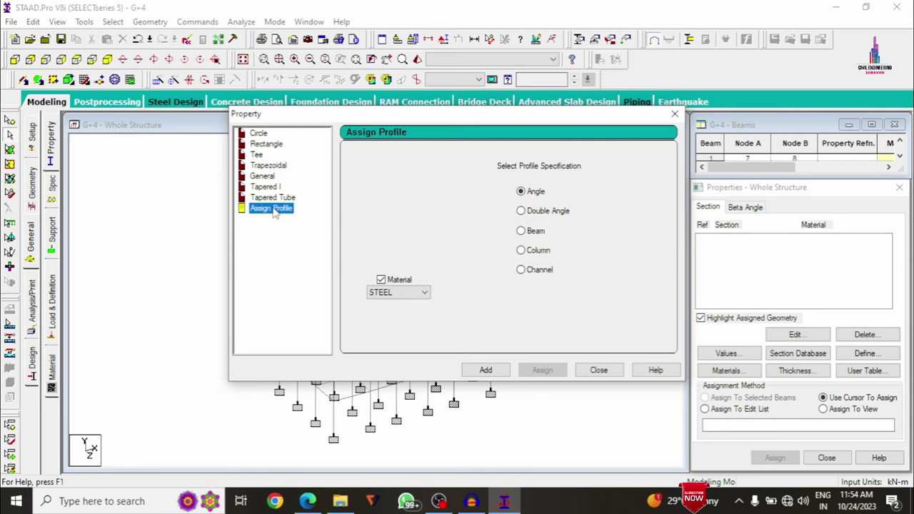
Step: Add a concrete rectangular column section with YD 0.6 m and ZD 0.4 m
click(261, 144)
key(Tab)
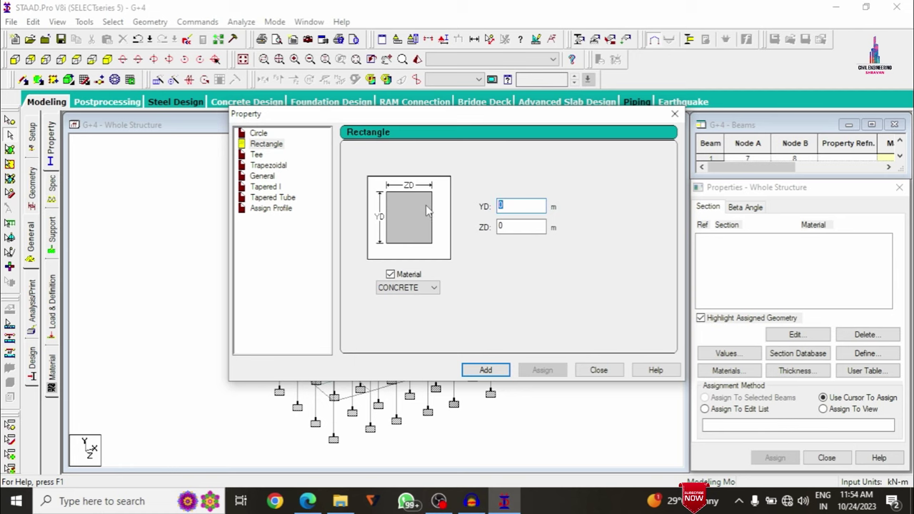
text(0.6)
click(486, 370)
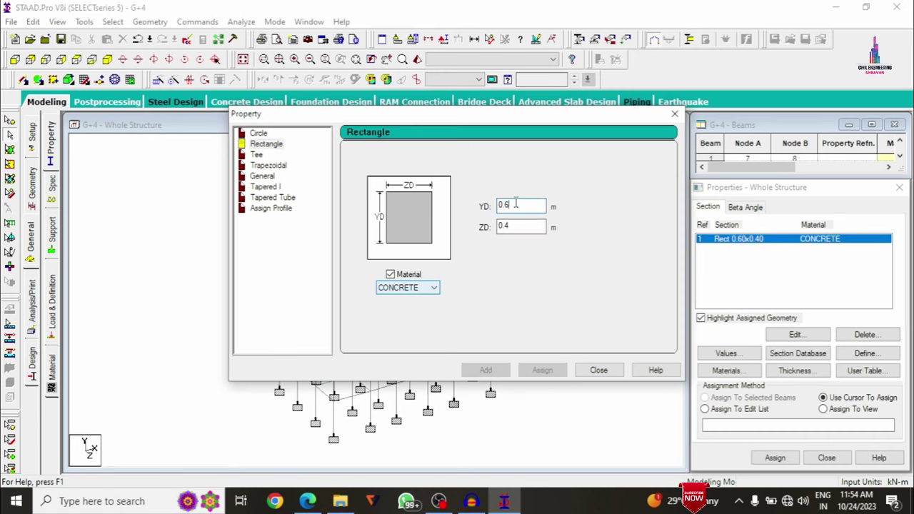
Step: Add a concrete rectangular beam section with YD 0.4 m and ZD 0.4 m, and finish defining sections
key(BackSpace)
text(4)
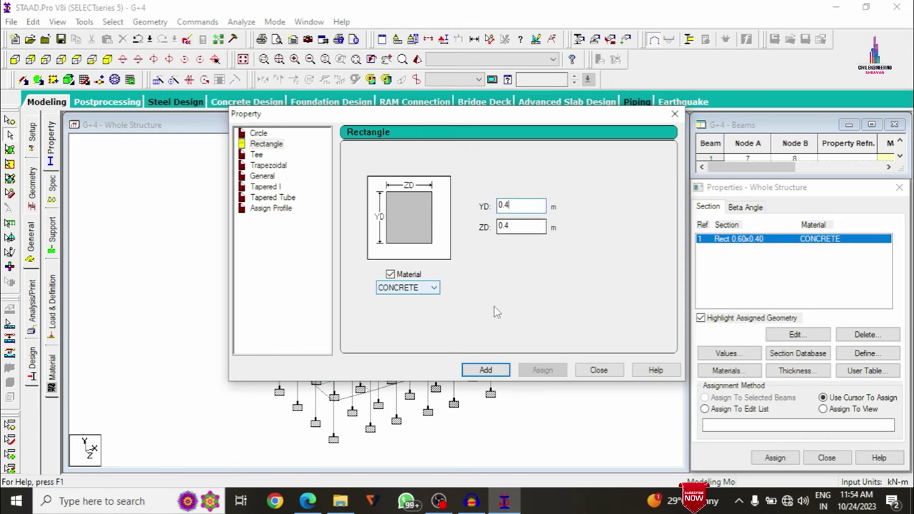
click(485, 370)
click(599, 370)
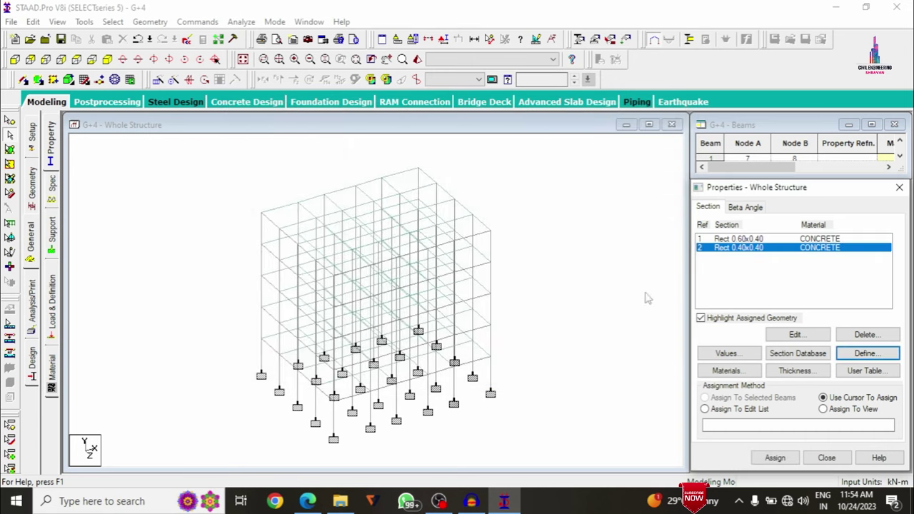
Step: Add a concrete plate element thickness of 0.15 m at all four nodes, and finish defining thicknesses
click(813, 378)
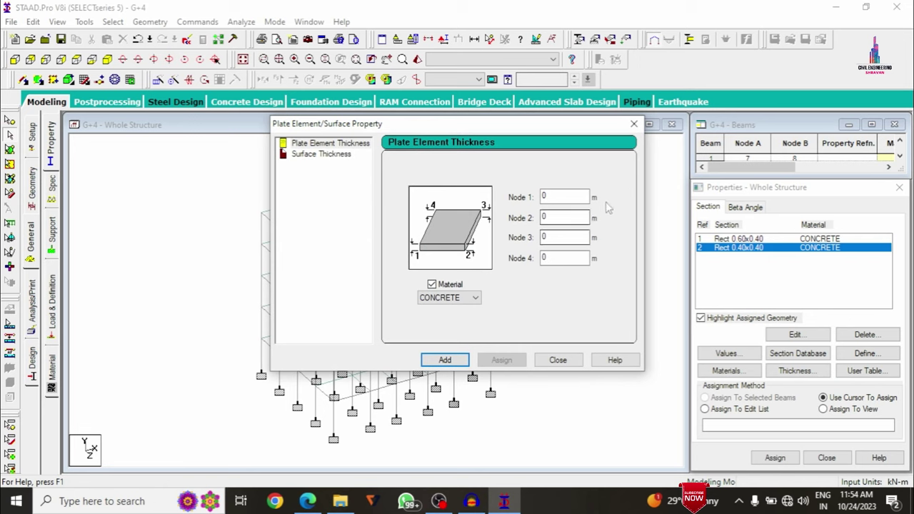
click(567, 198)
text(.)
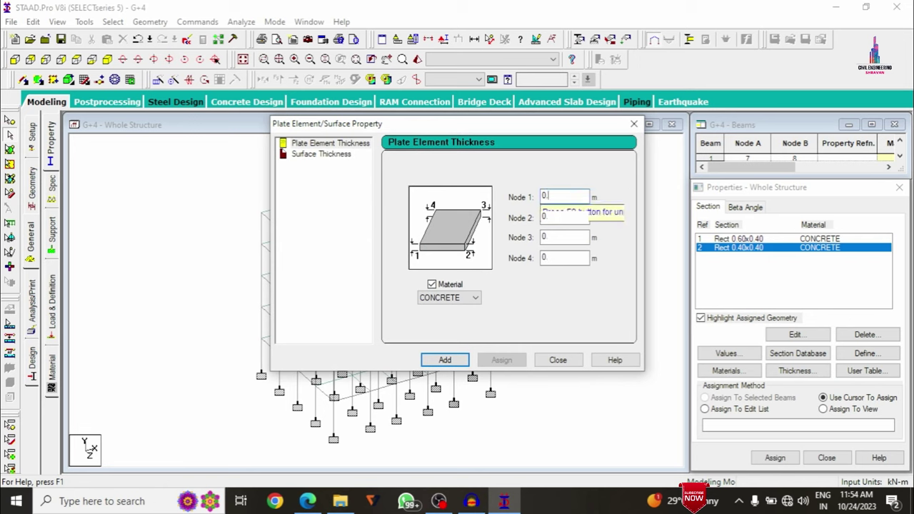
text(15)
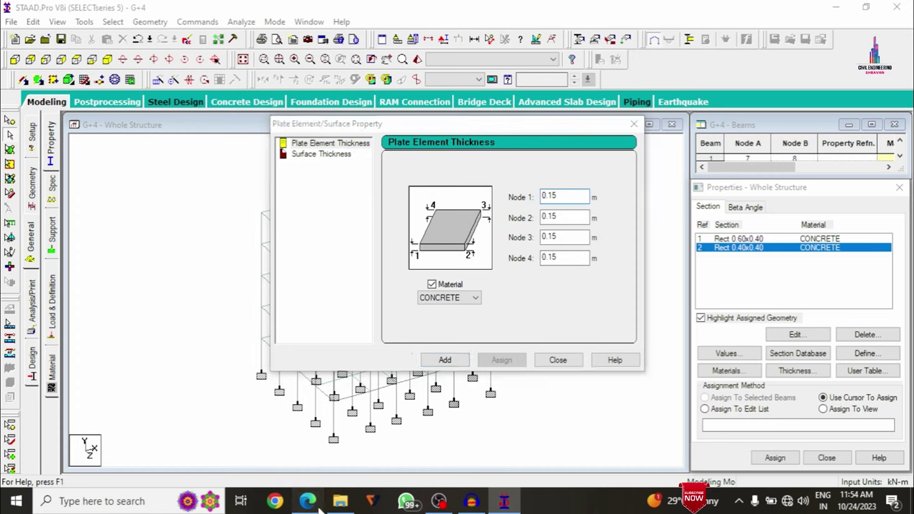
key(alt+Tab)
key(alt+Tab)
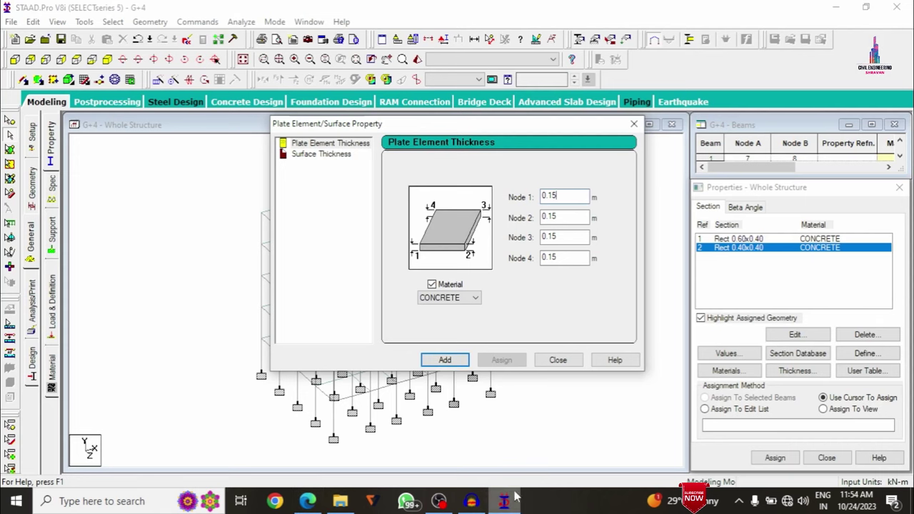
click(561, 199)
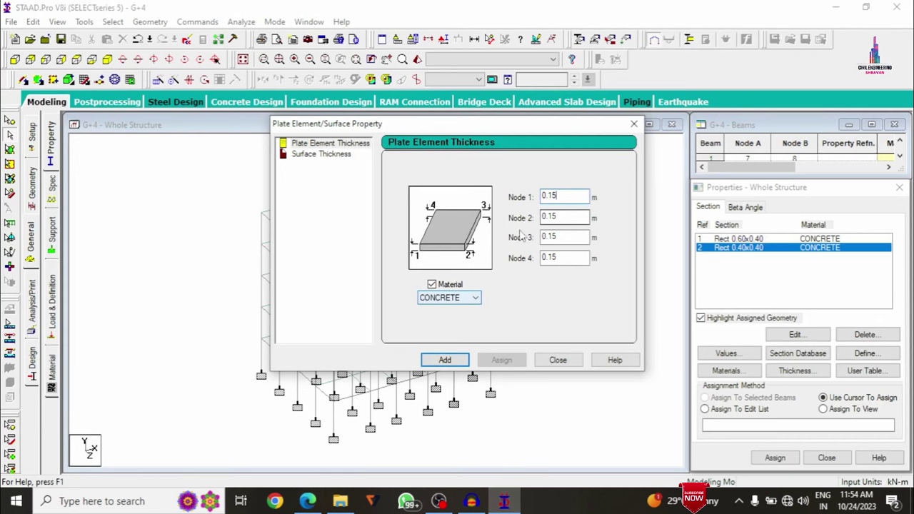
click(446, 360)
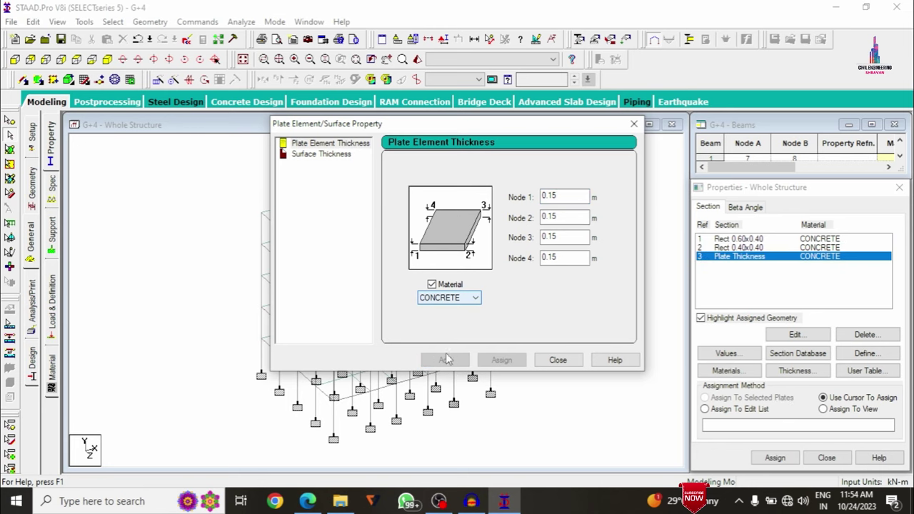
click(558, 360)
Step: Assign the Rect 0.60x0.40 column section to all members parallel to Y
click(750, 239)
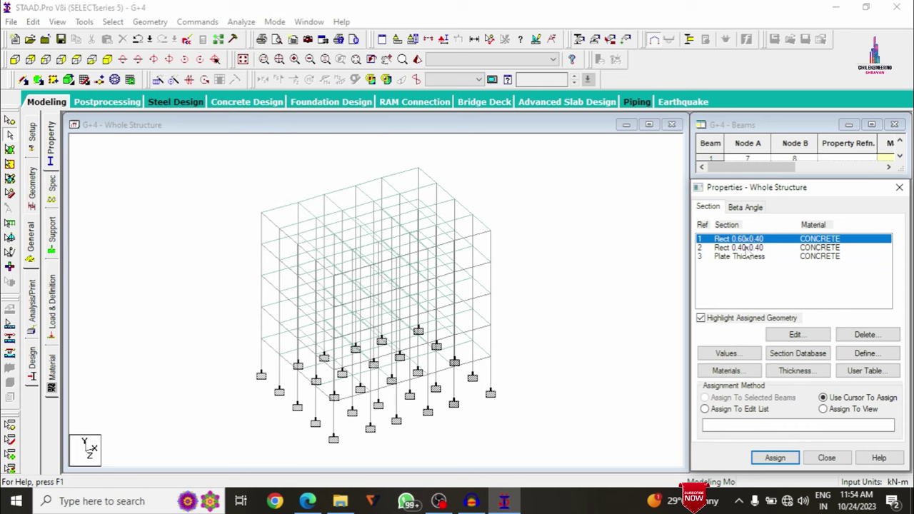
click(756, 248)
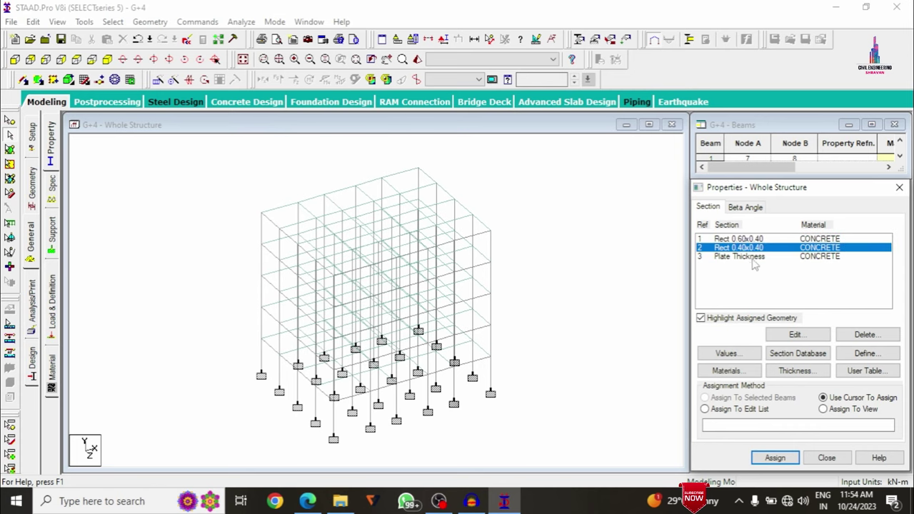
click(752, 259)
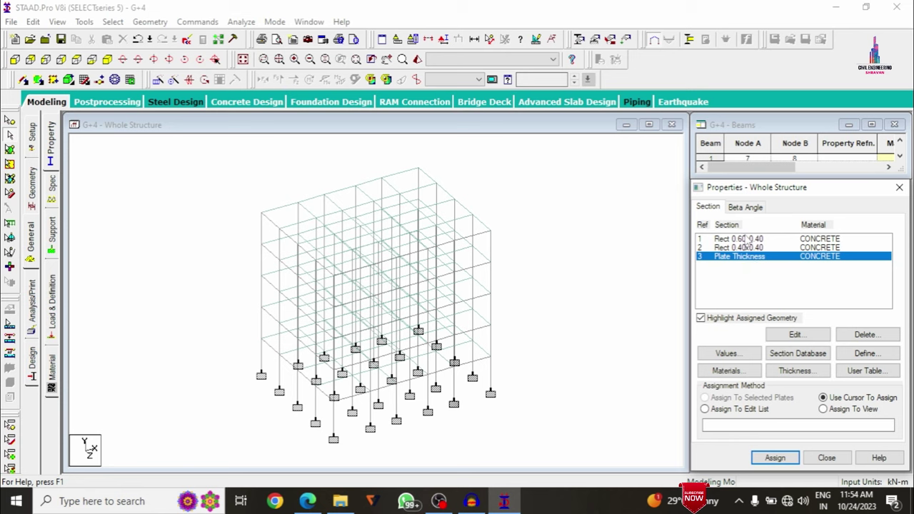
click(747, 240)
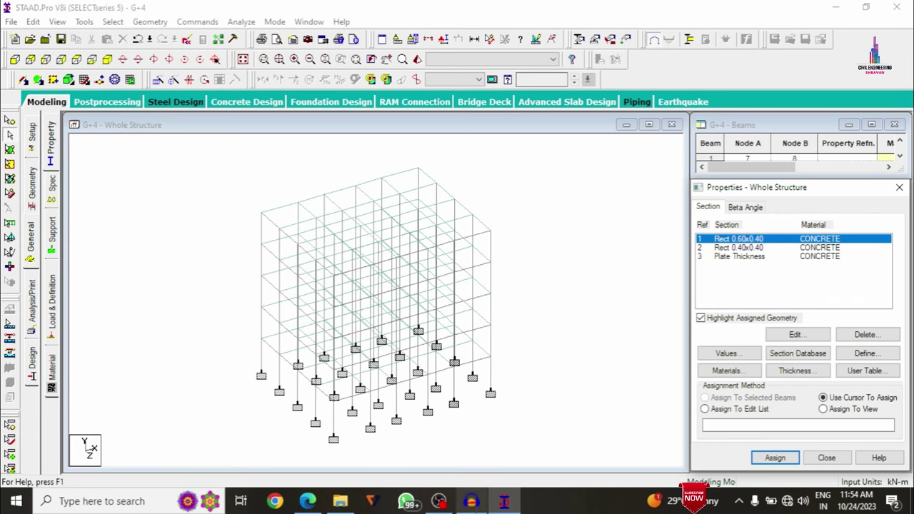
click(471, 502)
click(472, 502)
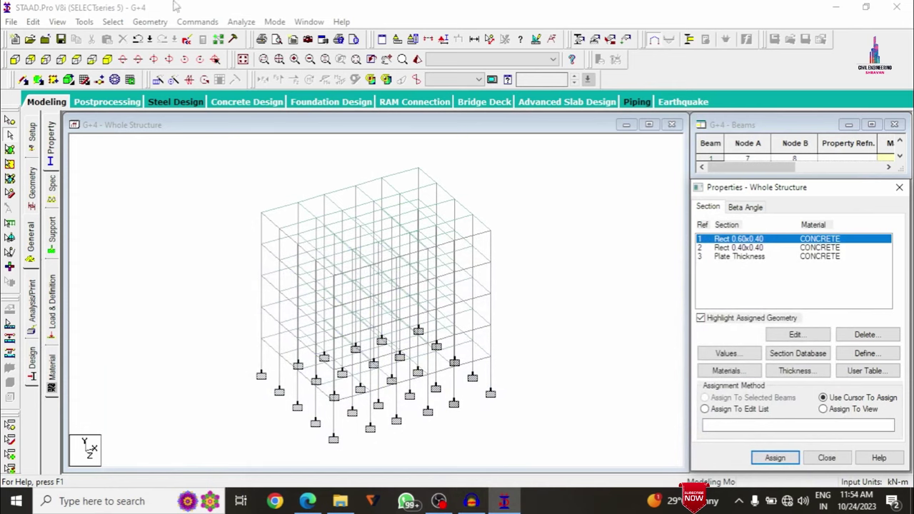
click(113, 21)
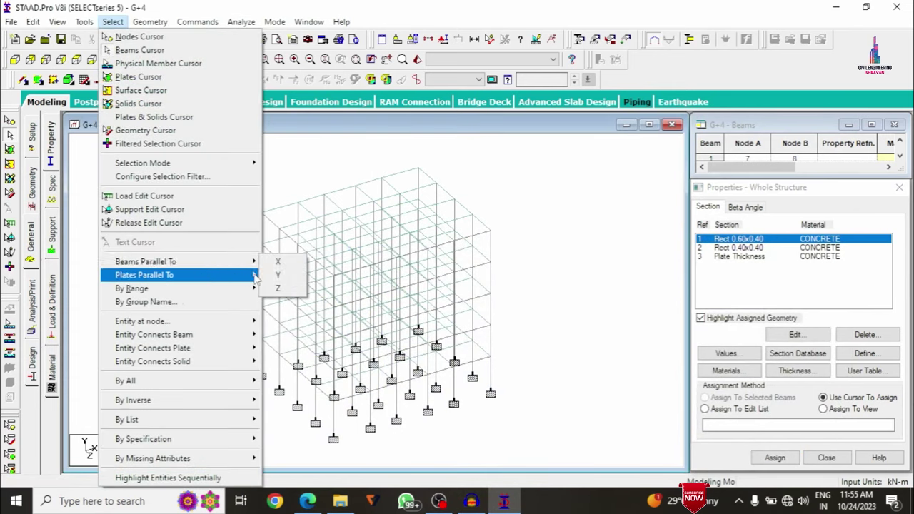
click(278, 275)
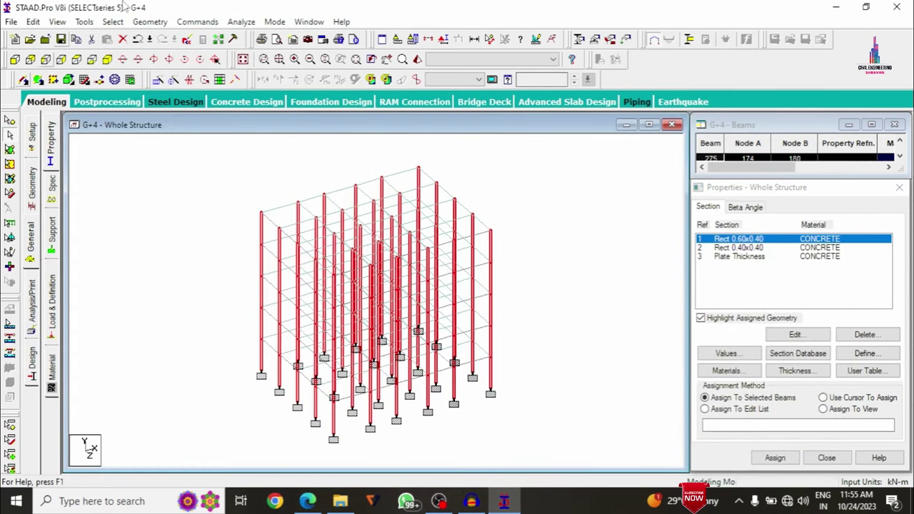
click(781, 461)
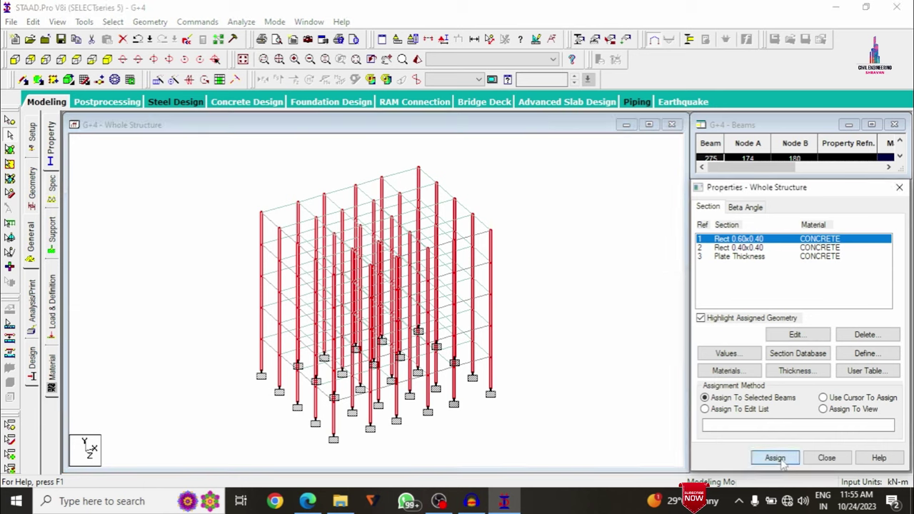
click(811, 364)
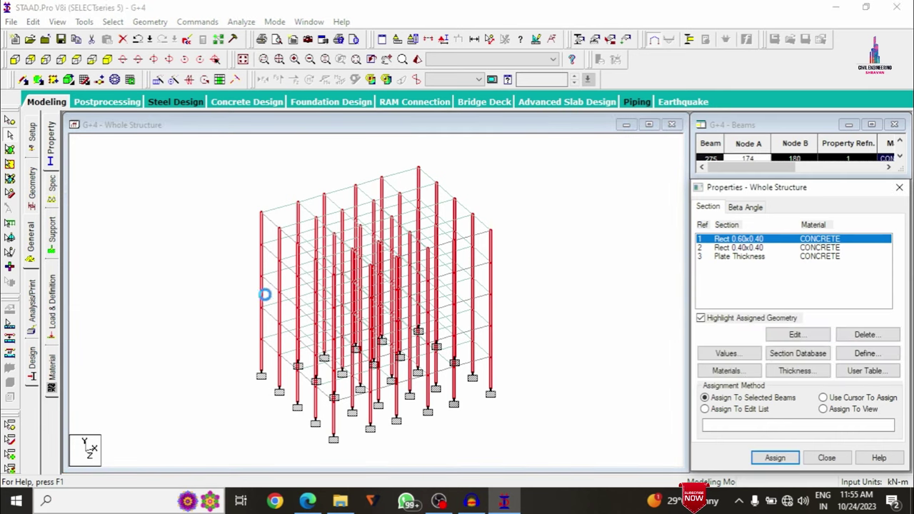
Step: Assign the Rect 0.40x0.40 beam section to all members parallel to X and Z
click(727, 249)
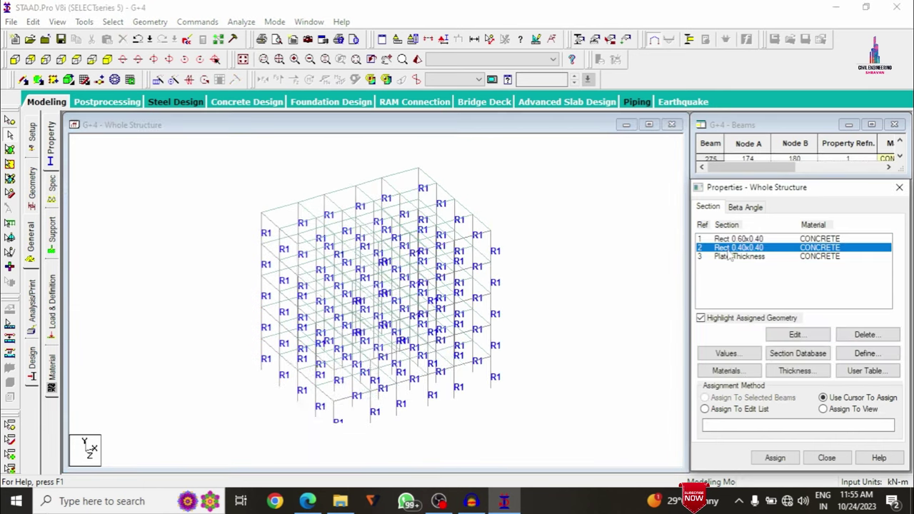
click(113, 22)
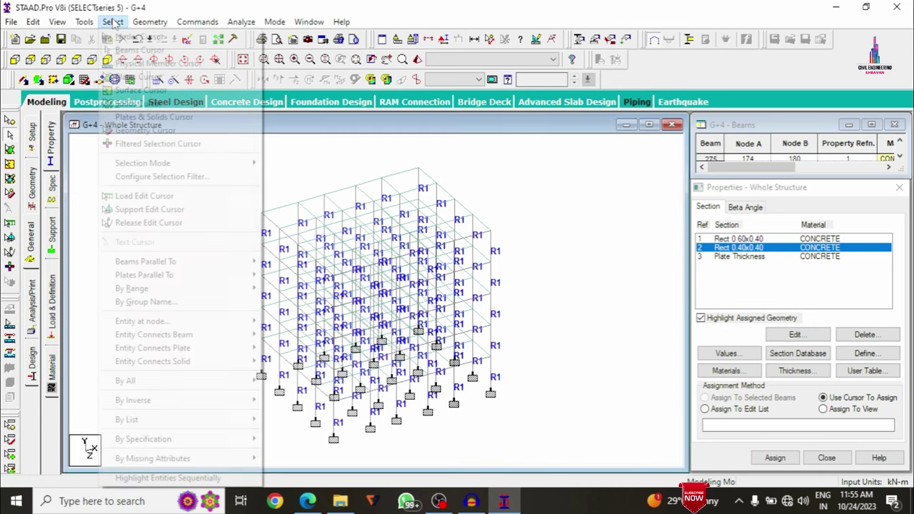
mouse_move(187, 263)
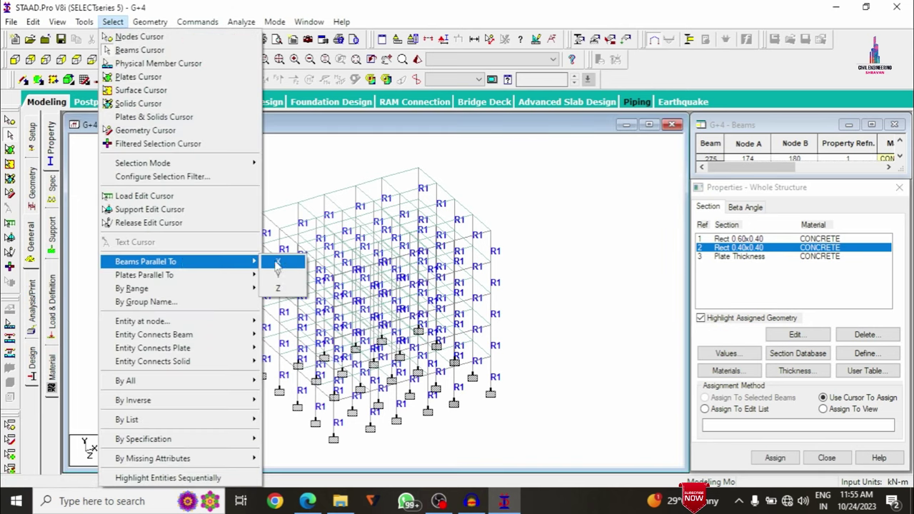
click(278, 264)
click(113, 22)
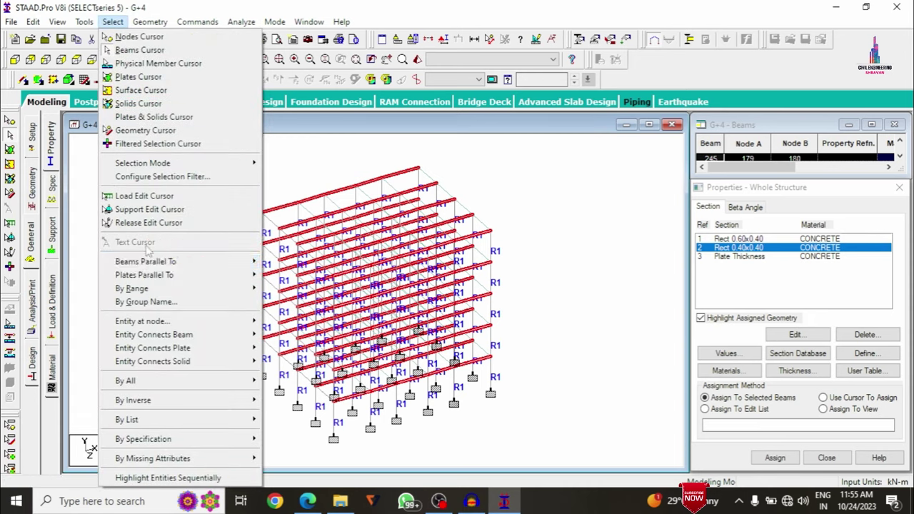
mouse_move(180, 262)
click(275, 288)
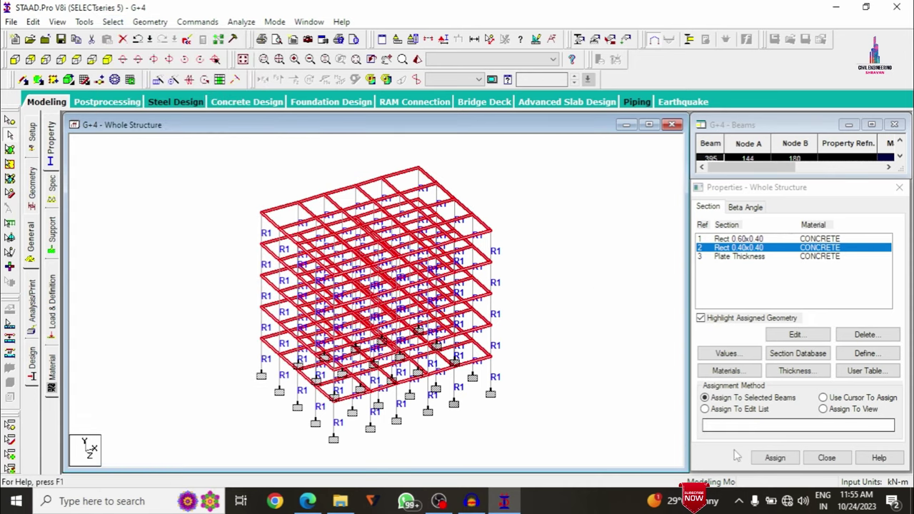
click(775, 458)
click(818, 363)
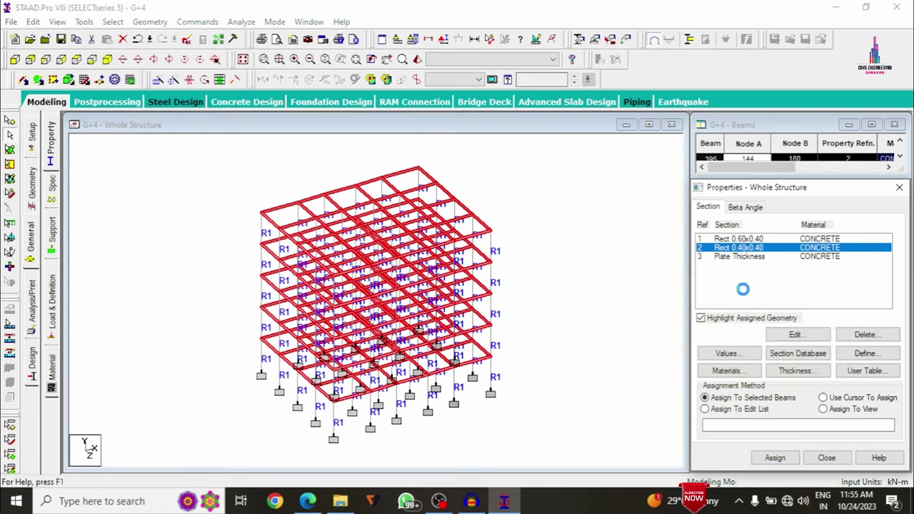
Step: Assign the plate thickness property to all slab plates in the view
click(728, 256)
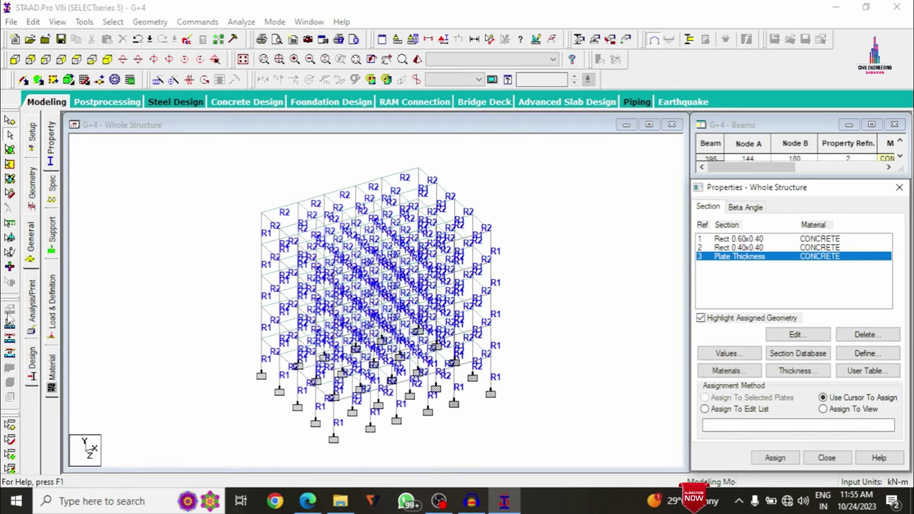
click(823, 409)
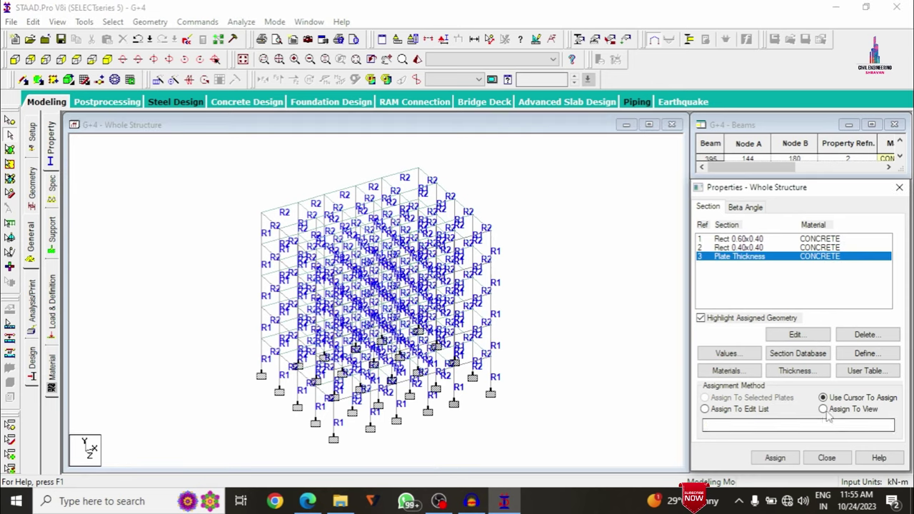
click(775, 458)
click(818, 362)
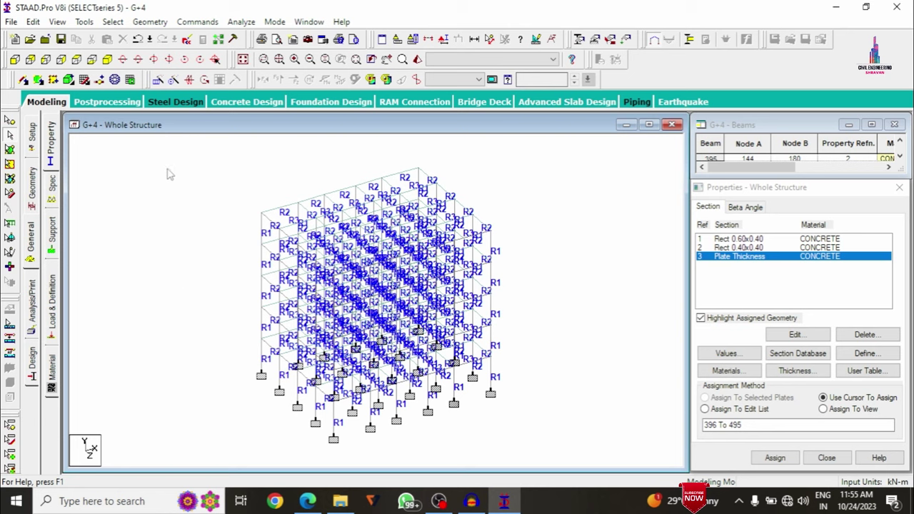
Step: Inspect the building's columns, beams and slabs from several angles in the 3D rendered view, and close it
click(418, 60)
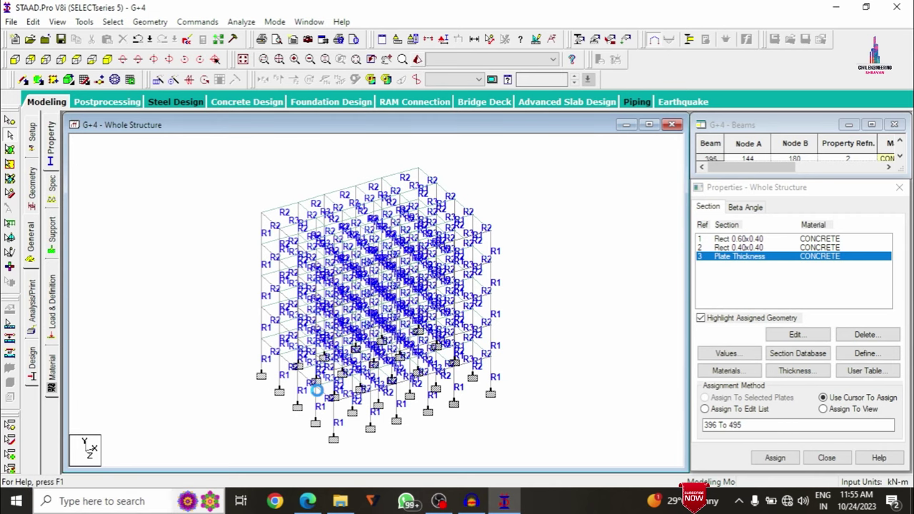
drag(519, 377, 167, 370)
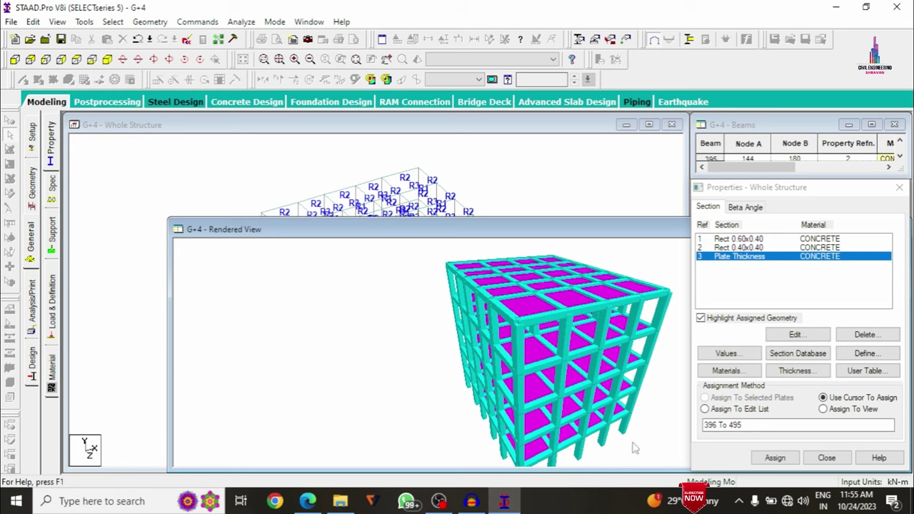
drag(633, 449, 649, 291)
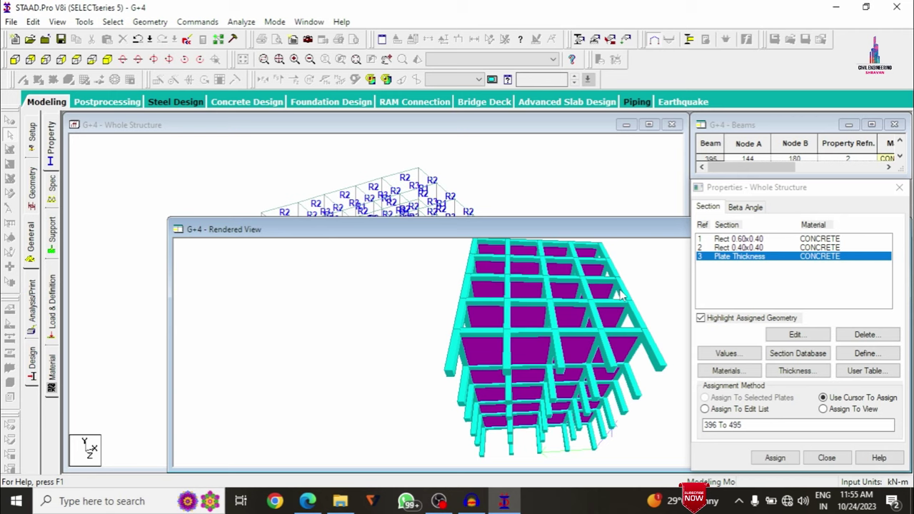
drag(351, 230, 199, 209)
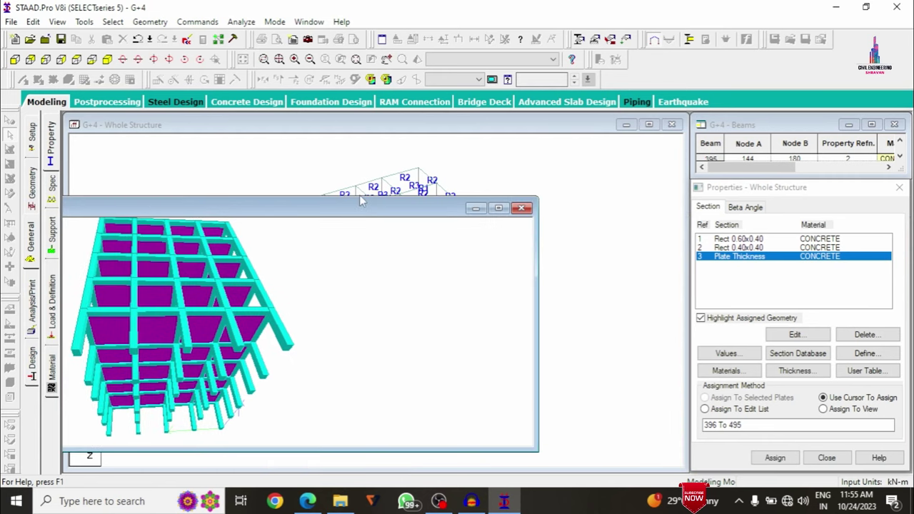
click(521, 210)
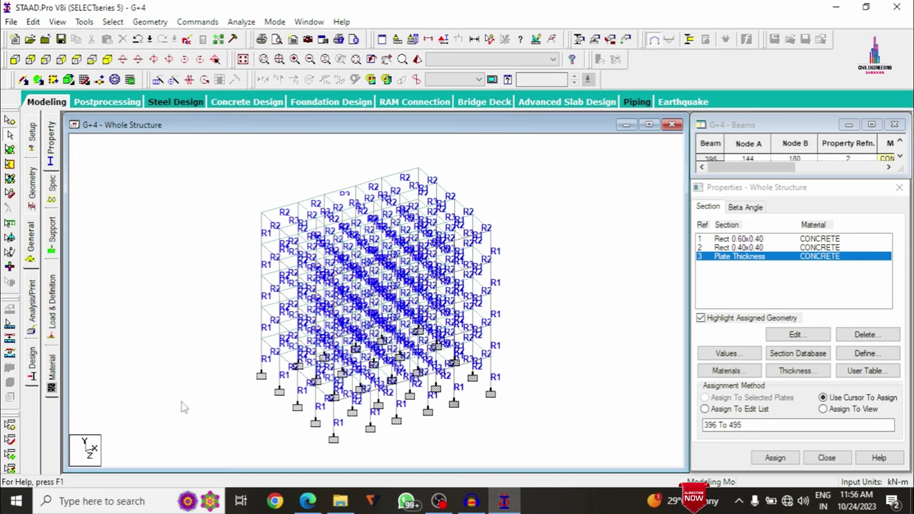
Step: Start a new seismic definition among the load definitions and set its code type to IS 1893 - 2002/2005
click(51, 314)
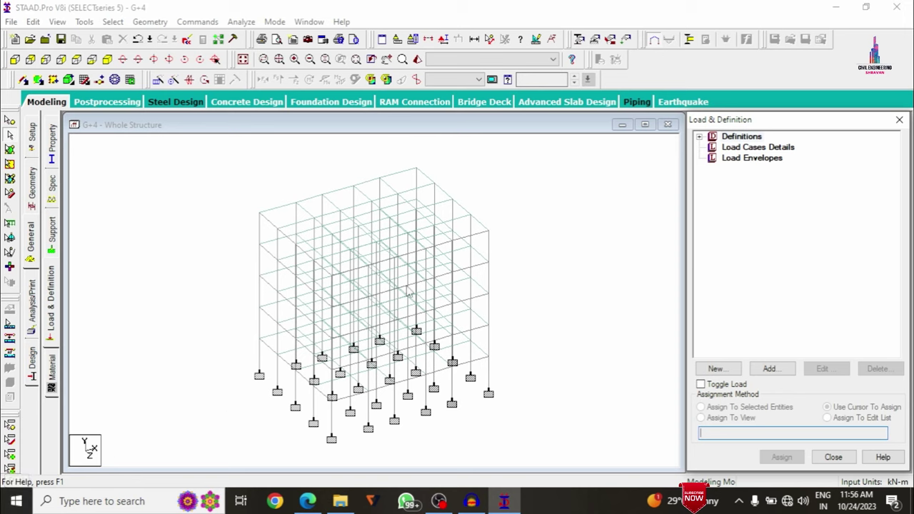
click(700, 137)
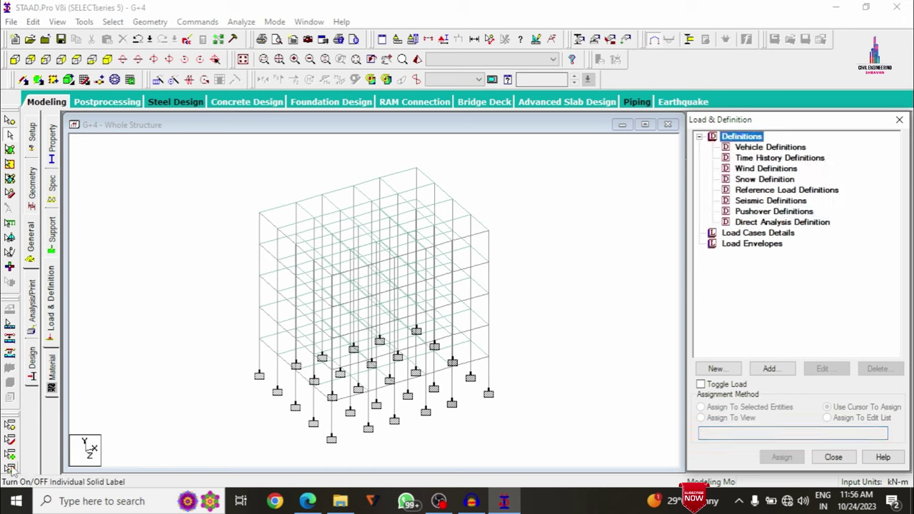
click(762, 202)
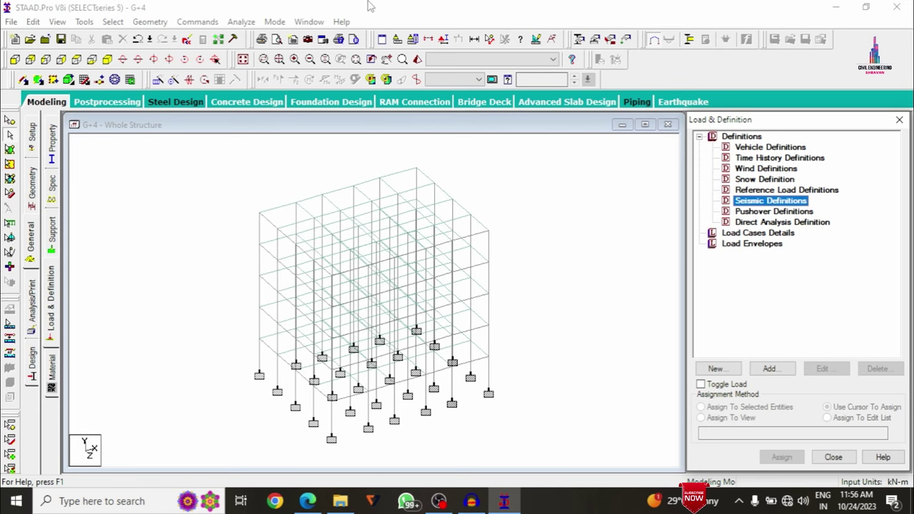
click(772, 370)
click(479, 136)
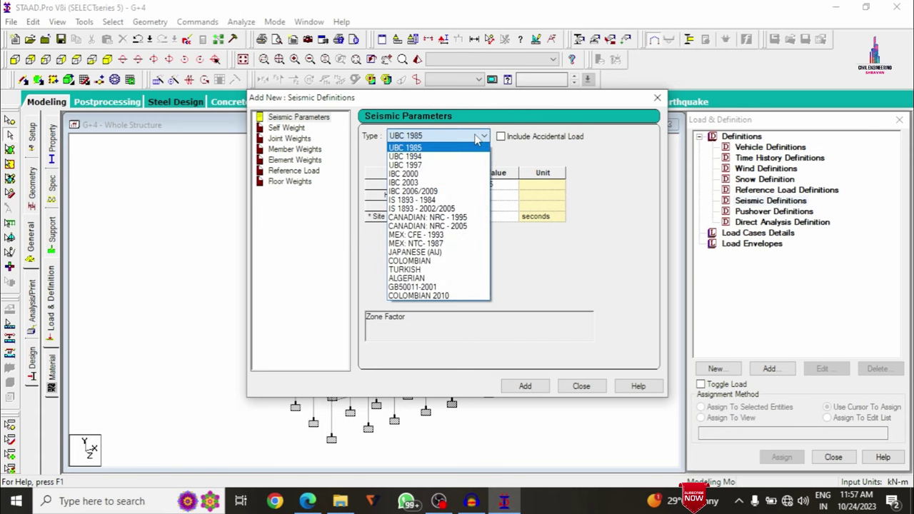
key(Down)
key(Down)
key(Down)
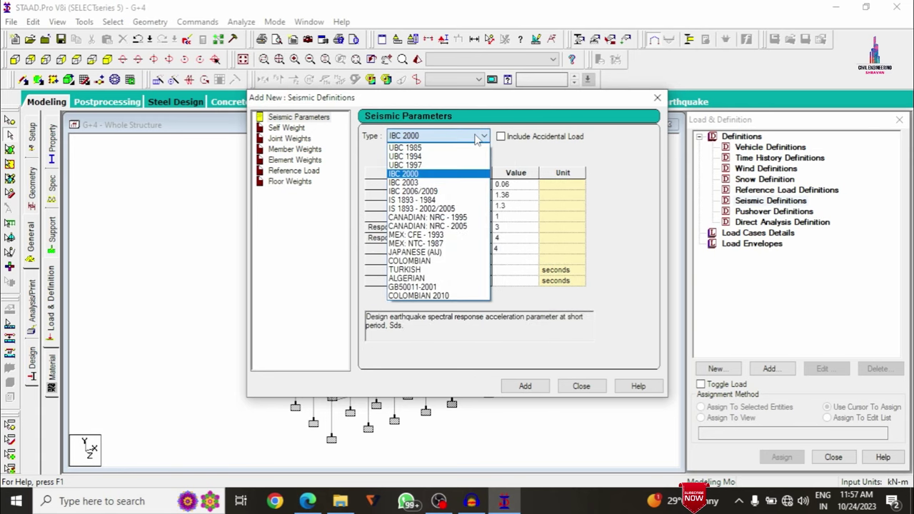
key(Down)
key(Down)
key(Down)
key(Down)
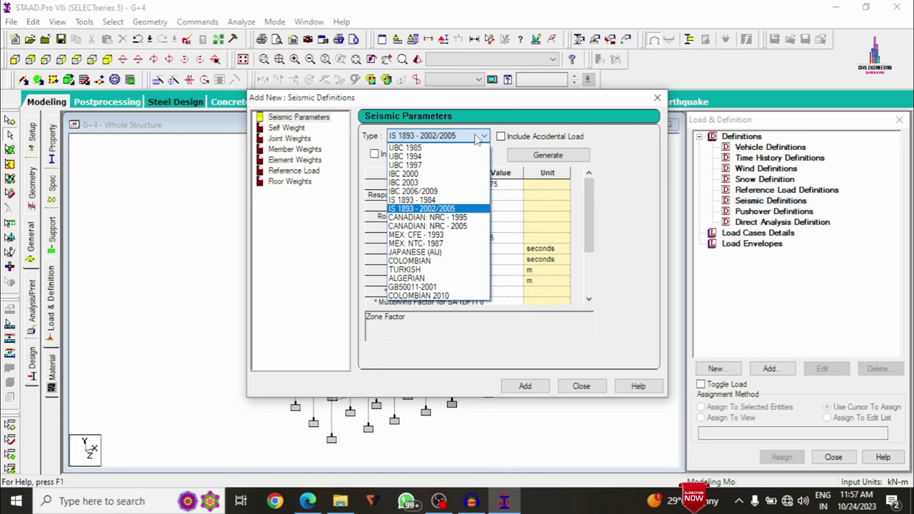
Step: Open the IS 1893 parameter generator for the new seismic definition
click(478, 136)
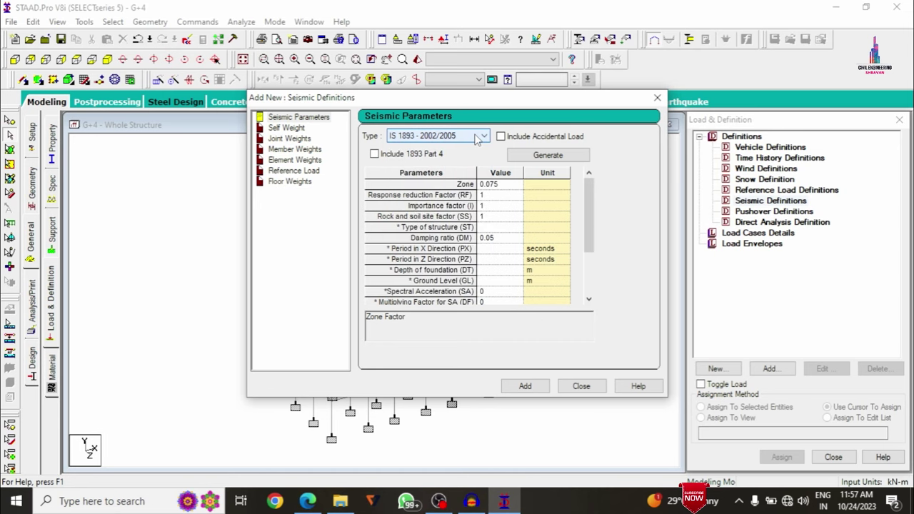
click(548, 155)
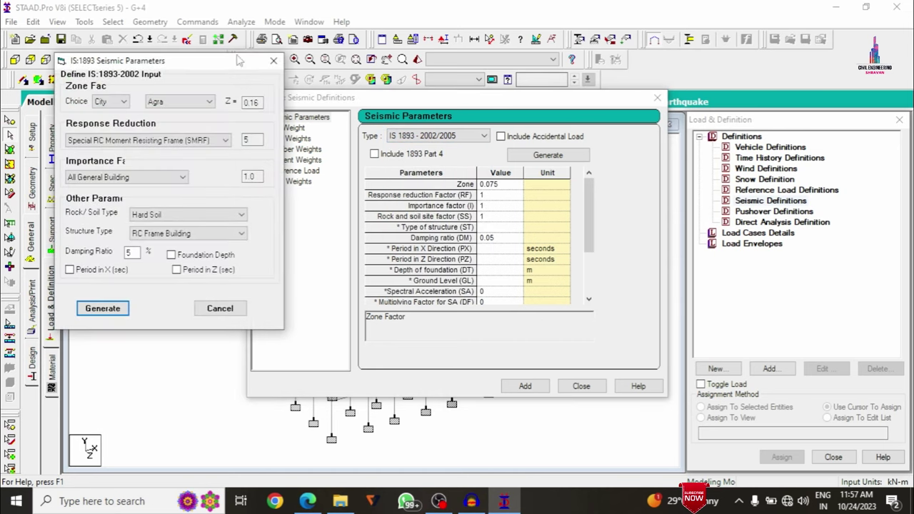
drag(171, 58, 278, 125)
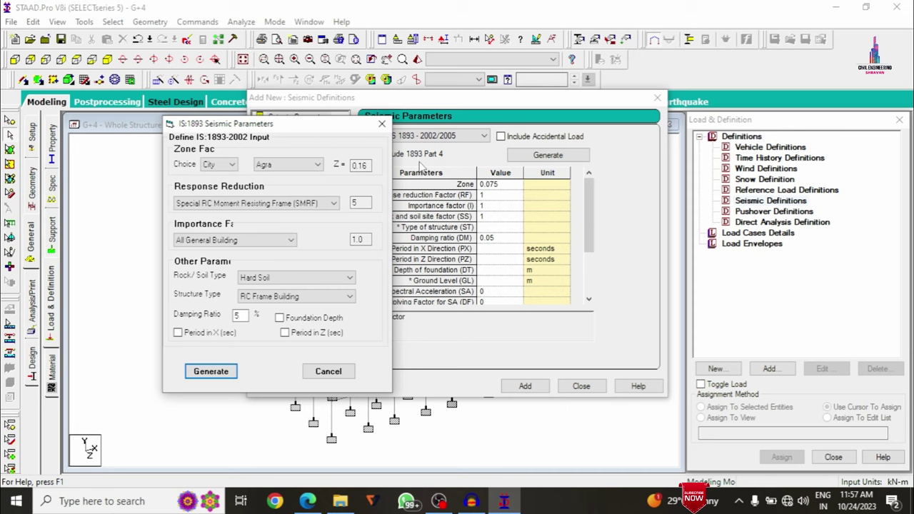
Step: Try basing the zone factor on a seismic zone instead of a city, and switch the choice back to City
click(228, 165)
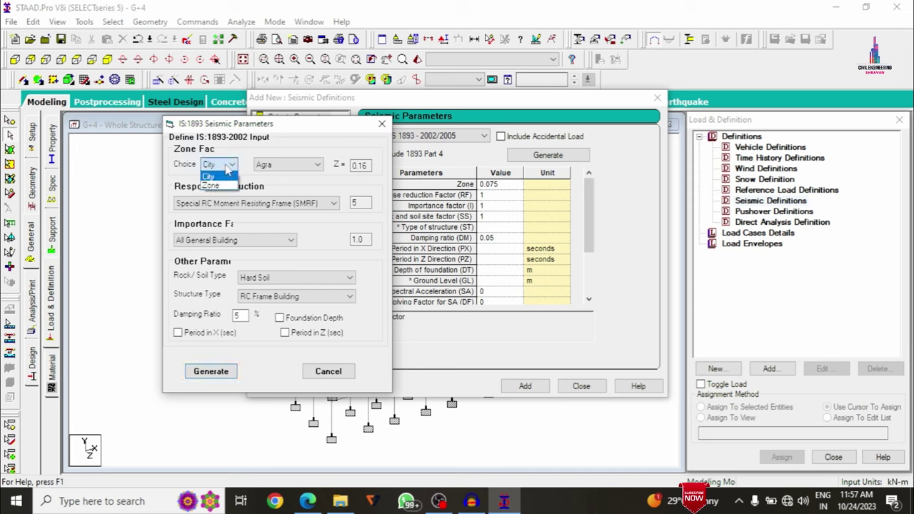
click(226, 166)
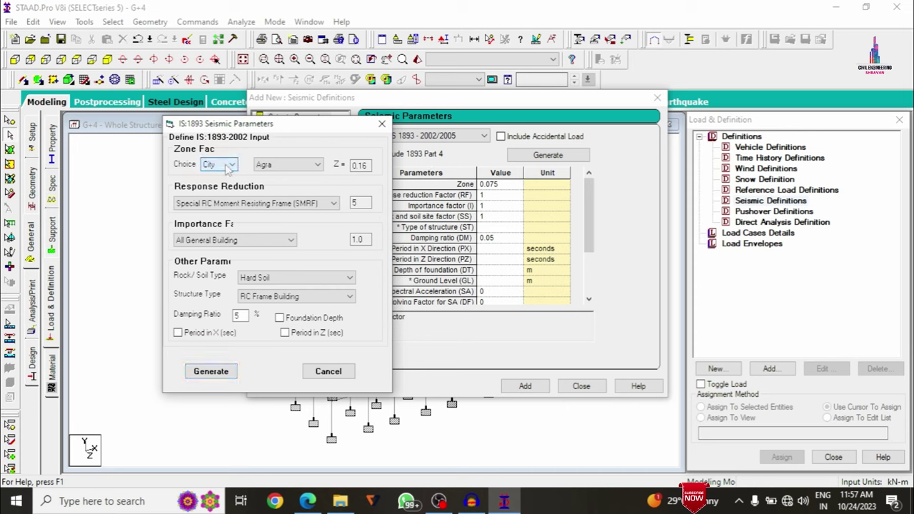
click(317, 166)
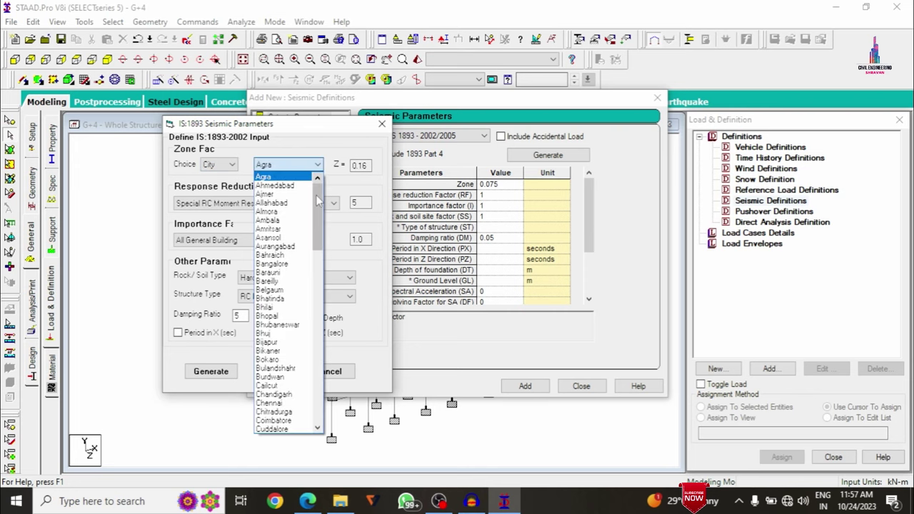
drag(318, 214, 336, 175)
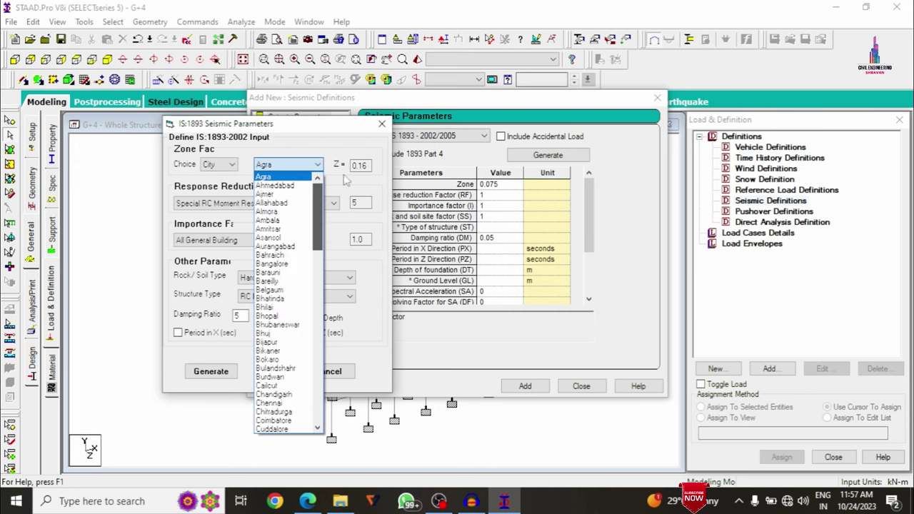
click(231, 165)
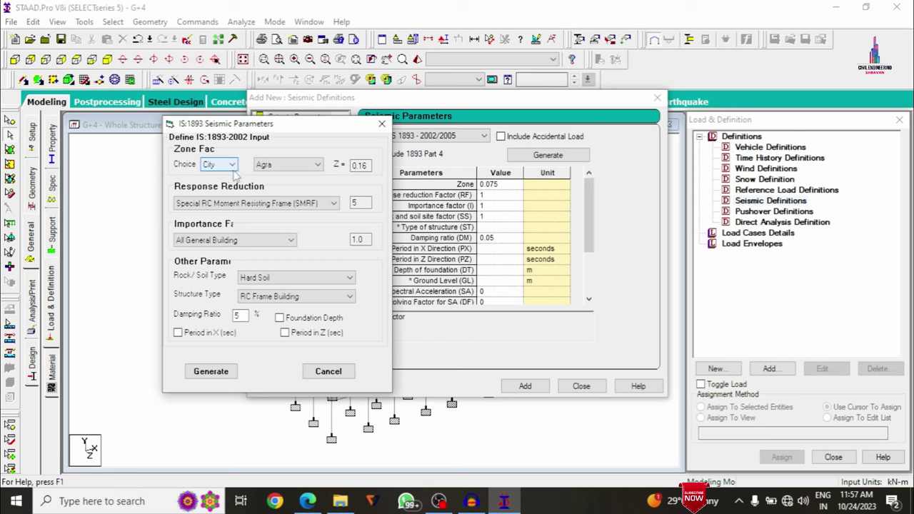
click(228, 166)
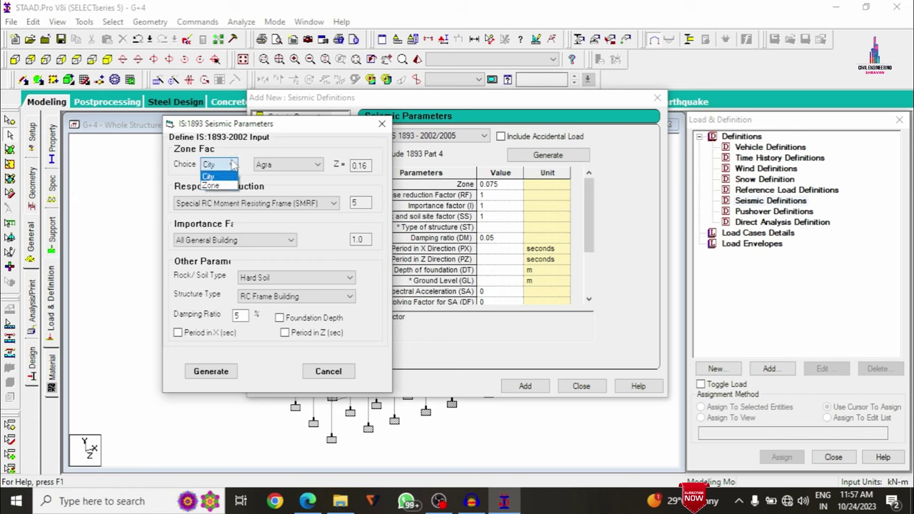
click(223, 185)
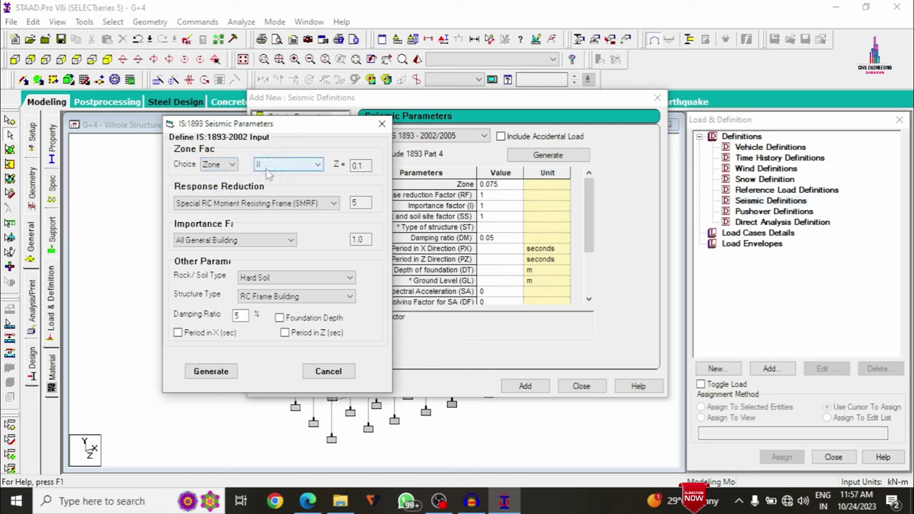
click(227, 165)
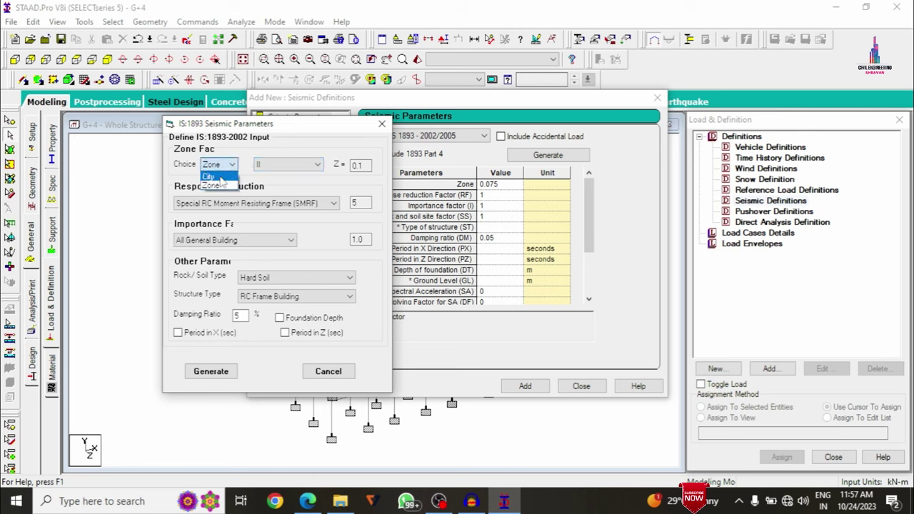
click(218, 177)
Step: Try Delhi, Hyderabad and Kolkata in turn as the city for the zone factor
click(289, 165)
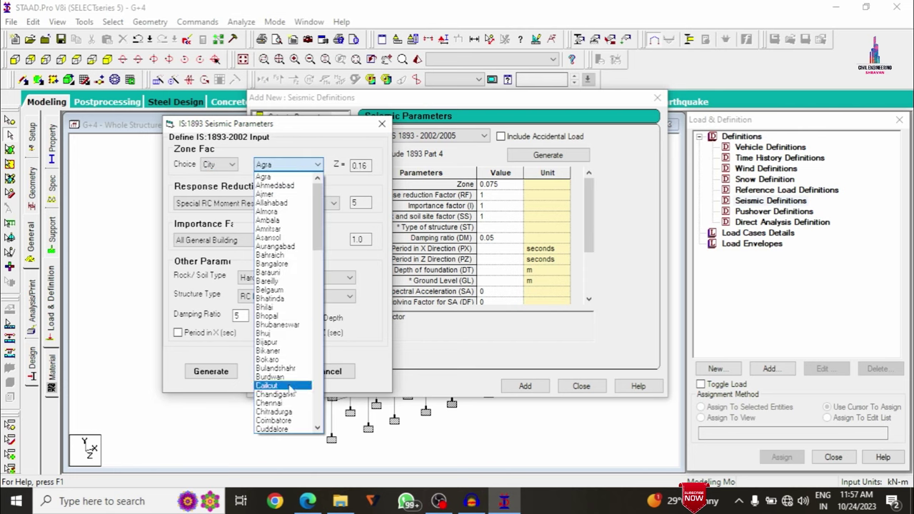
scroll(288, 383, down, 2)
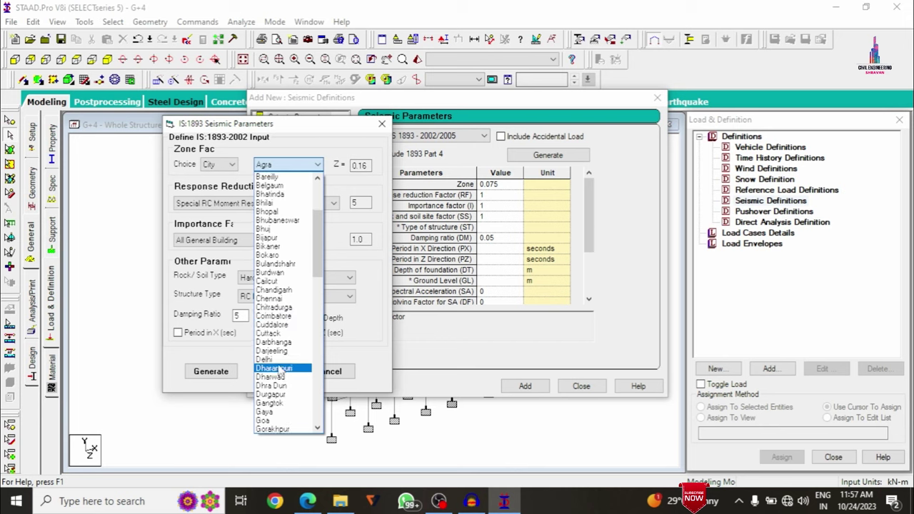
click(275, 360)
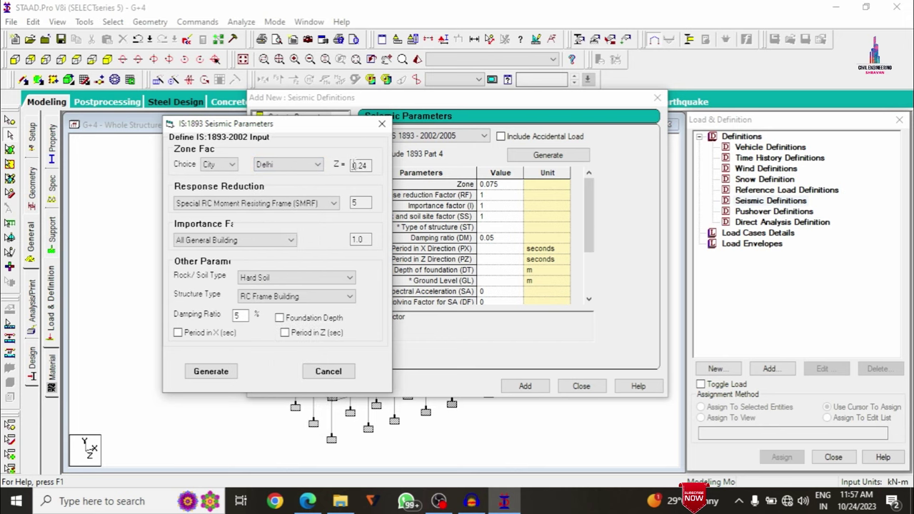
drag(351, 165, 382, 166)
click(264, 166)
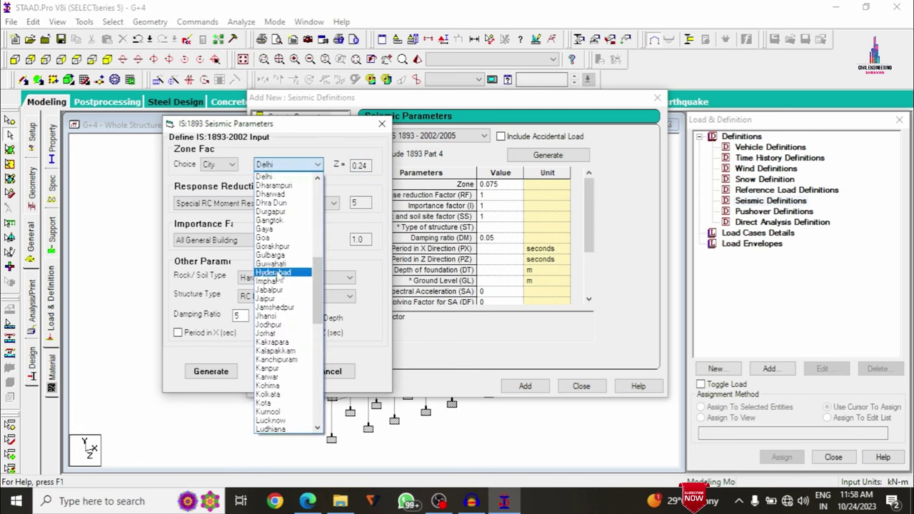
click(272, 273)
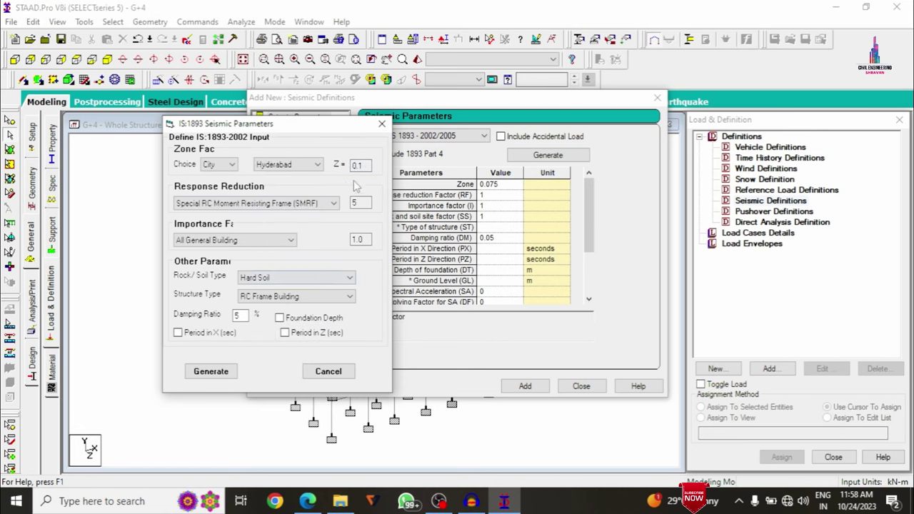
click(317, 167)
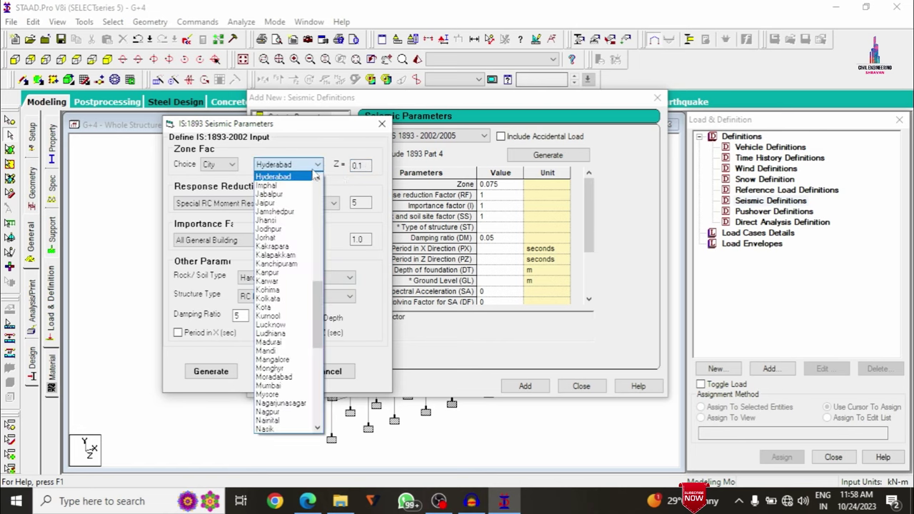
scroll(286, 247, up, 1)
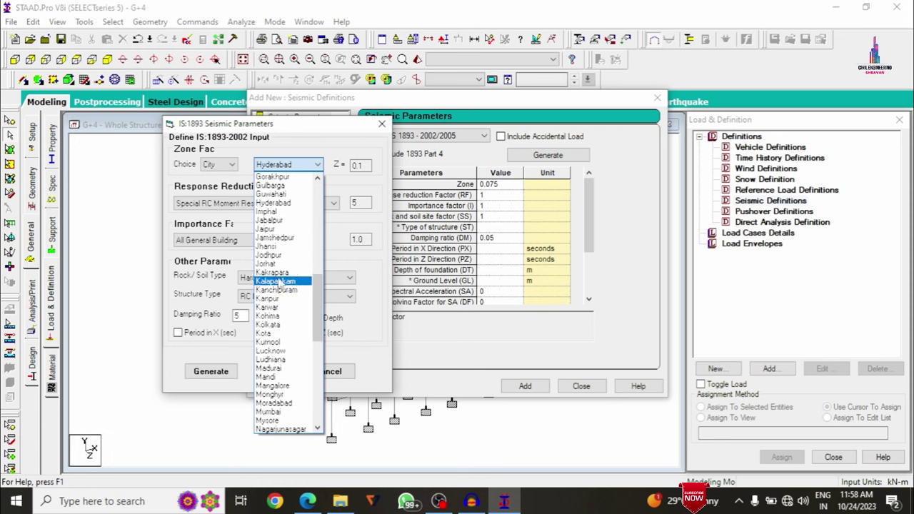
click(268, 325)
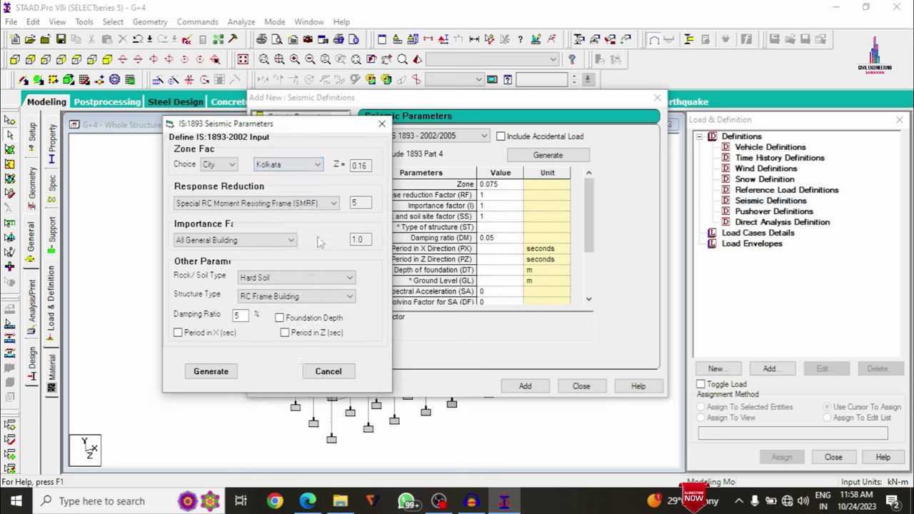
Step: Set the city for the zone factor to Delhi
click(291, 165)
scroll(293, 203, up, 8)
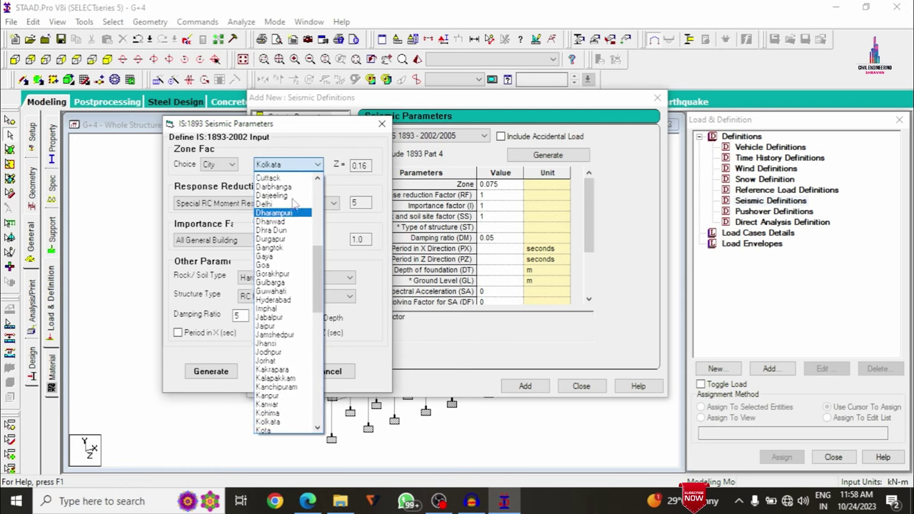
scroll(293, 204, up, 9)
scroll(286, 279, down, 3)
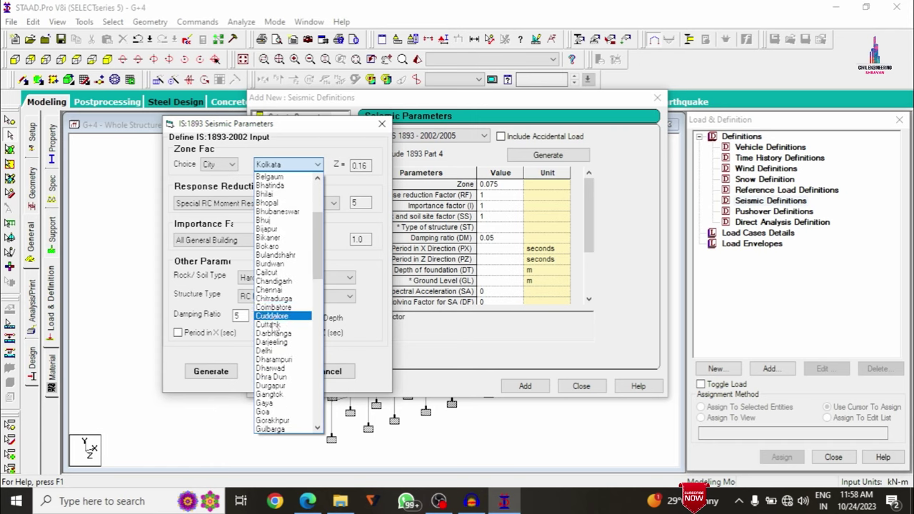
click(272, 351)
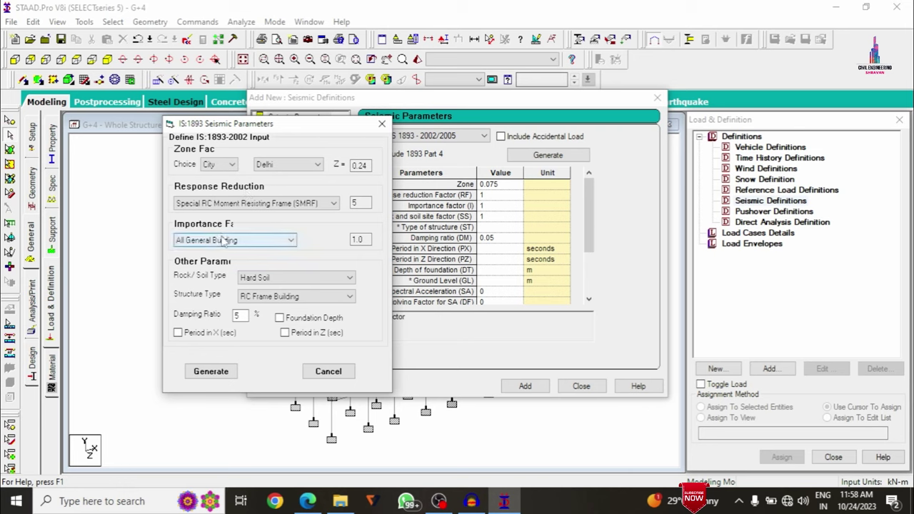
Step: Set the rock/soil type to Medium Soil and generate the seismic parameters
click(315, 277)
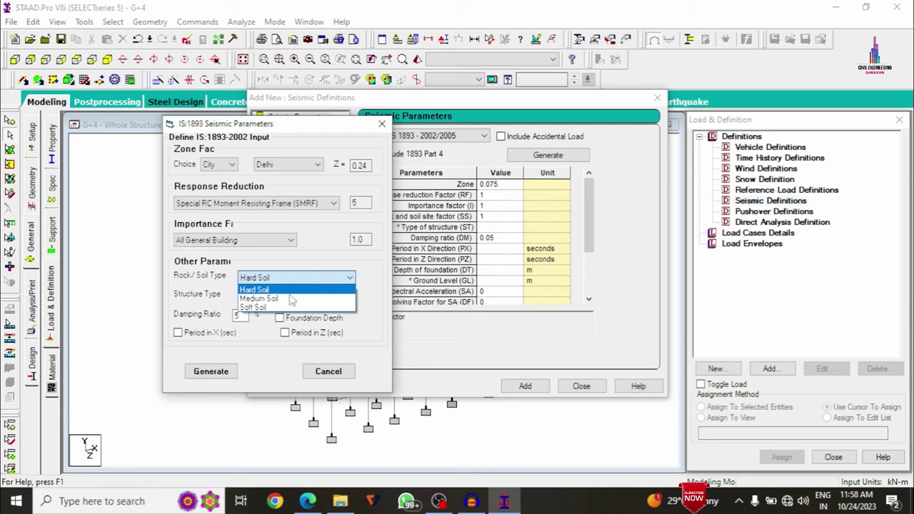
click(296, 298)
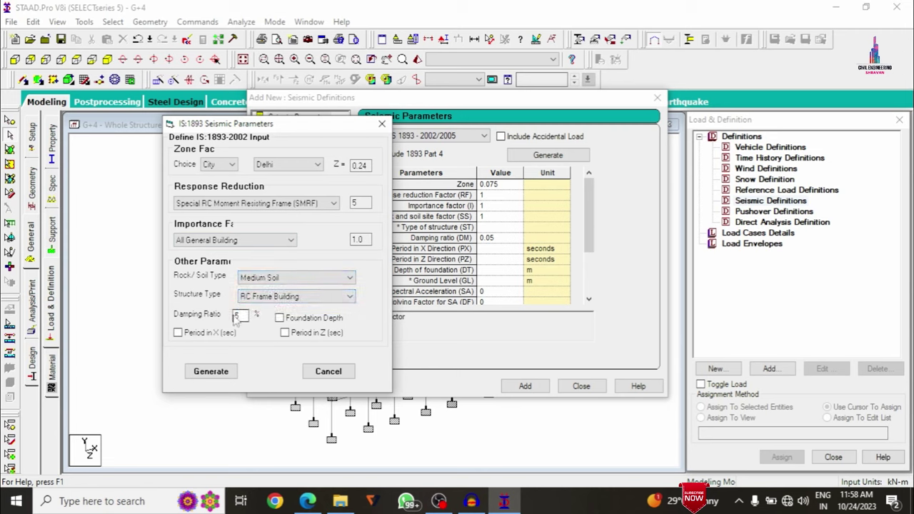
click(230, 373)
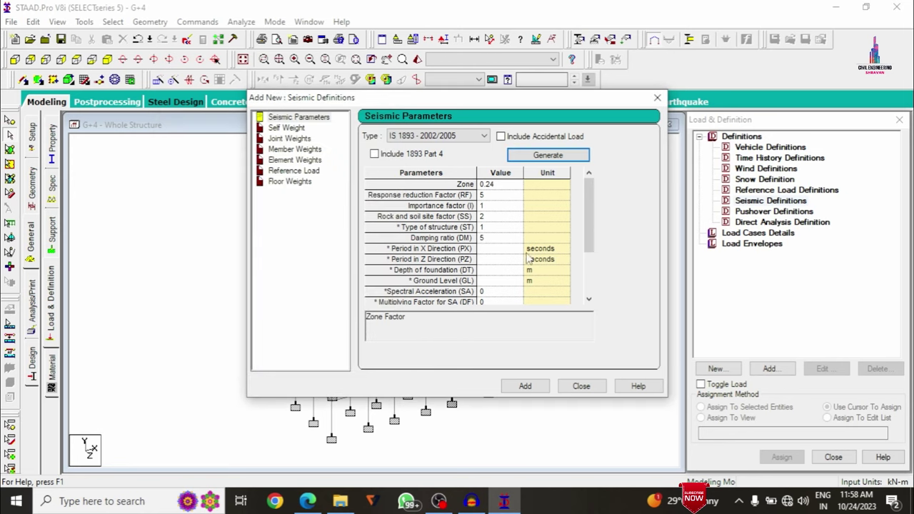
Step: Set the damping ratio to 0.05 and add the seismic parameters to the load definitions
click(498, 241)
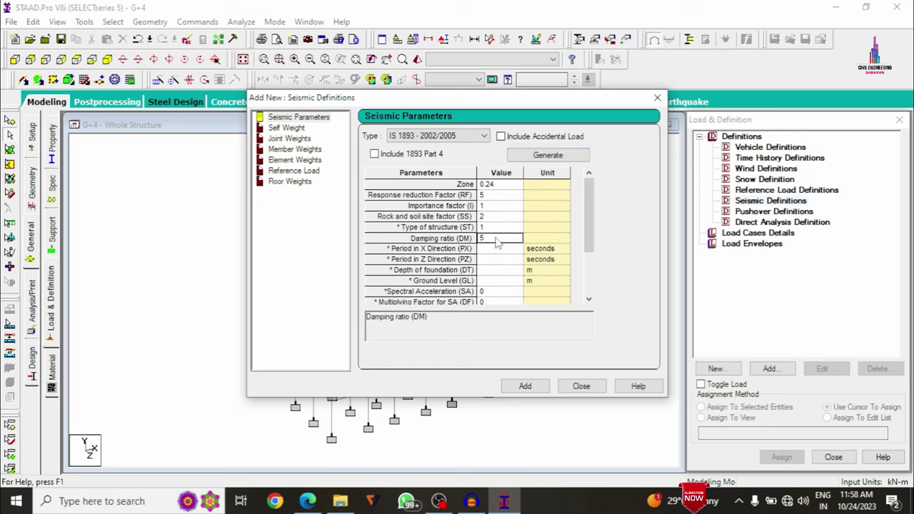
key(BackSpace)
text(0)
click(532, 386)
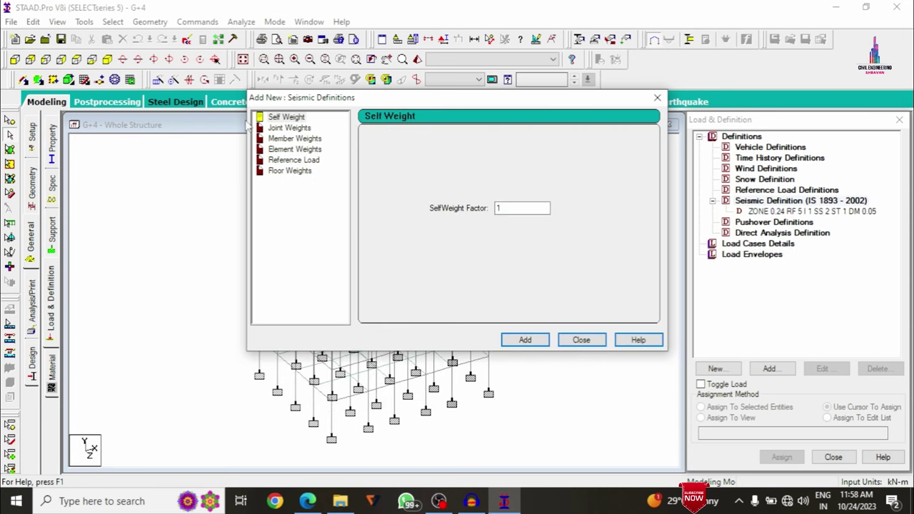
Step: Add a self weight with factor 1 to the seismic definition
click(279, 118)
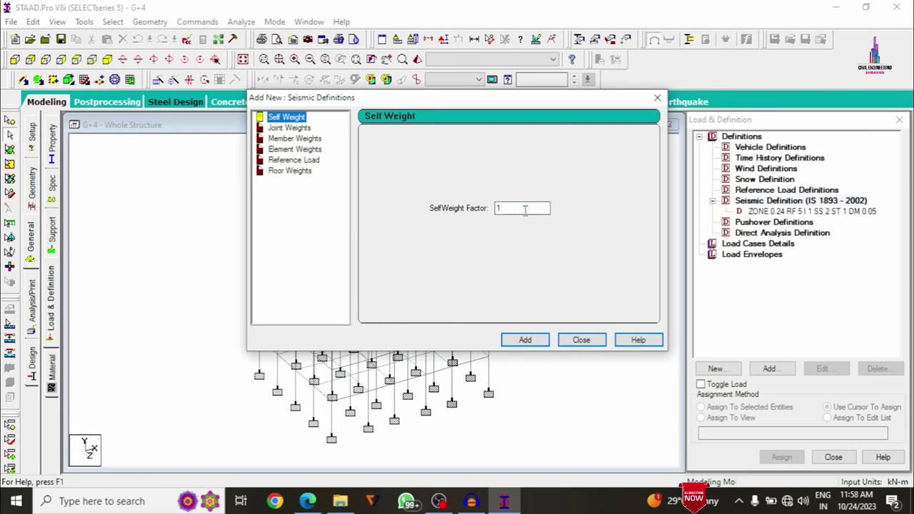
click(526, 340)
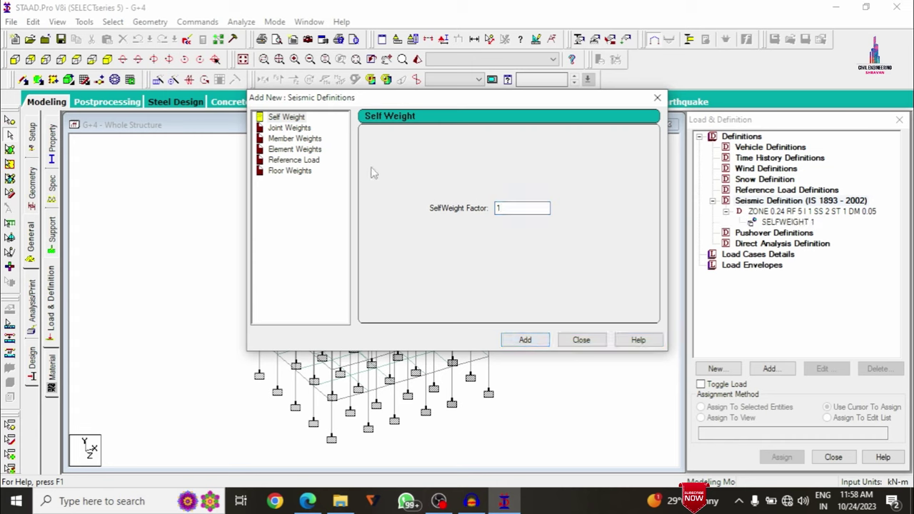
Step: Start a member weight for the seismic definition with the loading type UNI
click(295, 139)
click(493, 166)
click(485, 178)
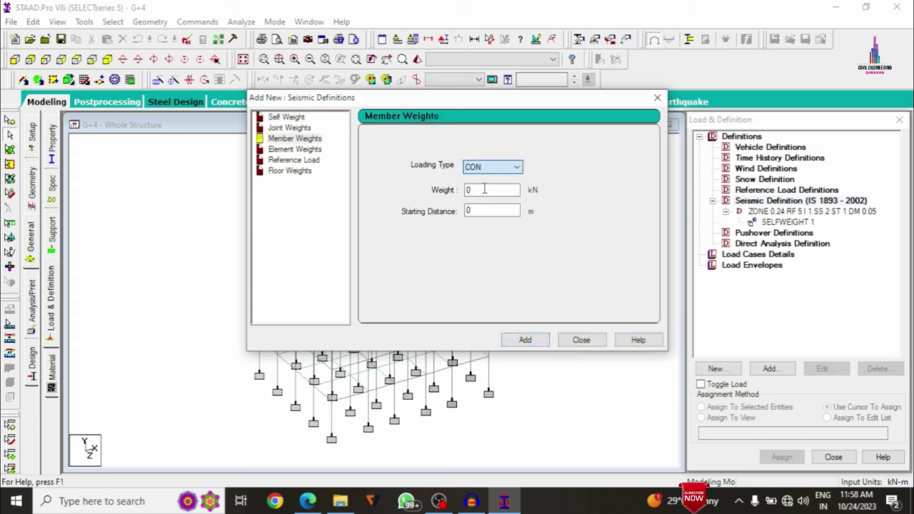
click(485, 189)
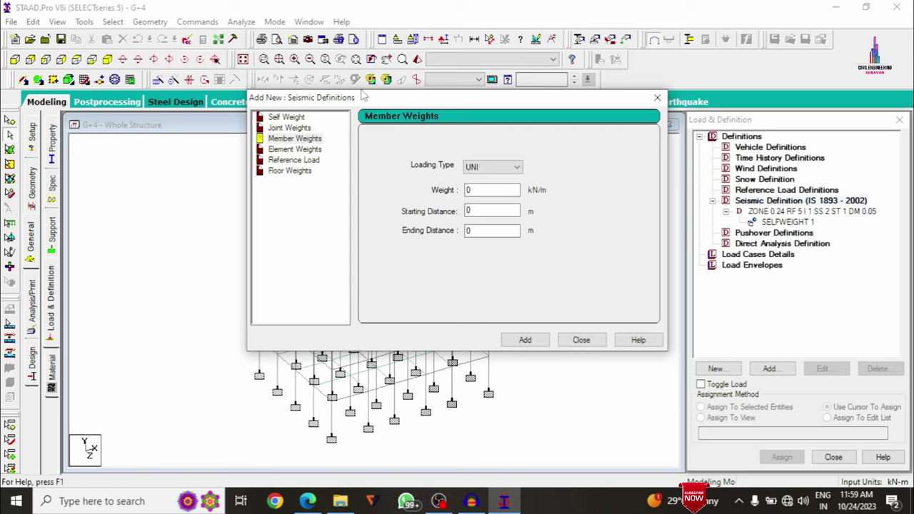
Step: Open the Windows Calculator and compute 0.23 × 20 × 3 for the first wall load
click(86, 502)
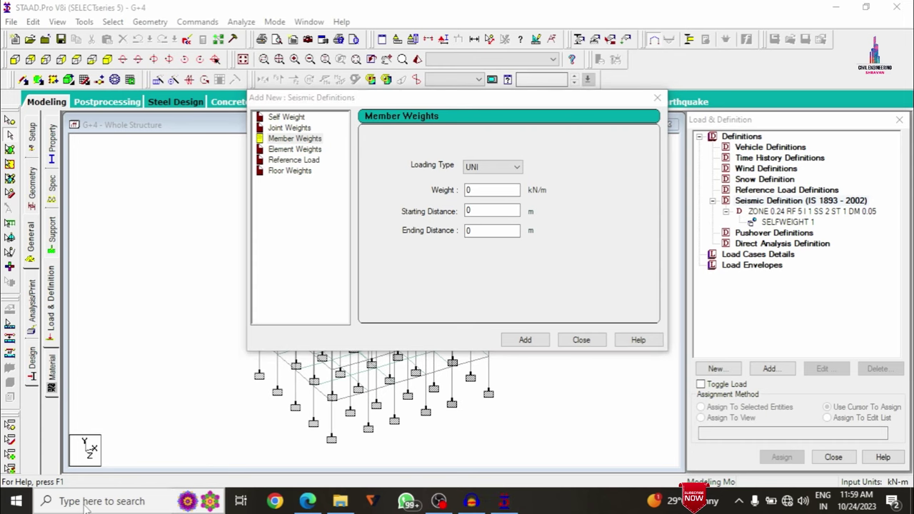
text(cal)
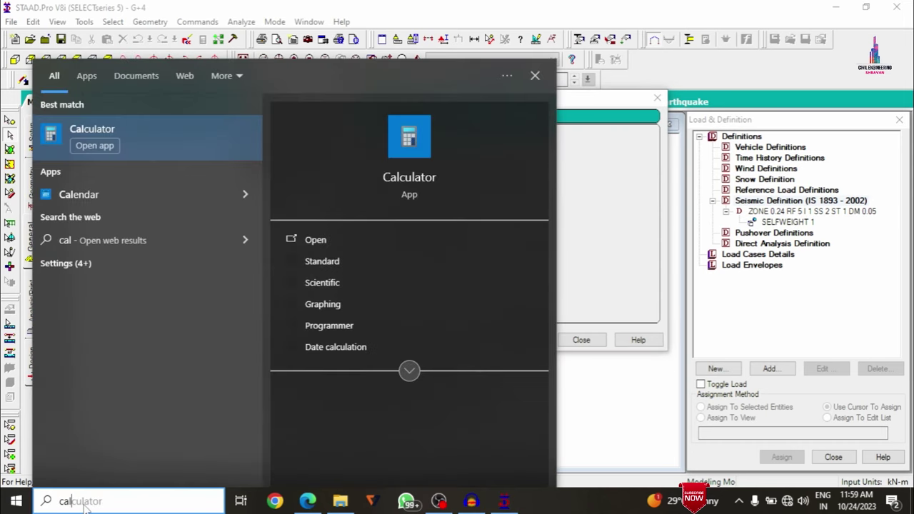
key(Return)
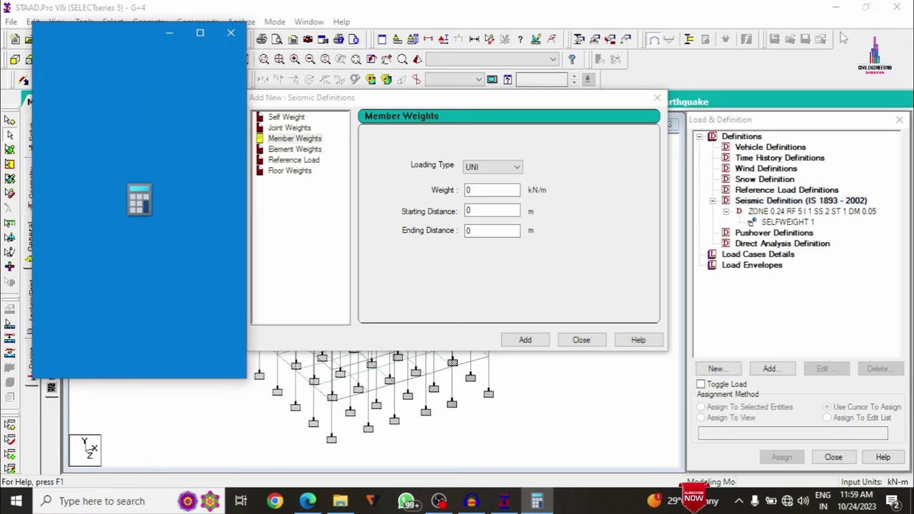
drag(103, 39, 274, 45)
text(0.23)
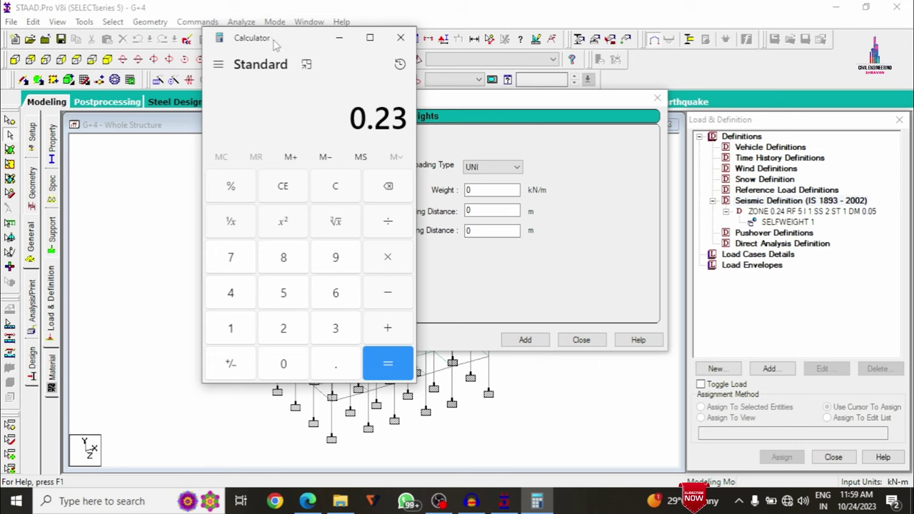
key(asterisk)
text(20)
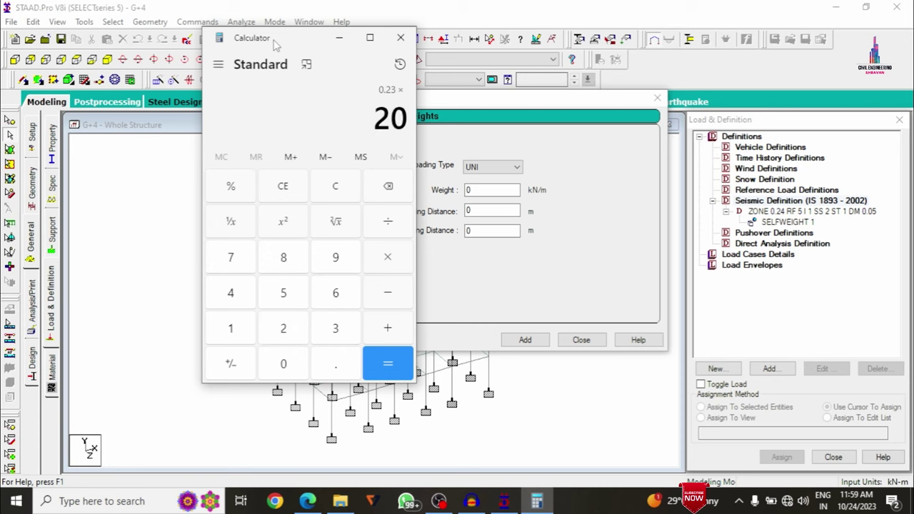
key(asterisk)
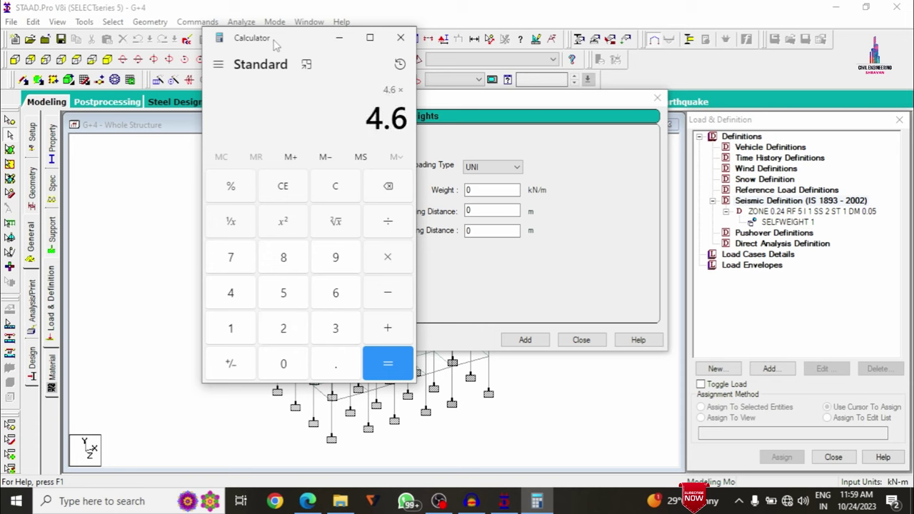
text(3)
key(Return)
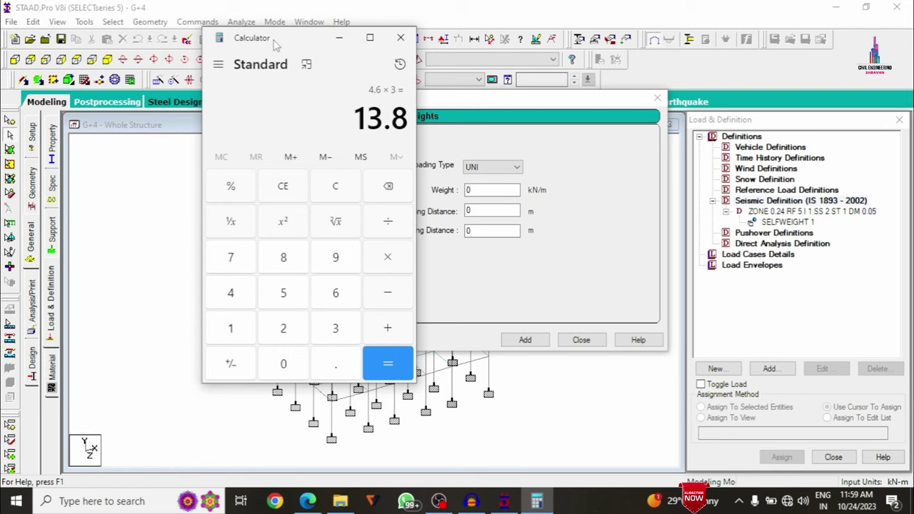
Step: Clear the calculator and compute 0.125 × 20 × 3 for the second load component
click(286, 187)
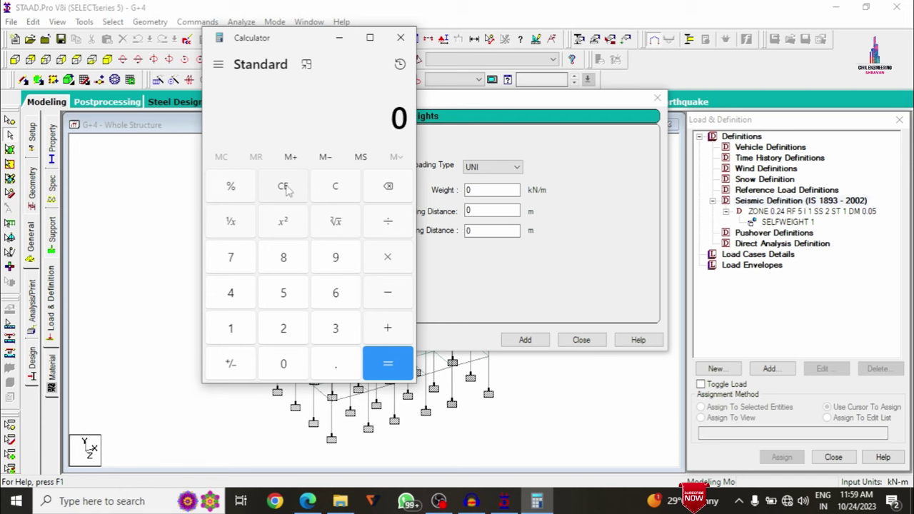
text(.125)
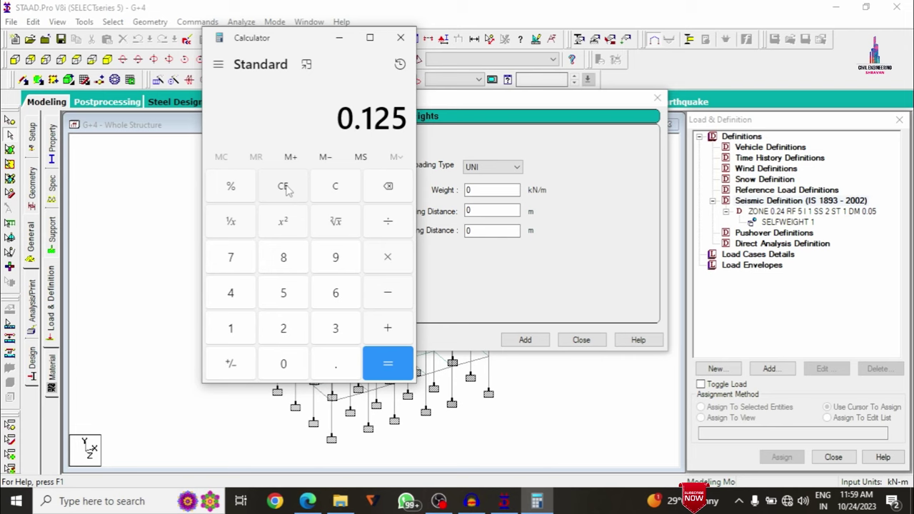
text(*20)
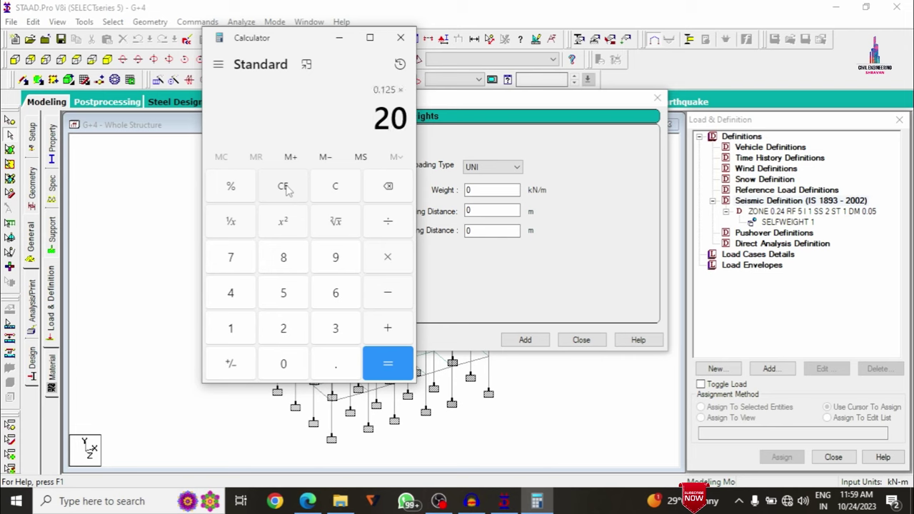
key(Return)
text(*)
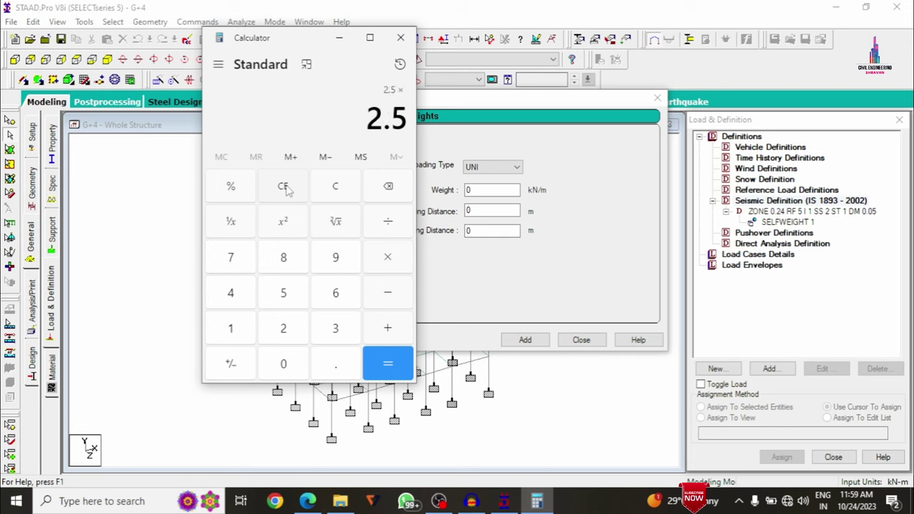
text(3)
key(Return)
Step: Clear the calculator and compute 0.125 × 20 × 1.2 for the third load component
click(290, 198)
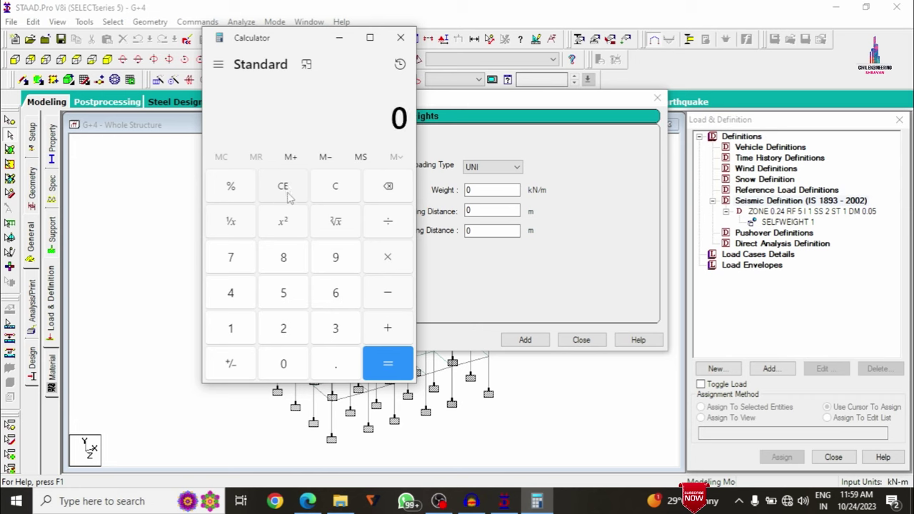
text(0.125)
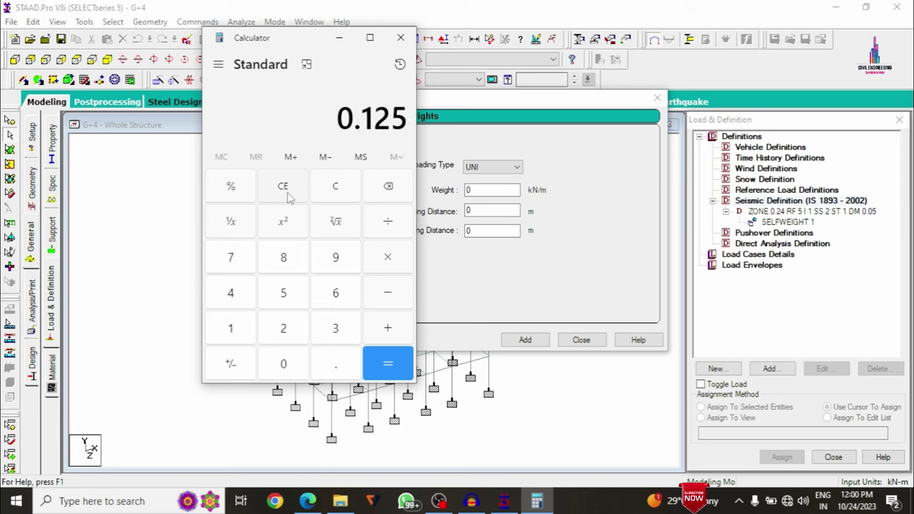
key(asterisk)
text(20)
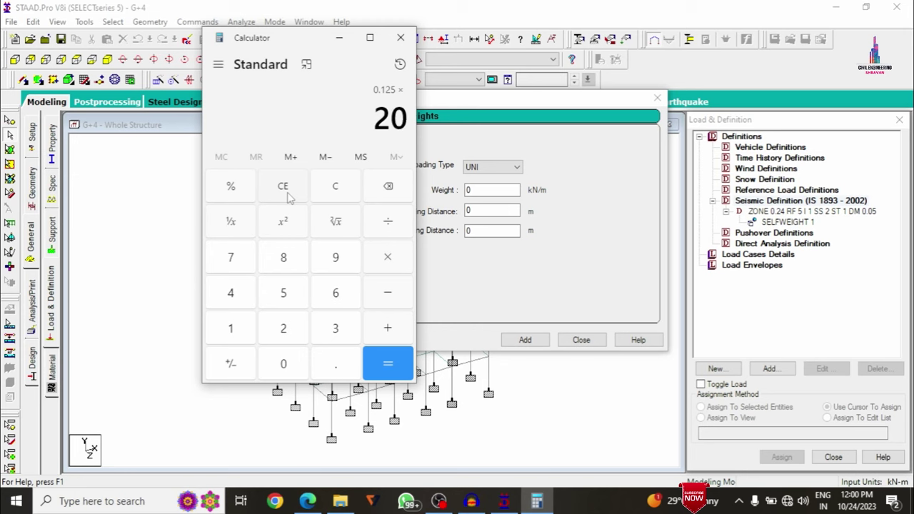
key(asterisk)
text(1.2)
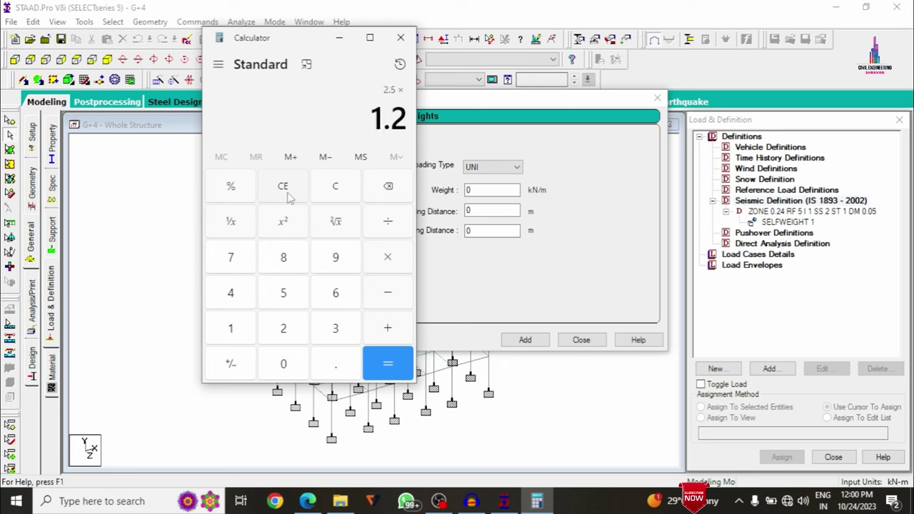
key(Return)
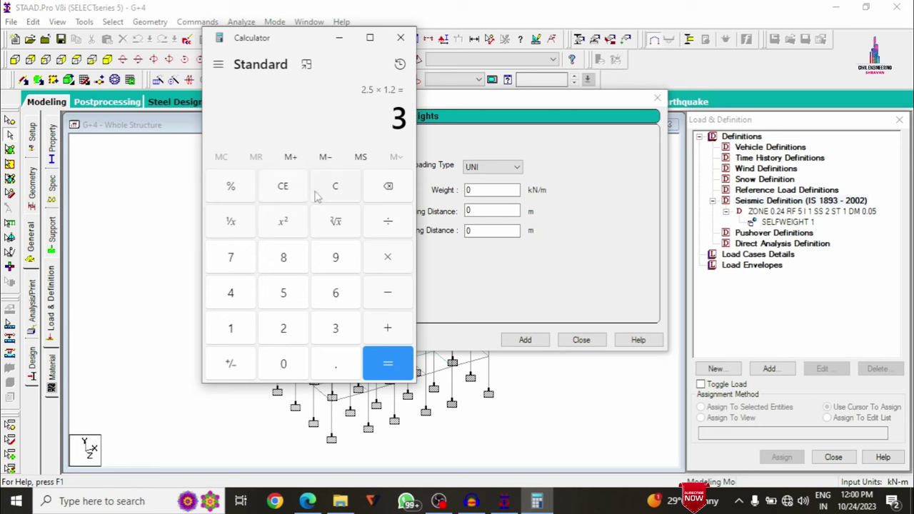
Step: Clear the calculator and add 10.5 and 13.8 to get the total member weight
click(286, 188)
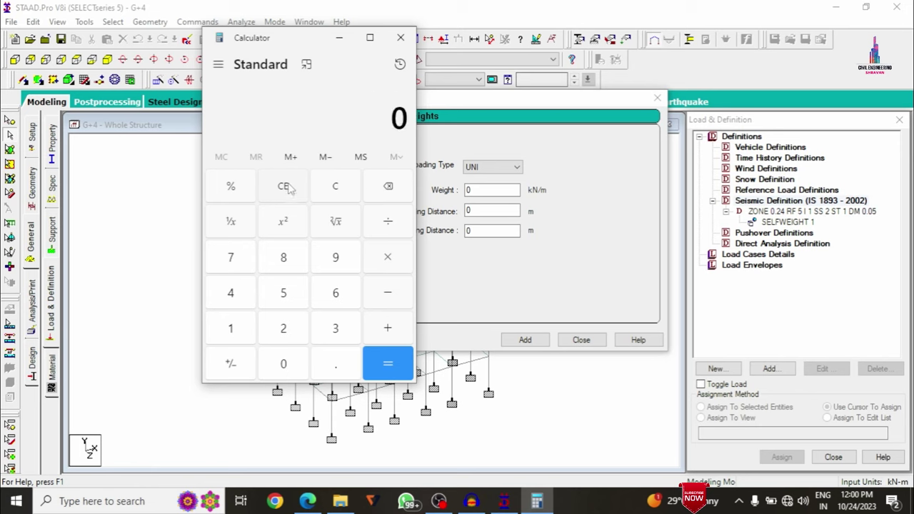
text(37.5+)
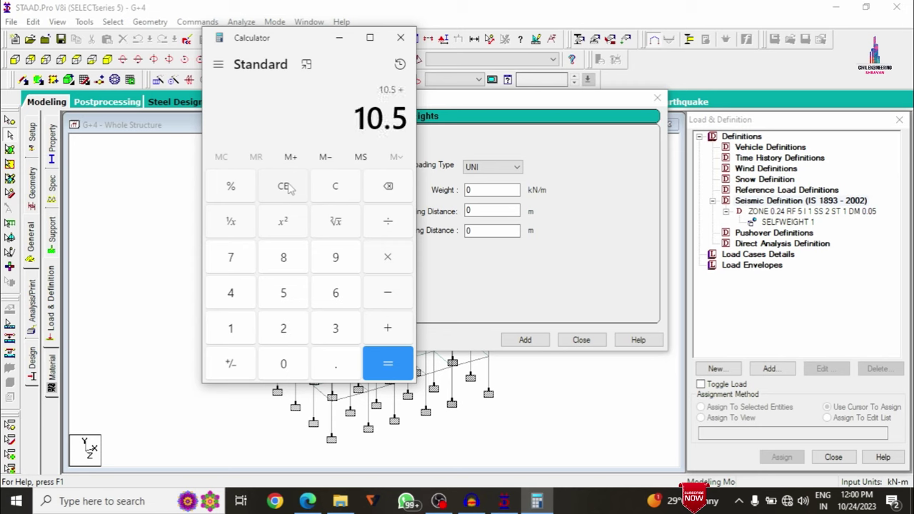
text(13.8)
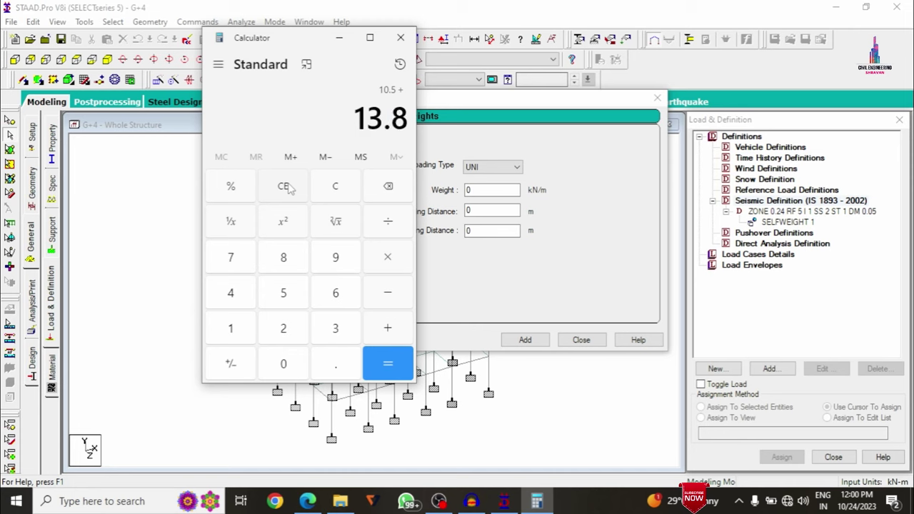
key(Return)
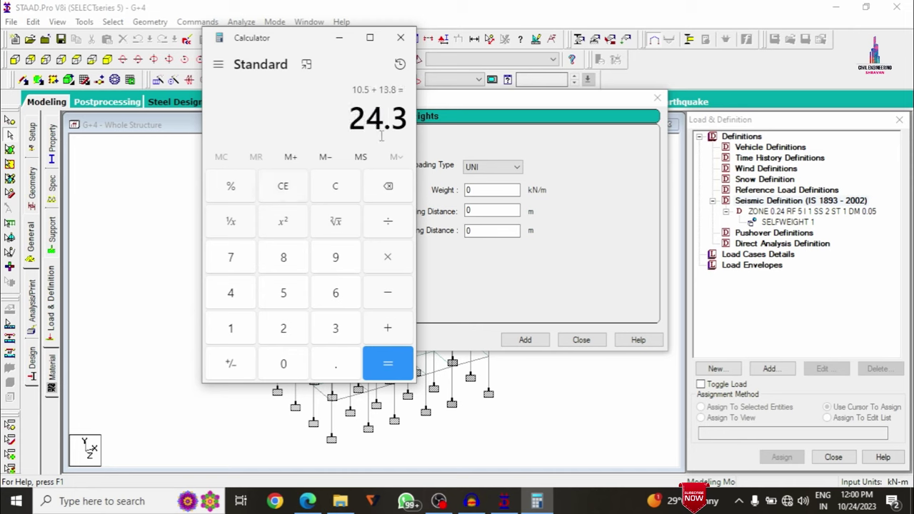
Step: Return to STAAD.Pro and add a UNI member weight of 24.3 kN/m to the seismic definition
double_click(490, 190)
text(2)
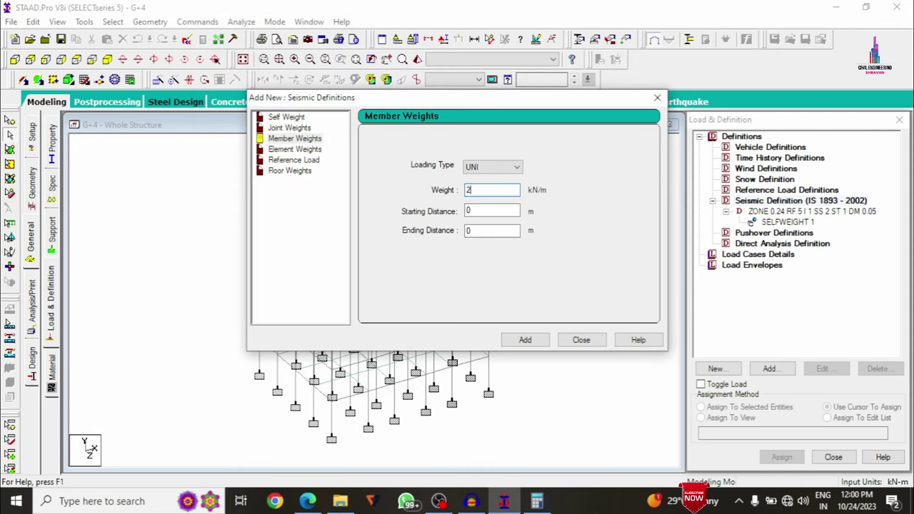
text(4.3)
click(527, 340)
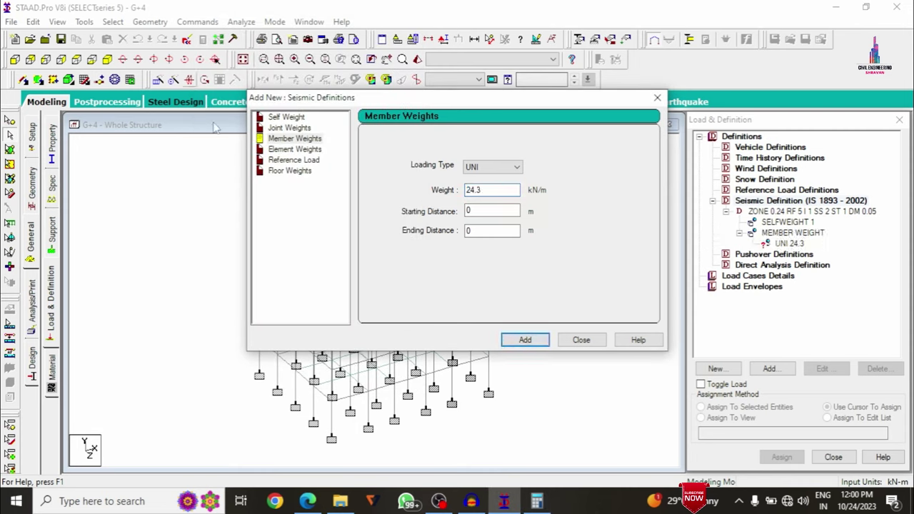
Step: Start a floor weight for the seismic definition and compute its pressure as 0.1 × 20 in Calculator
click(295, 171)
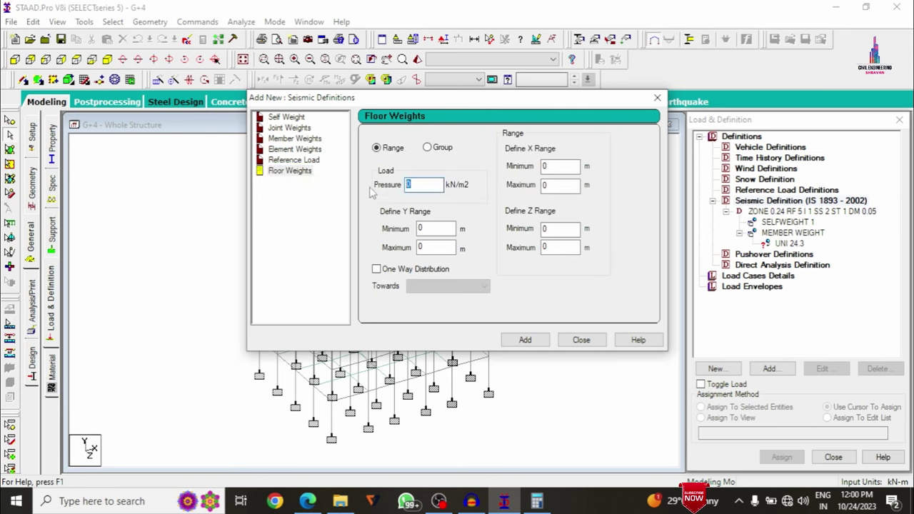
click(540, 504)
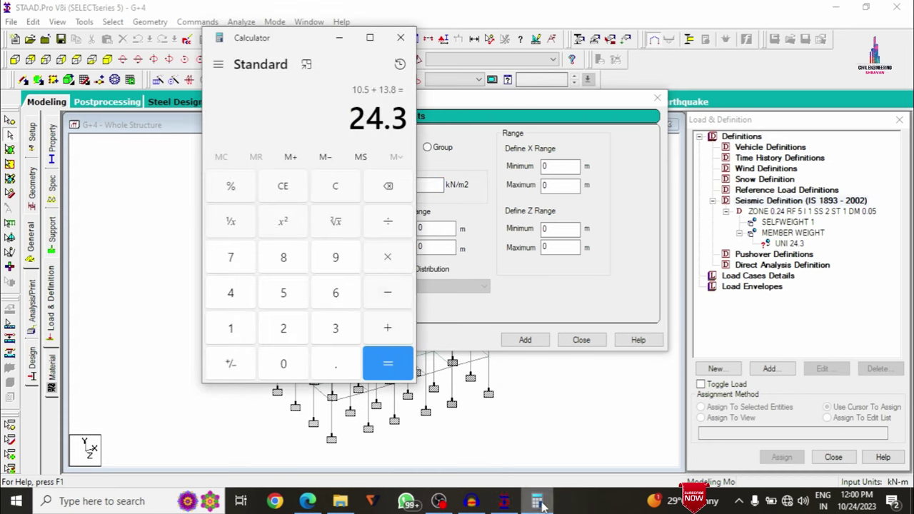
drag(283, 42, 138, 36)
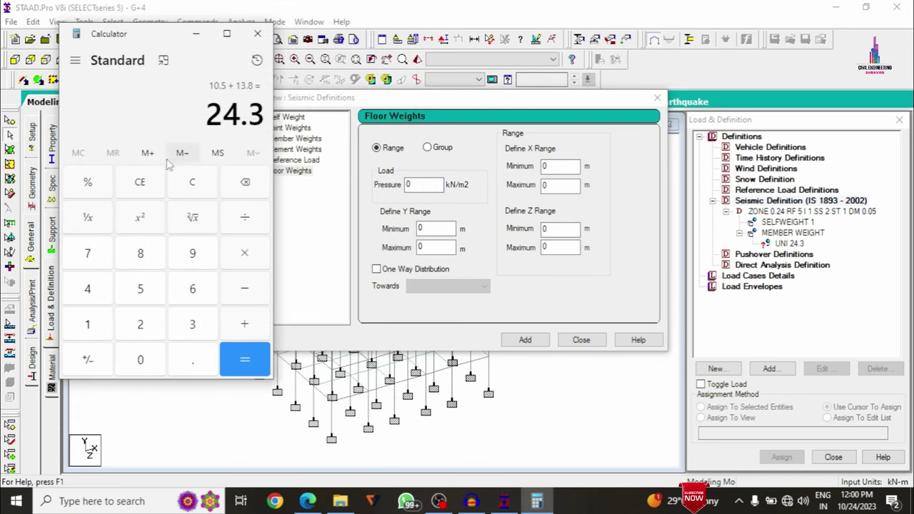
click(152, 177)
text(0.1)
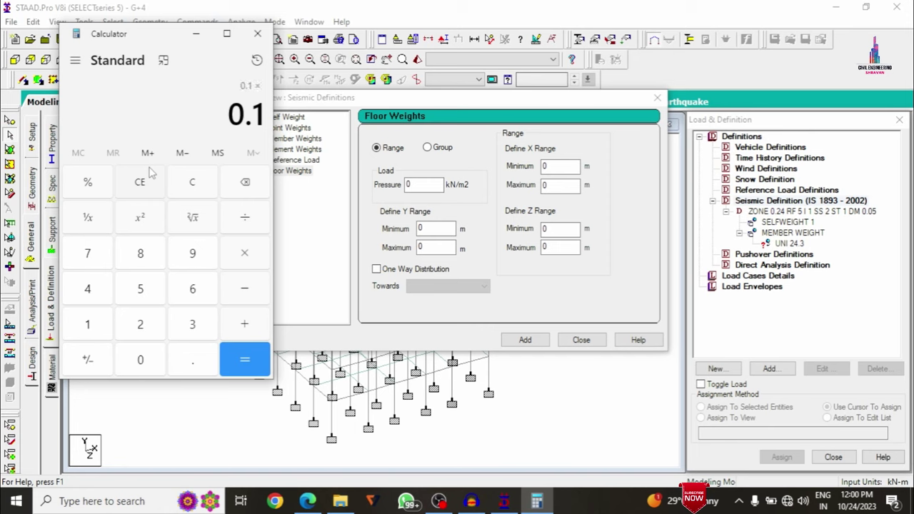
text(20)
key(Return)
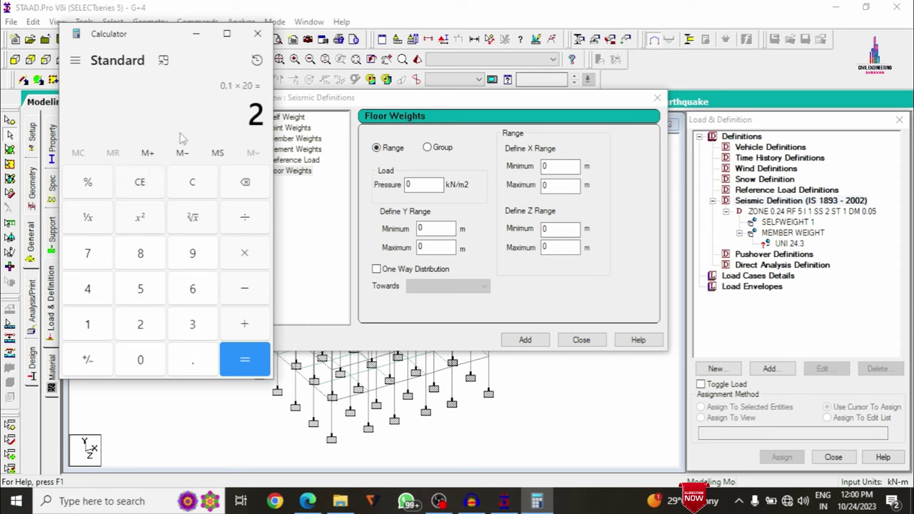
Step: Add a floor weight of 2 kN/m2 over the Y range 3 to 15 m in STAAD.Pro and close the seismic definitions dialog
click(420, 185)
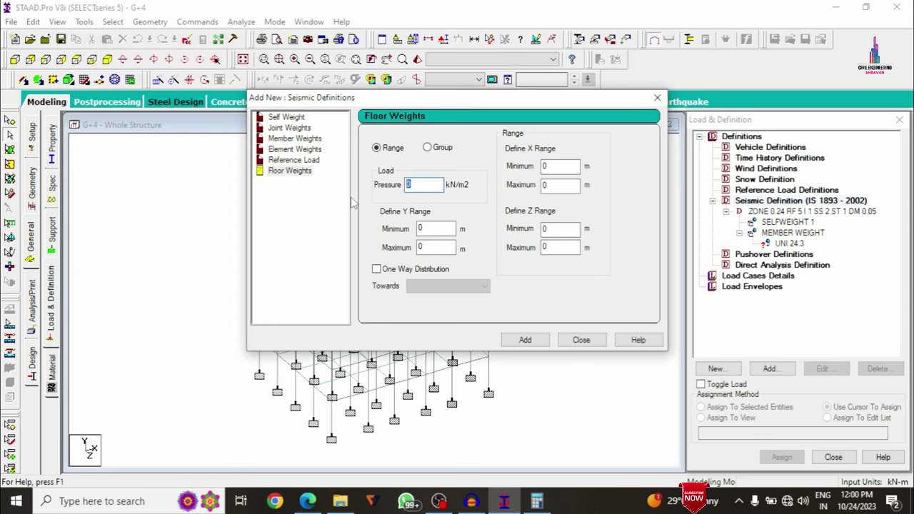
text(2)
click(427, 227)
drag(427, 227, 381, 227)
key(Tab)
text(15)
click(525, 341)
click(582, 340)
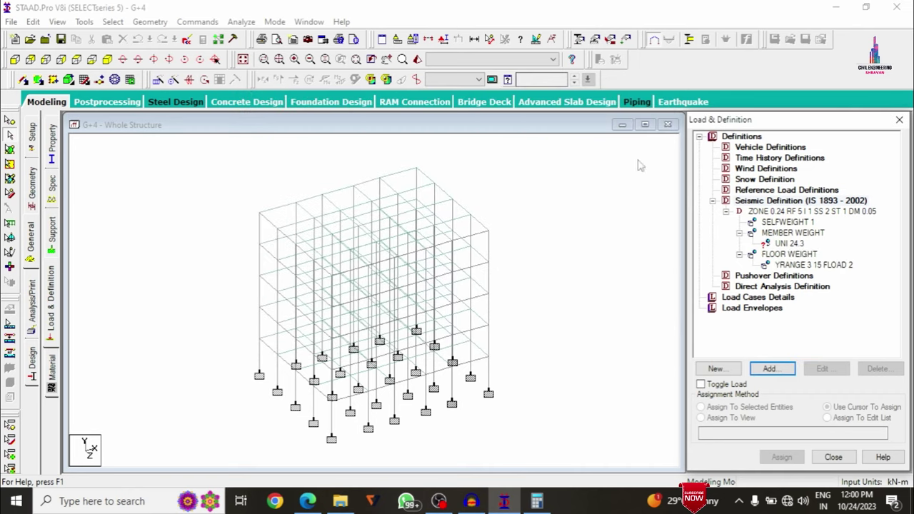
Step: Assign the UNI 24.3 member weight to all beams parallel to the X and Z axes
click(787, 244)
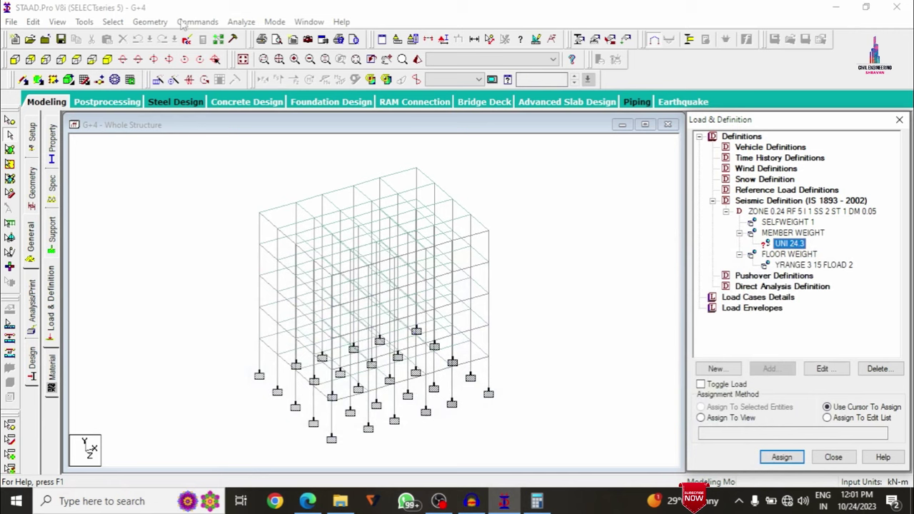
click(113, 21)
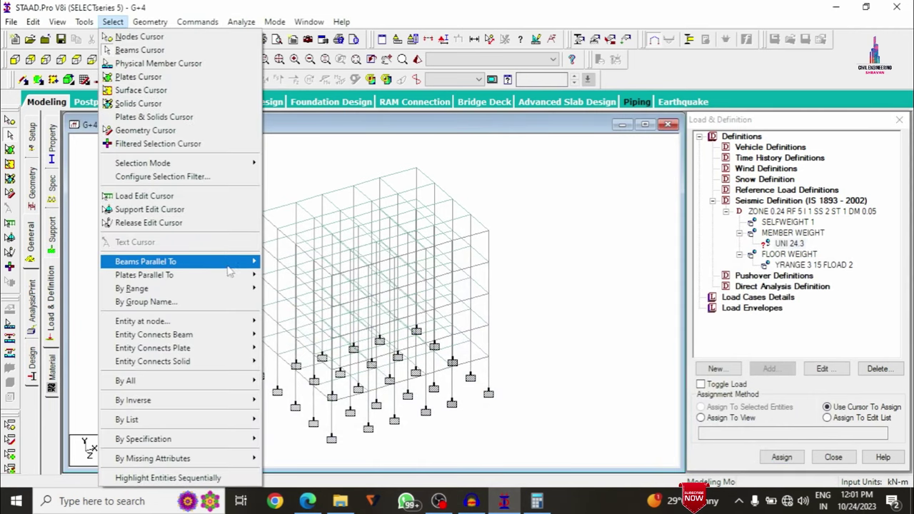
mouse_move(228, 262)
click(280, 263)
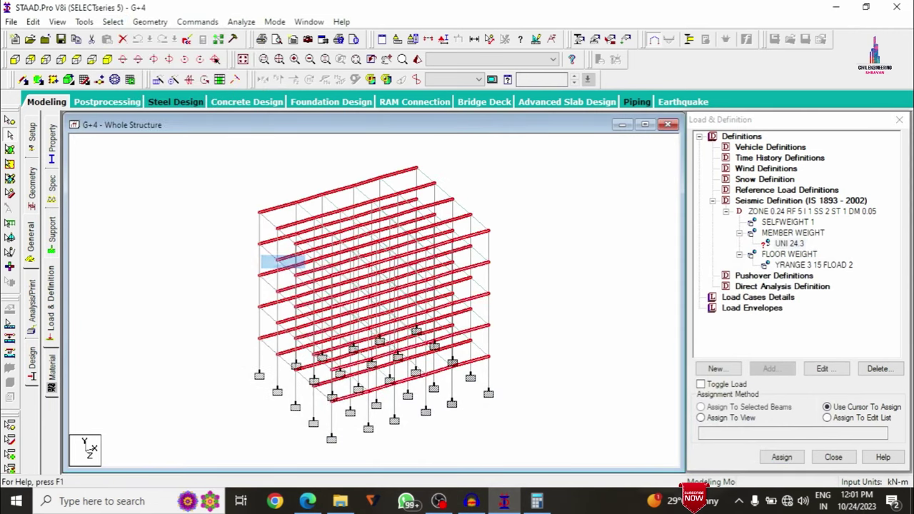
click(113, 21)
mouse_move(243, 275)
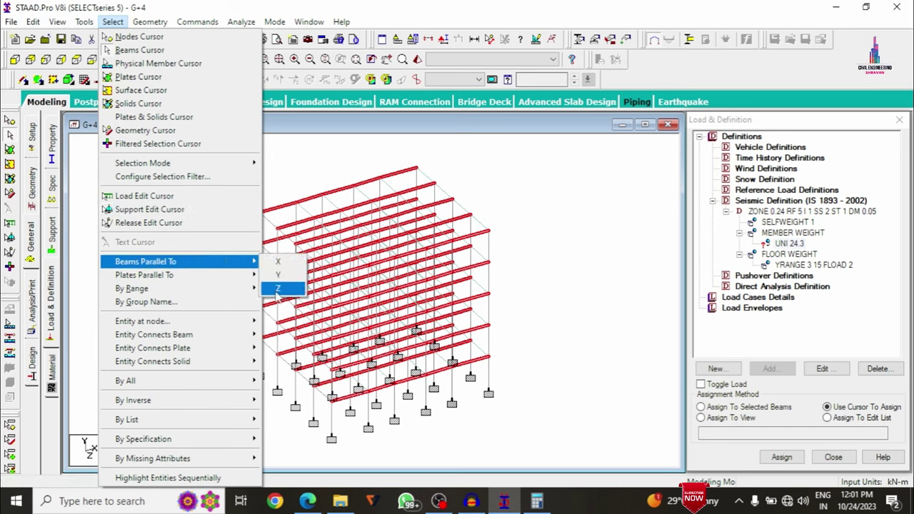
click(277, 288)
click(763, 408)
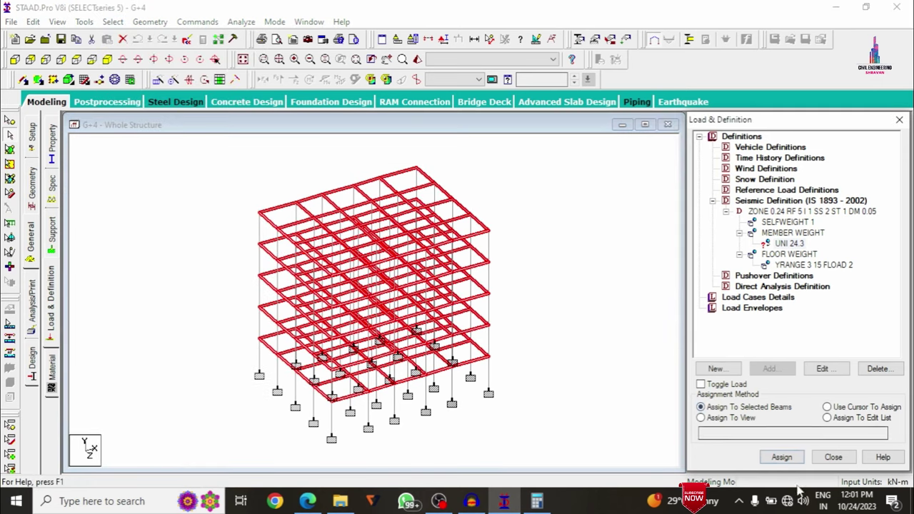
click(782, 457)
click(822, 329)
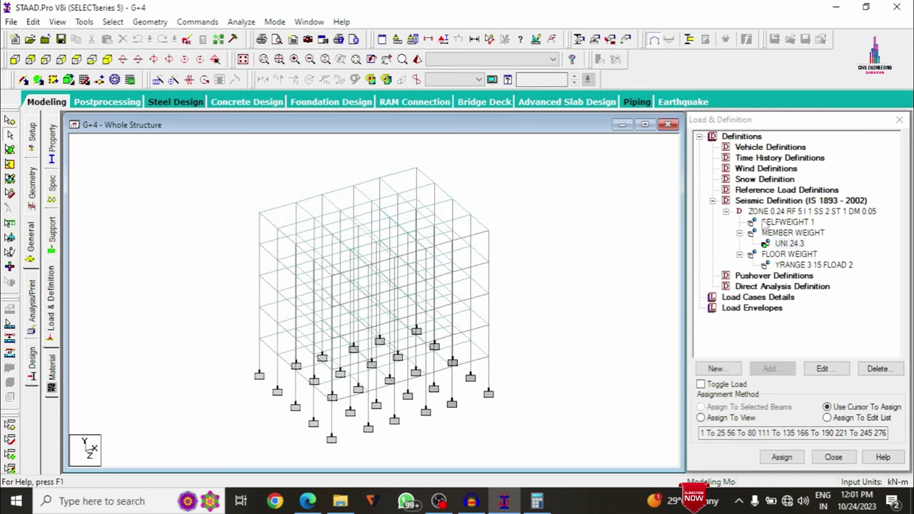
Step: Add wind type definition 1 with the comment WIND 1 and close the wind definitions dialog
click(746, 170)
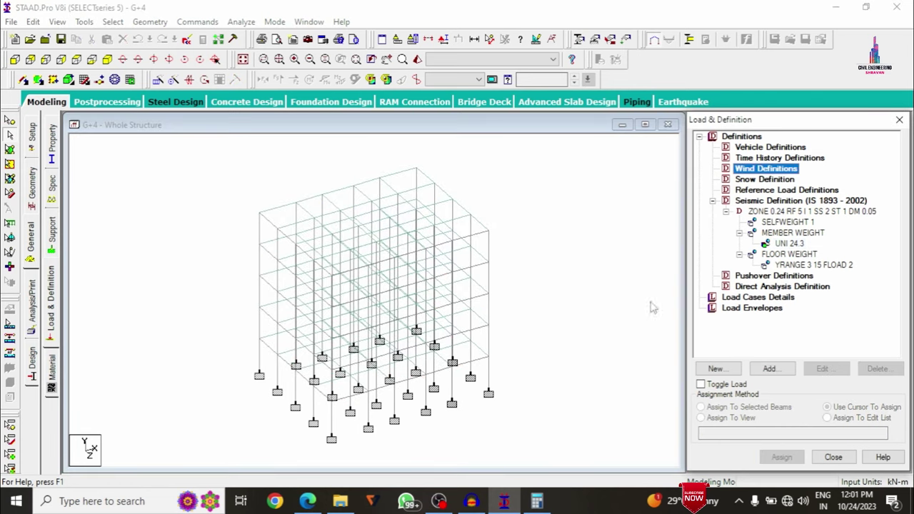
click(769, 369)
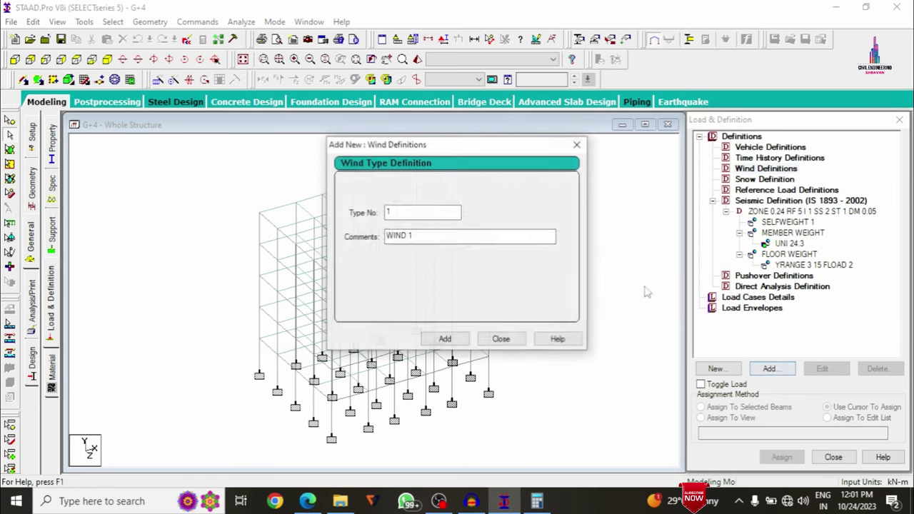
click(443, 339)
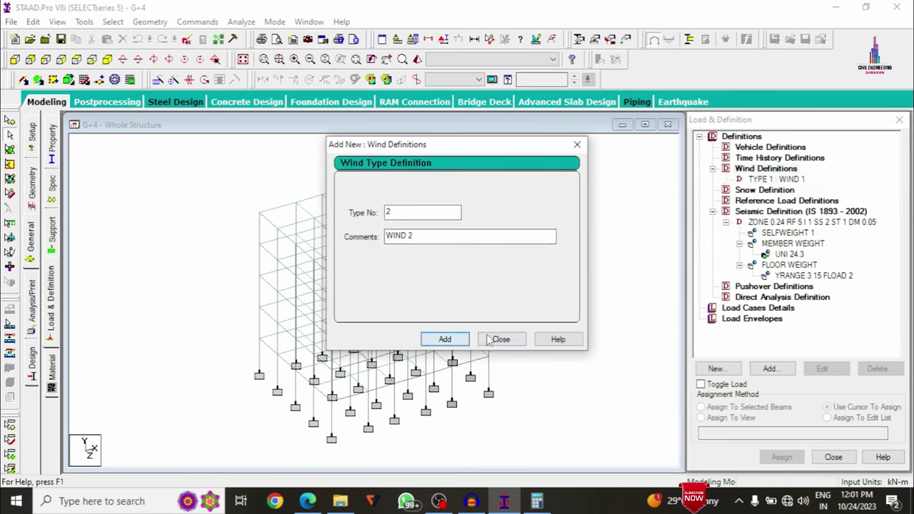
click(502, 341)
Step: Start an ASCE-7 intensity calculation for WIND 1 and set the building classification category to Category III
click(766, 179)
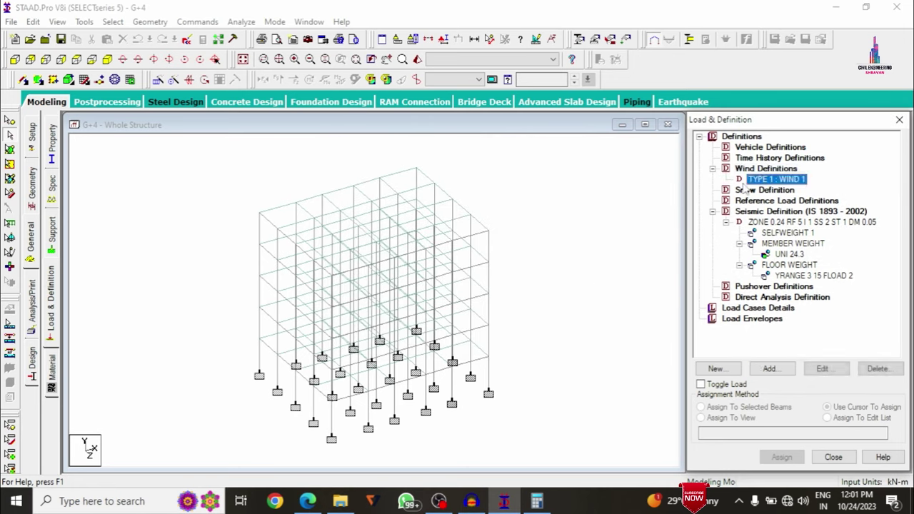
click(769, 369)
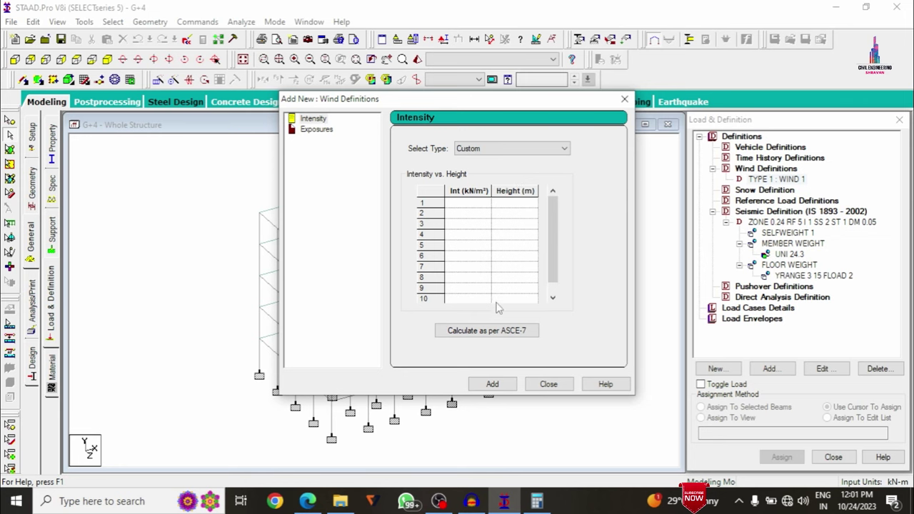
click(497, 332)
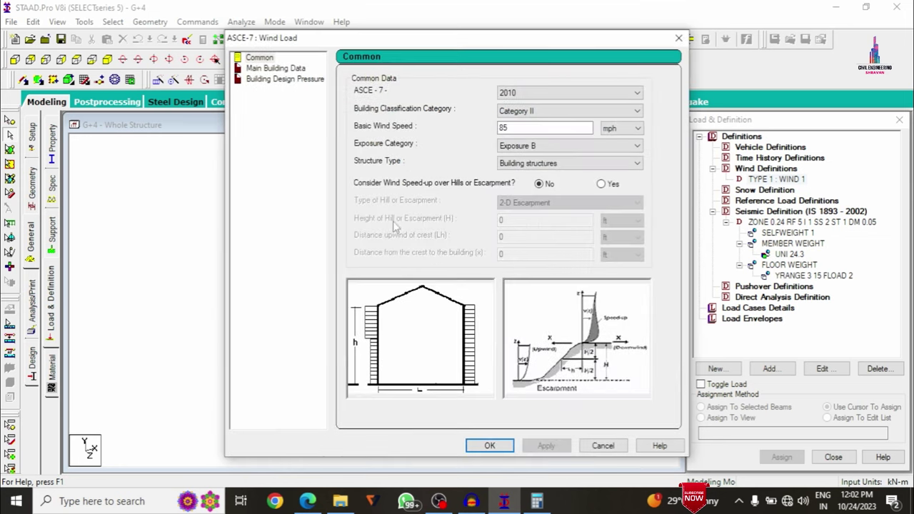
click(269, 59)
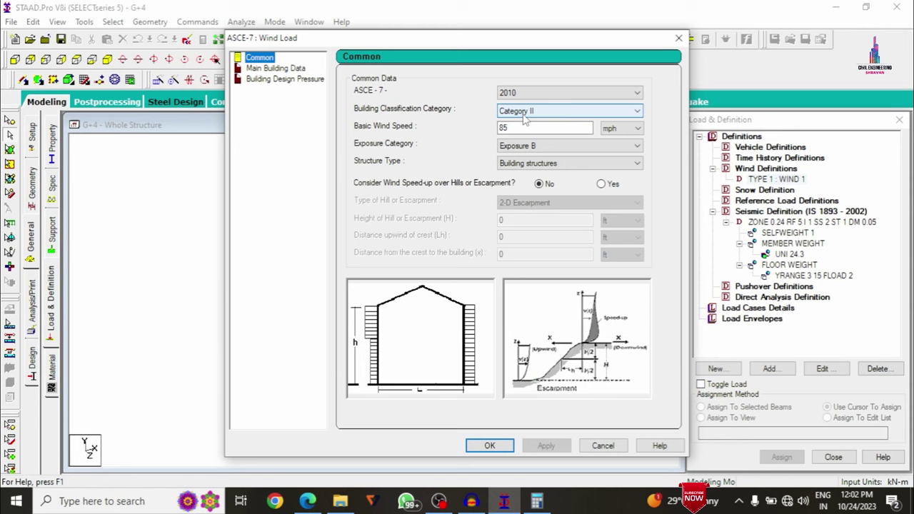
click(524, 116)
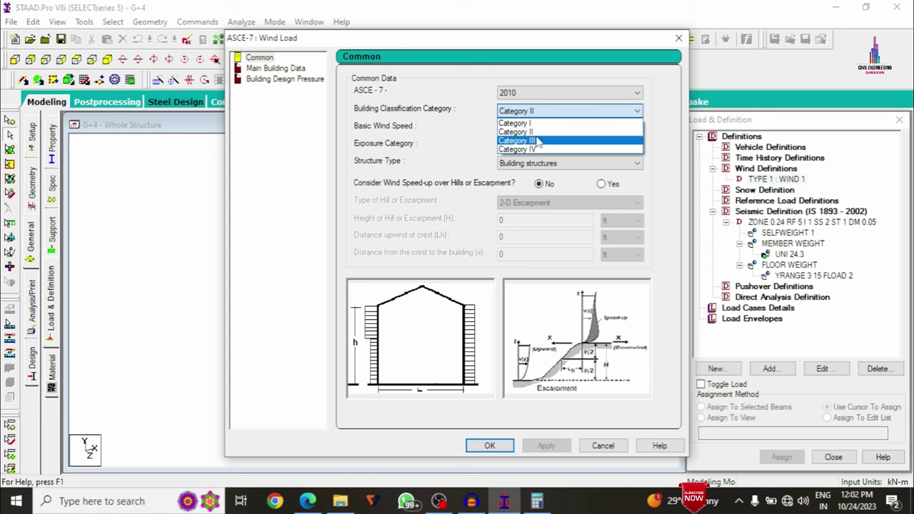
click(540, 141)
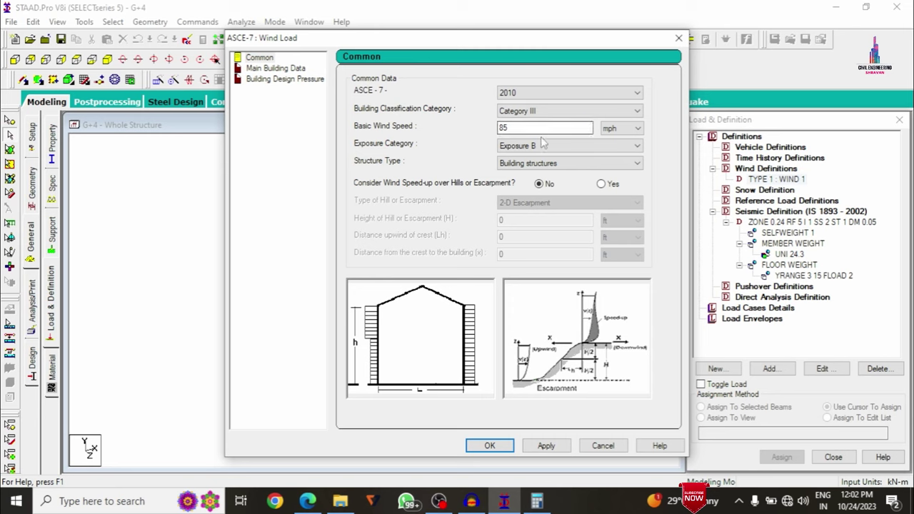
Step: Set the basic wind speed to 44 m/sec and keep the exposure category at Exposure B
drag(543, 129, 484, 129)
text(44)
click(614, 130)
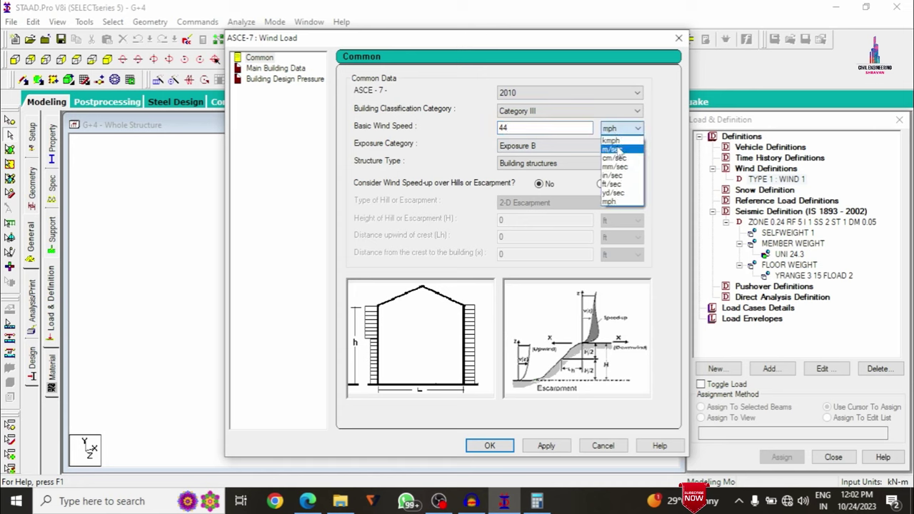
click(617, 149)
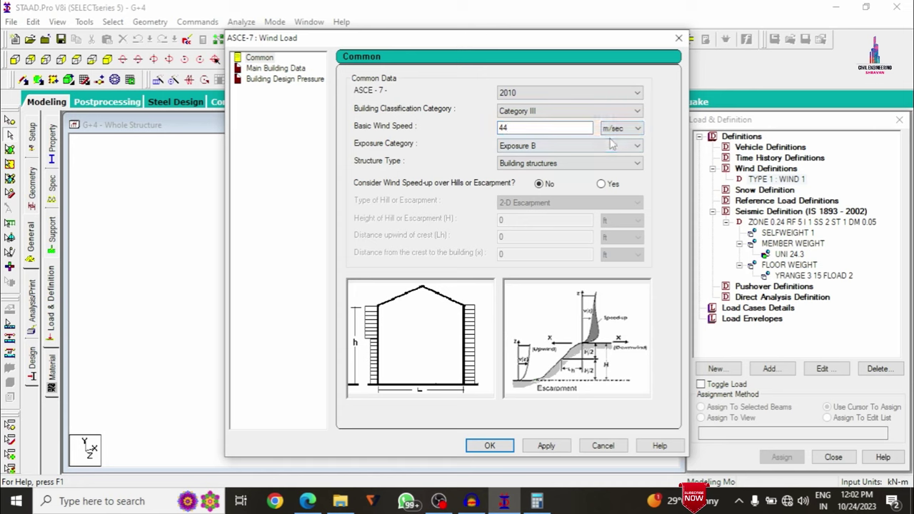
click(555, 147)
click(552, 148)
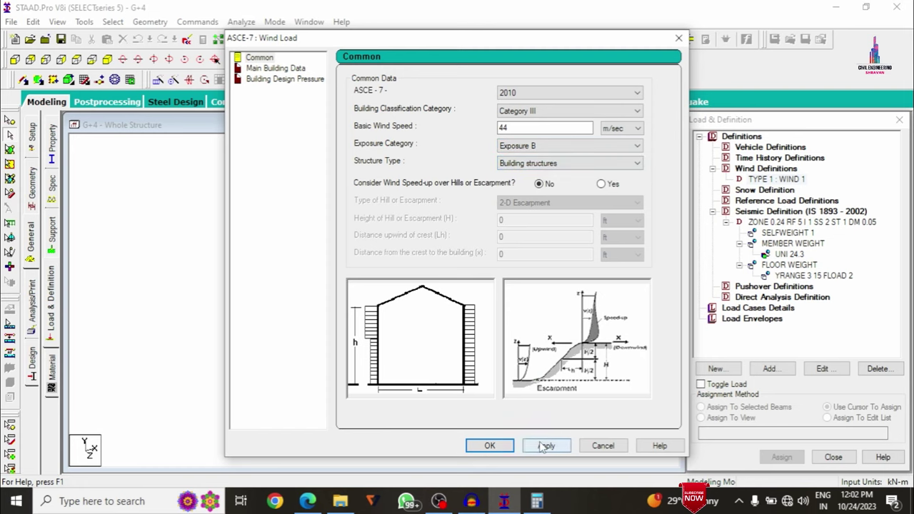
Step: In the main building data, set the building height to 15, length along the wind to 15 and length normal to it to 12
click(262, 68)
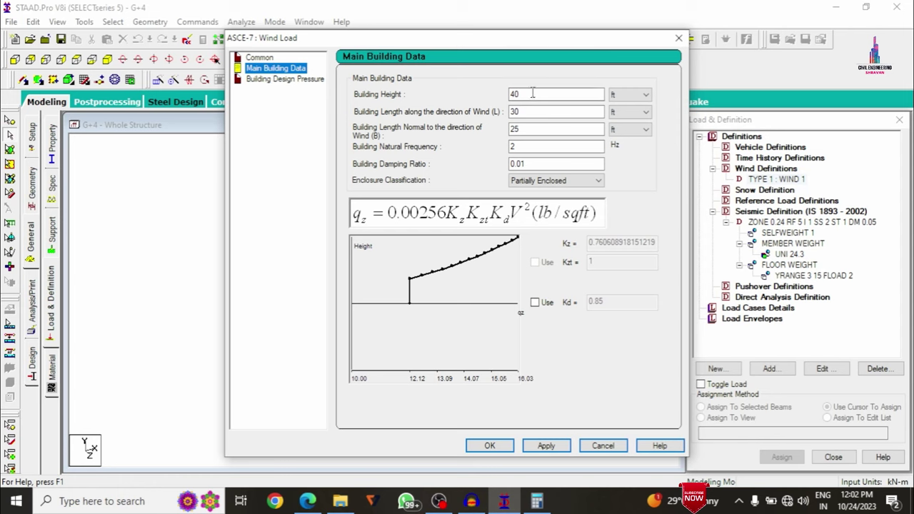
drag(527, 94, 490, 92)
text(15)
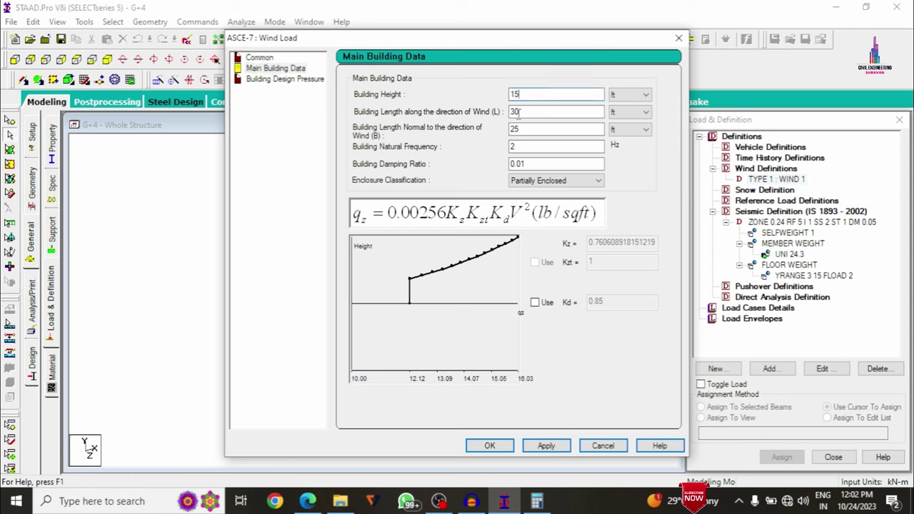
key(Tab)
text(12)
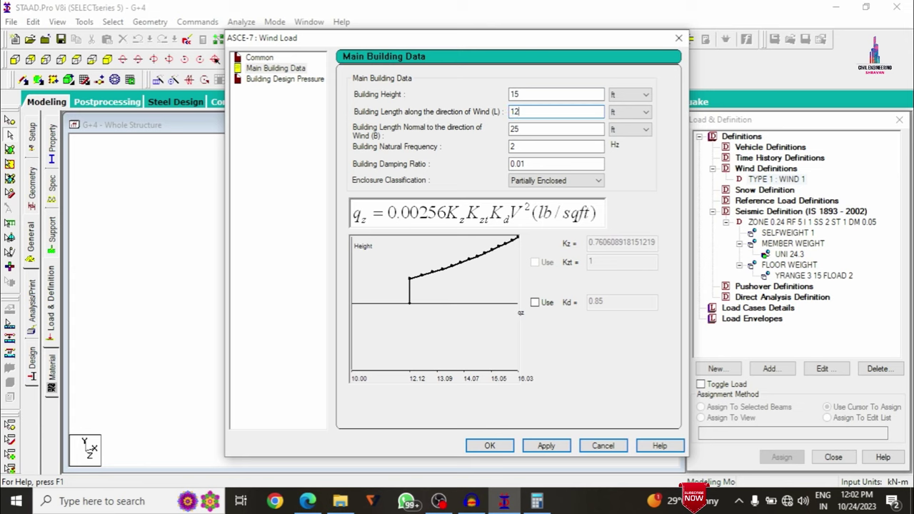
drag(529, 131, 500, 131)
text(12)
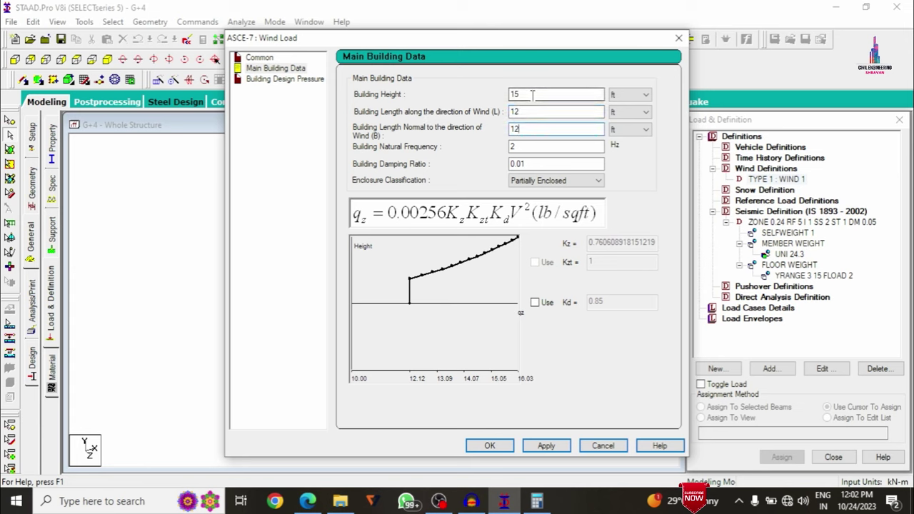
drag(522, 114, 501, 113)
text(1)
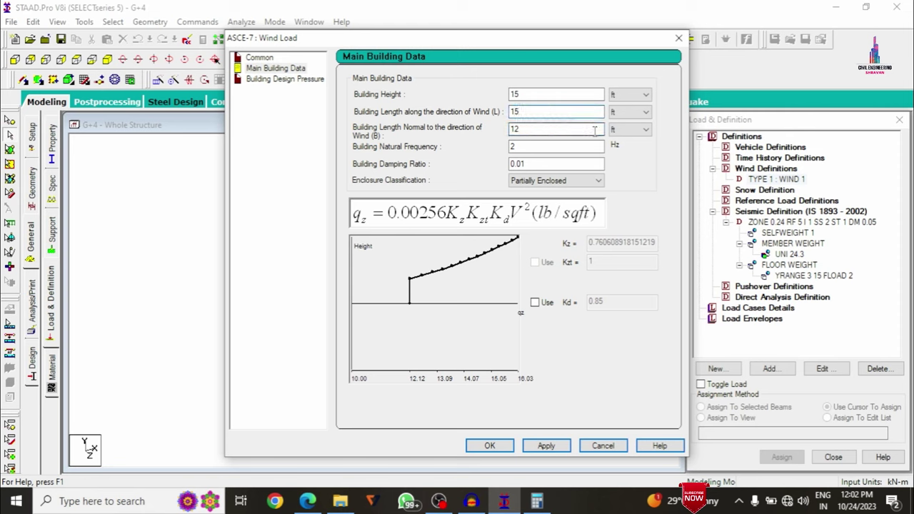
Step: Change the units of the building height and both building lengths to metres and apply the main building data
click(633, 95)
click(624, 117)
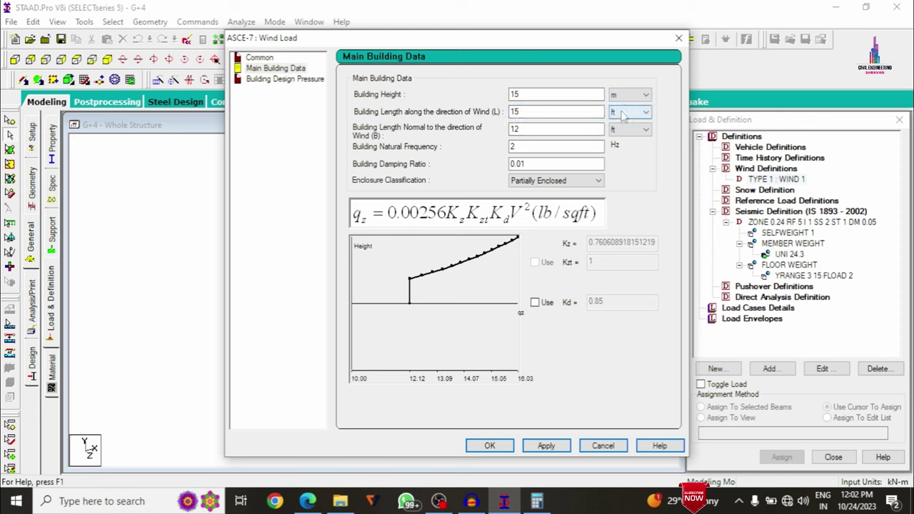
click(623, 116)
click(617, 134)
click(629, 130)
click(619, 151)
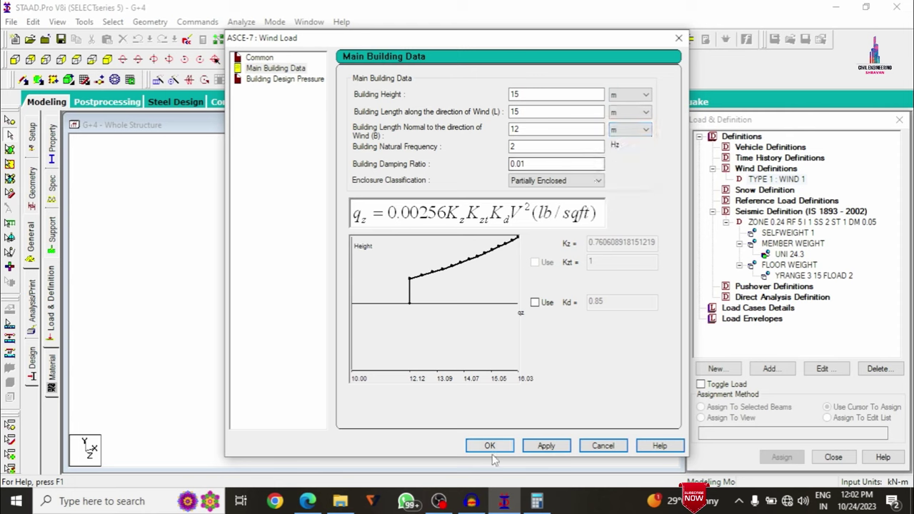
click(543, 446)
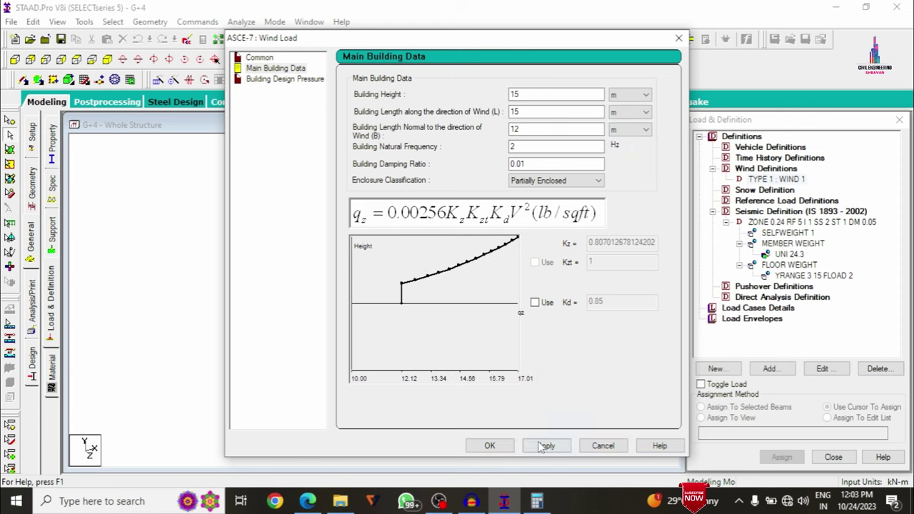
Step: Go through the wall options for the building design pressure, choose Windward and accept the ASCE-7 wind load
click(293, 81)
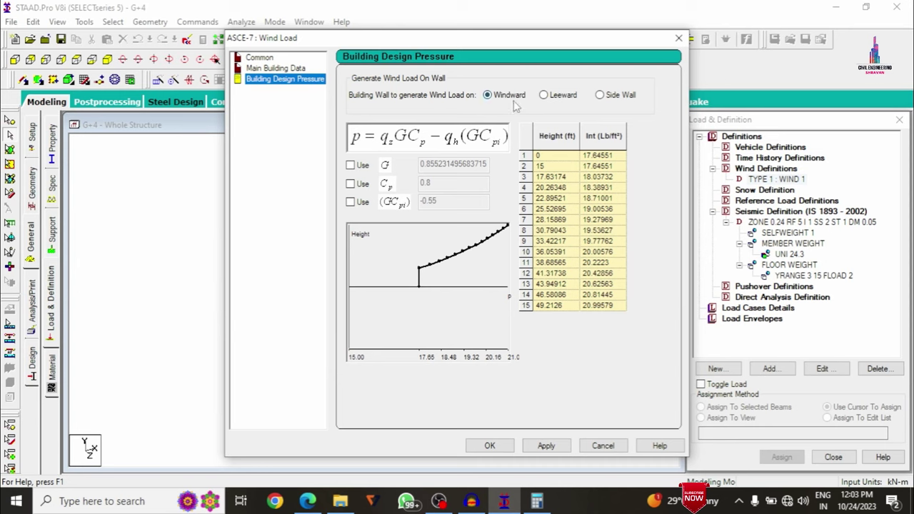
click(546, 100)
click(629, 98)
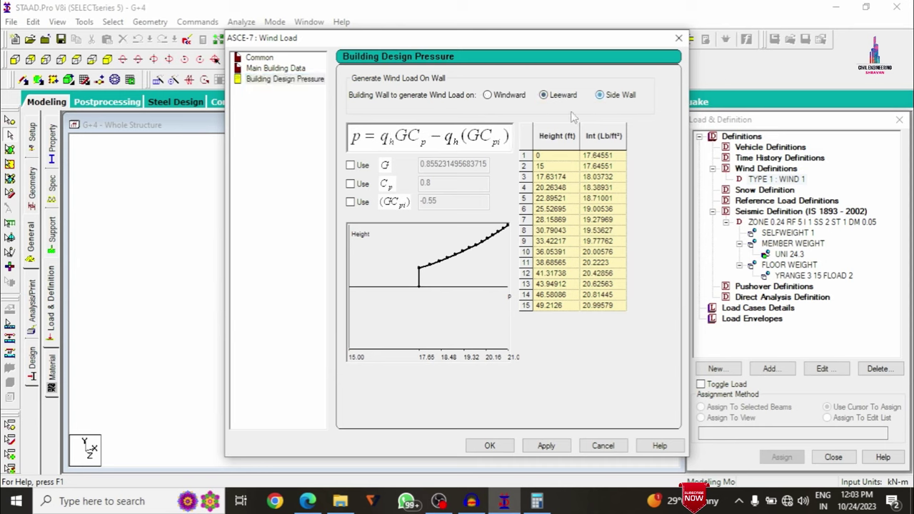
click(511, 101)
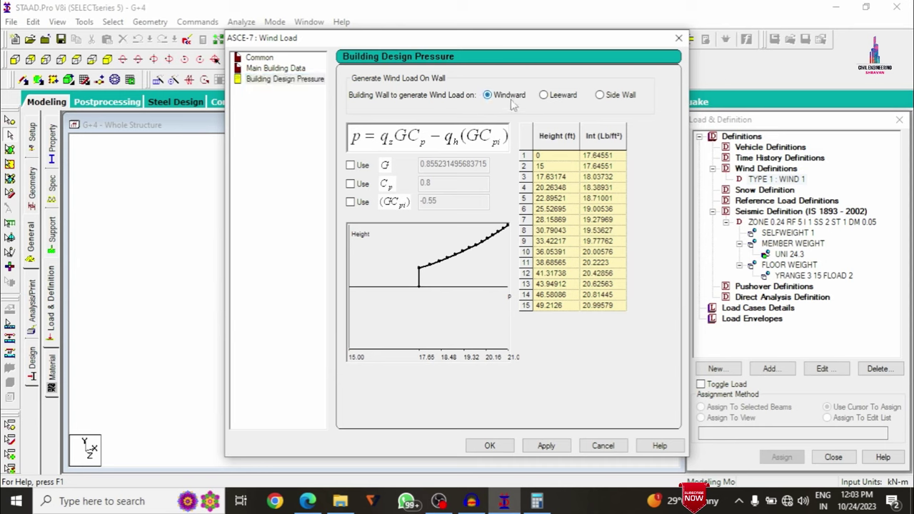
click(548, 101)
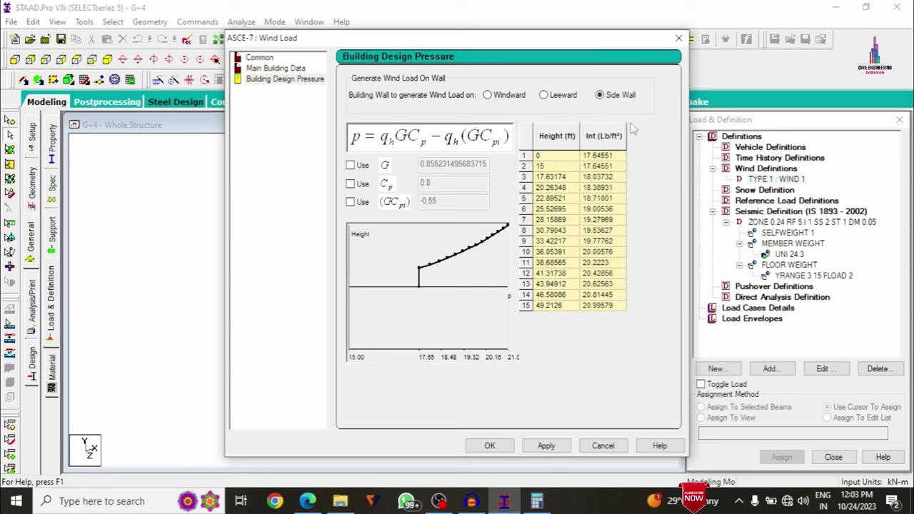
click(512, 97)
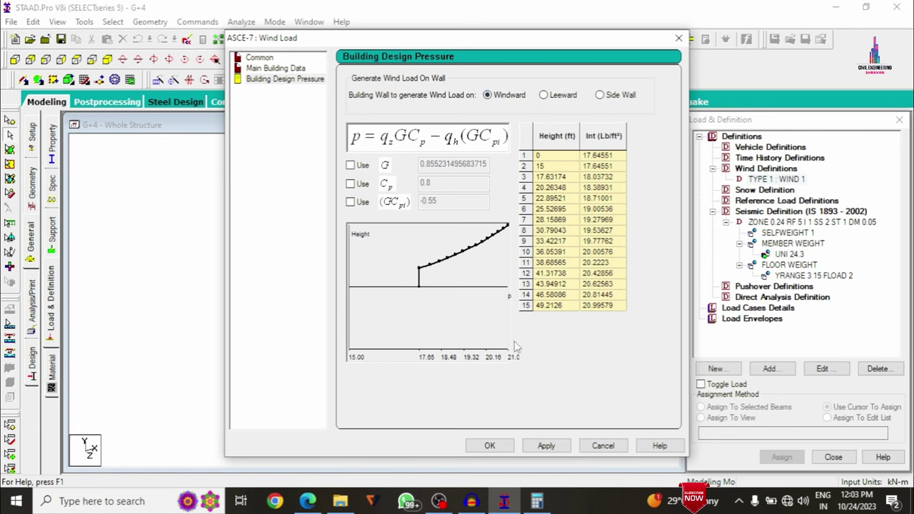
click(490, 448)
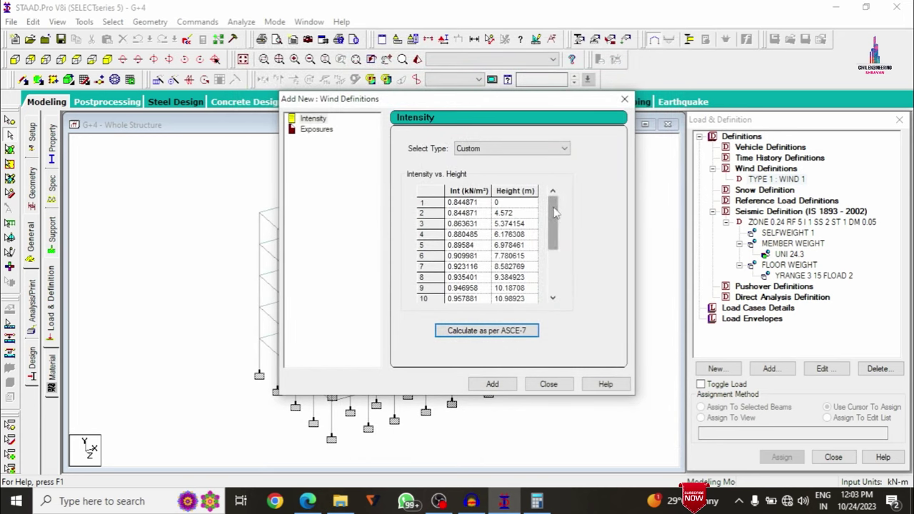
Step: Add the calculated intensity-versus-height table to WIND 1, plus an exposure with factor 1
drag(556, 212, 556, 261)
click(492, 383)
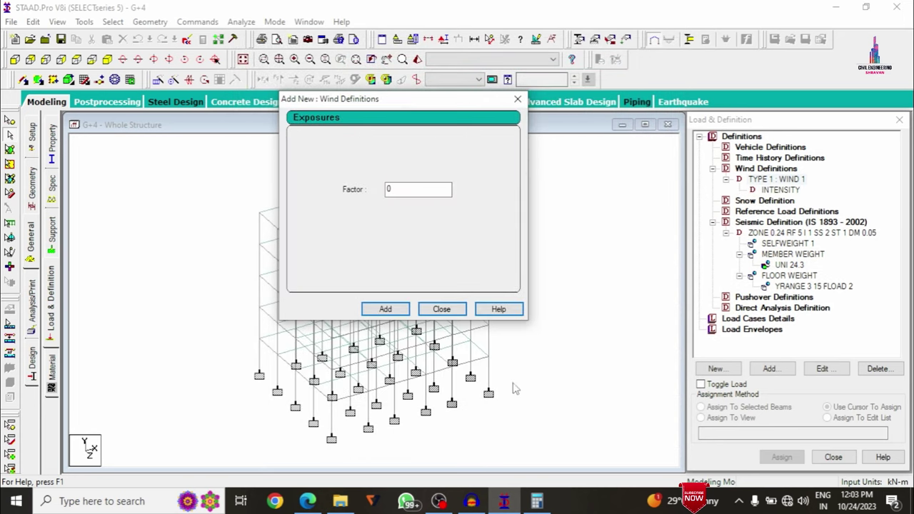
double_click(418, 190)
text(1)
click(385, 309)
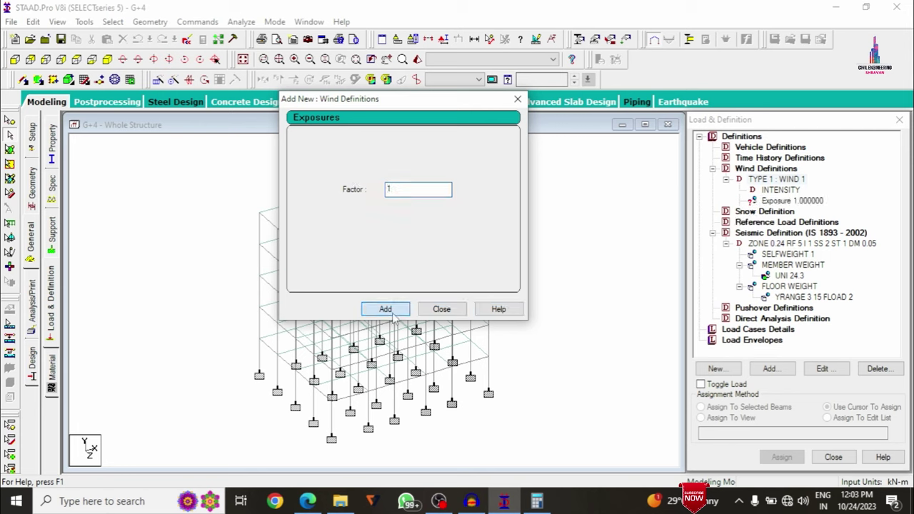
Step: Assign the wind definition's exposure factor of 1 to the whole structure using the Assign To View method
click(441, 309)
click(782, 205)
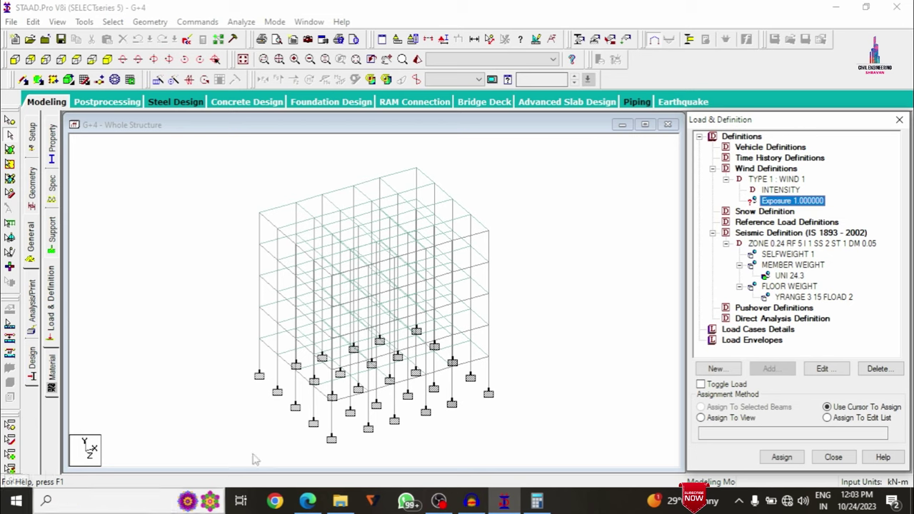
click(712, 421)
click(782, 457)
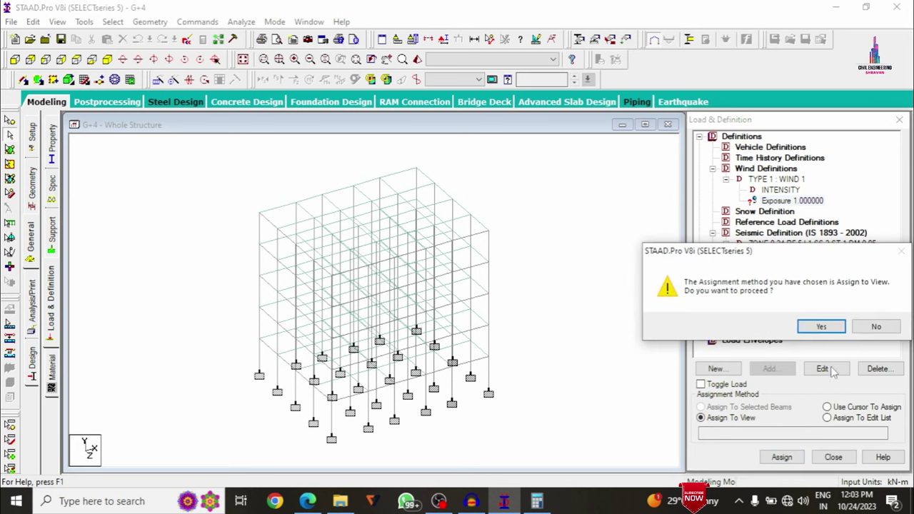
click(822, 327)
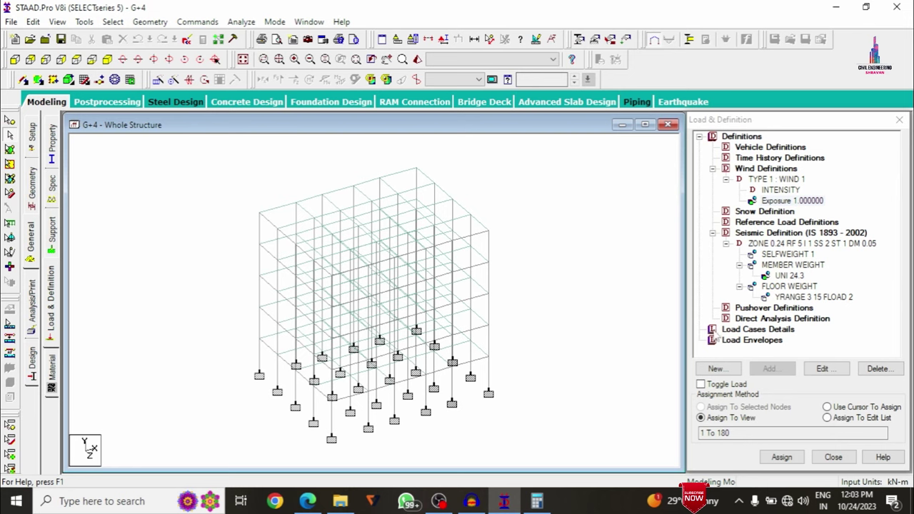
Step: Add primary load case 1 with the Seismic loading type and the title EQX
click(746, 333)
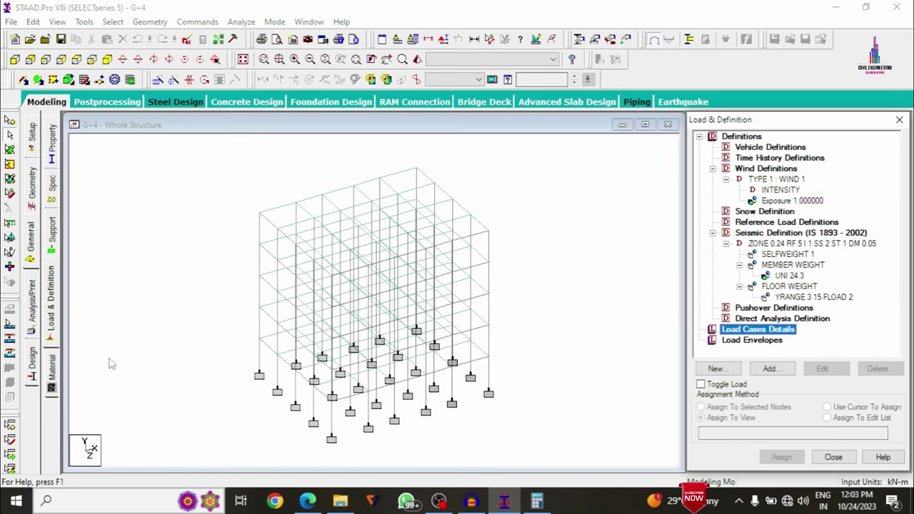
click(769, 369)
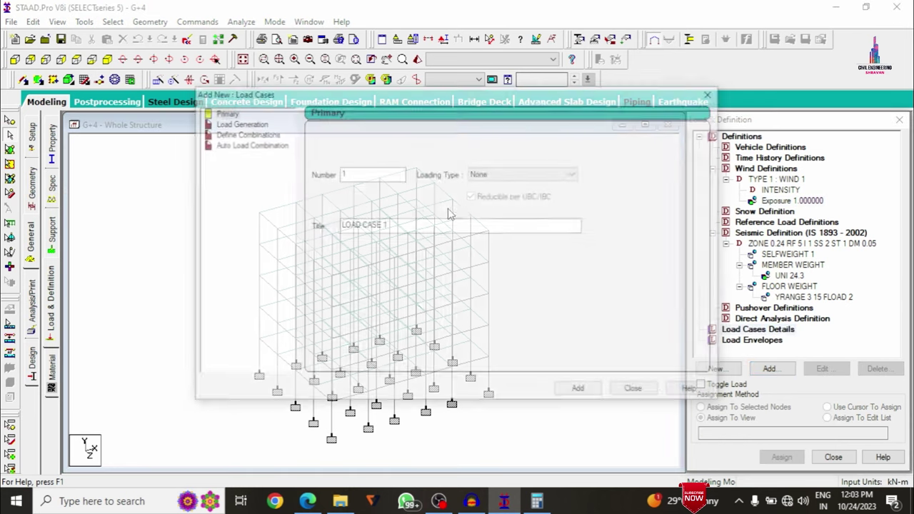
click(479, 176)
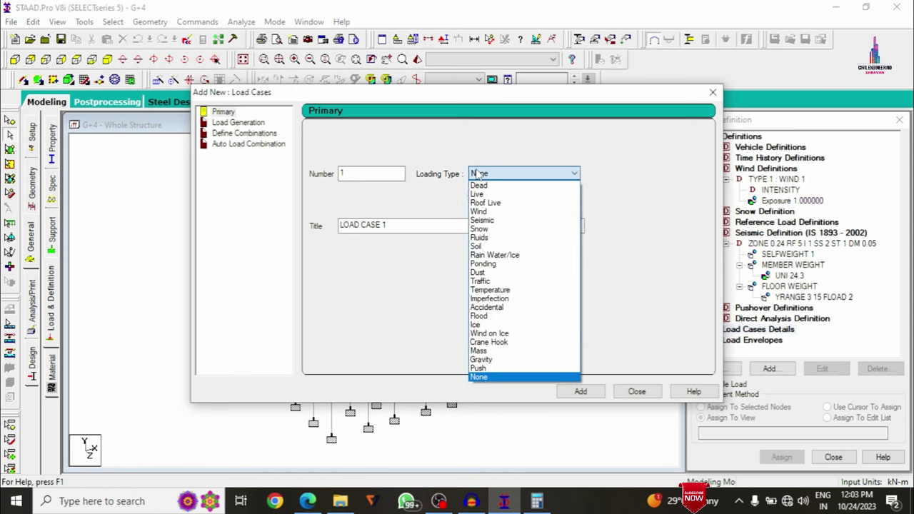
click(500, 223)
drag(427, 229, 323, 207)
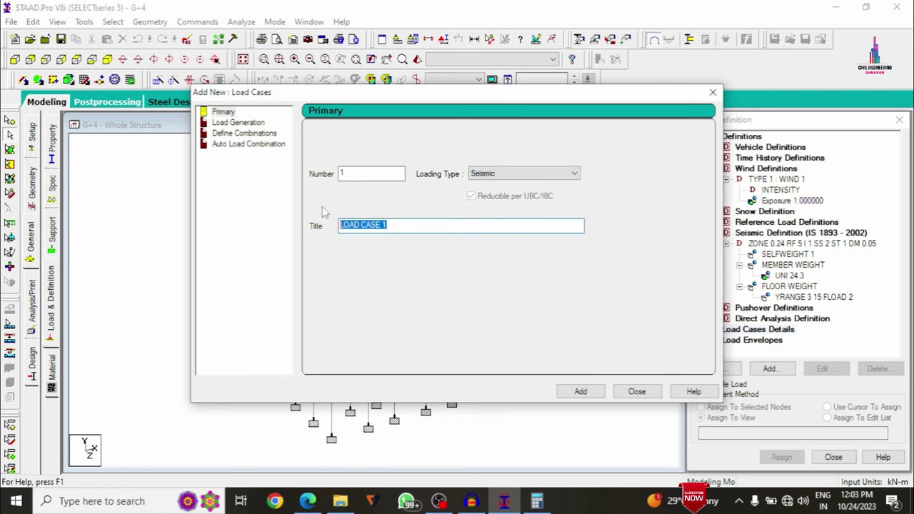
text(EQX)
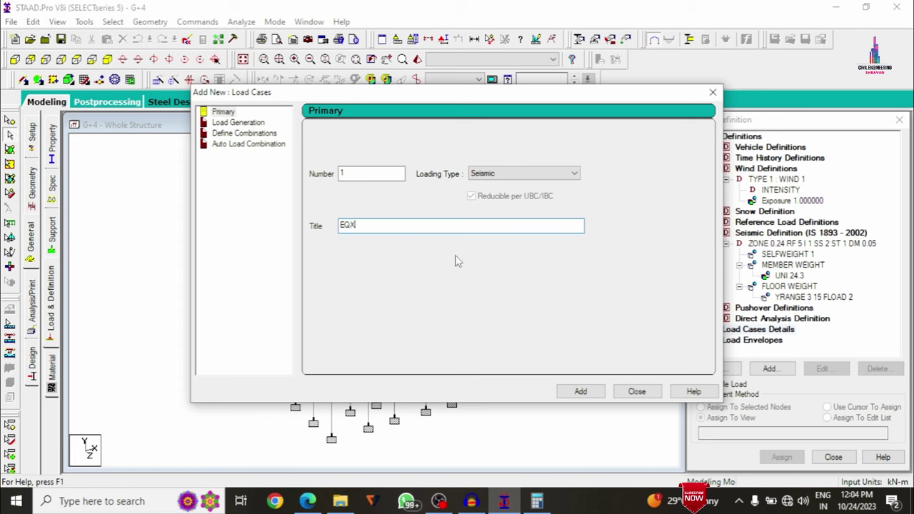
click(581, 391)
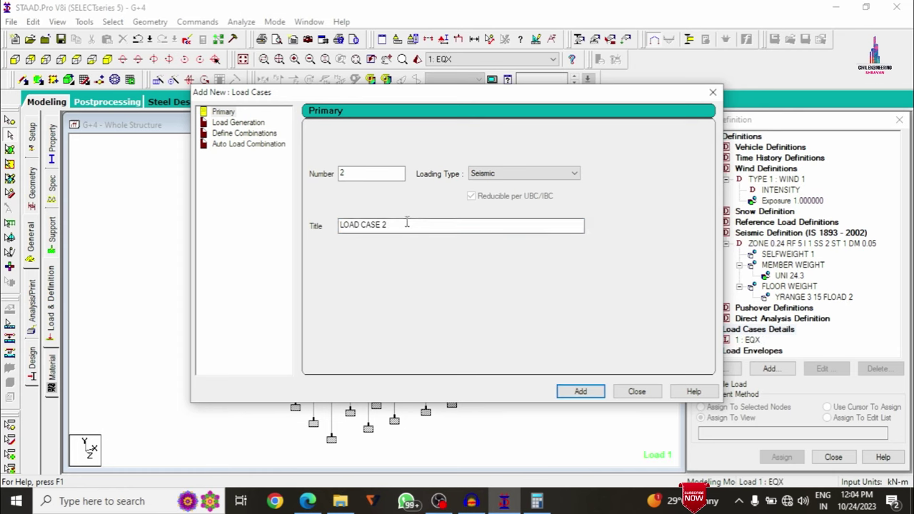
Step: Add a second primary load case of the Seismic loading type titled EQY
drag(407, 225, 245, 221)
text(E)
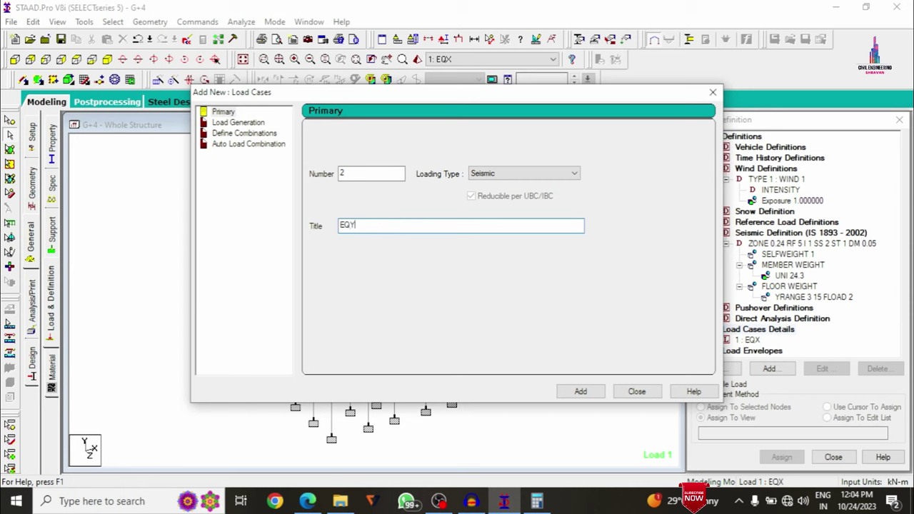
text(QY)
click(581, 391)
Step: Add primary load case 3 with the Wind loading type and the title WX
click(495, 176)
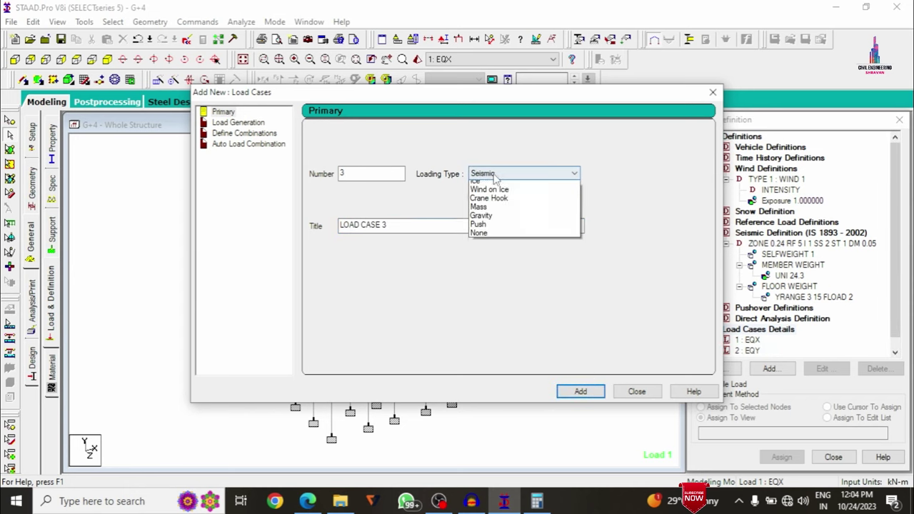
click(492, 210)
drag(408, 224, 263, 232)
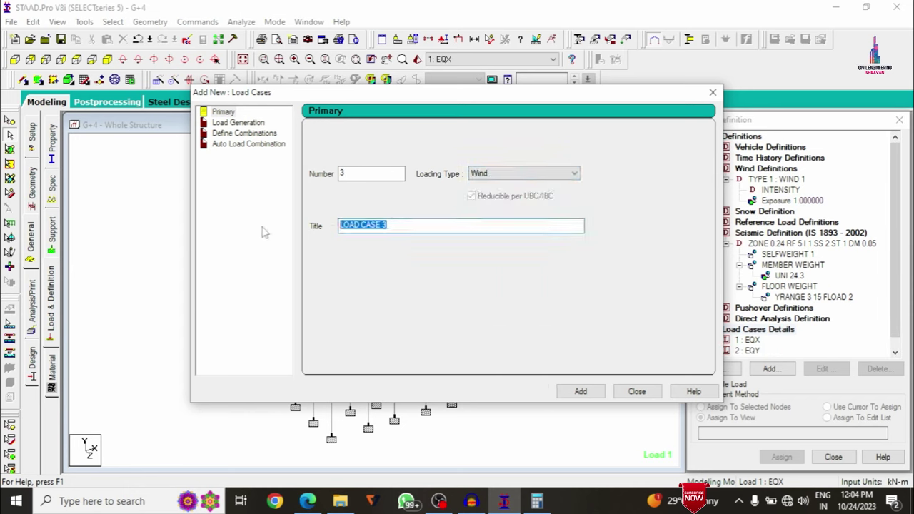
text(WX)
key(Return)
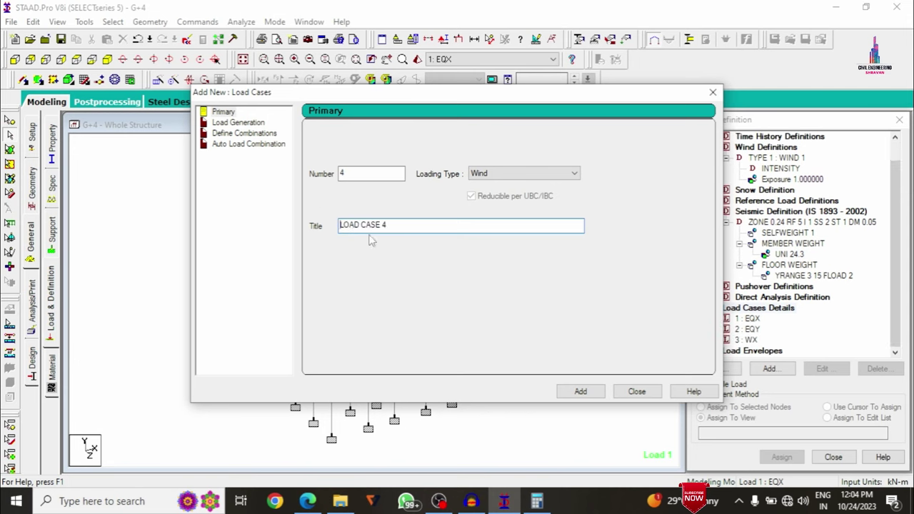
Step: Add a fourth primary load case of the Wind loading type titled WY
drag(402, 224, 306, 226)
text(WY)
click(579, 391)
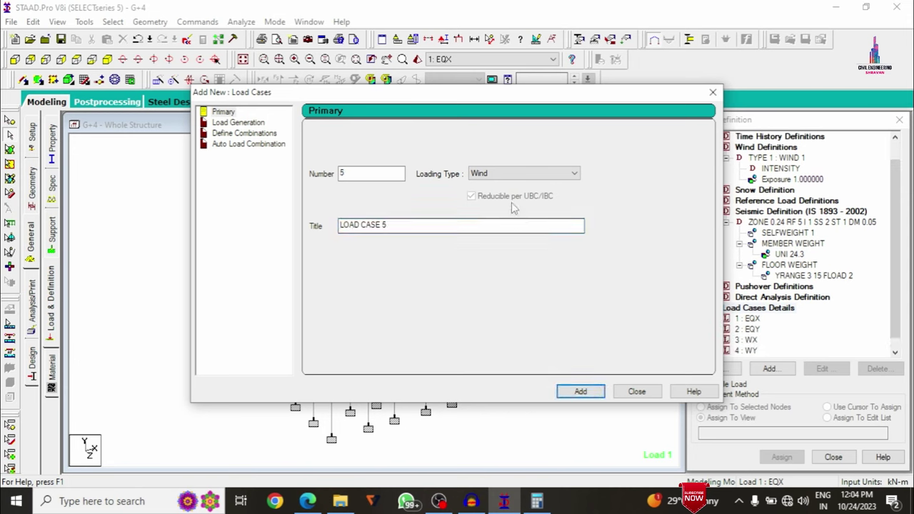
Step: Add primary load case 5 with the Dead loading type and the title DL
click(490, 174)
click(485, 184)
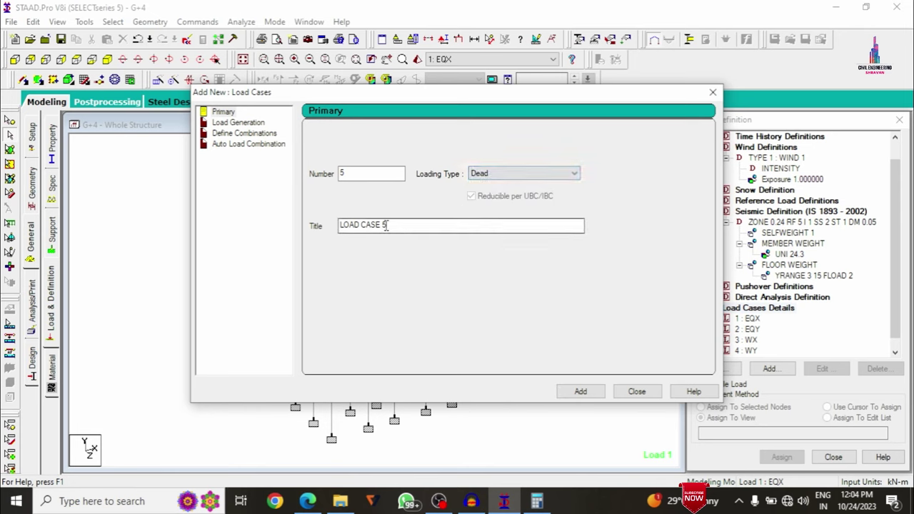
drag(386, 225, 247, 237)
text(DL)
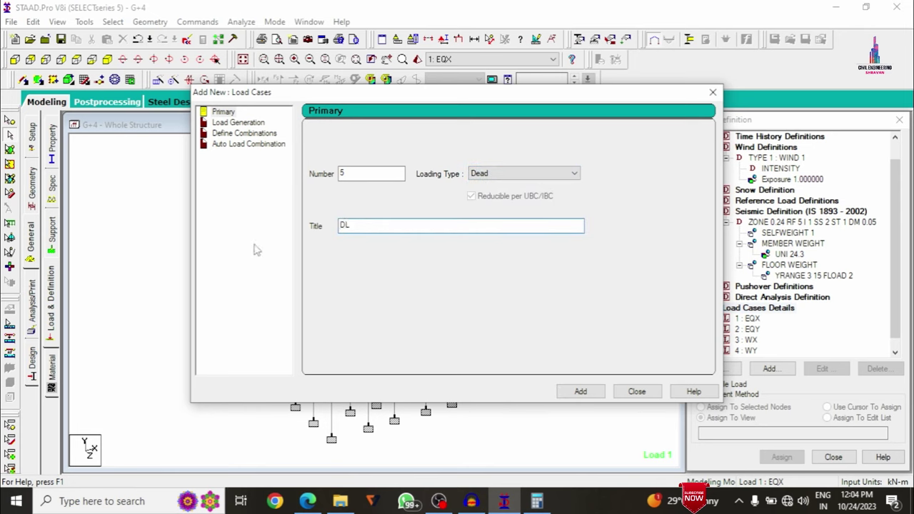
key(Return)
Step: Add primary load case 6 with the Live loading type and the title LL, and finish creating load cases
click(524, 173)
click(480, 187)
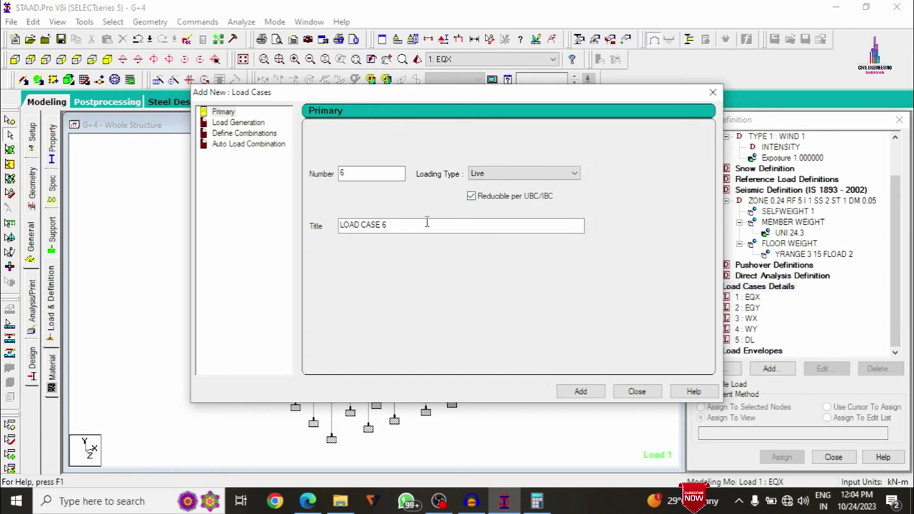
drag(426, 223, 263, 232)
text(LL)
key(Return)
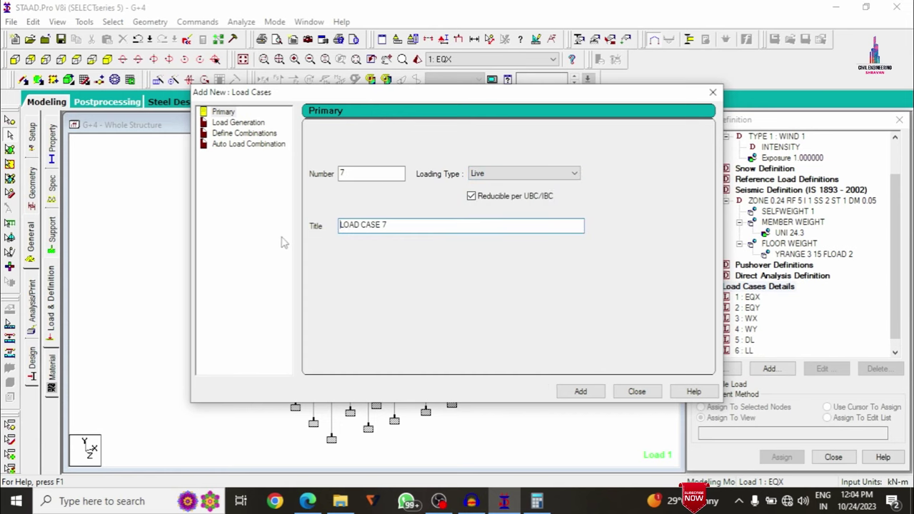
click(651, 396)
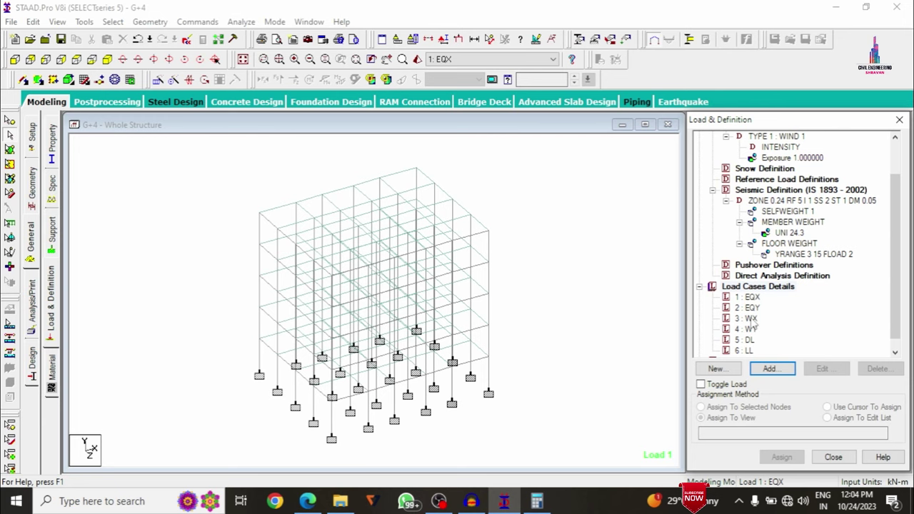
Step: Add a seismic load in the X direction with factor 1 to load case EQX
click(749, 297)
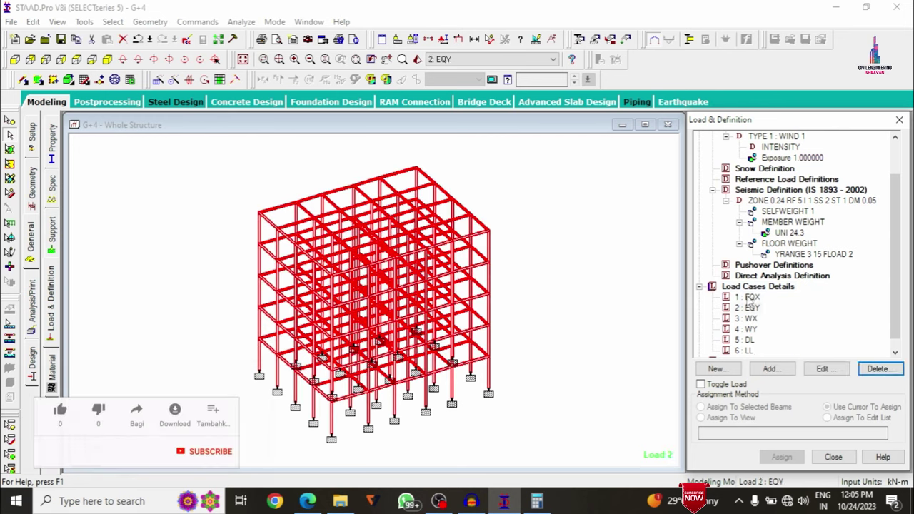
click(604, 306)
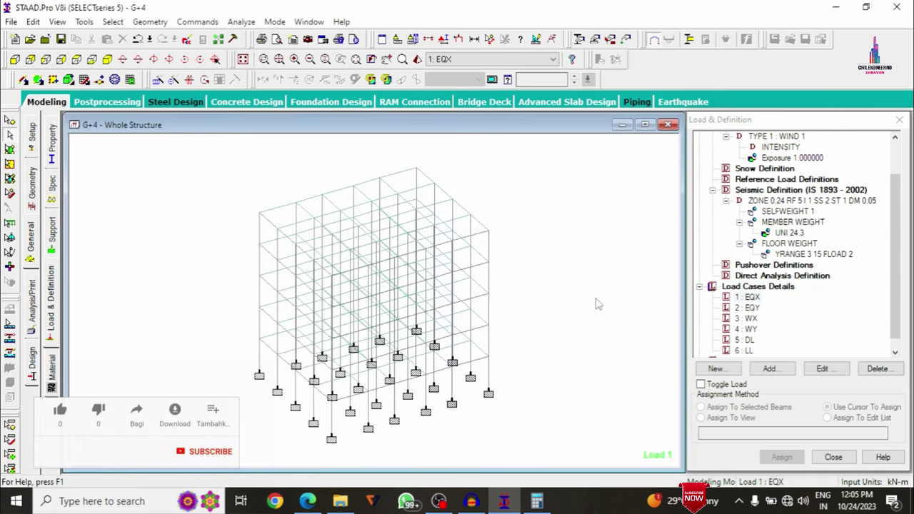
click(749, 297)
click(770, 369)
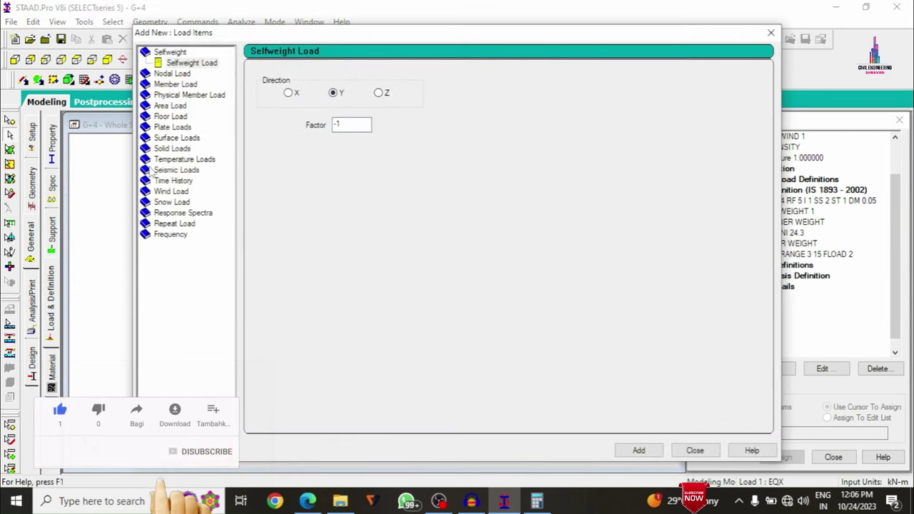
click(150, 172)
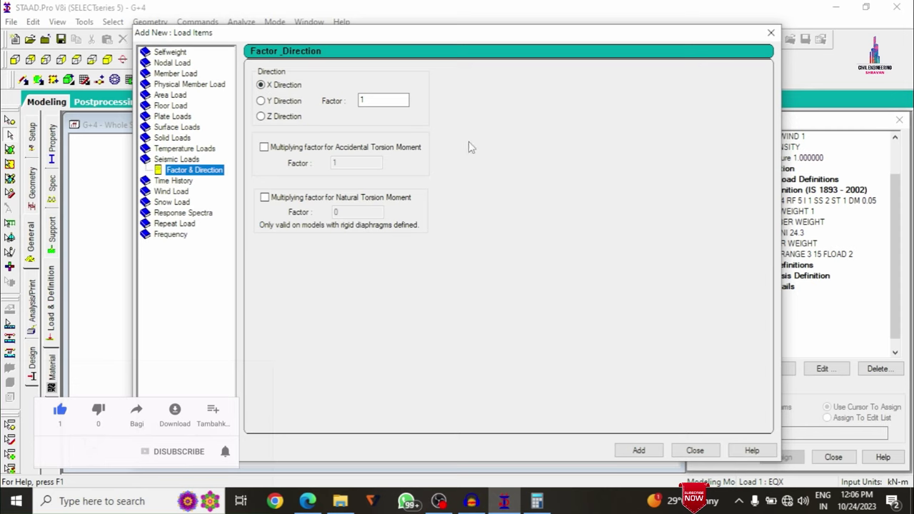
click(636, 451)
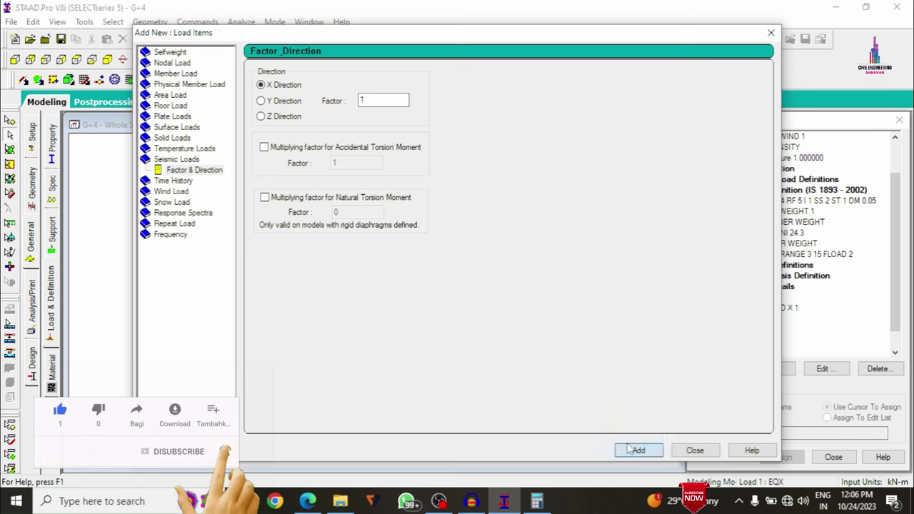
click(695, 450)
Step: Add a seismic load in the Z direction with factor 1 to load case EQY
click(748, 318)
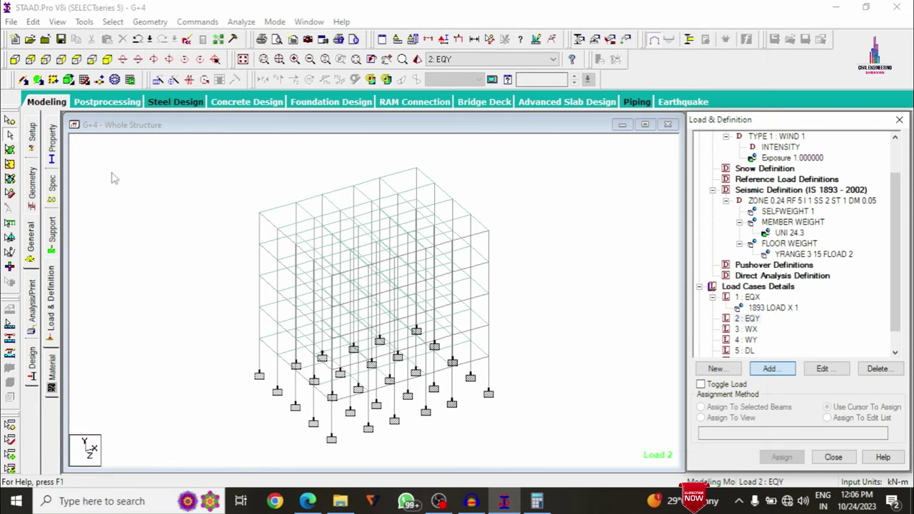
key(Return)
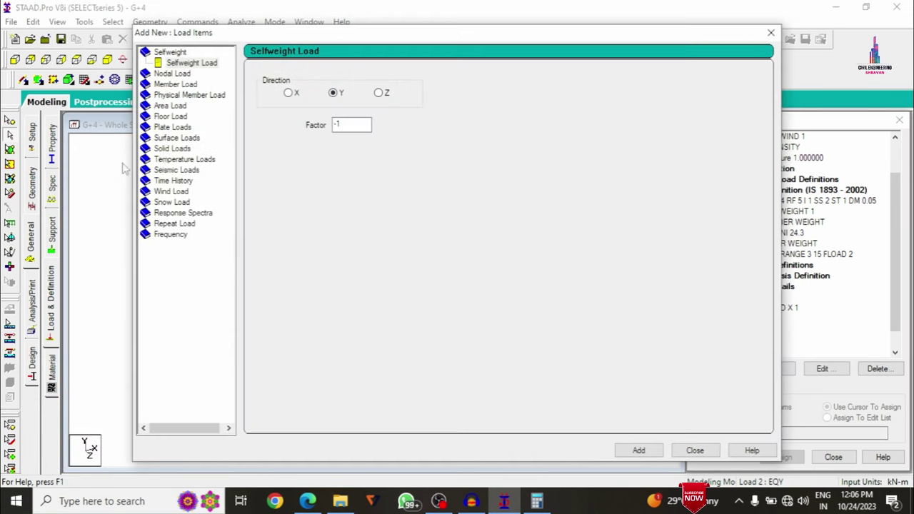
click(170, 171)
click(261, 116)
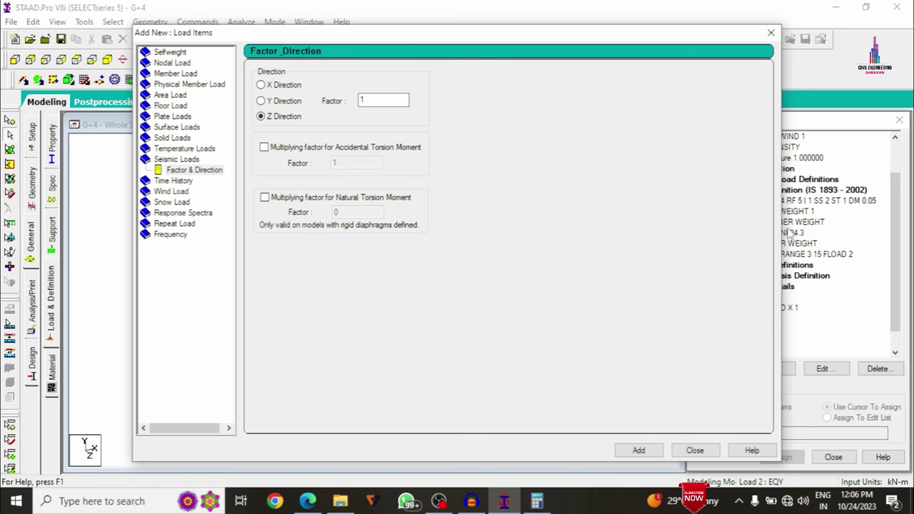
drag(524, 45, 423, 37)
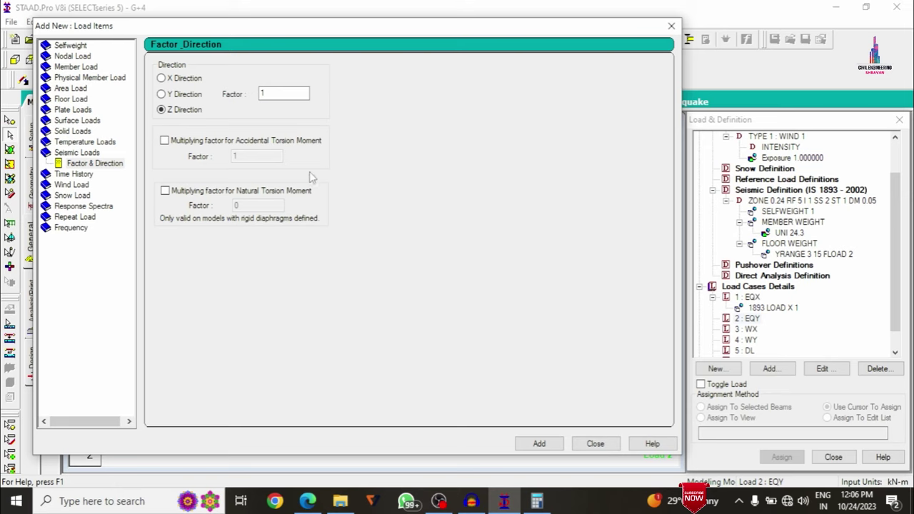
click(539, 443)
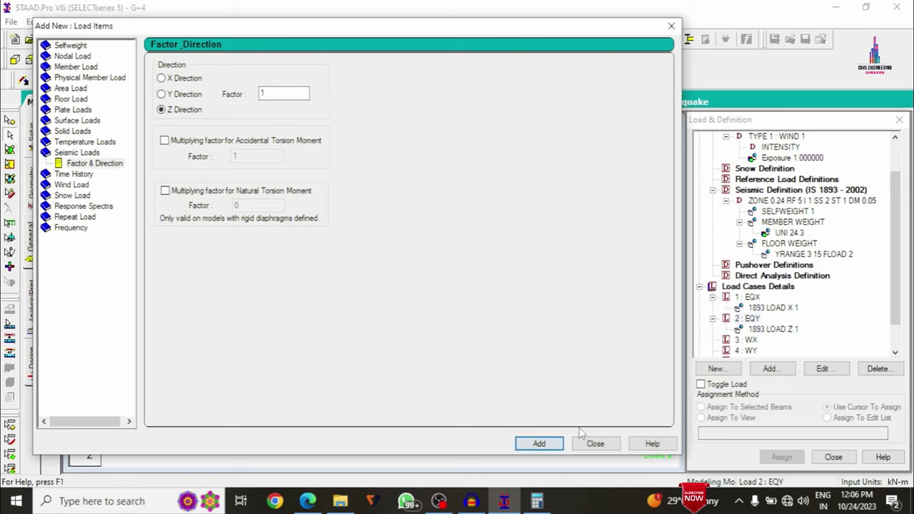
click(595, 444)
Step: Add two type 1 wind loads on the X windward face to load case WX, with factors 1 and -1
click(748, 341)
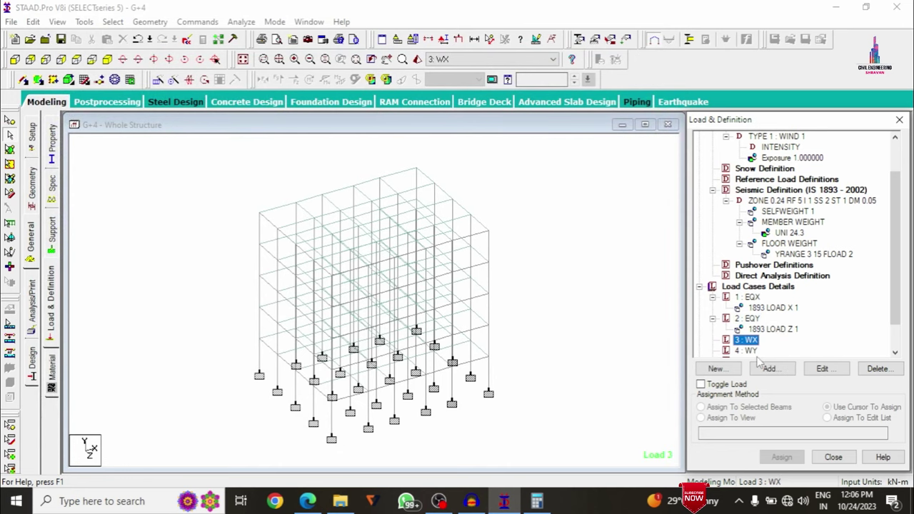
click(766, 368)
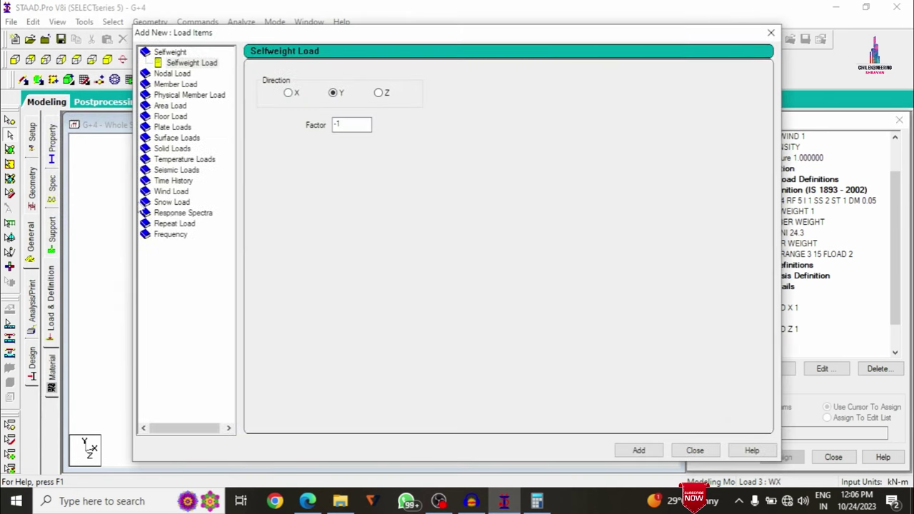
click(171, 191)
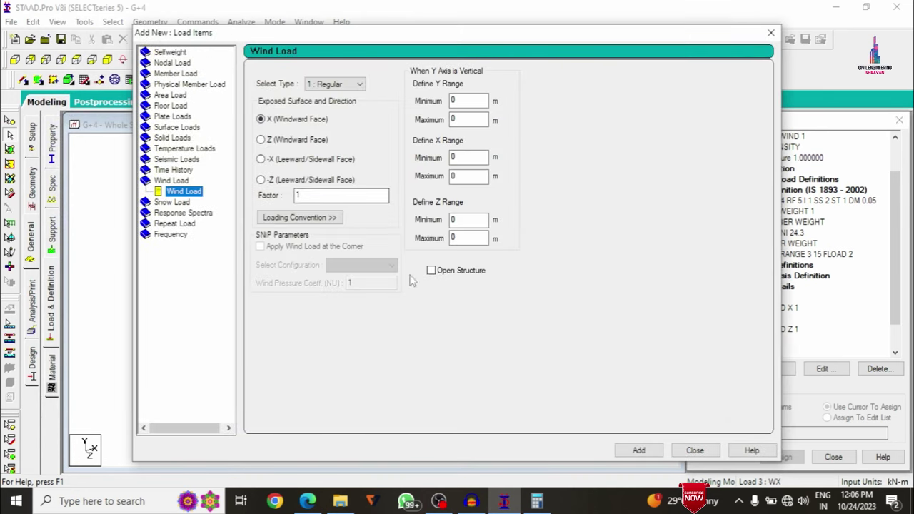
click(652, 453)
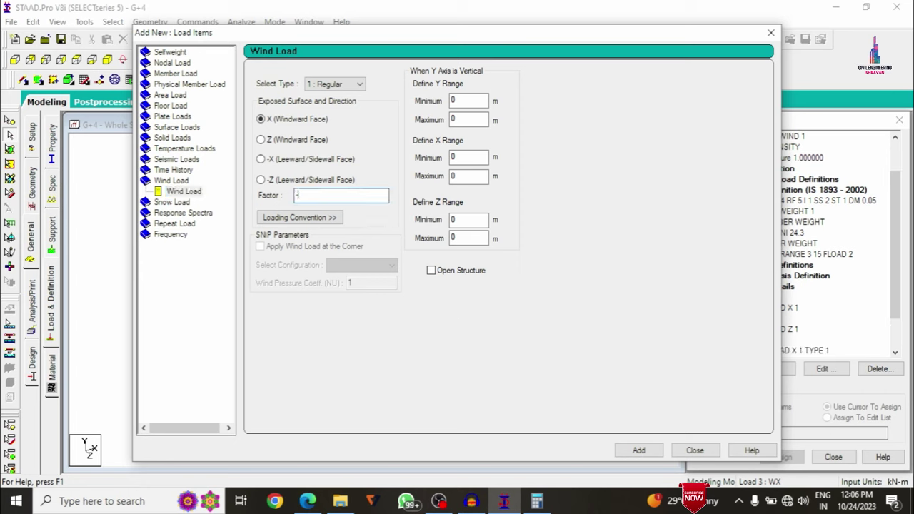
click(647, 454)
click(694, 450)
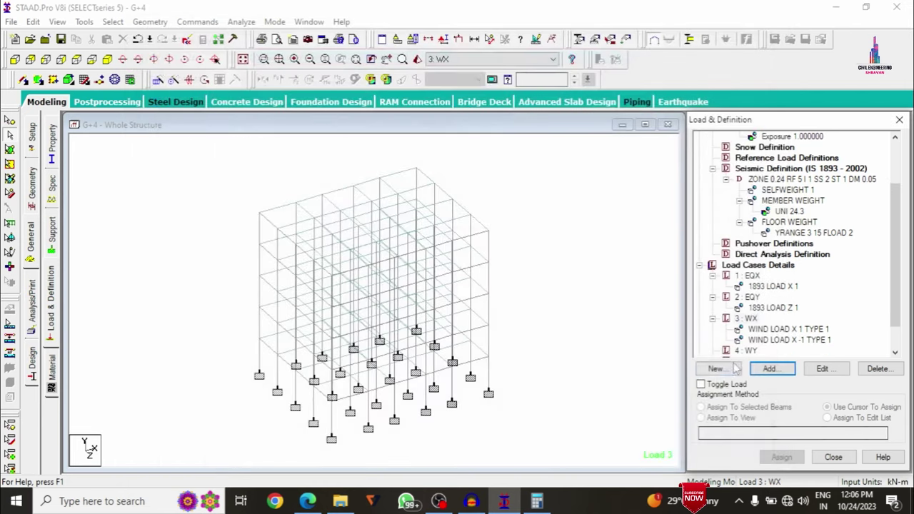
Step: Add two type 1 wind loads on the Z windward face to load case WY, with factors 1 and -1
key(Down)
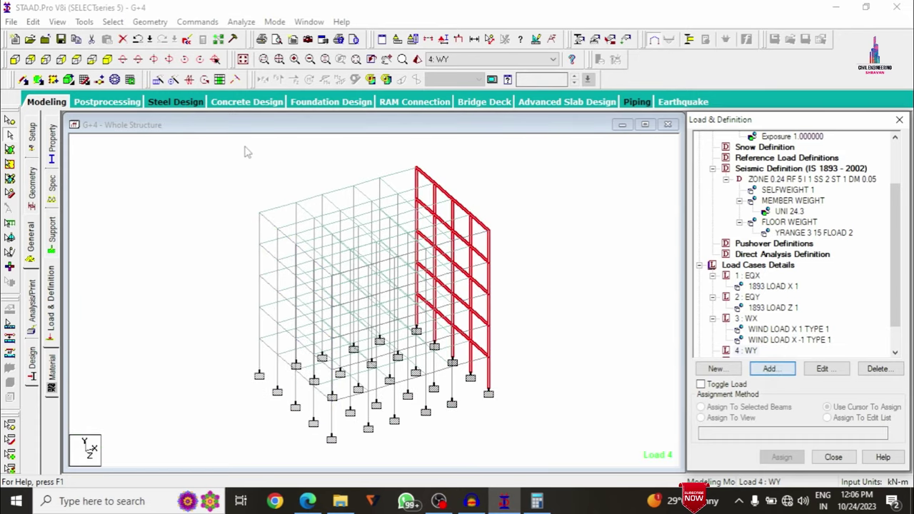
key(Return)
click(183, 190)
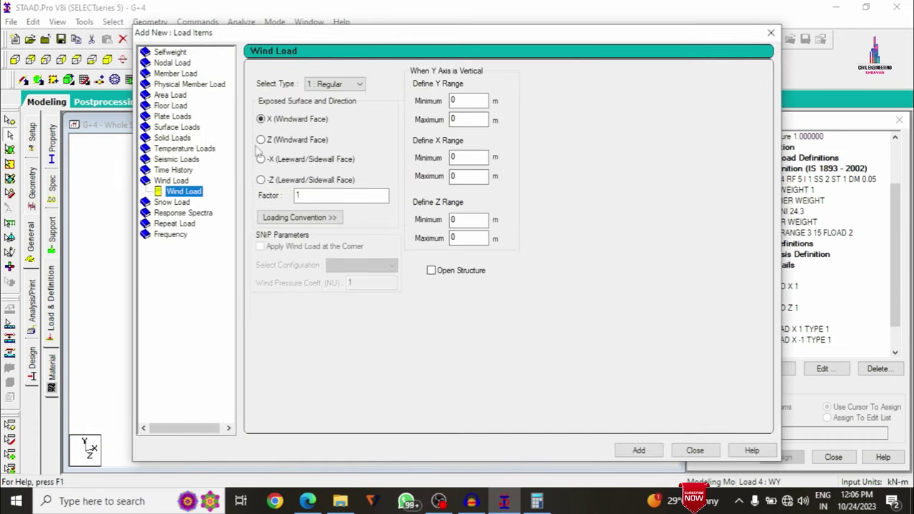
click(261, 140)
click(639, 450)
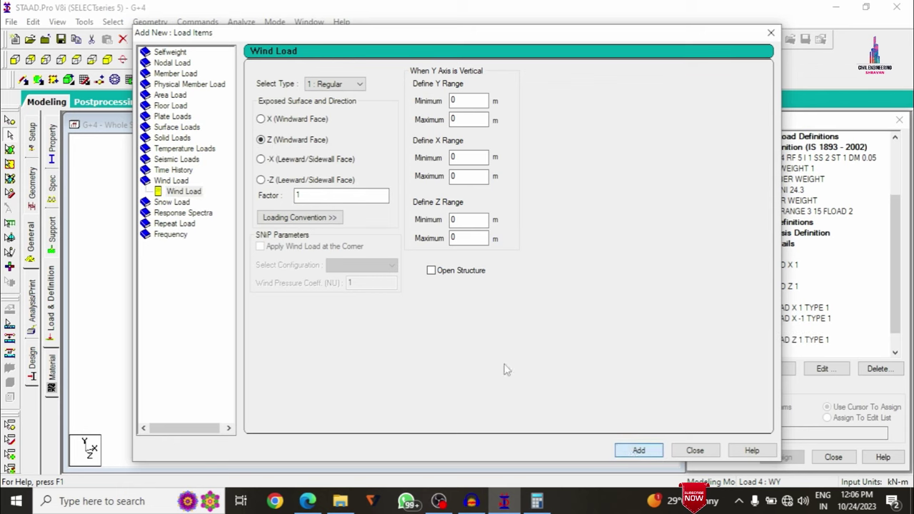
double_click(326, 195)
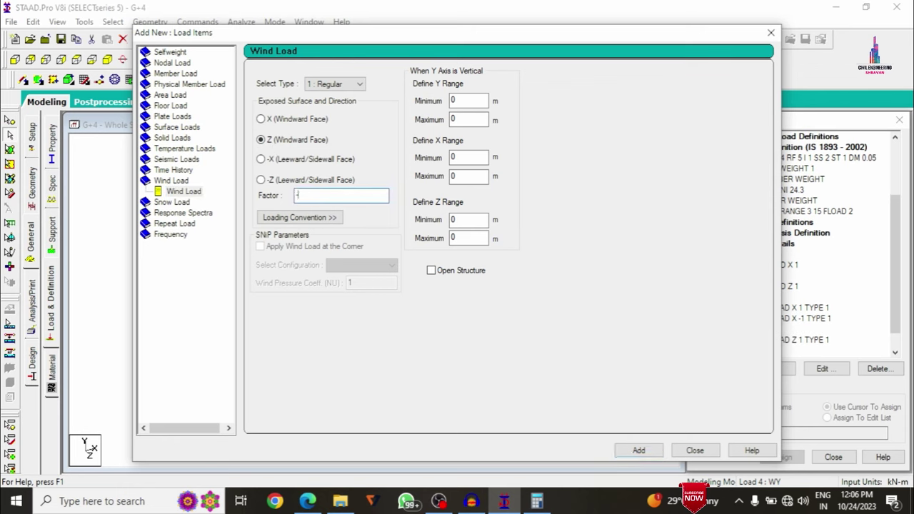
text(-1)
click(640, 450)
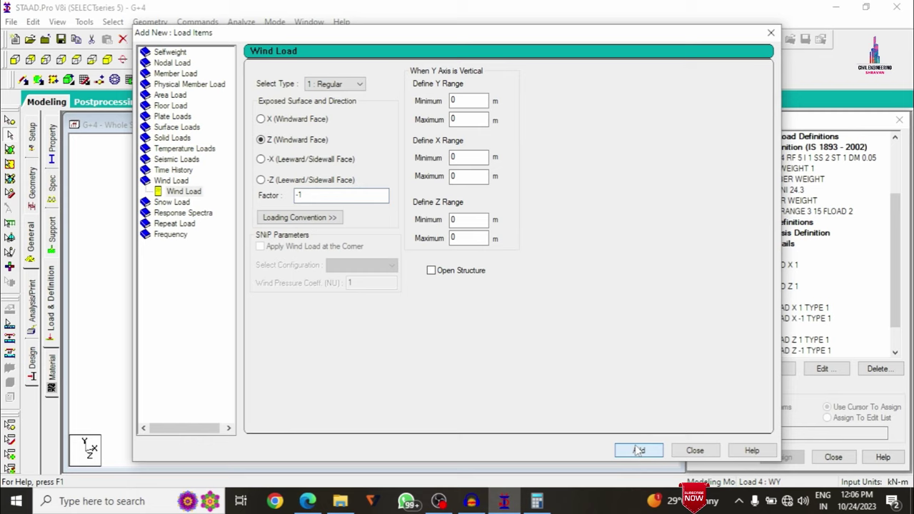
click(681, 455)
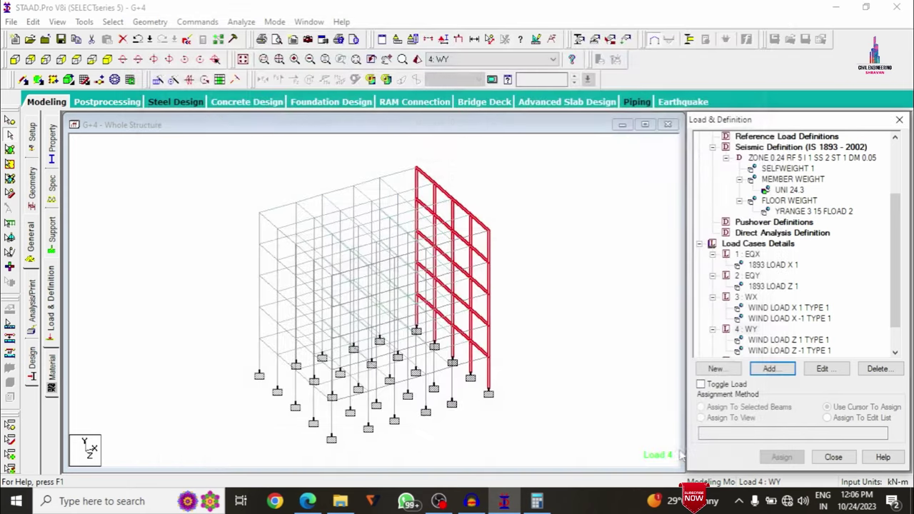
Step: Display the load items of cases WX, EQX and WY on the structure to check their directions
click(773, 318)
click(776, 308)
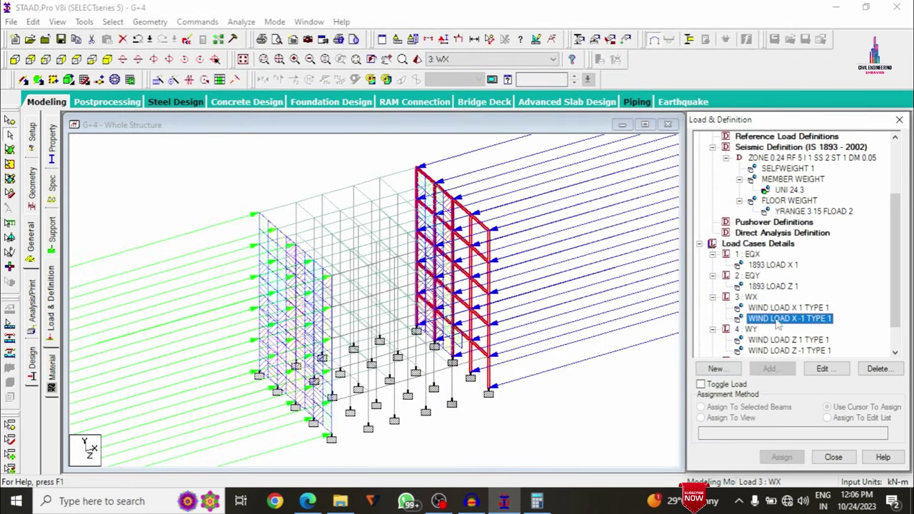
click(769, 265)
click(628, 251)
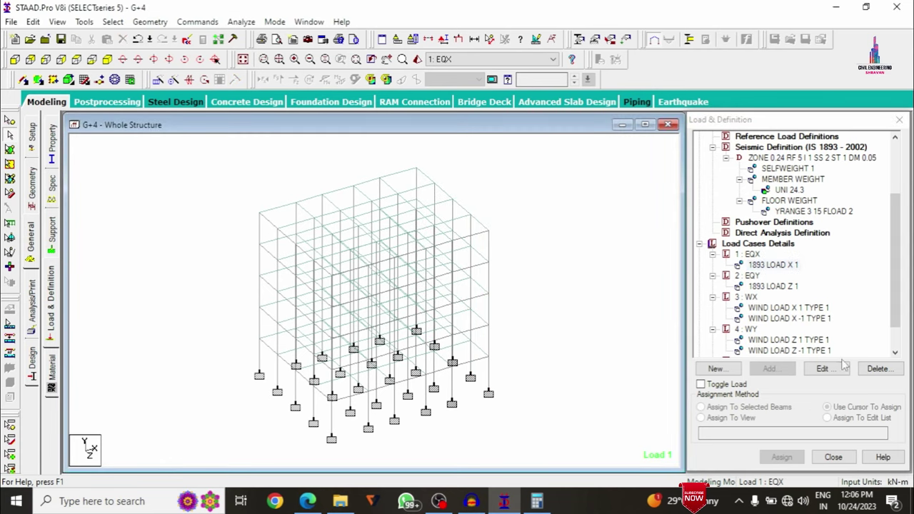
click(786, 341)
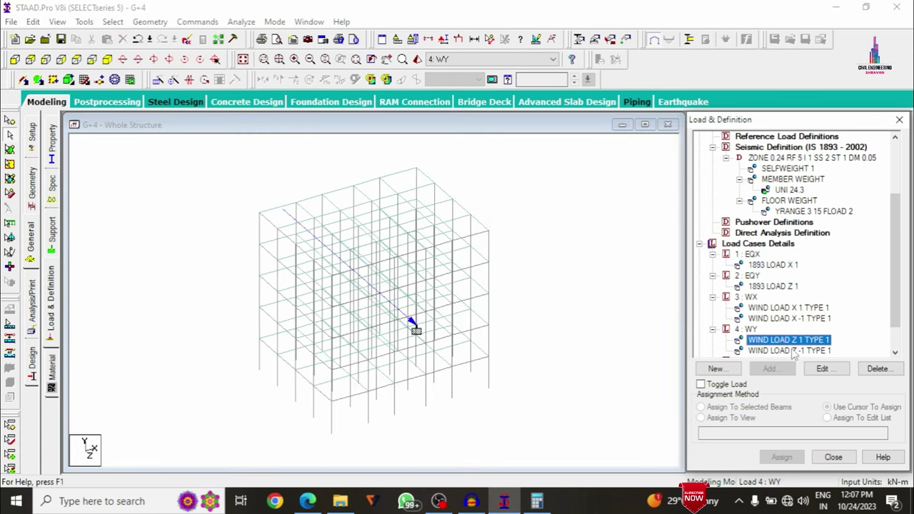
Step: Add a self-weight load in the Y direction with factor -1 to load case DL, accepting the automatic file save
scroll(747, 337, down, 1)
click(746, 331)
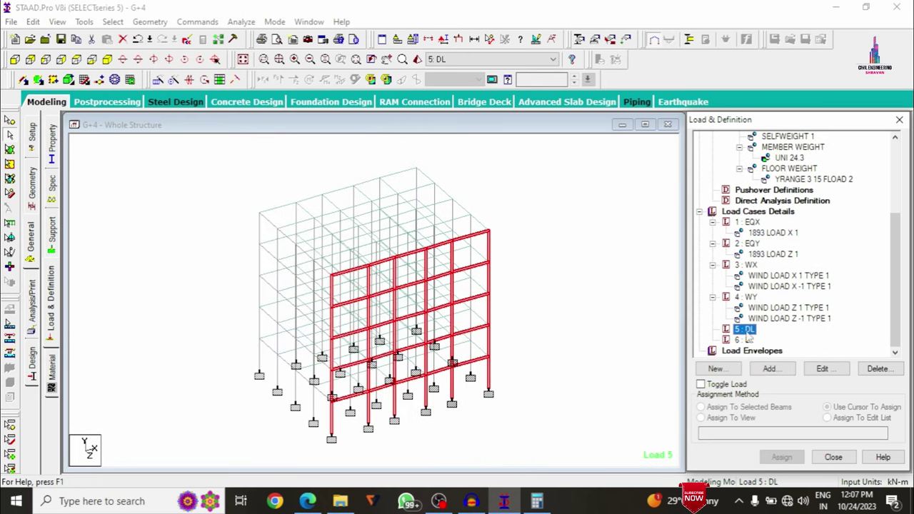
click(600, 287)
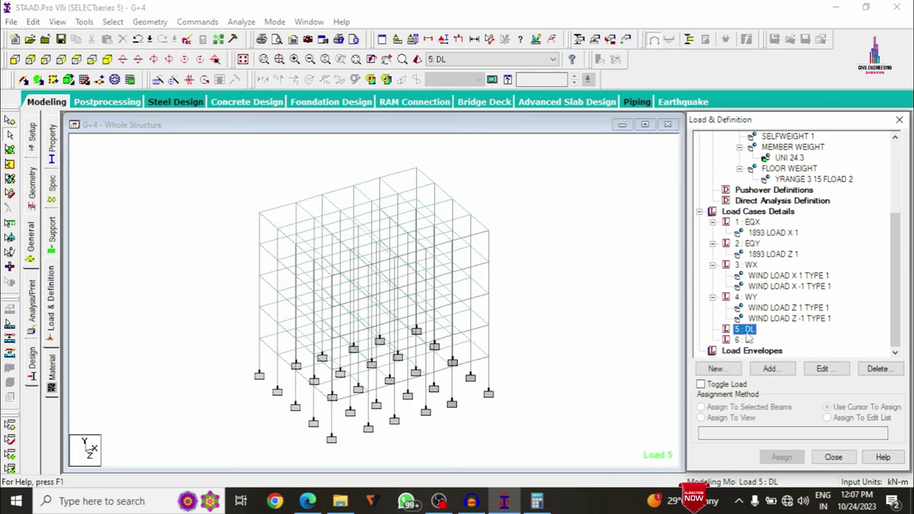
click(775, 368)
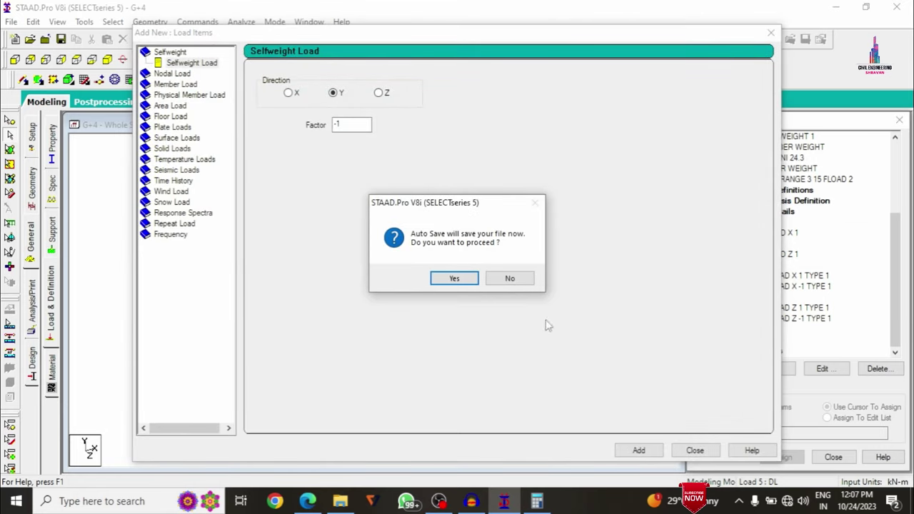
click(467, 280)
click(375, 266)
click(639, 448)
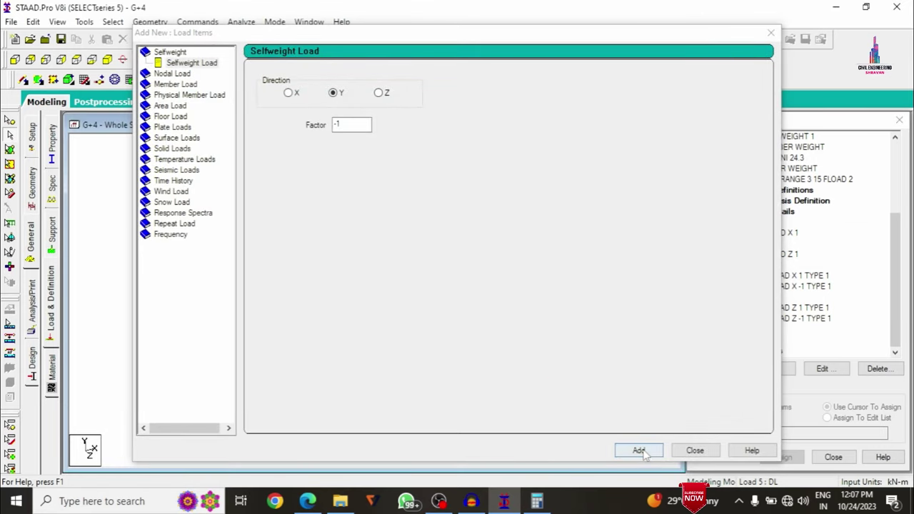
Step: Add a uniform member force of -24.3 kN/m in the GY direction to load case DL
click(170, 84)
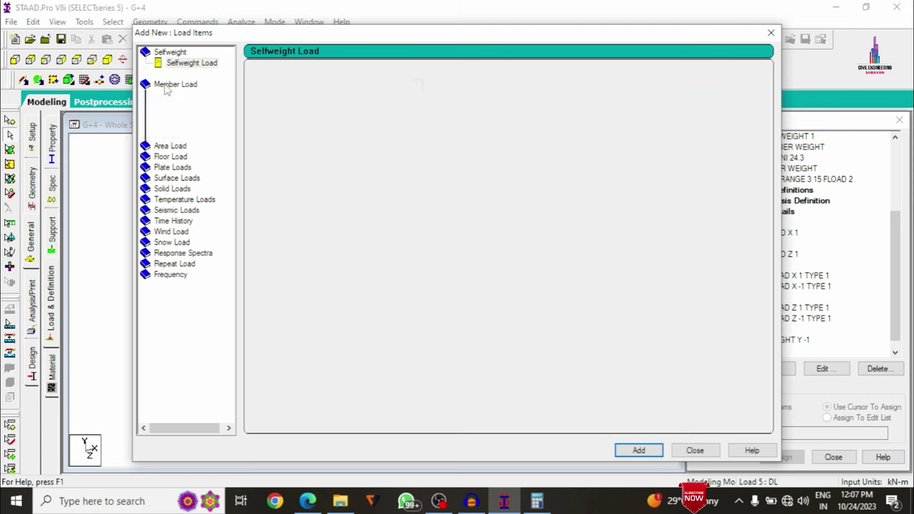
double_click(370, 108)
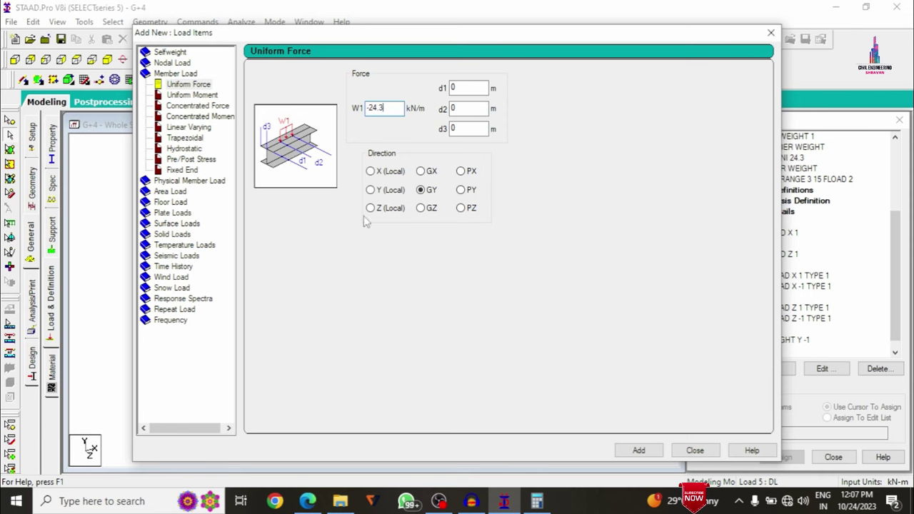
click(538, 502)
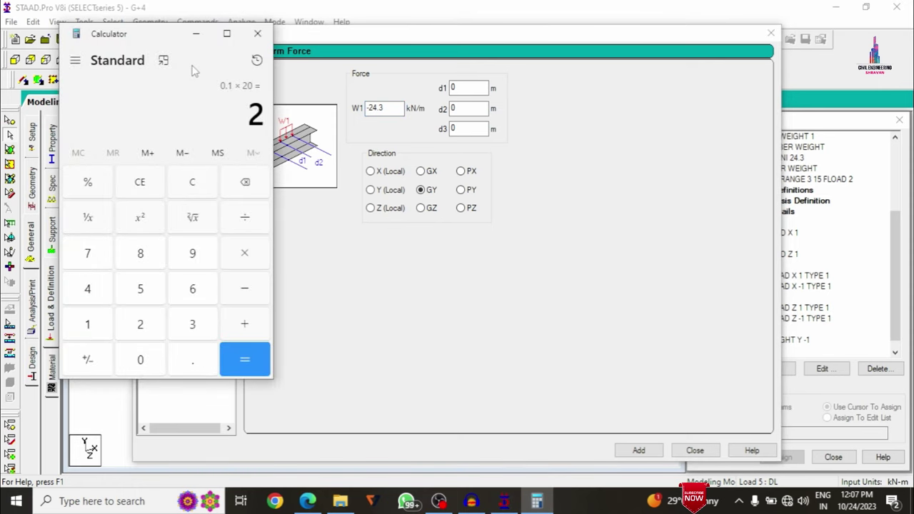
click(554, 199)
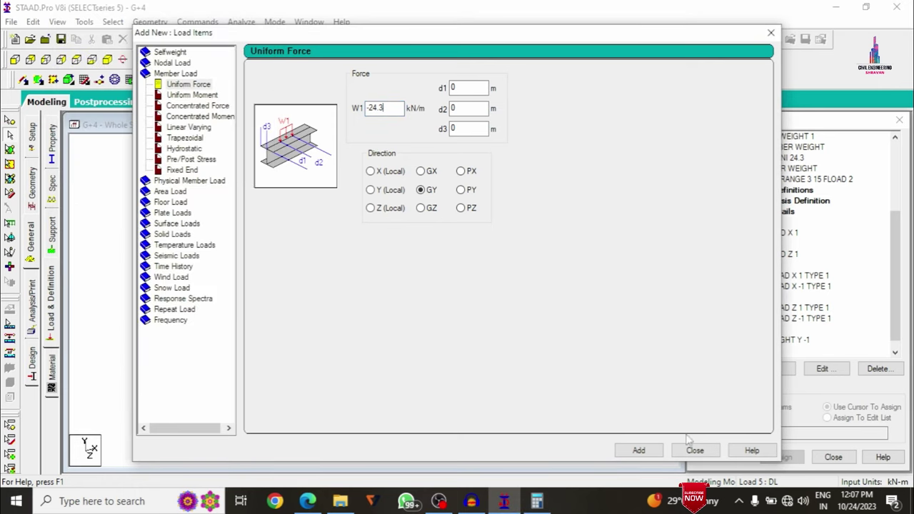
click(638, 450)
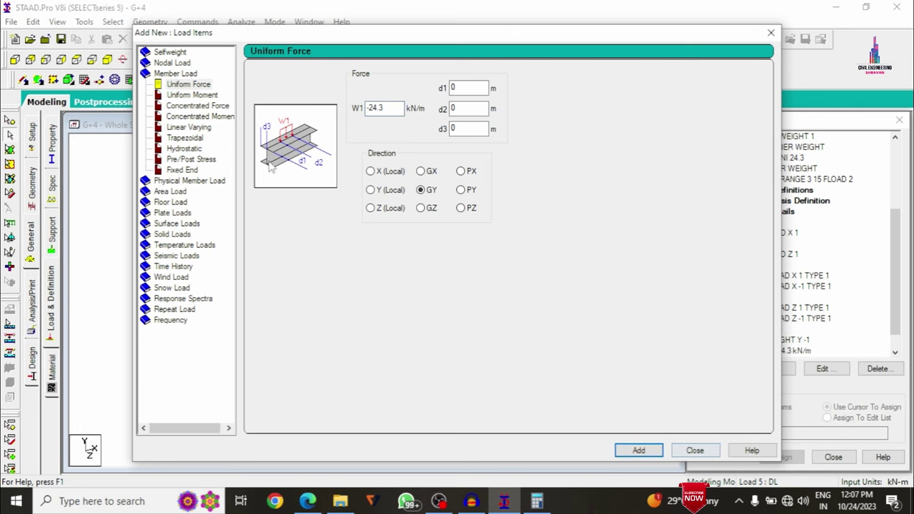
Step: Add a floor load of -2 kN/m2 in global Y to load case DL, over the Y range 3 to 15 m
click(170, 202)
double_click(312, 136)
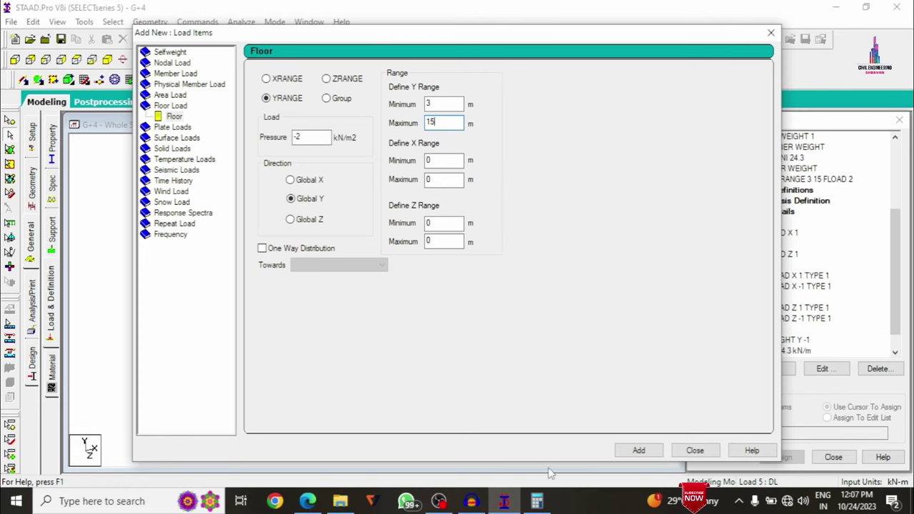
click(621, 452)
click(695, 451)
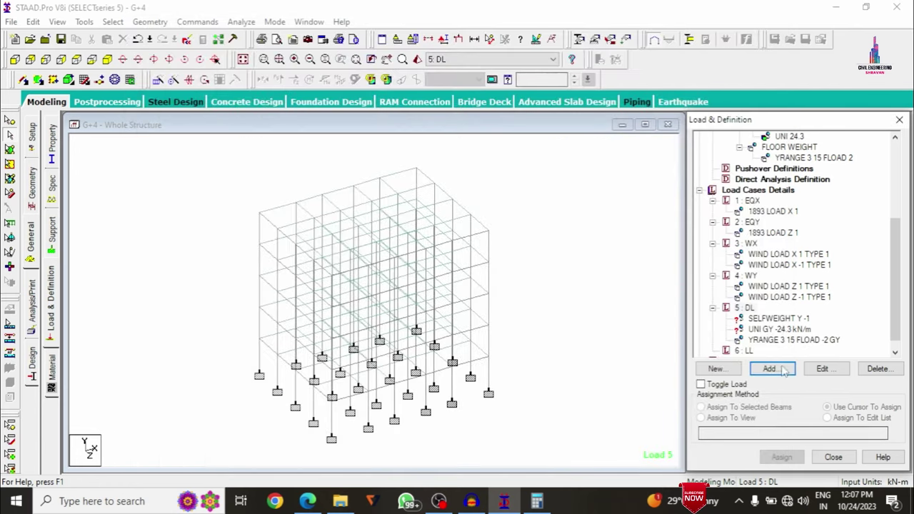
Step: Assign the dead load case's self-weight item to the whole structure in view
click(786, 325)
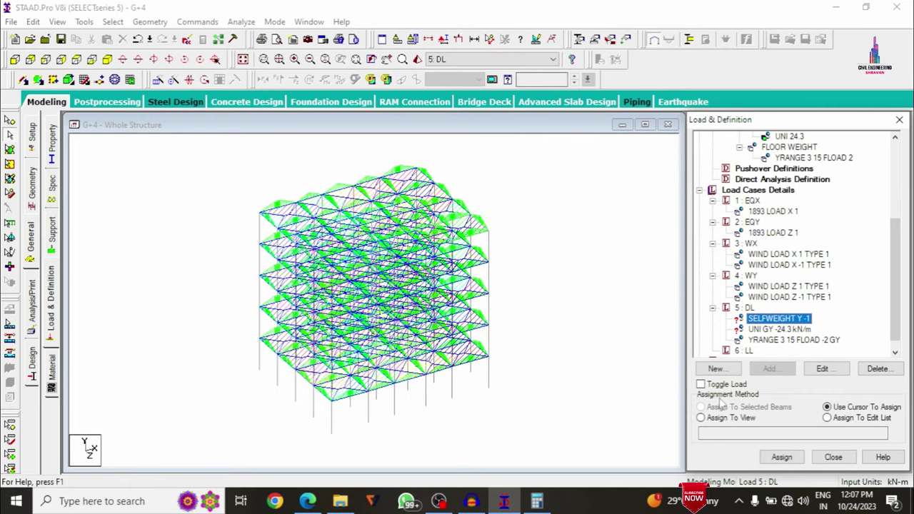
click(725, 422)
click(781, 457)
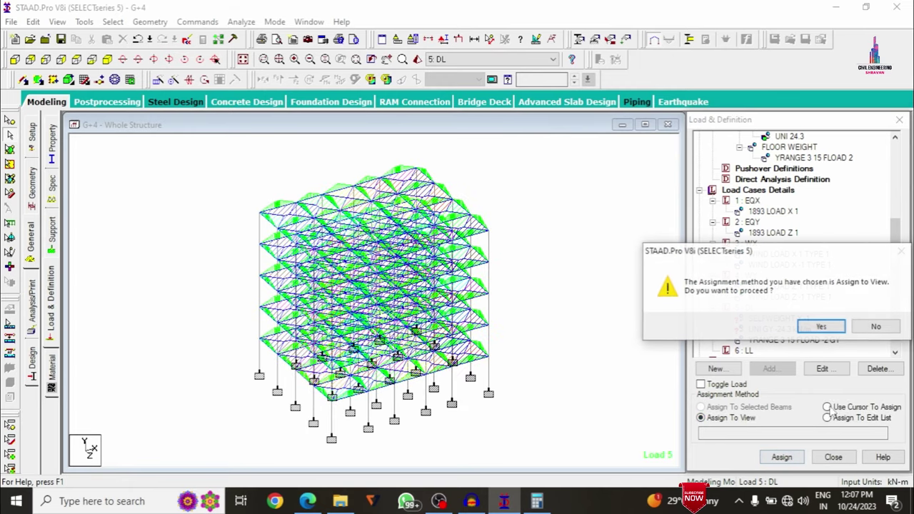
click(833, 330)
Step: Assign the -24.3 kN/m uniform load of case DL to all beams parallel to X and Z
click(779, 330)
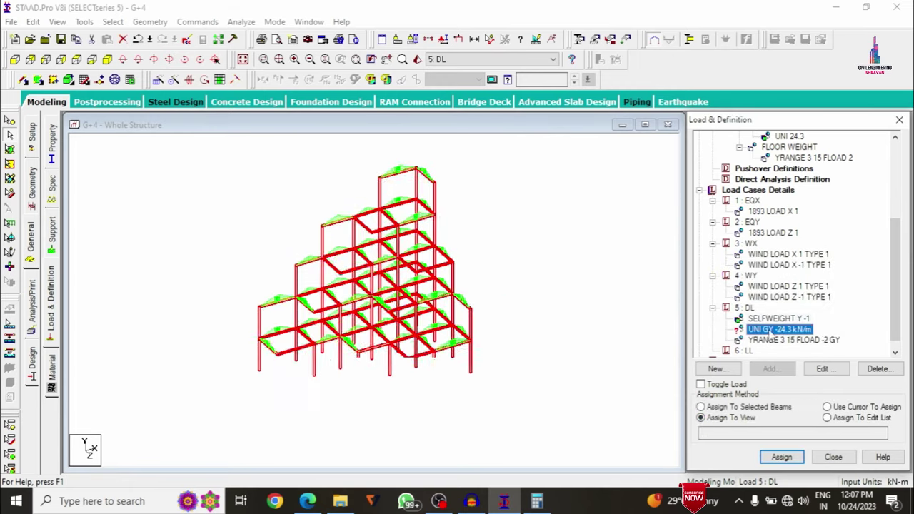
click(541, 284)
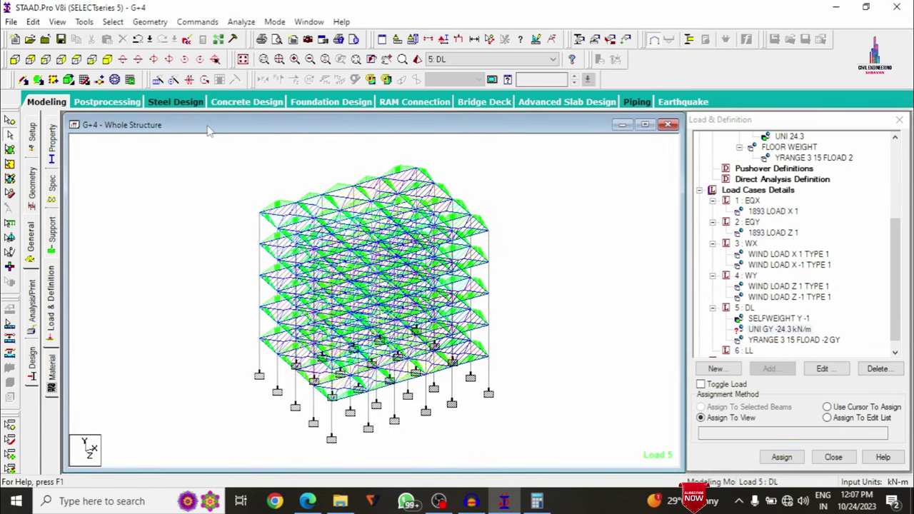
click(112, 21)
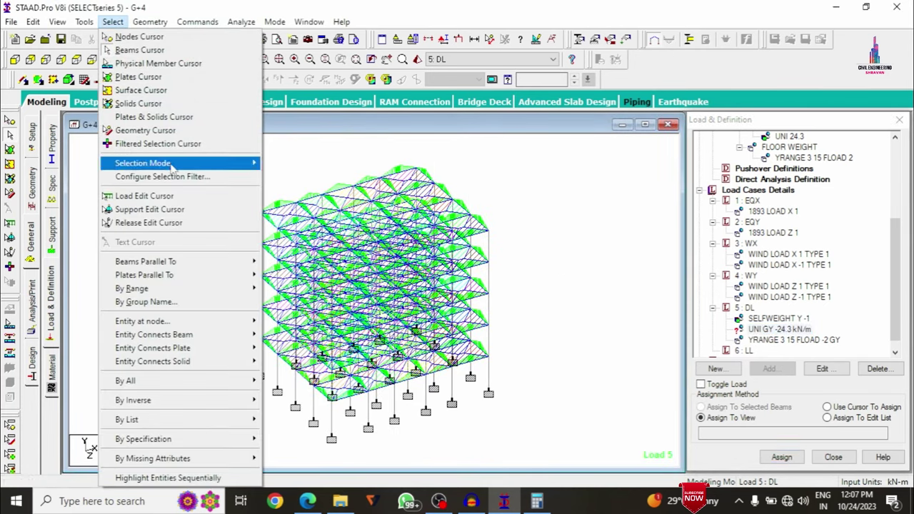
mouse_move(166, 265)
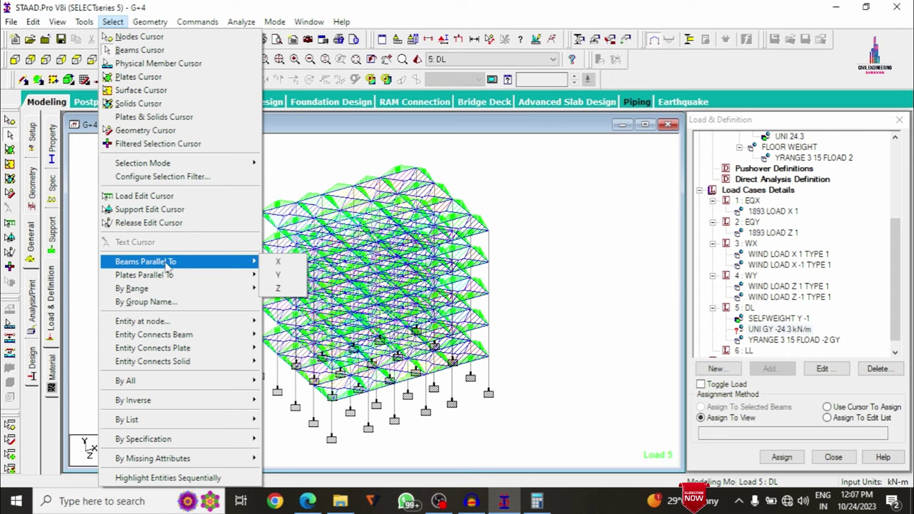
click(283, 263)
click(113, 22)
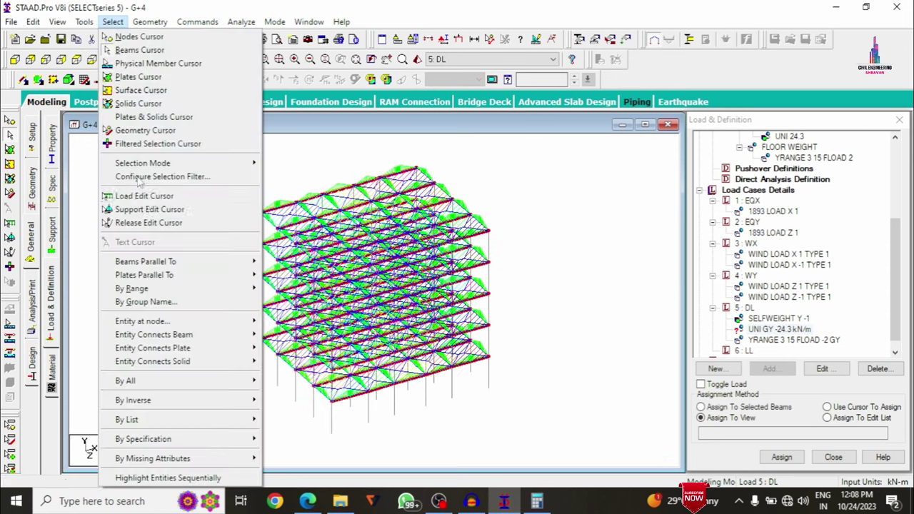
mouse_move(159, 265)
click(283, 289)
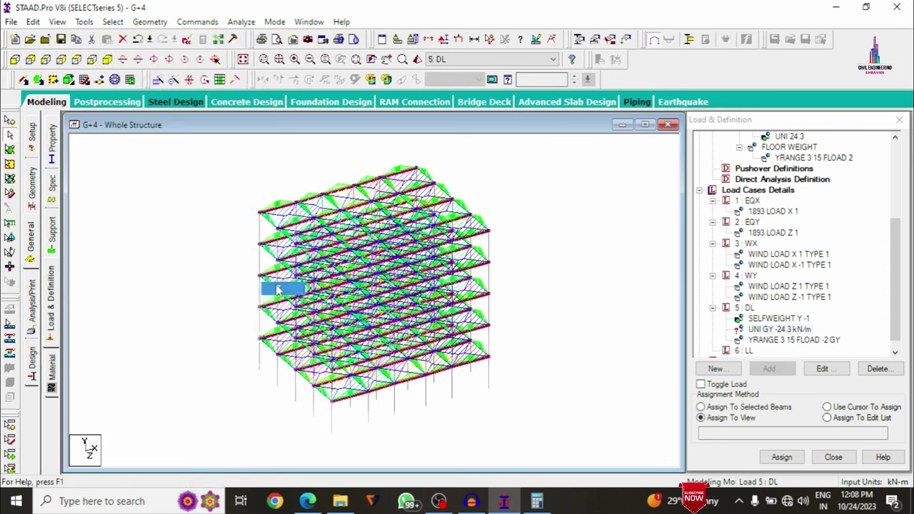
click(701, 407)
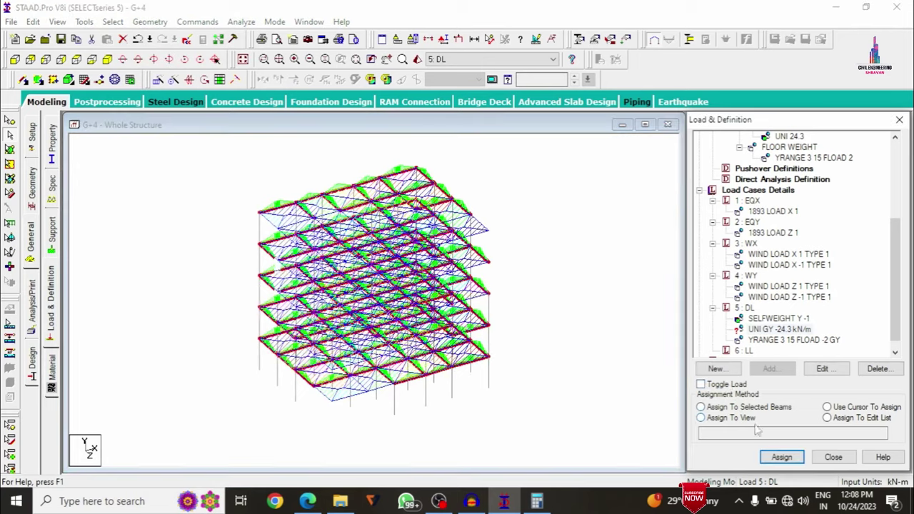
click(782, 457)
click(818, 328)
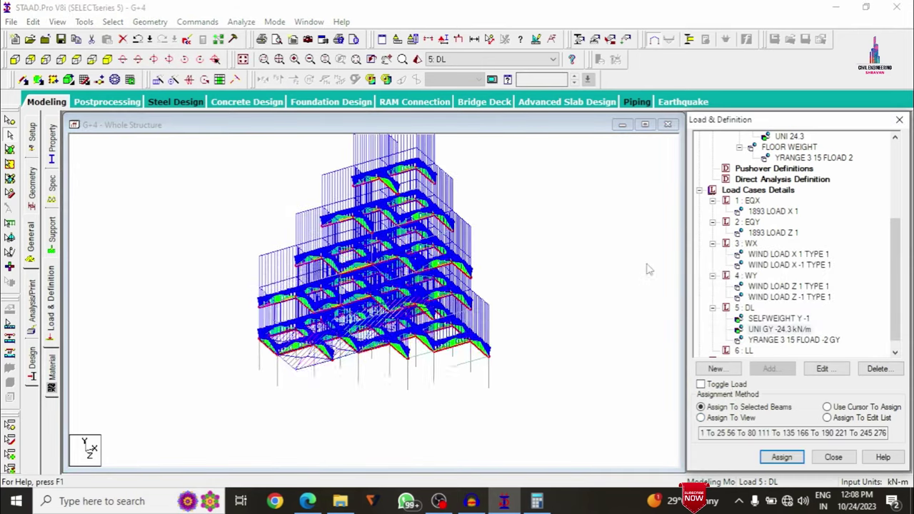
Step: Add a floor load of -3 kN/m2 in global Y to load case LL, over the Y range 3 to 15 m
click(743, 352)
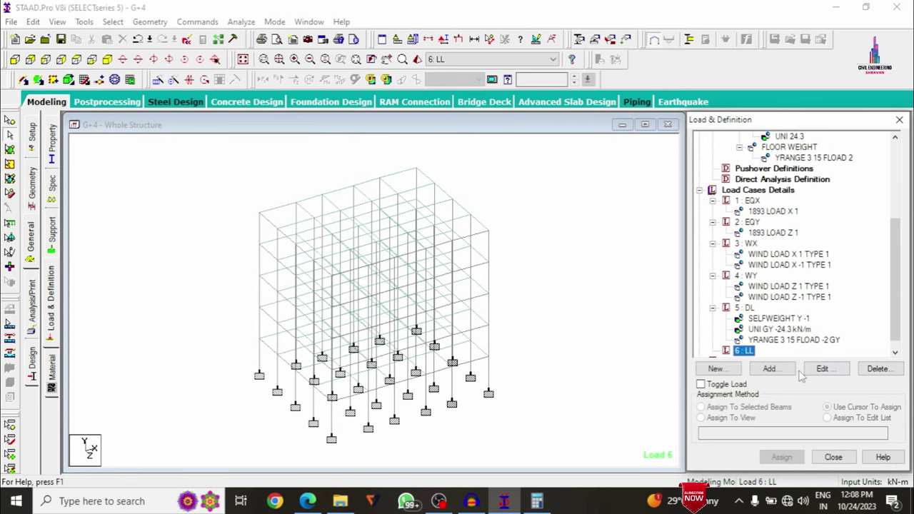
click(770, 369)
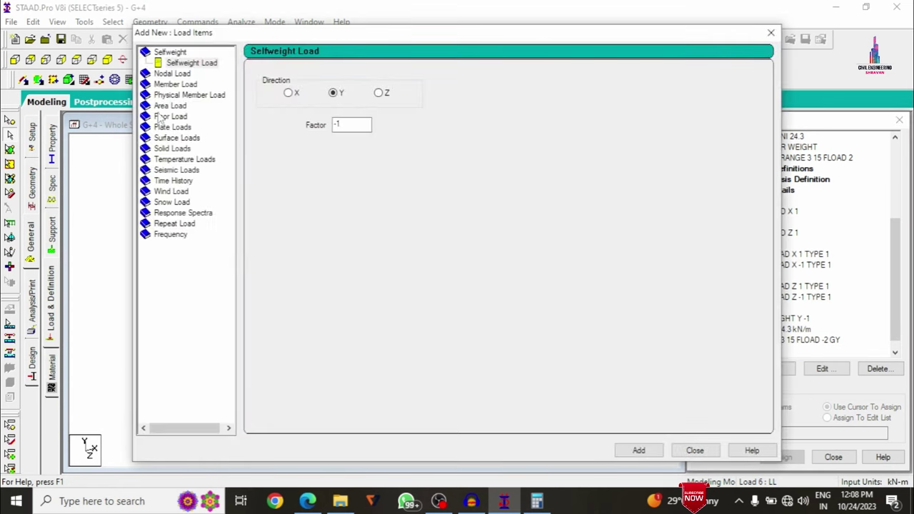
click(158, 116)
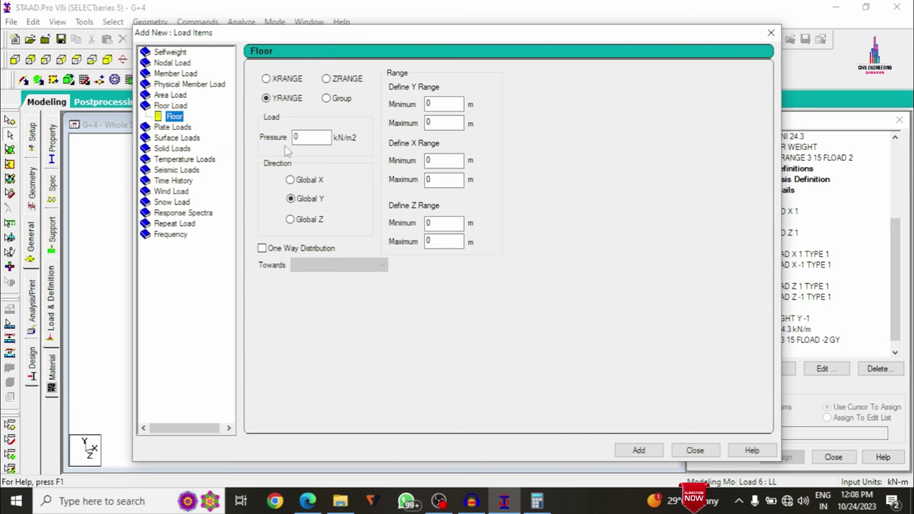
key(Tab)
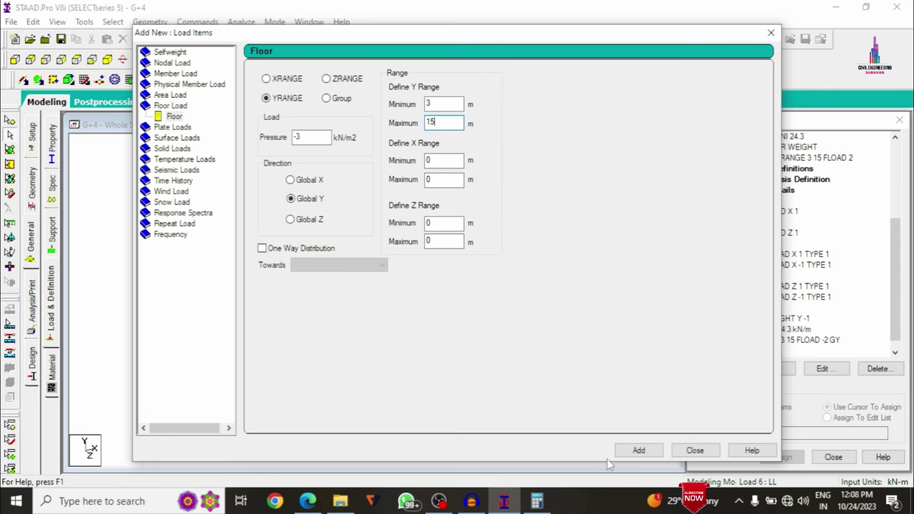
click(638, 451)
click(694, 450)
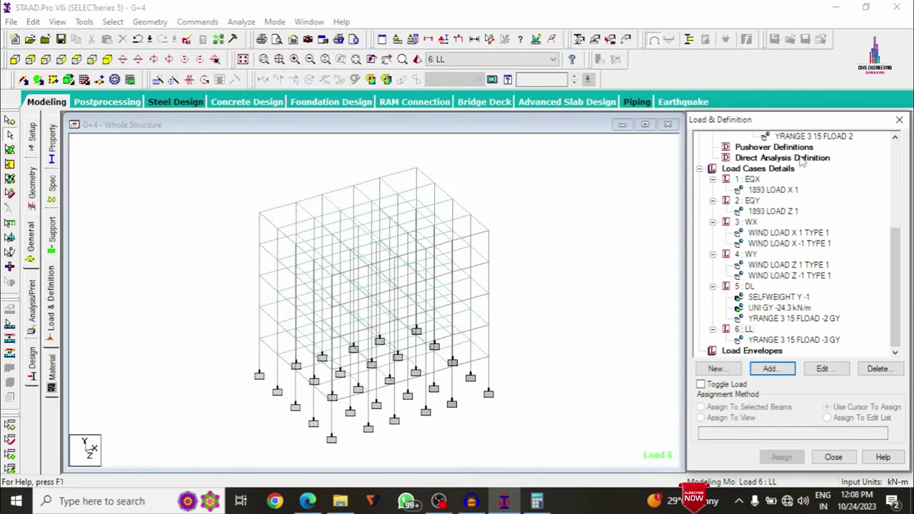
Step: Generate the automatic load combinations for the Indian Code, category Genral_Structures, and add them all to the load cases
click(757, 171)
click(776, 371)
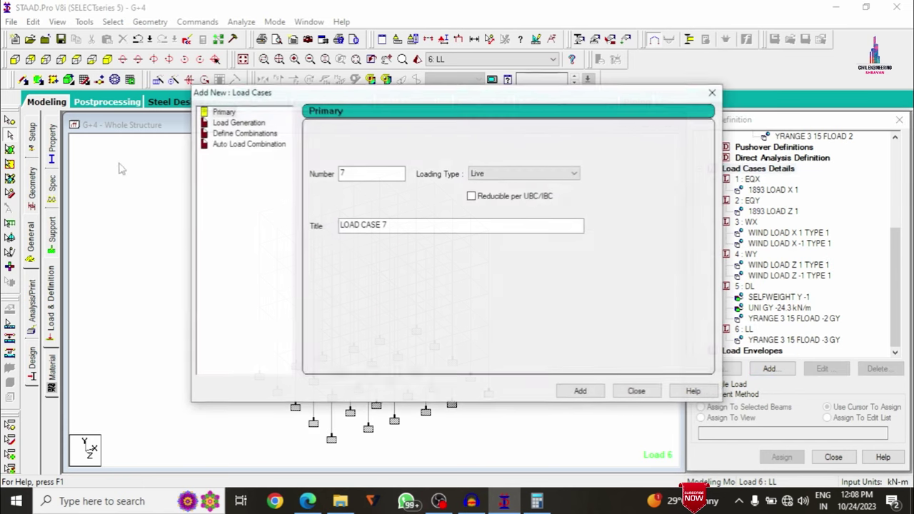
click(247, 144)
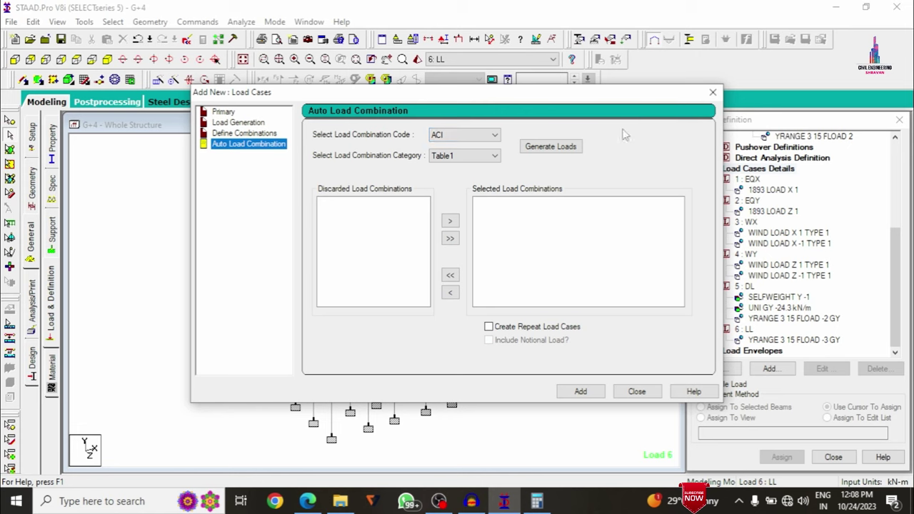
click(491, 135)
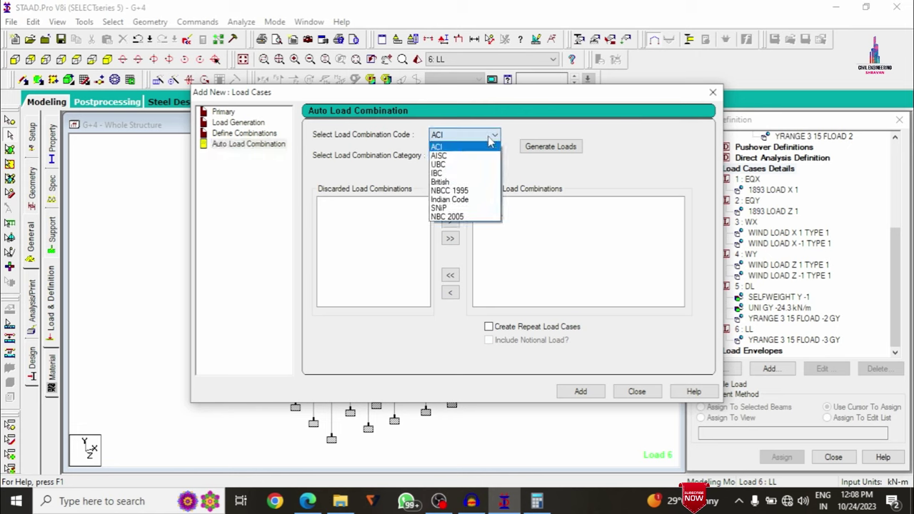
click(458, 200)
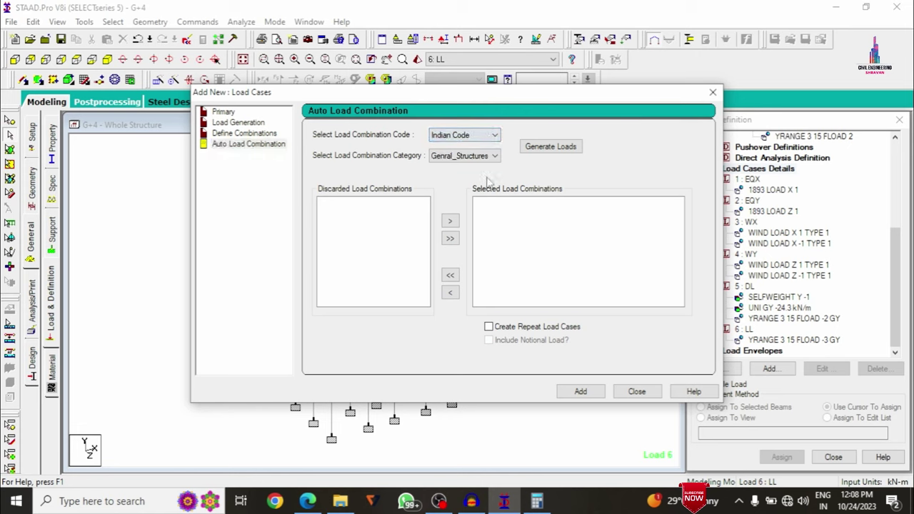
click(541, 148)
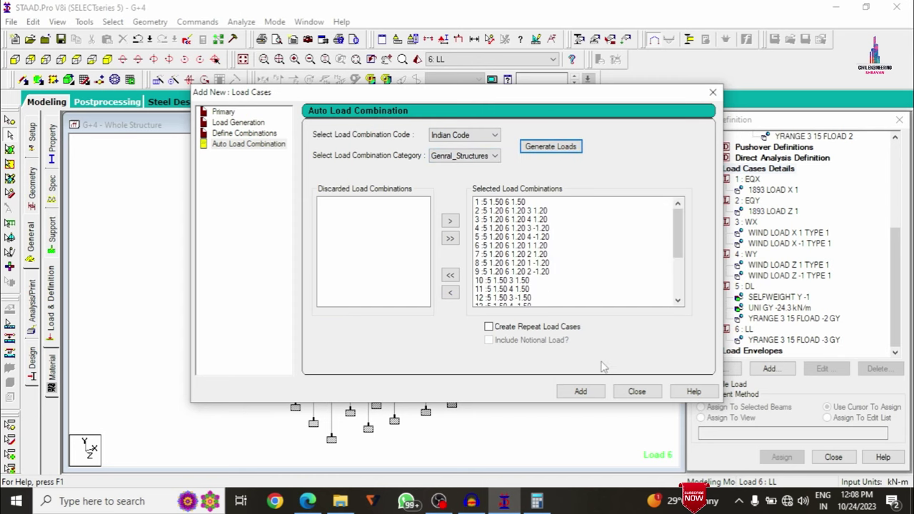
click(580, 391)
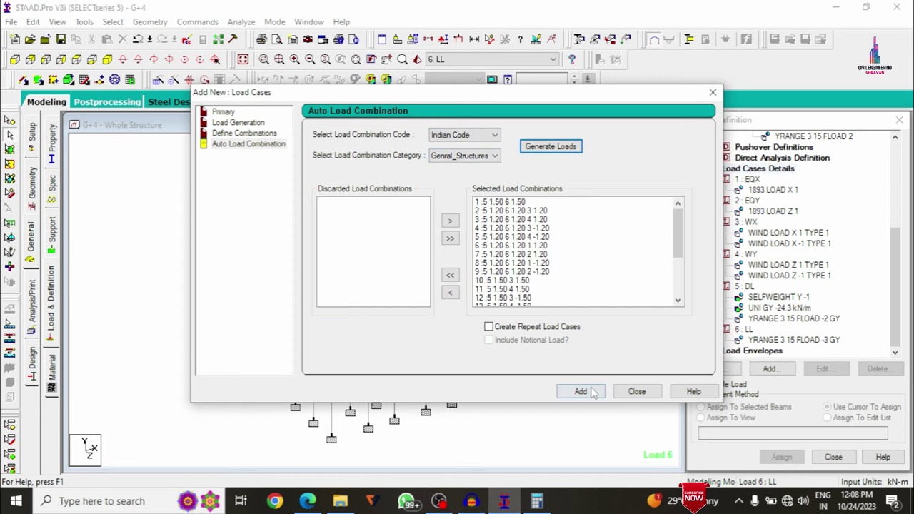
click(636, 392)
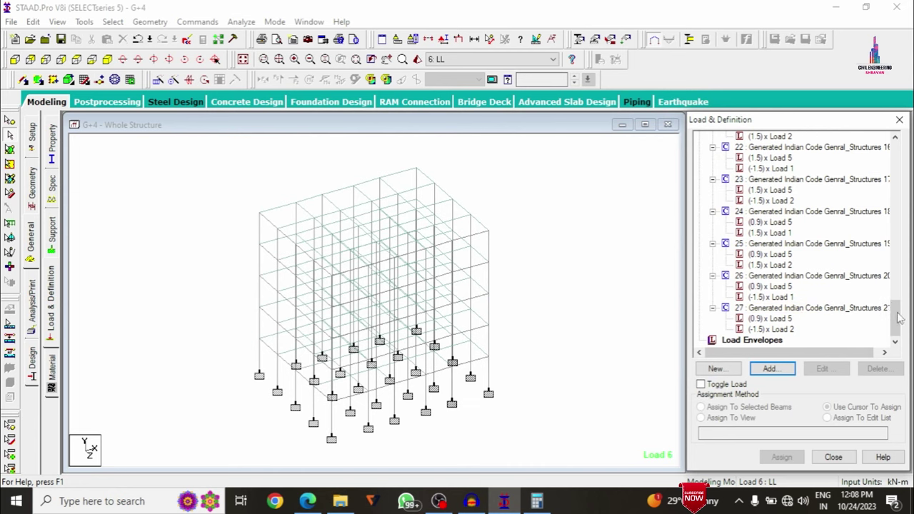
mouse_move(897, 323)
mouse_down()
mouse_move(898, 153)
mouse_move(896, 330)
mouse_up()
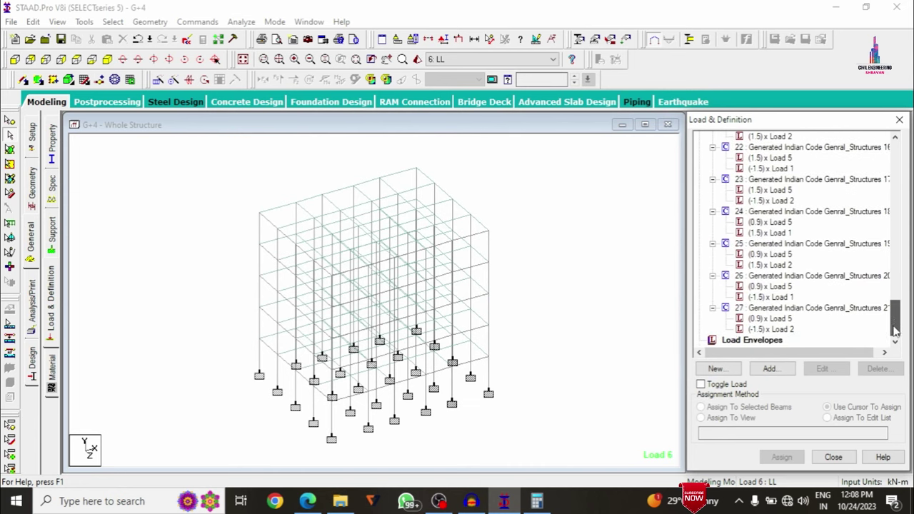
Step: Add a Perform Analysis command with the No Print option and run the analysis of the structure
click(32, 303)
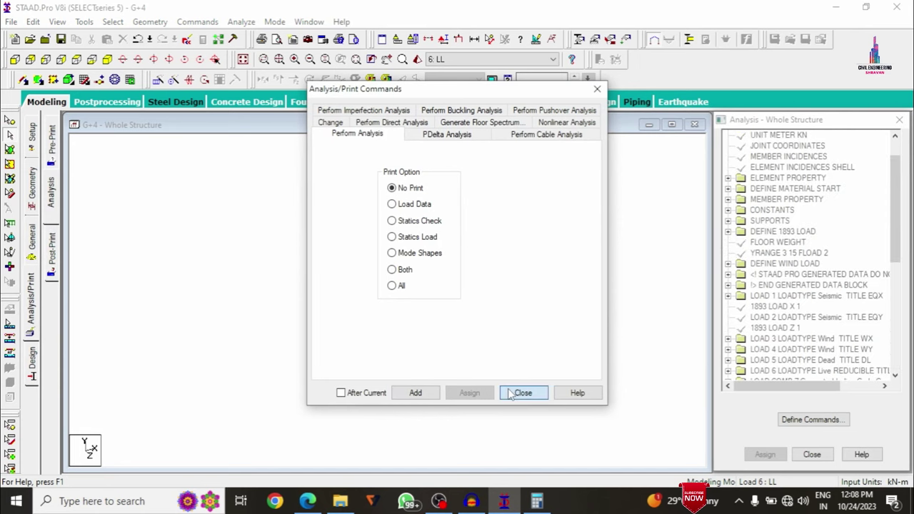
click(522, 393)
click(244, 22)
click(247, 34)
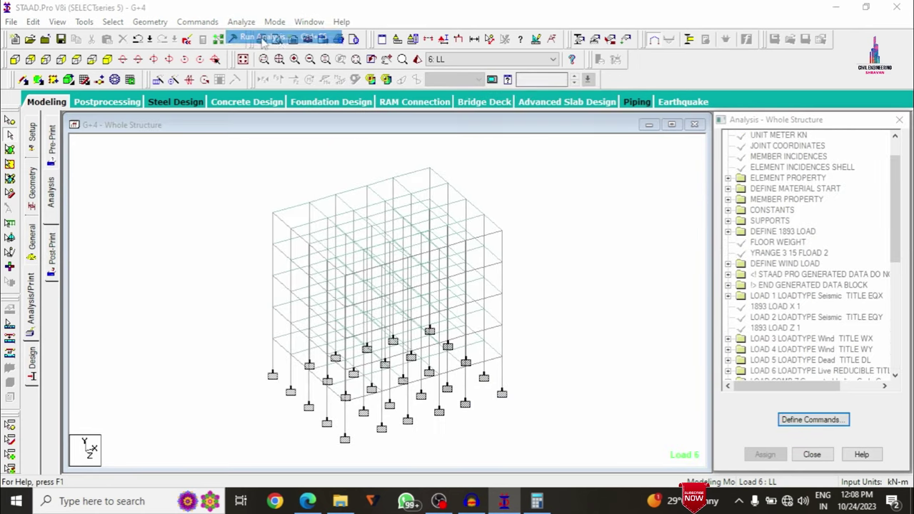
click(376, 269)
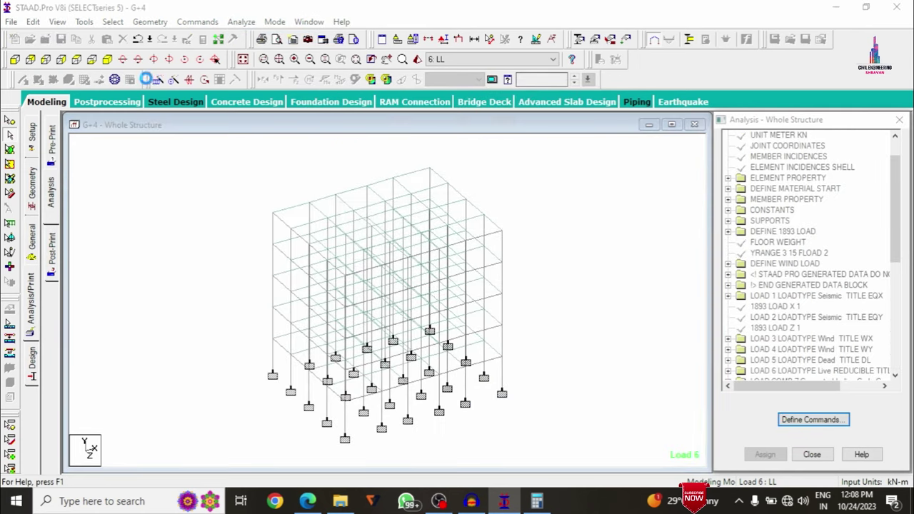
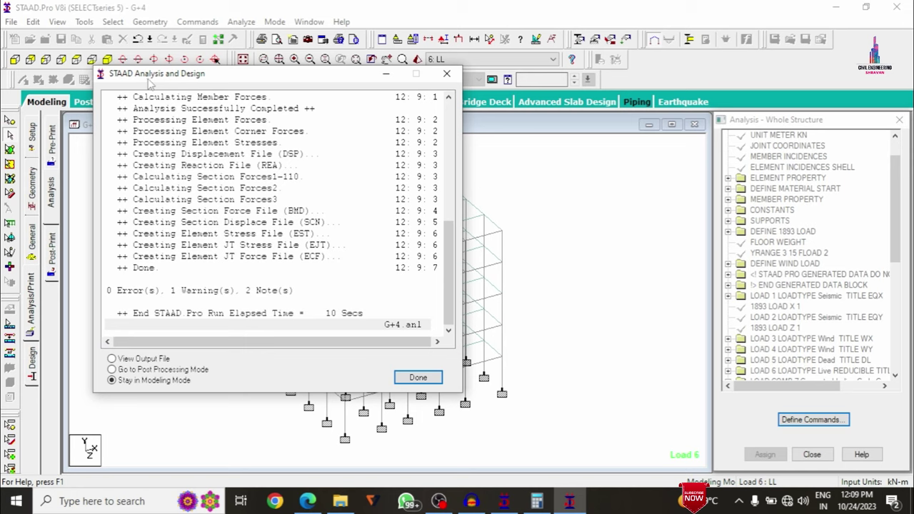
Step: Leave the finished analysis for post-processing mode and accept the results setup with all load cases selected
click(176, 372)
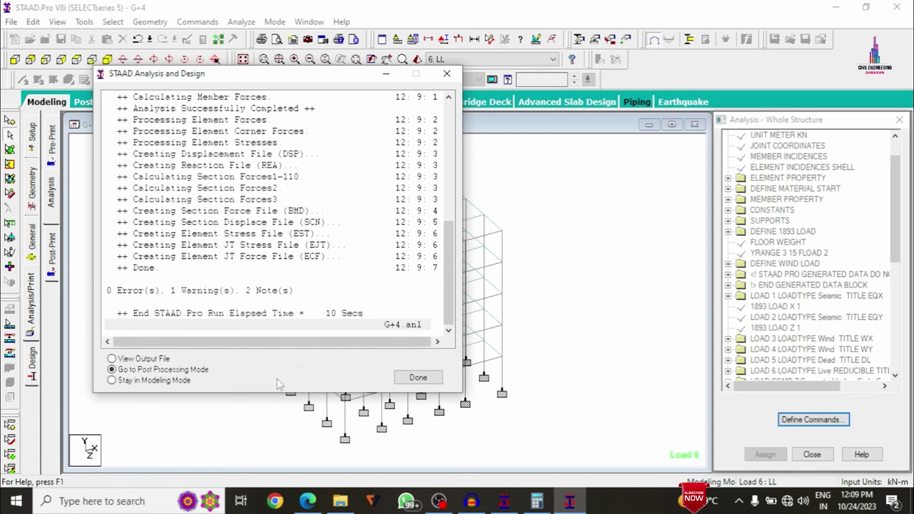
click(414, 377)
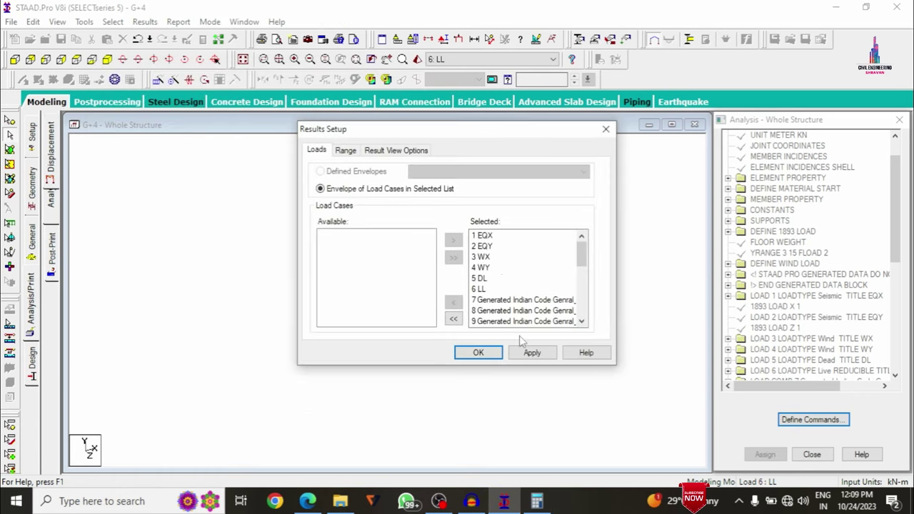
click(478, 353)
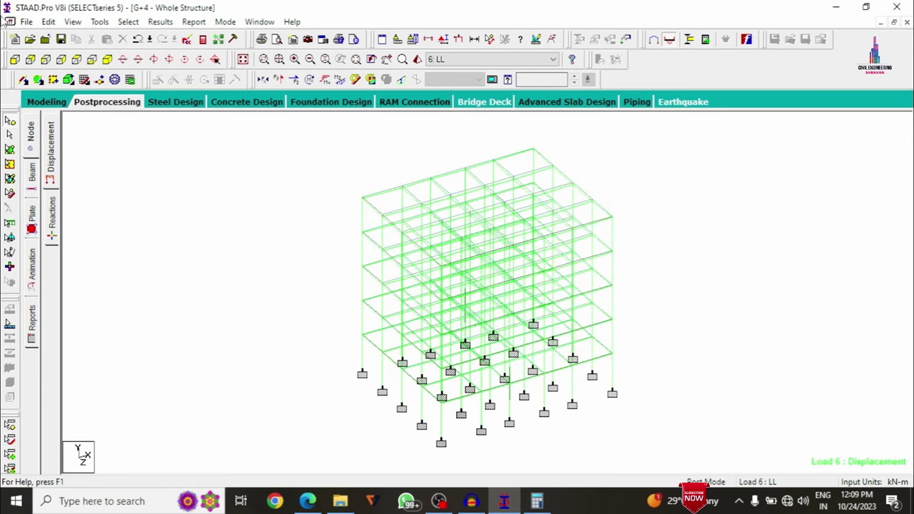
Step: Examine the deflected shape in front and isometric views, the shear force diagram and the bending moment diagram for load case LL
click(16, 60)
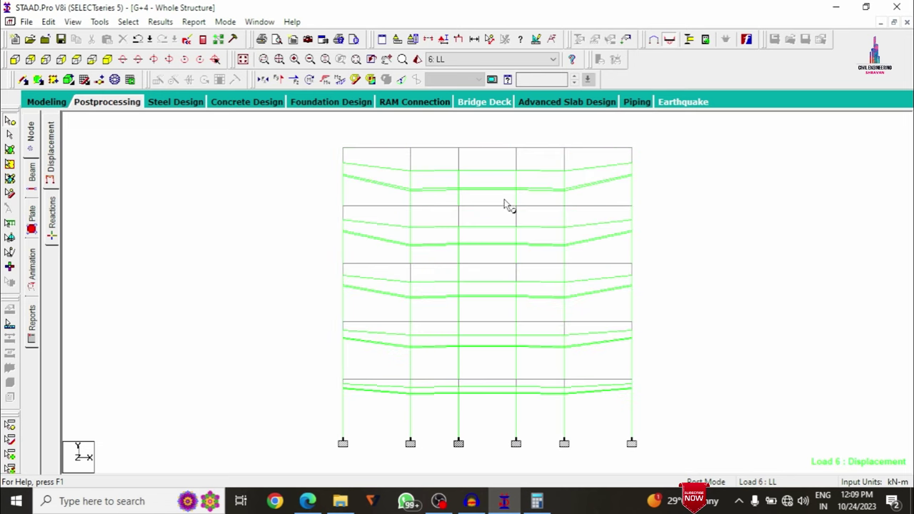
click(159, 61)
click(387, 79)
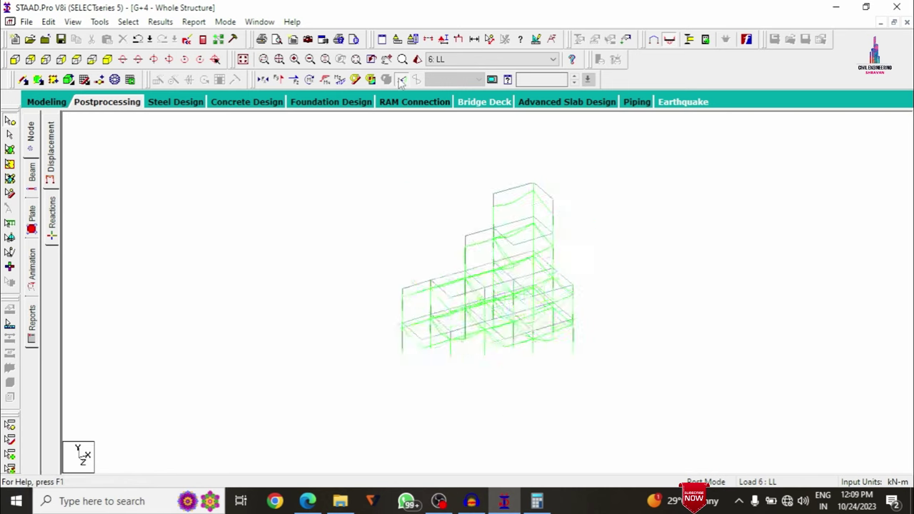
click(277, 80)
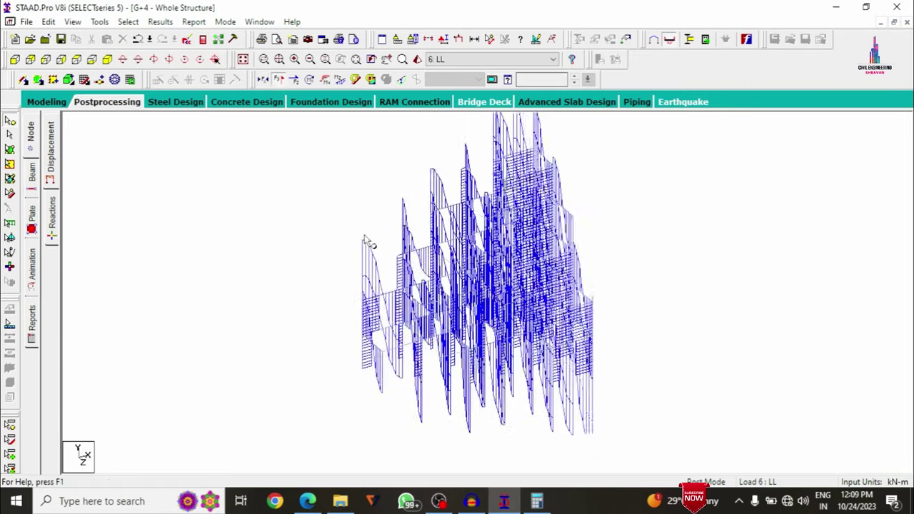
click(340, 79)
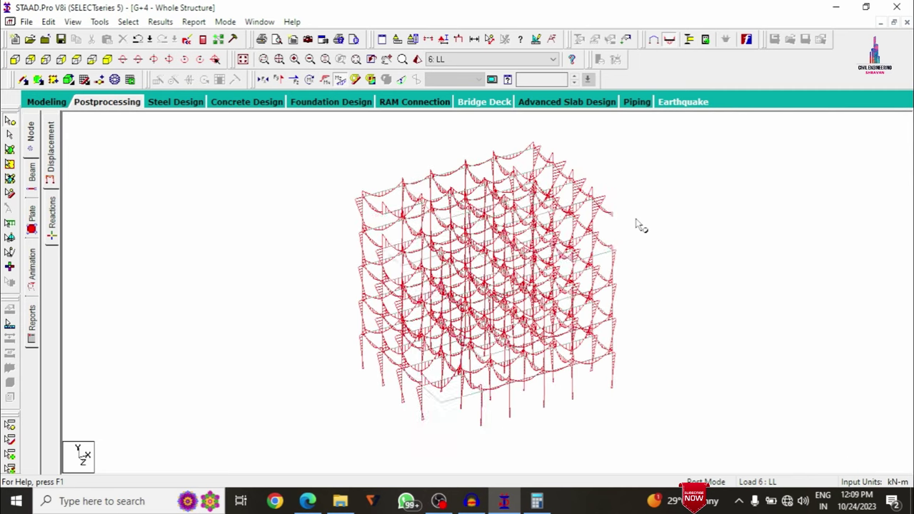
click(340, 80)
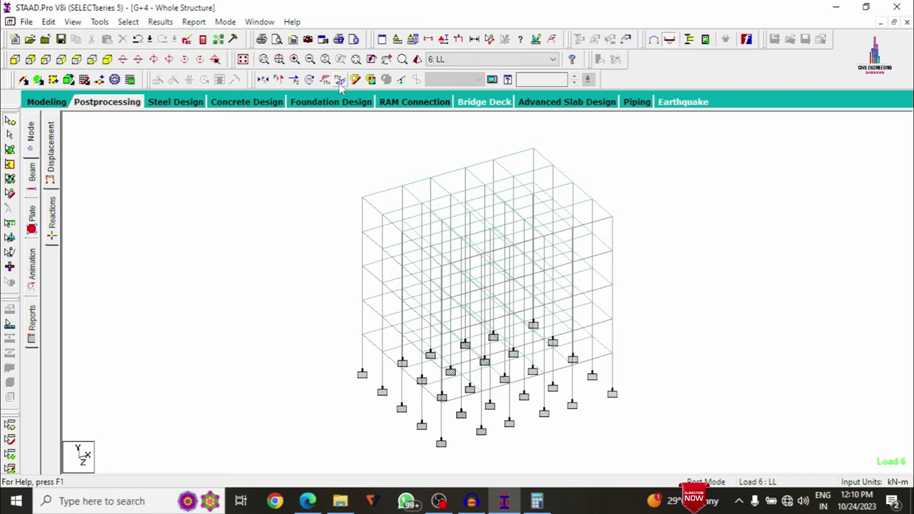
Step: Return to modeling mode and set the concrete design code to IS456
click(477, 502)
click(480, 502)
click(47, 102)
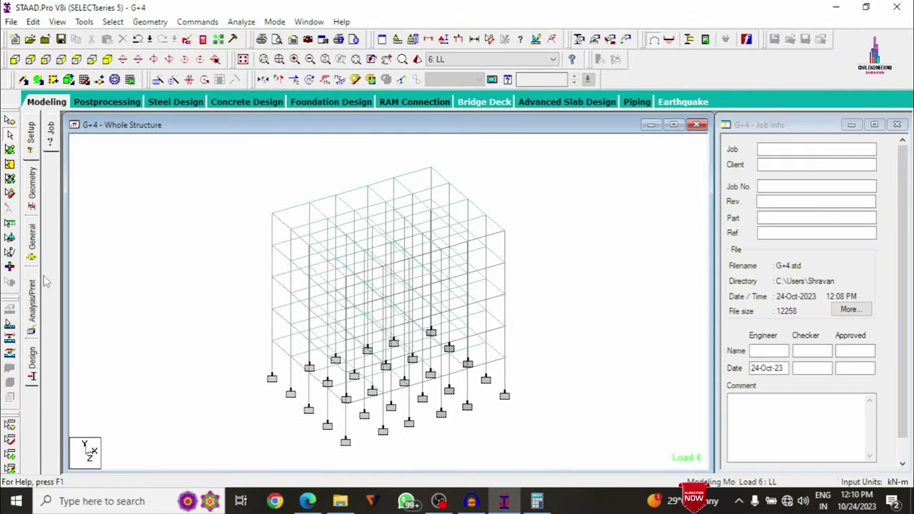
click(32, 370)
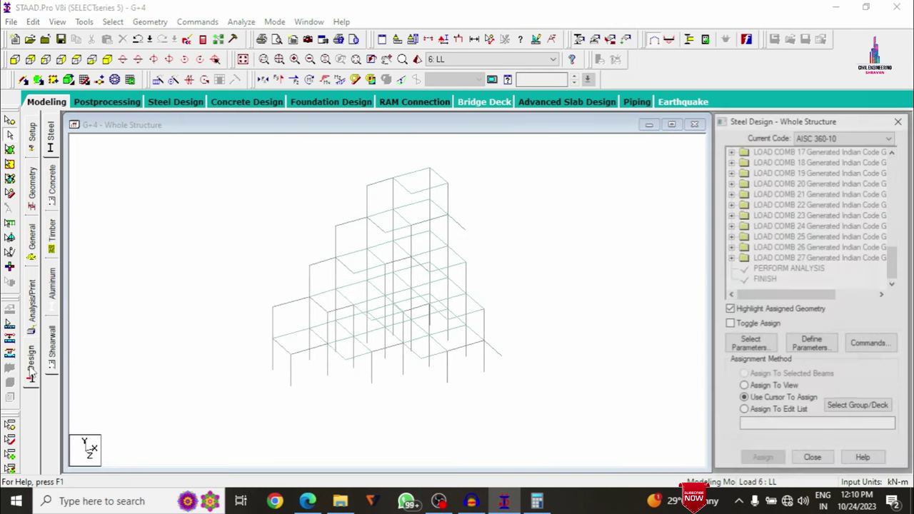
click(51, 187)
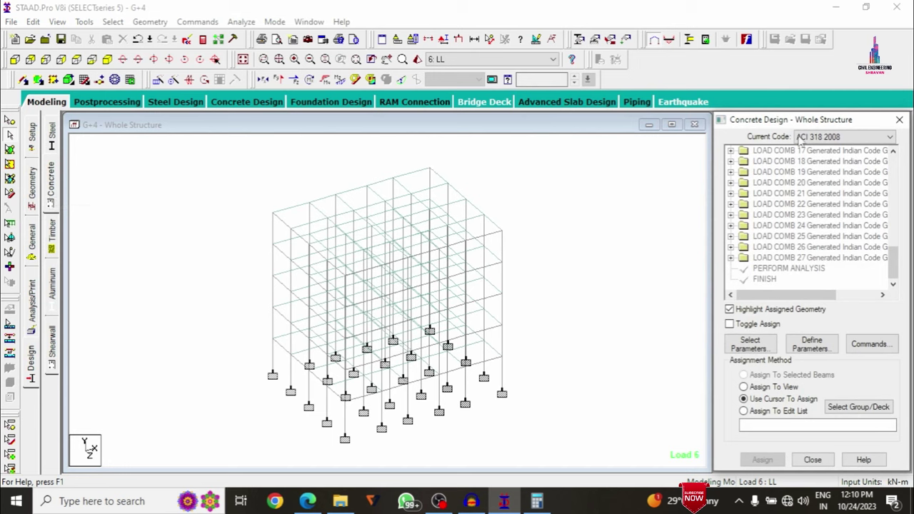
click(812, 137)
key(i)
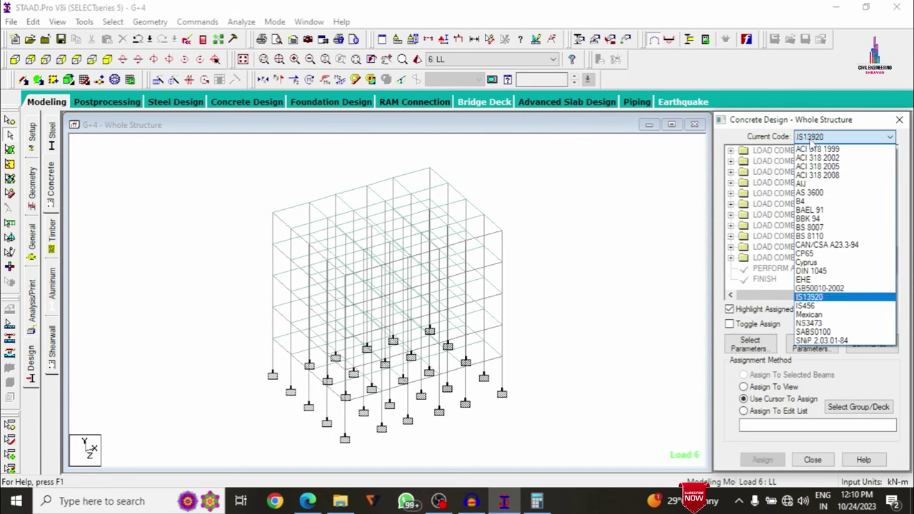
click(811, 140)
click(811, 140)
key(Down)
key(Return)
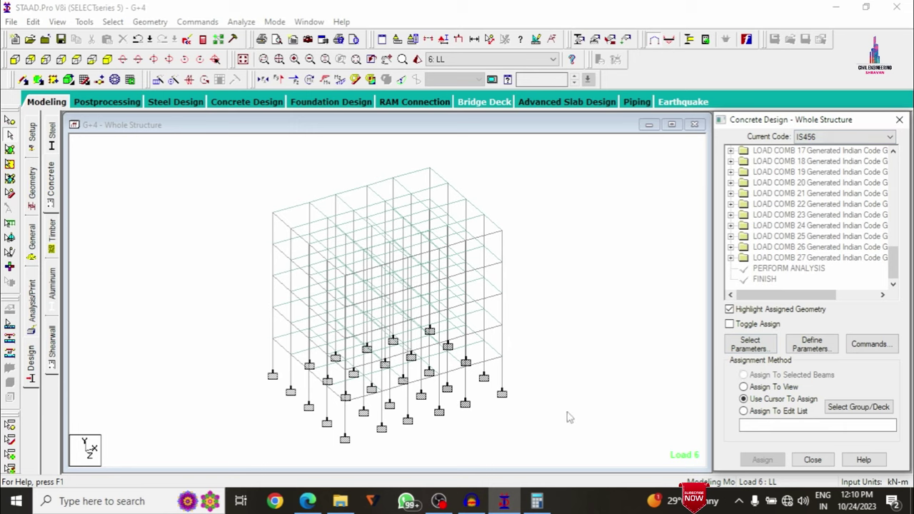
Step: Reduce the selected concrete design parameters to Fc, Fymain, Fysec, Maxmain and Maxsec
click(763, 346)
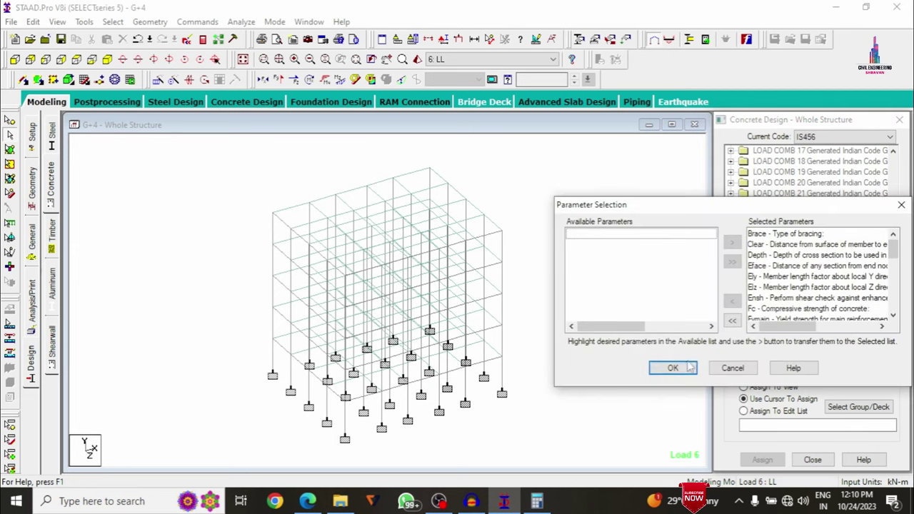
click(731, 321)
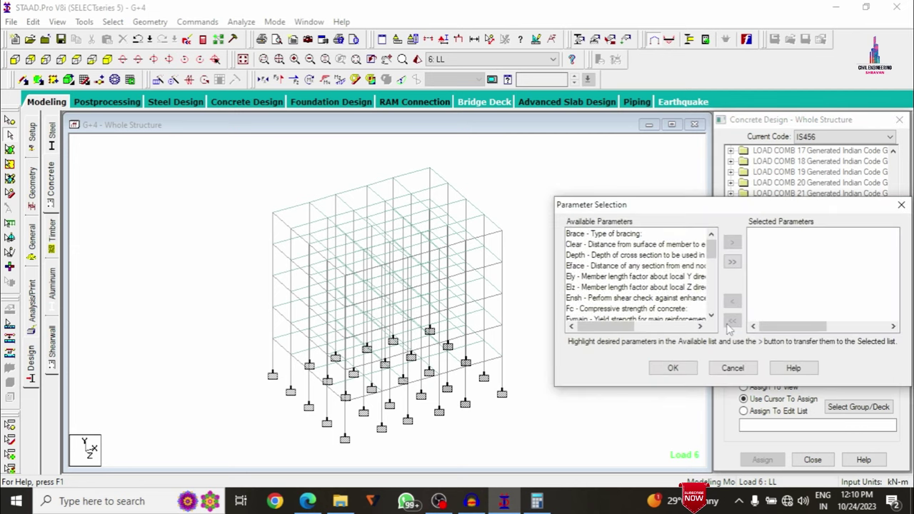
double_click(609, 309)
double_click(609, 308)
double_click(609, 309)
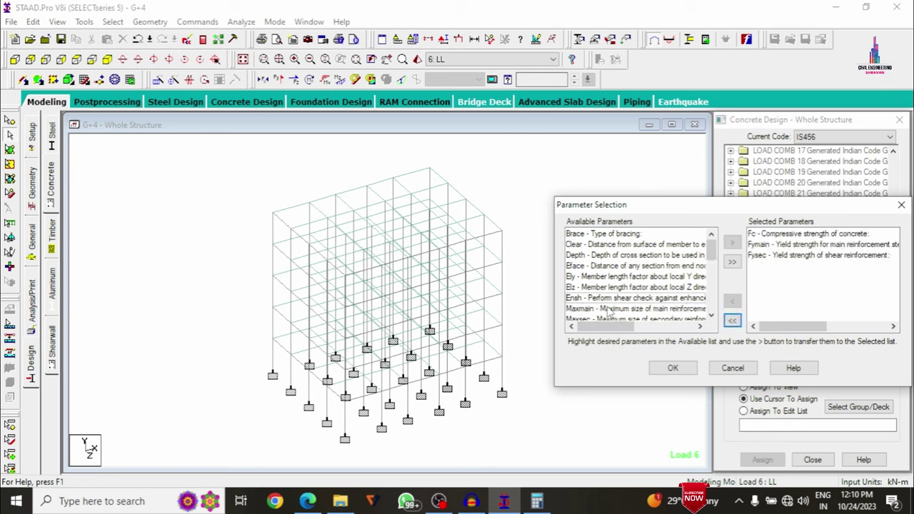
double_click(609, 308)
double_click(608, 308)
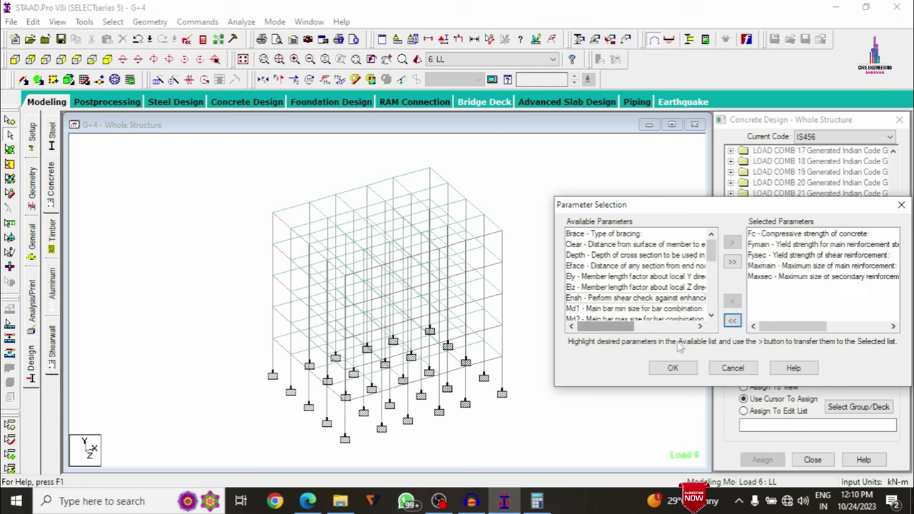
click(673, 368)
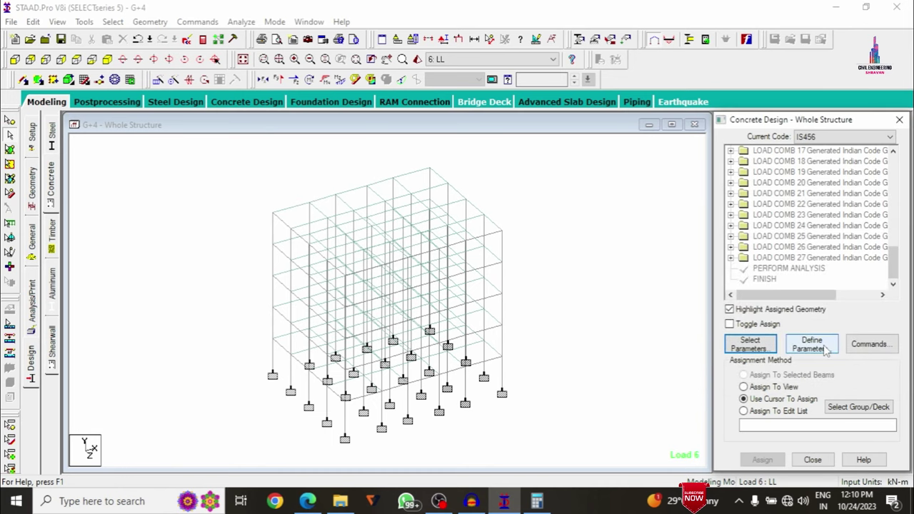
Step: Add the FC design parameter with a concrete compressive strength of 30000 kN/m2
click(821, 346)
double_click(489, 195)
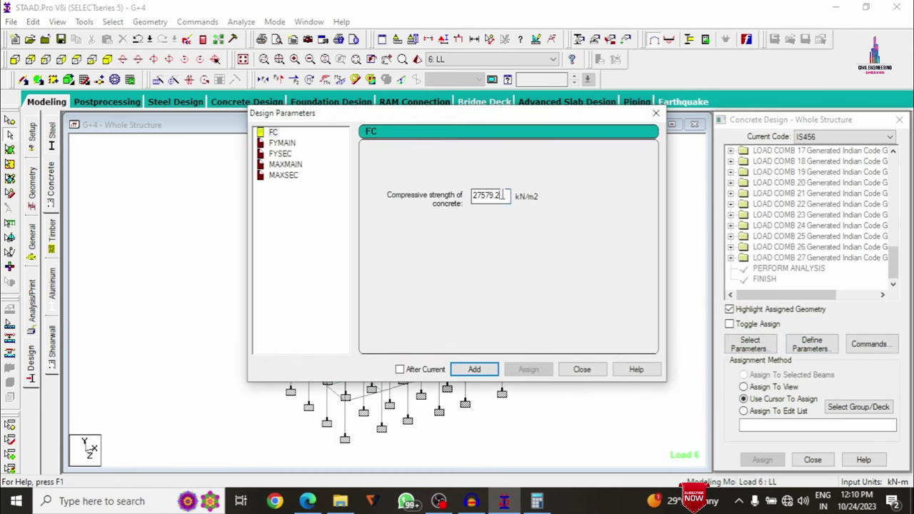
text(30000)
click(474, 369)
Step: Check the material grades in DATA.pdf and add the FYMAIN parameter with a main reinforcement yield strength of 415000 kN/m2
click(307, 502)
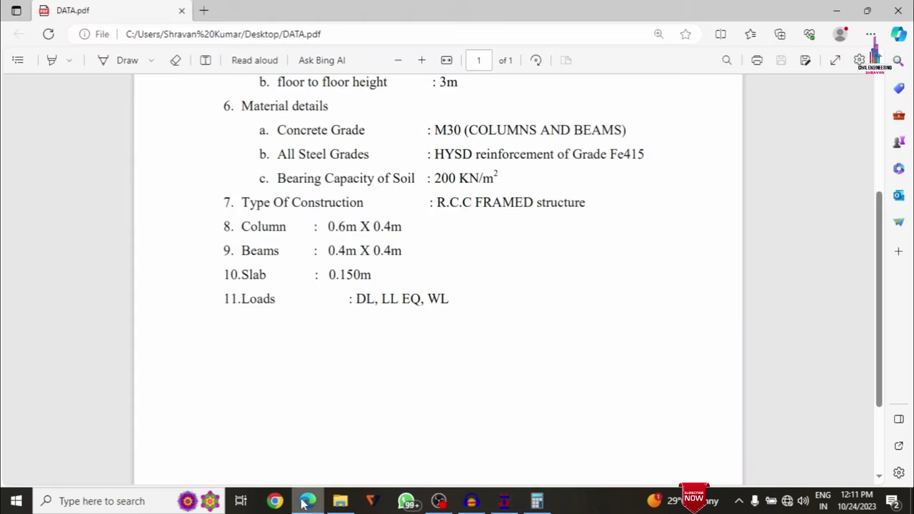
click(308, 501)
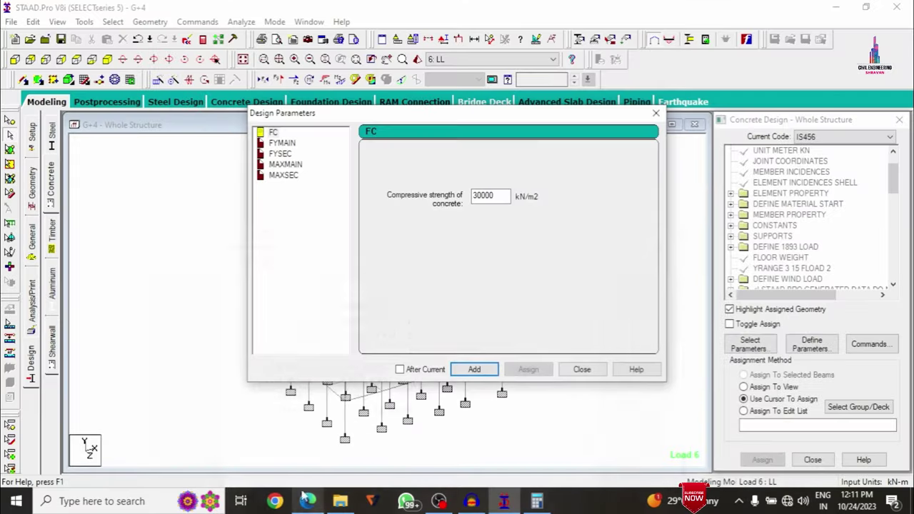
click(282, 143)
double_click(486, 196)
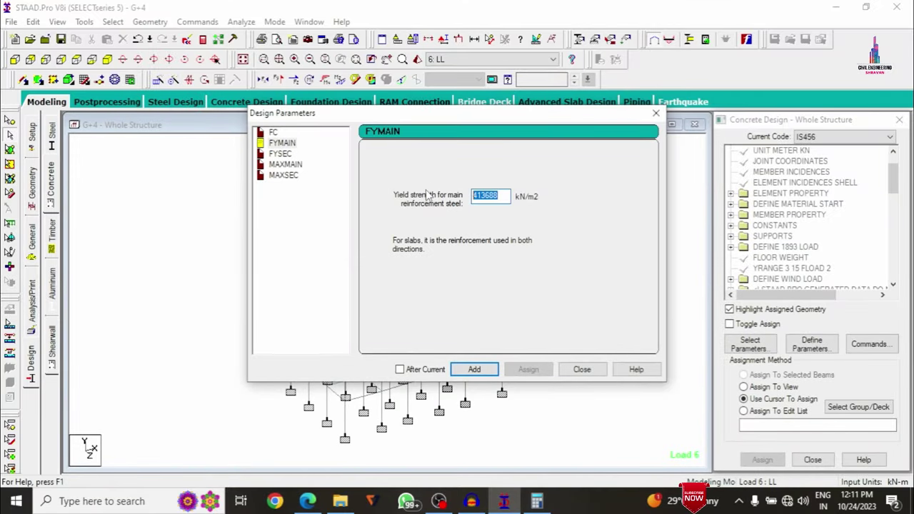
text(415000)
click(475, 369)
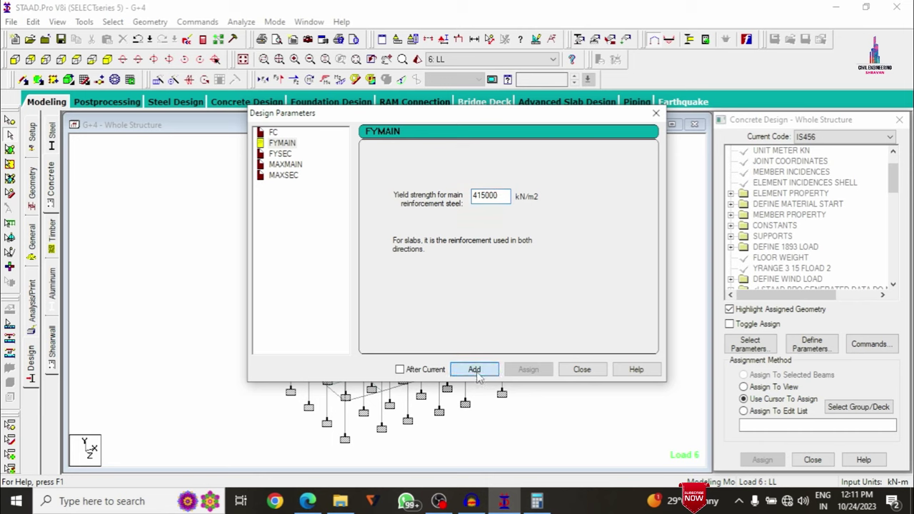
Step: Add the FYSEC parameter with a shear reinforcement yield strength of 415000 kN/m2
click(280, 154)
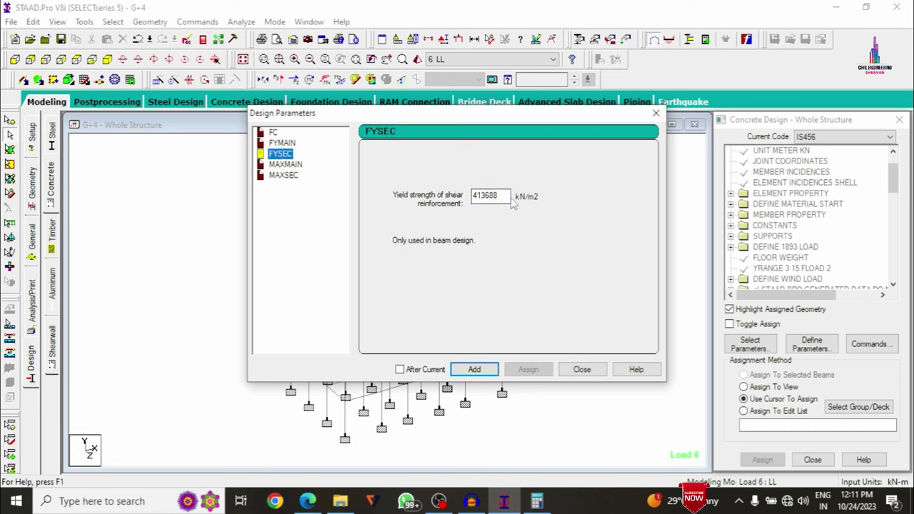
drag(502, 195, 467, 197)
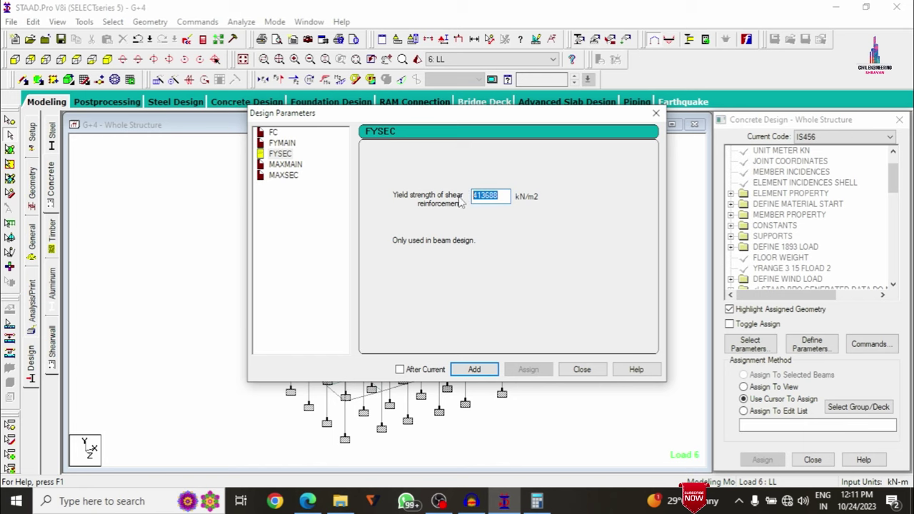
text(415000)
click(470, 370)
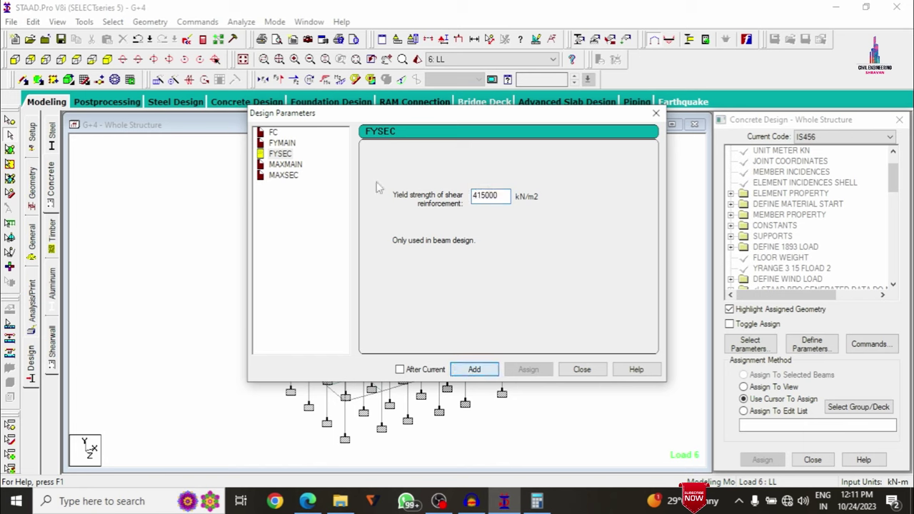
Step: Add MAXMAIN with a 20 mm maximum main bar and MAXSEC with a 12 mm maximum secondary bar, and finish defining parameters
click(284, 165)
click(371, 222)
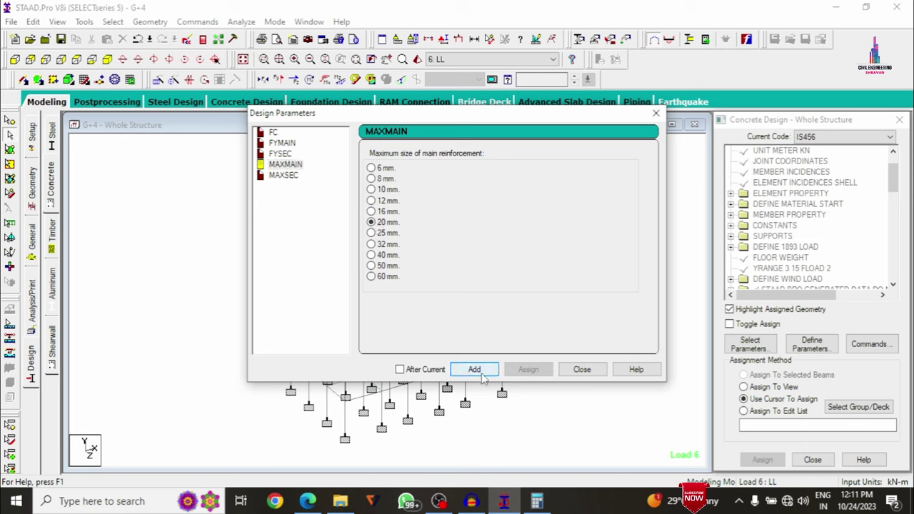
click(480, 373)
click(283, 176)
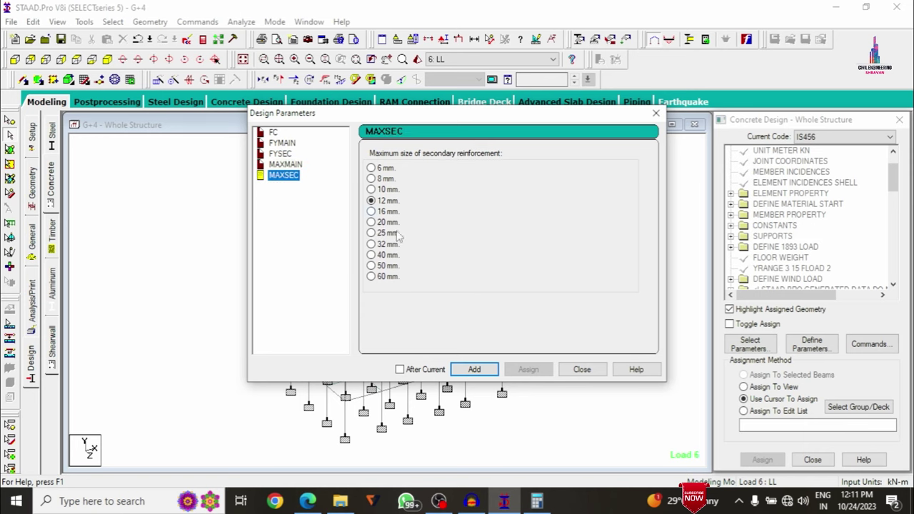
click(475, 370)
click(582, 369)
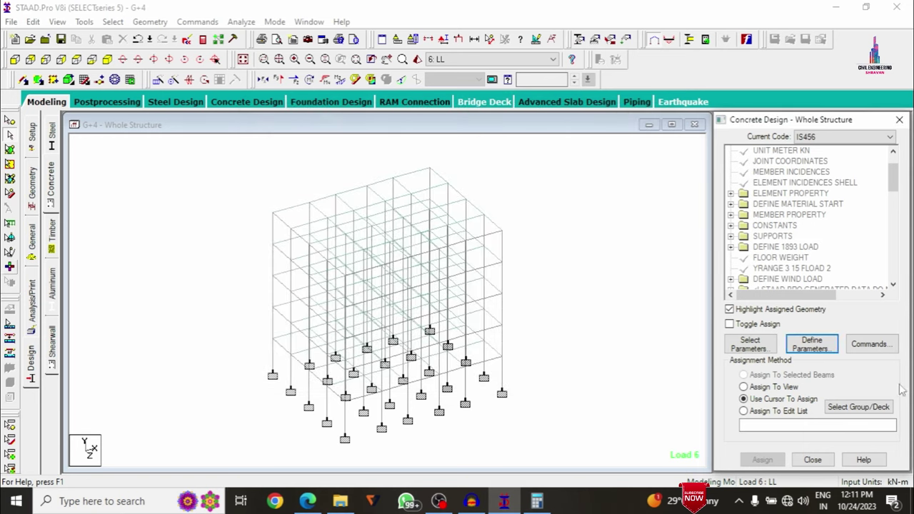
Step: Add the DESIGN BEAM, DESIGN COLUMN, DESIGN SLAB/ELEMENT and TAKE OFF commands to the concrete design
click(870, 346)
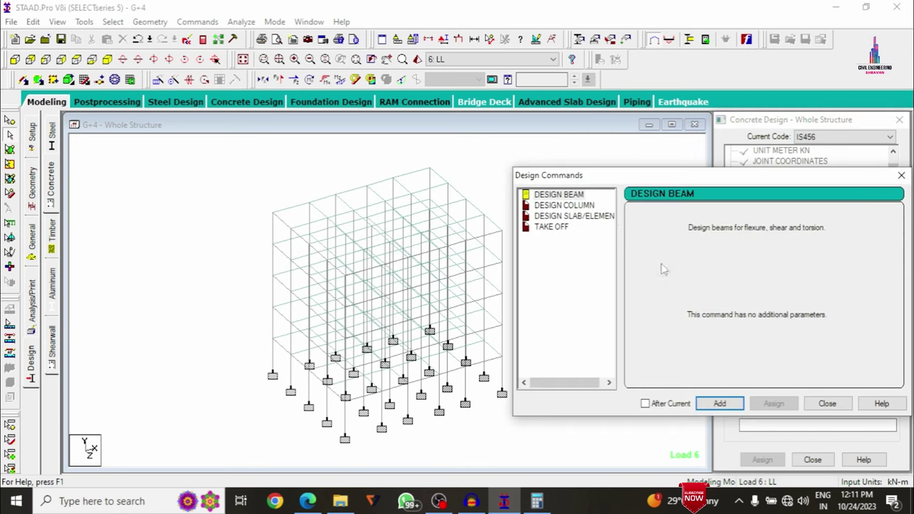
click(571, 195)
click(721, 404)
click(564, 205)
click(720, 403)
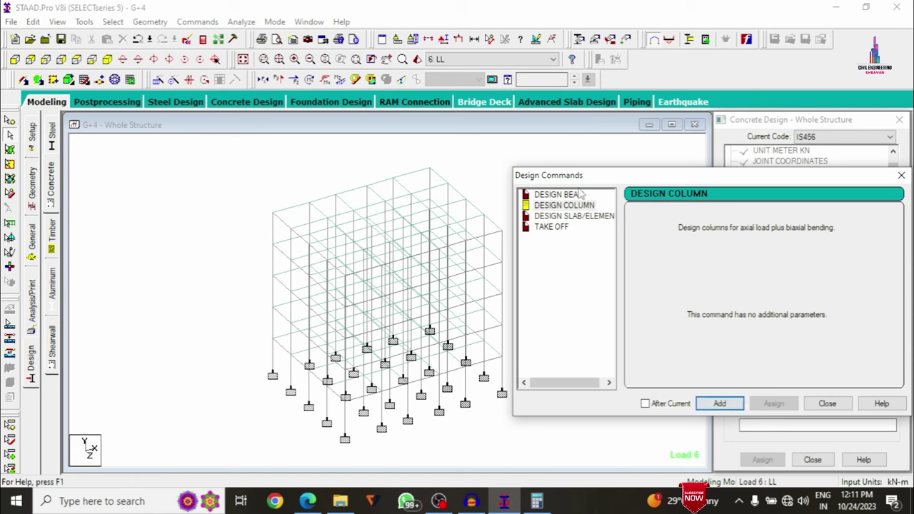
click(574, 216)
click(719, 404)
click(551, 226)
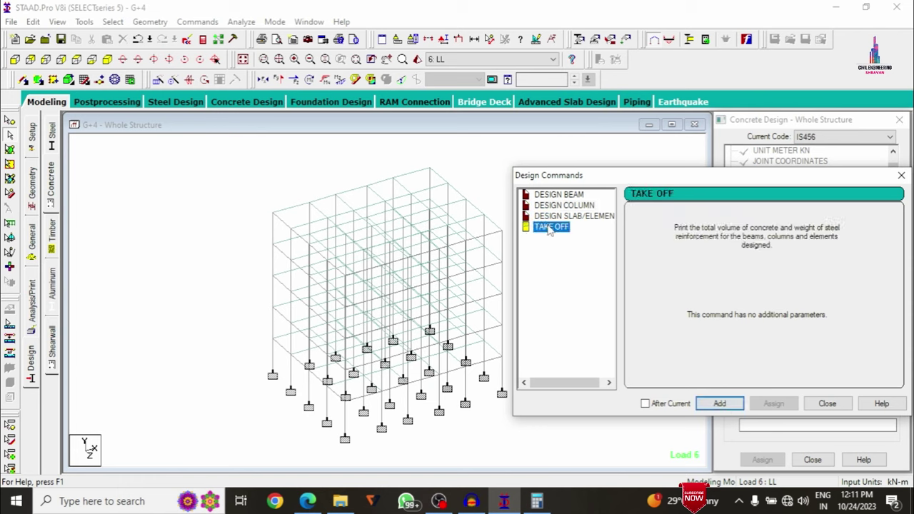
click(720, 403)
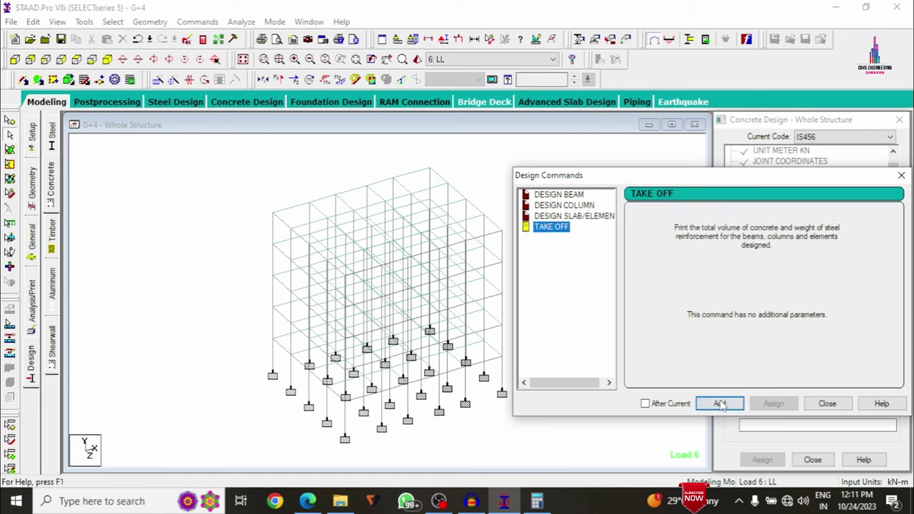
click(828, 403)
Step: Assign the FC 30000 parameter to the whole view of the structure
click(897, 169)
drag(891, 179, 883, 262)
click(786, 183)
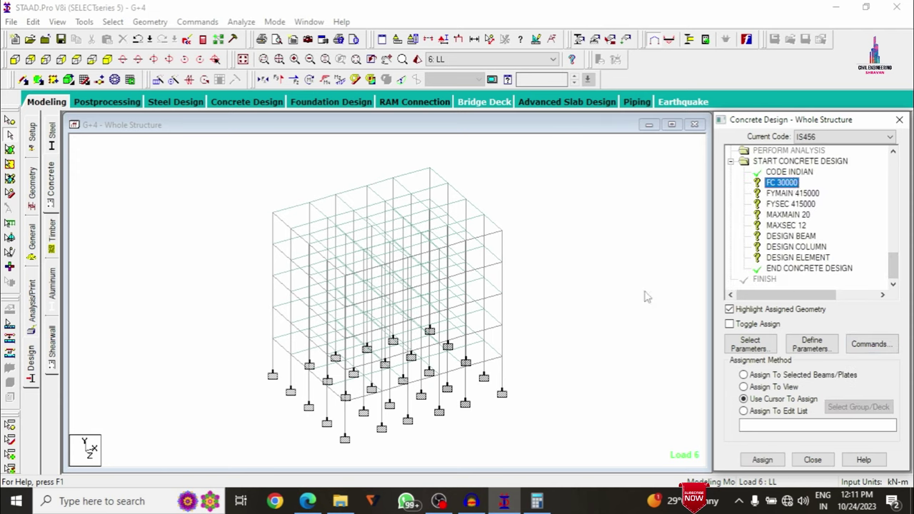
click(744, 387)
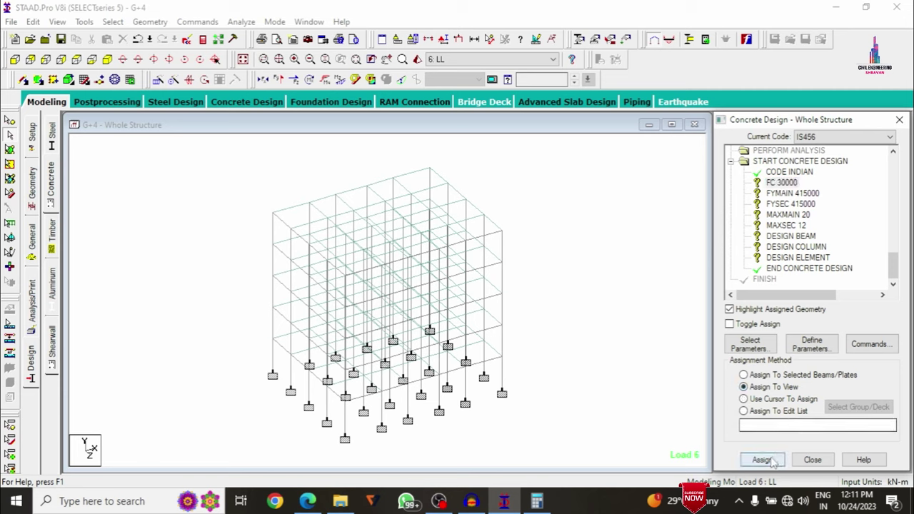
click(762, 460)
click(821, 327)
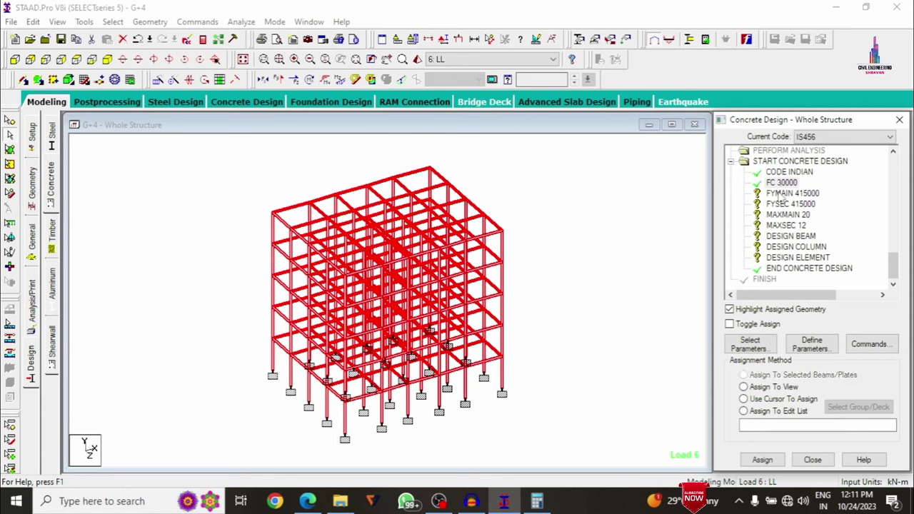
Step: Assign the FYMAIN 415000 and FYSEC 415000 parameters to the whole view
click(768, 386)
click(762, 460)
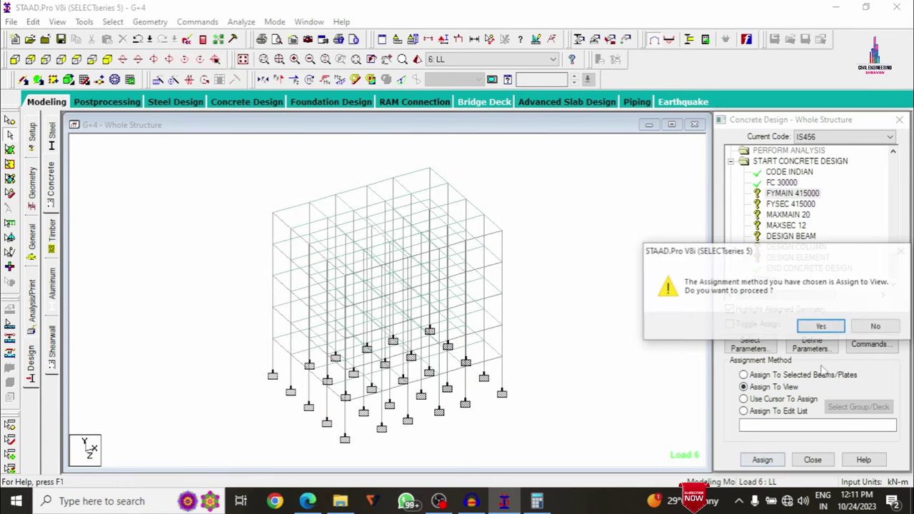
click(828, 328)
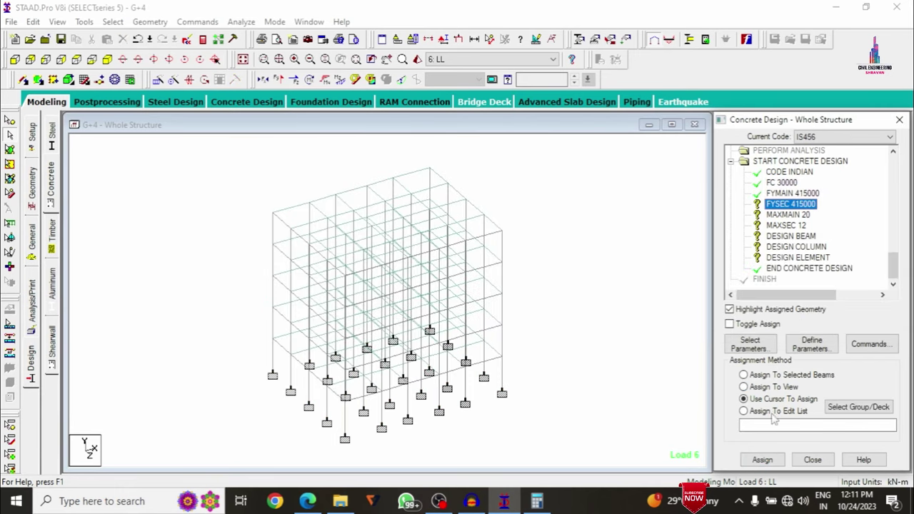
click(762, 460)
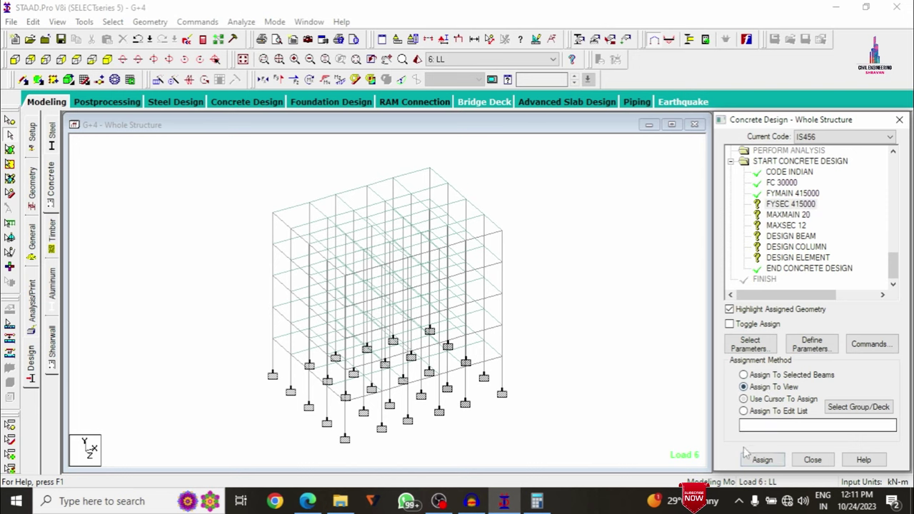
click(820, 327)
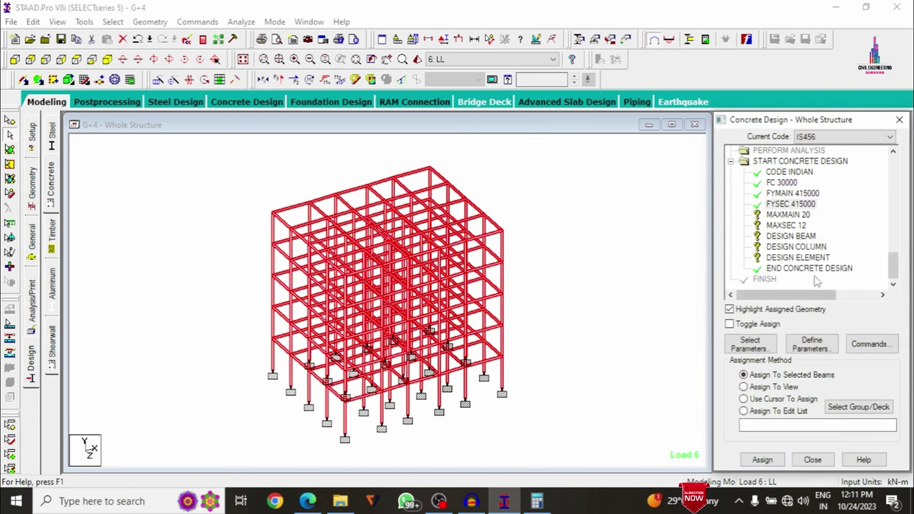
Step: Assign the MAXMAIN 20 and MAXSEC 12 parameters to the whole view
click(792, 214)
click(753, 386)
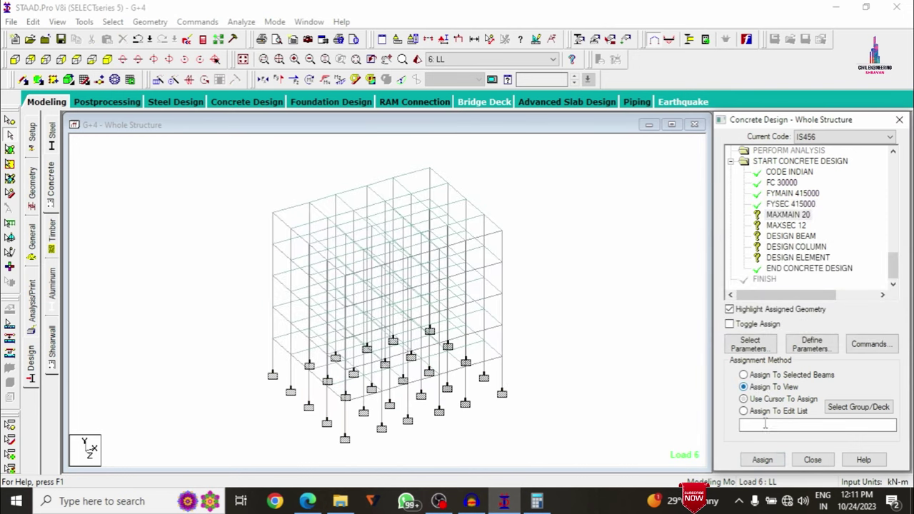
click(762, 460)
click(822, 328)
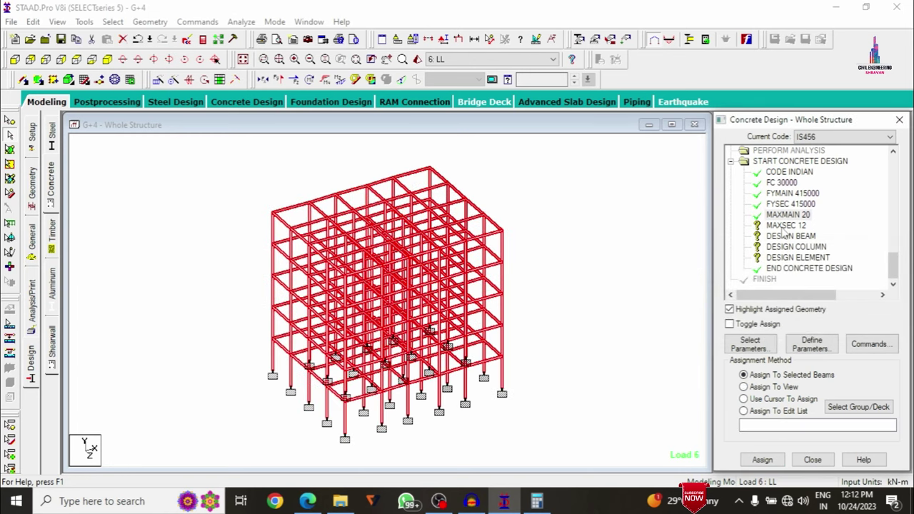
click(760, 388)
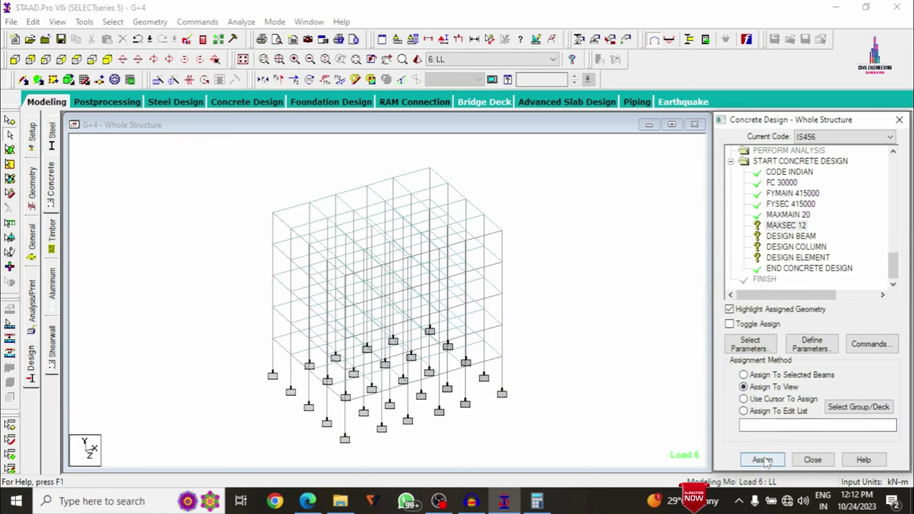
click(762, 460)
click(820, 327)
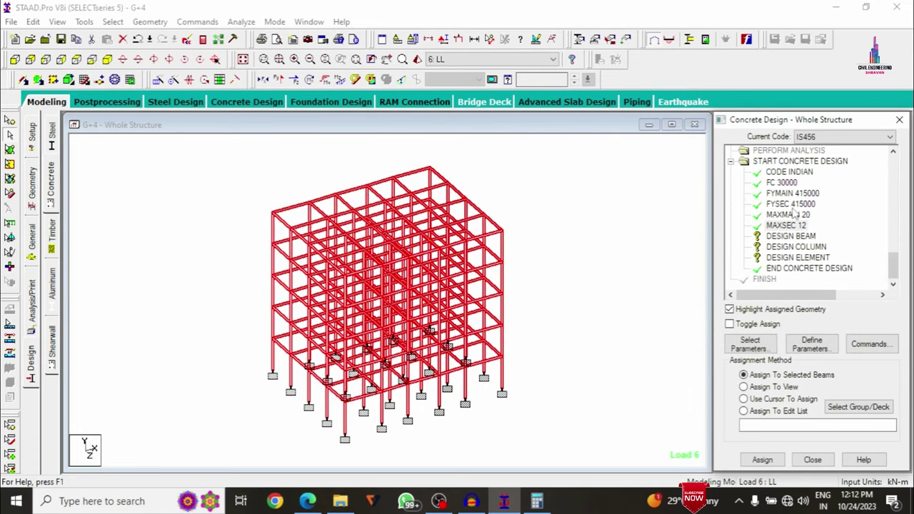
Step: Assign the DESIGN BEAM command to all members parallel to the X and Z axes
click(760, 236)
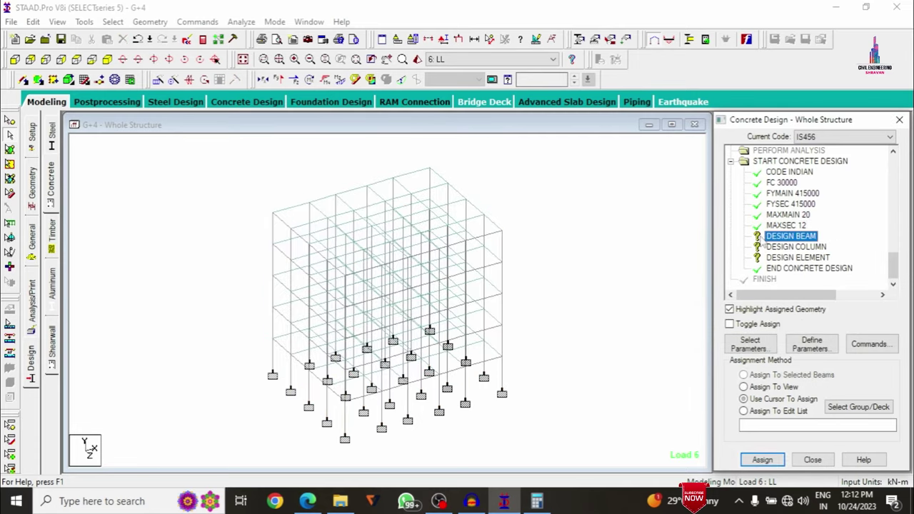
click(113, 22)
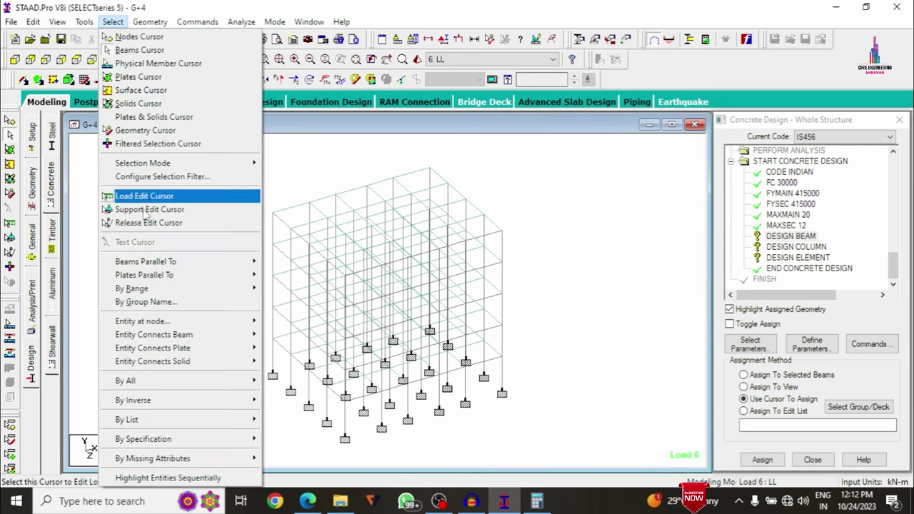
mouse_move(256, 275)
click(277, 262)
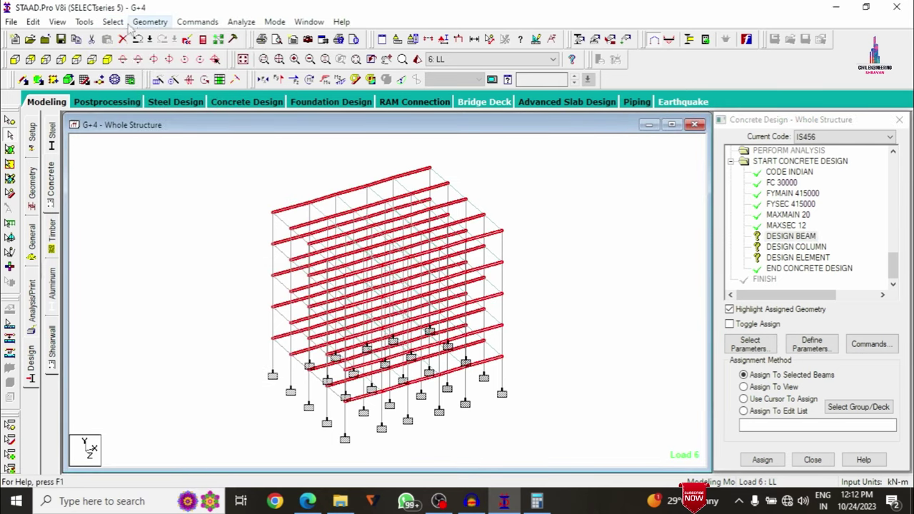
click(113, 22)
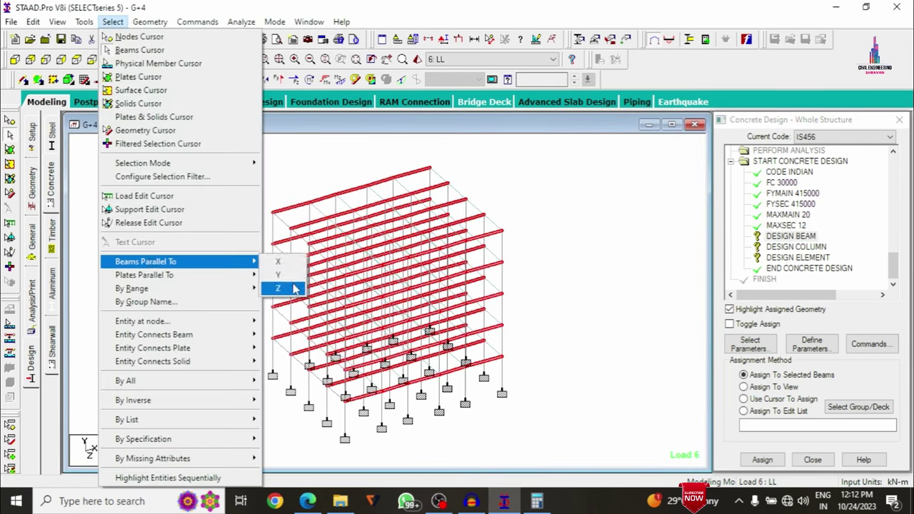
click(291, 288)
click(763, 461)
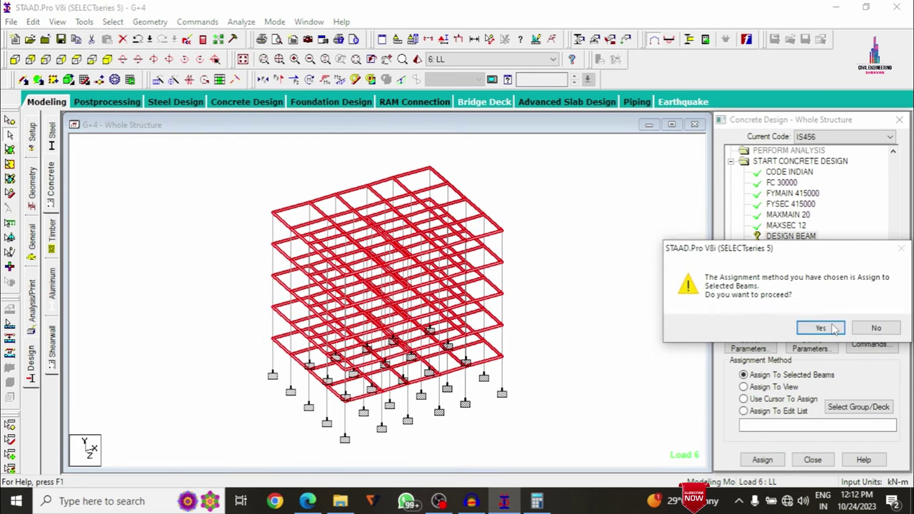
click(819, 328)
Step: Assign the DESIGN COLUMN command to all vertical members parallel to the Y axis
click(798, 247)
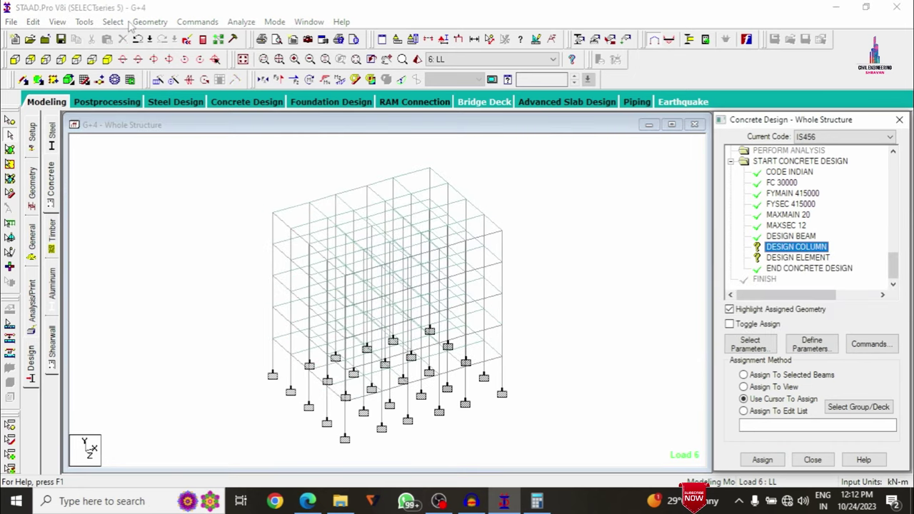
click(113, 21)
mouse_move(253, 262)
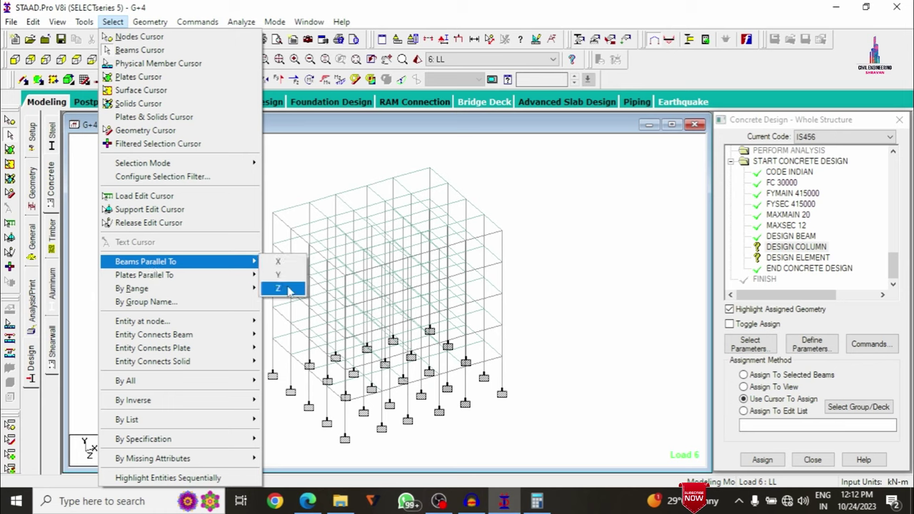
click(288, 289)
click(763, 460)
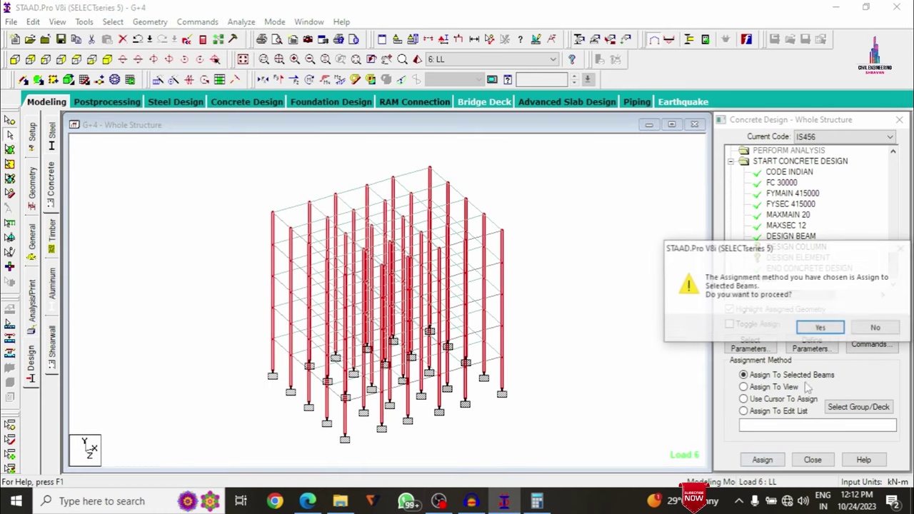
click(820, 327)
Step: Assign the DESIGN ELEMENT command to the whole view
click(775, 259)
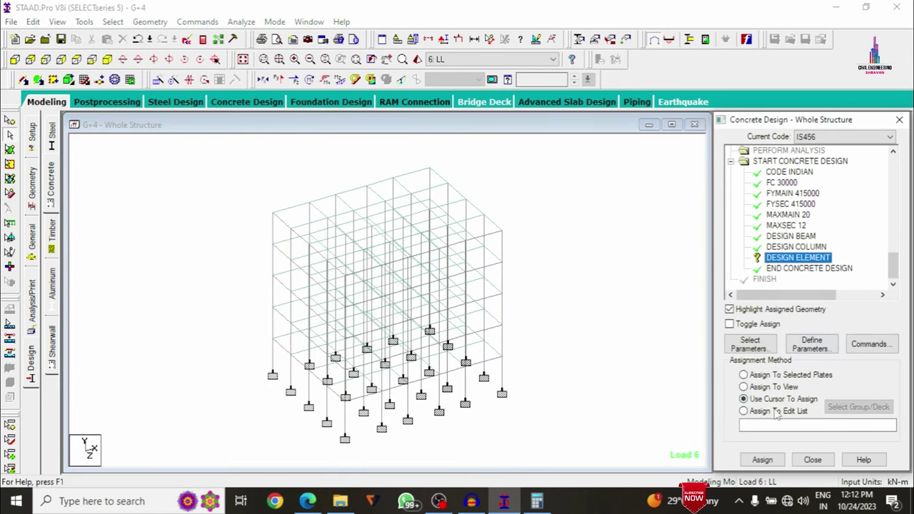
click(746, 386)
click(761, 460)
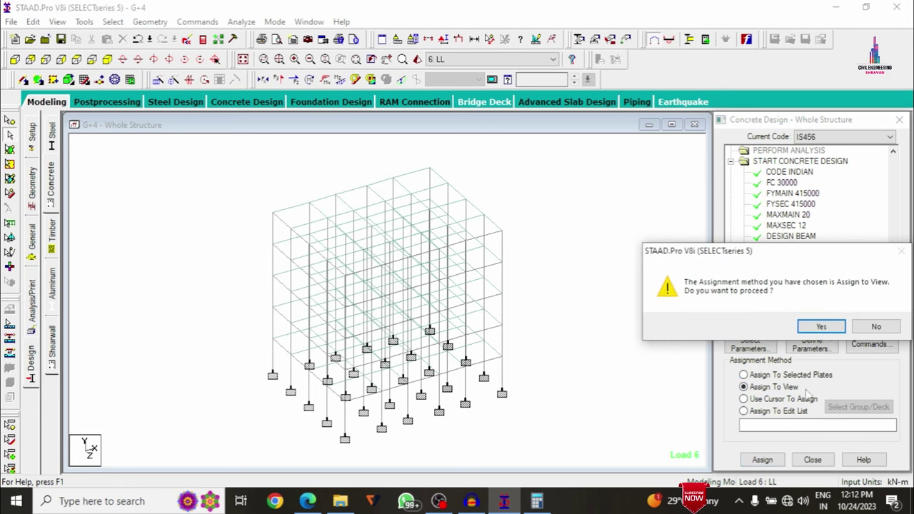
click(822, 327)
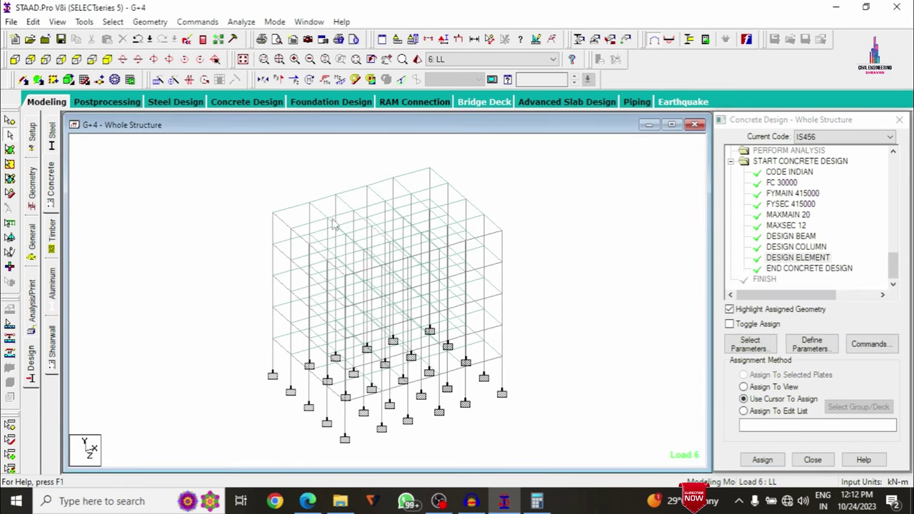
Step: Add a Perform Analysis command with the No Print option and run the analysis and concrete design of the structure
click(31, 309)
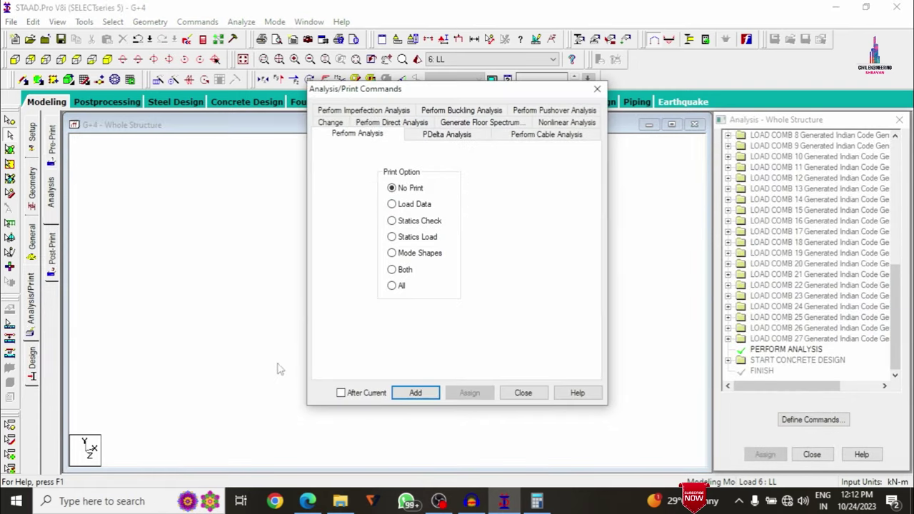
click(415, 393)
click(523, 393)
click(241, 21)
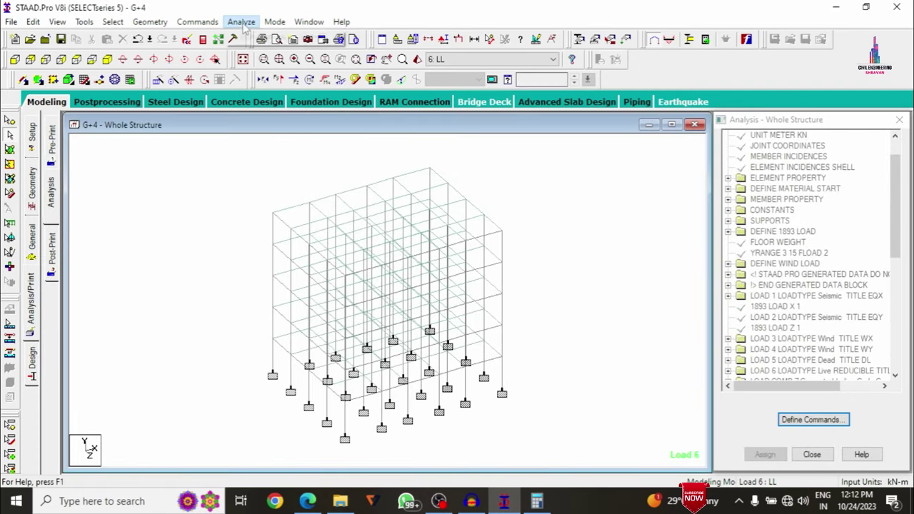
click(268, 34)
click(374, 282)
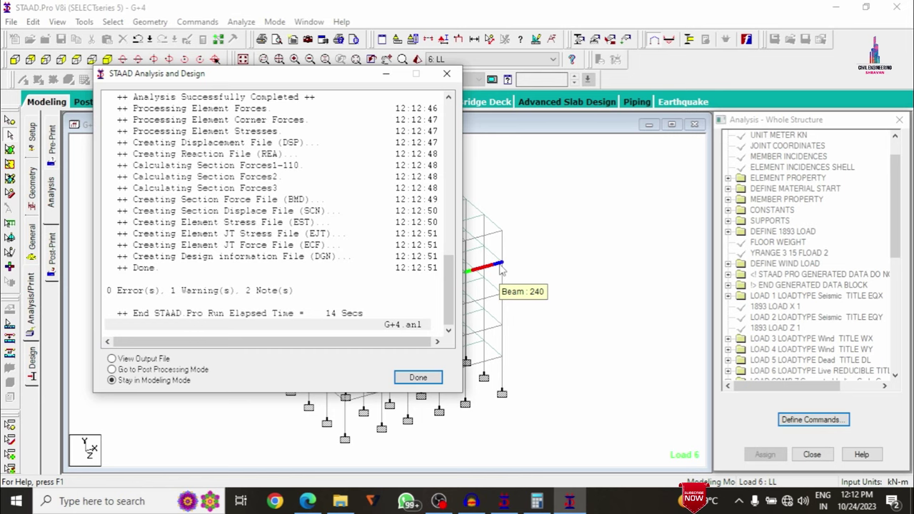
Step: Enter post-processing mode from the finished analysis and turn off the deflected shape display on the structure
click(193, 370)
click(418, 377)
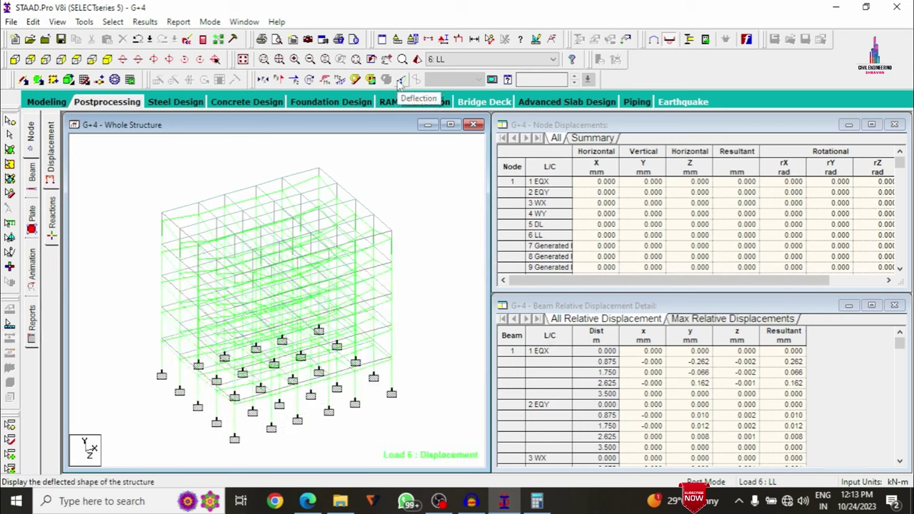
click(400, 81)
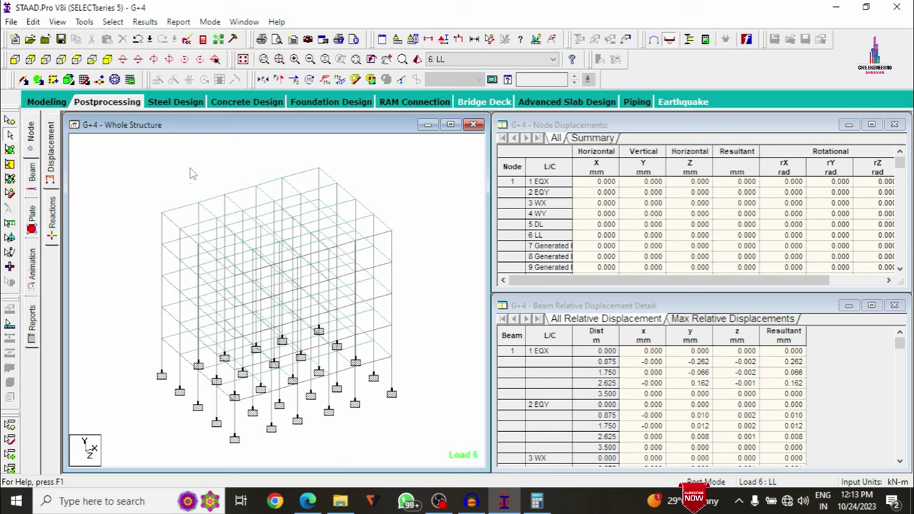
Step: Inspect the concrete design details of the corner beam at roof level and the one at the lowest beam level
double_click(179, 209)
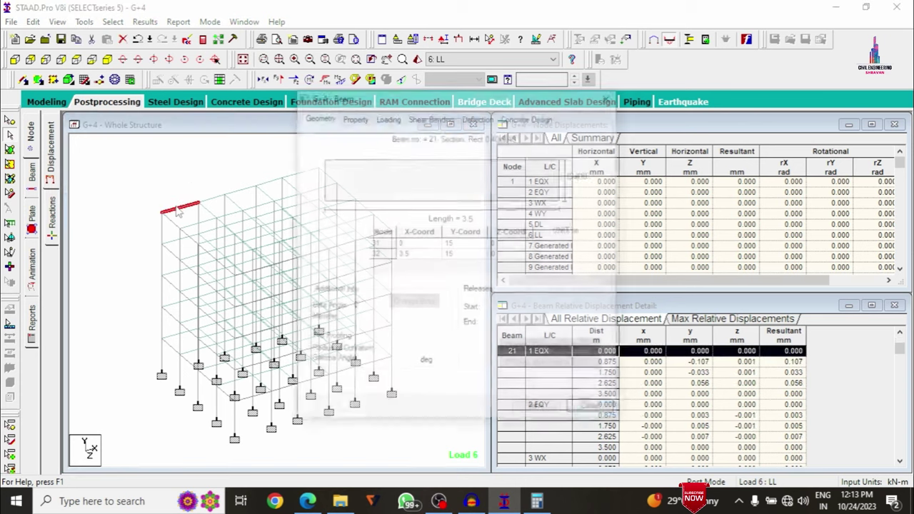
click(516, 116)
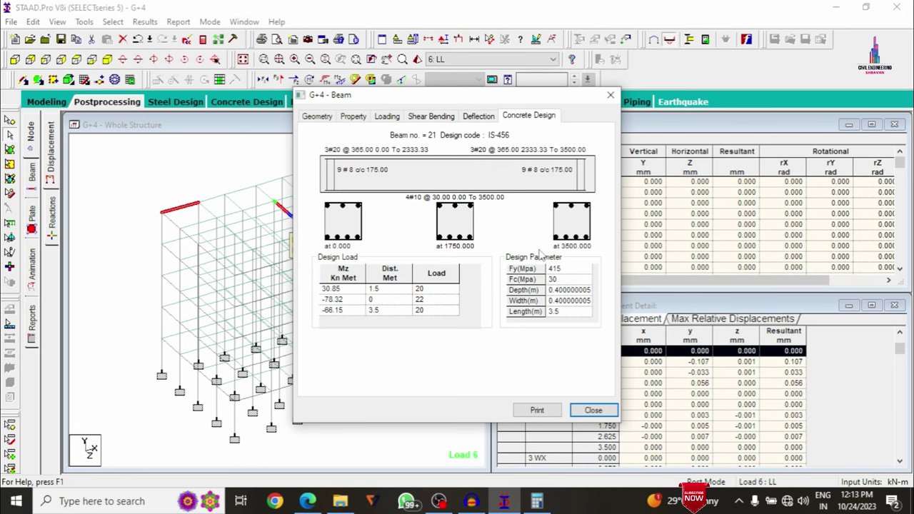
click(593, 411)
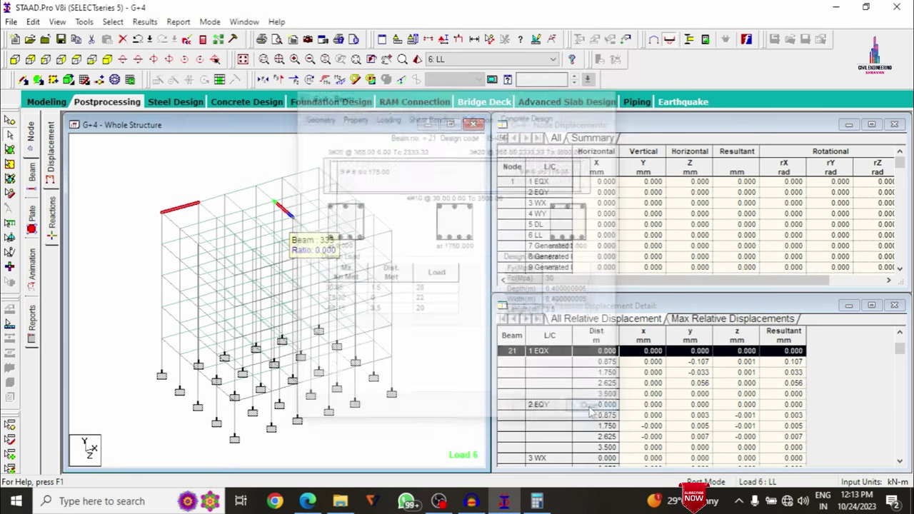
double_click(173, 337)
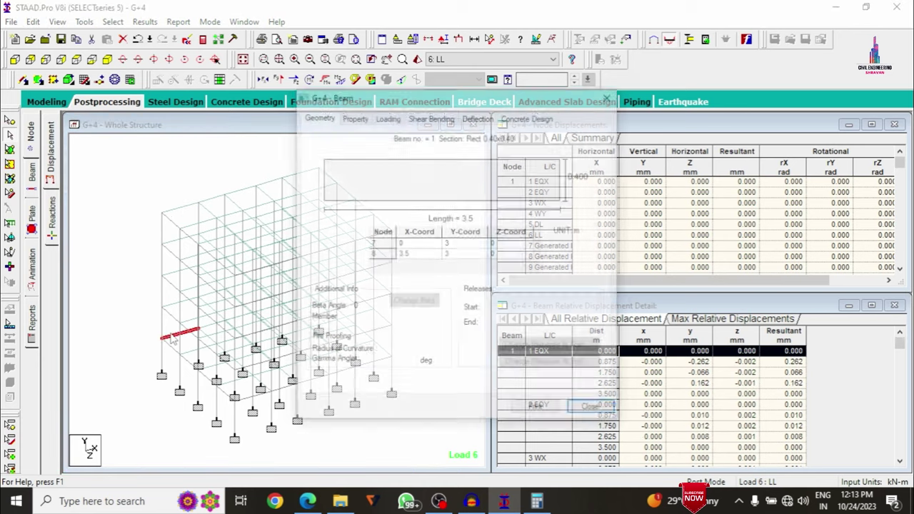
click(508, 116)
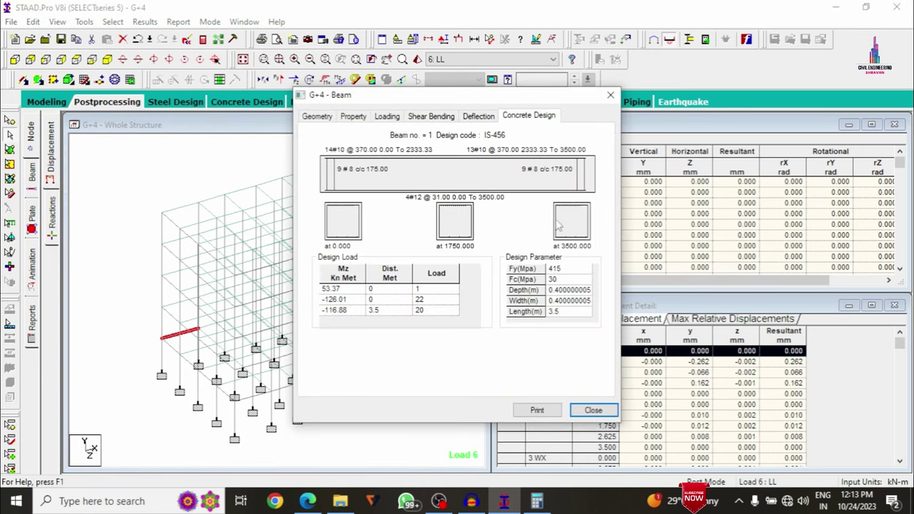
click(611, 94)
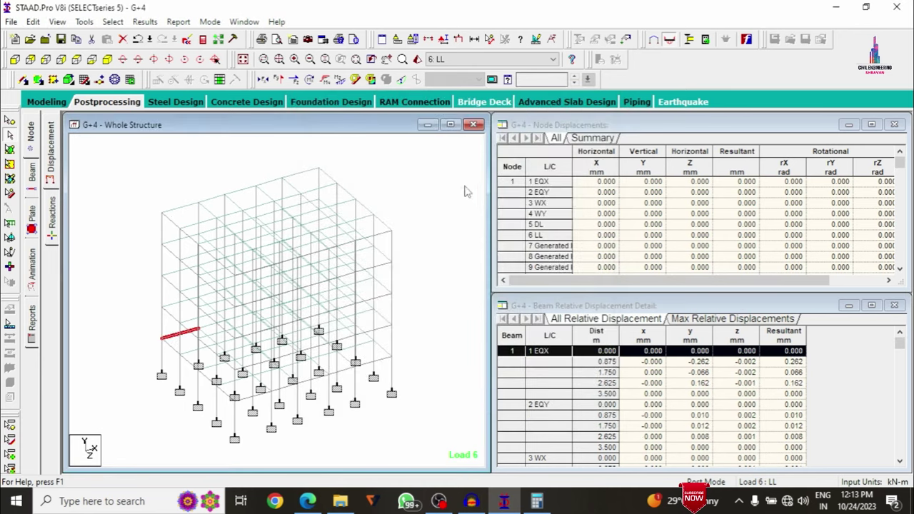
Step: Inspect the concrete design details of an outer corner column, beam no. 269
double_click(392, 284)
click(511, 119)
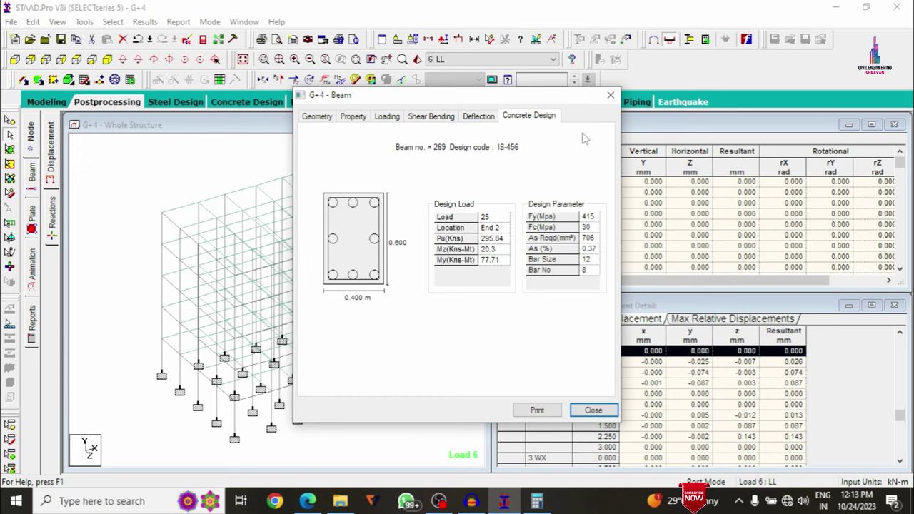
click(610, 95)
click(421, 175)
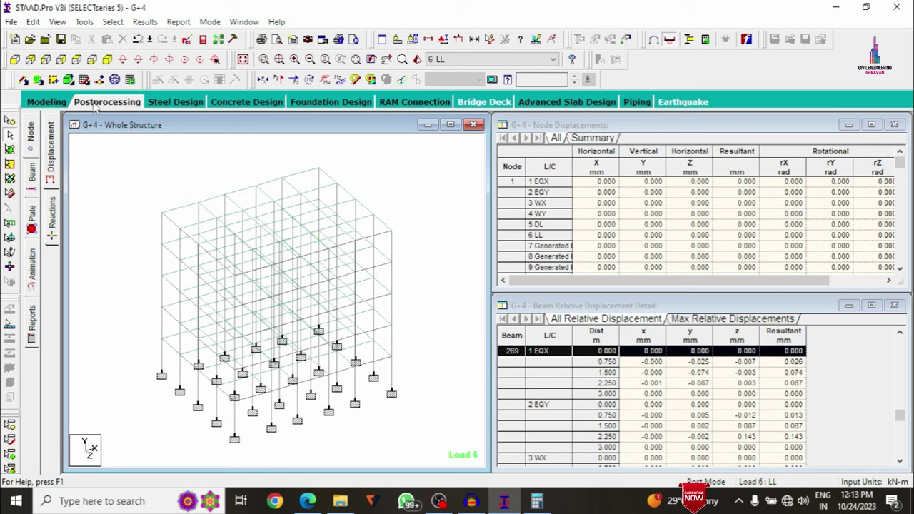
Step: Inspect the roof corner plate's property constants, centre stresses, corner stresses, principal stresses and displacements
click(10, 150)
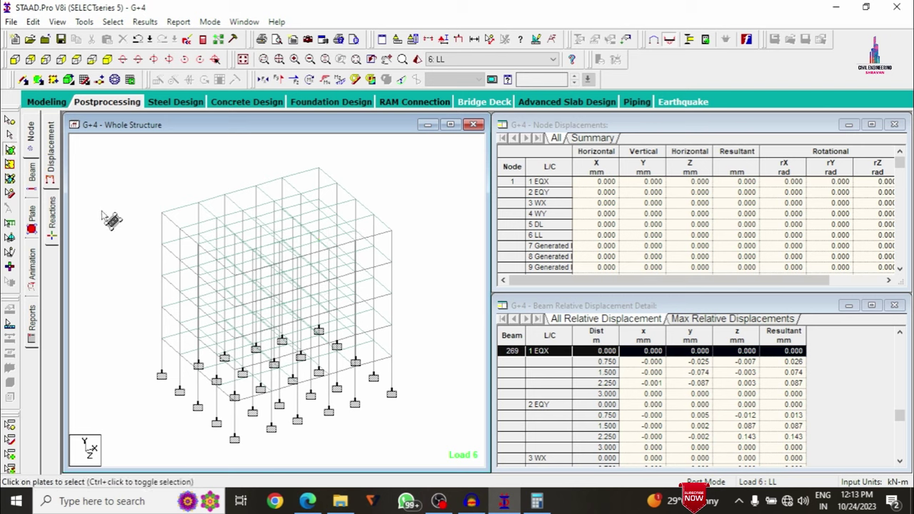
right_click(205, 218)
double_click(203, 217)
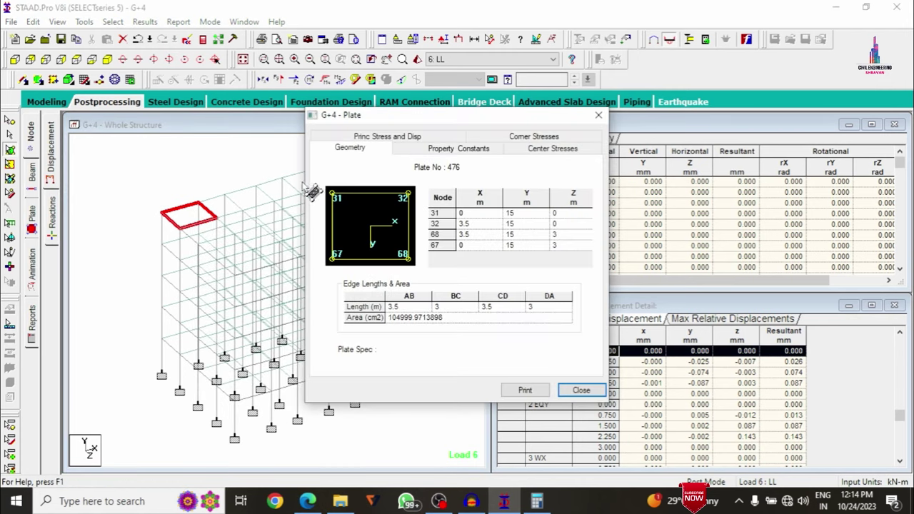
click(439, 151)
click(527, 151)
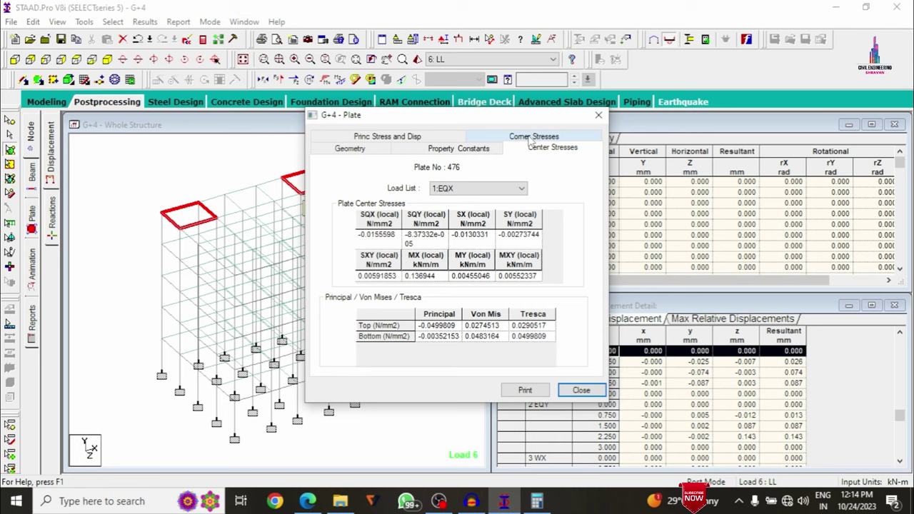
click(532, 138)
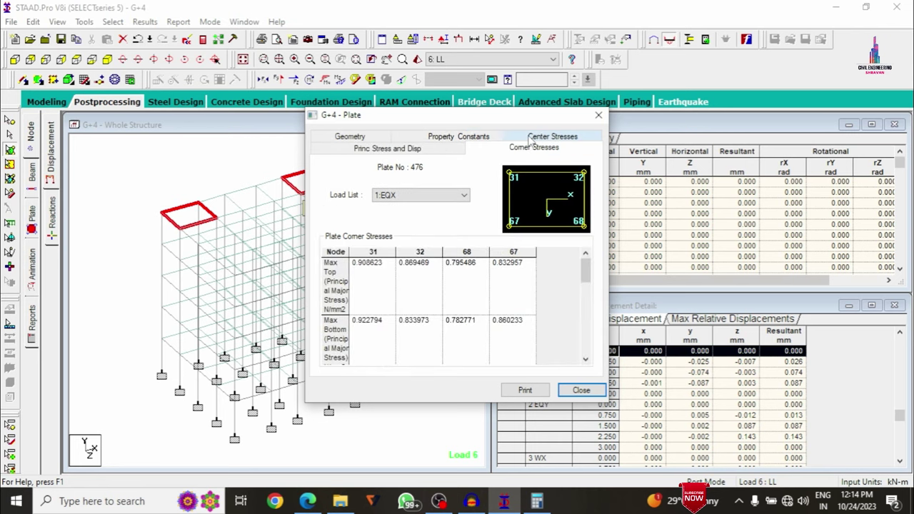
click(422, 137)
click(363, 140)
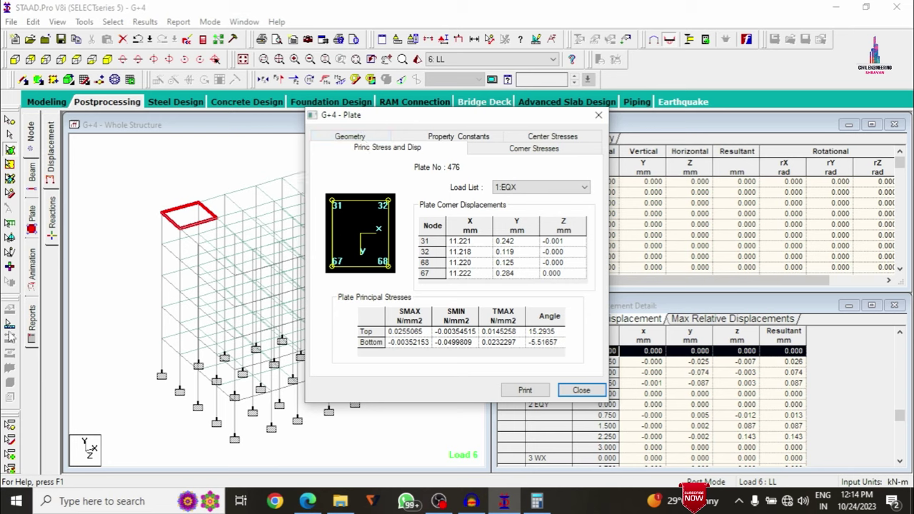
click(575, 396)
click(334, 172)
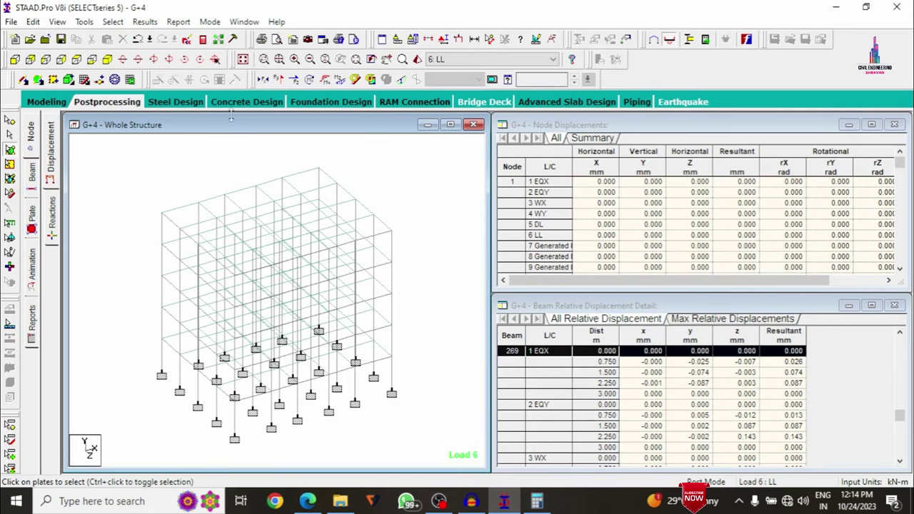
Step: Open the analysis output file full screen and read the beam reinforcement results in its concrete design section
click(203, 40)
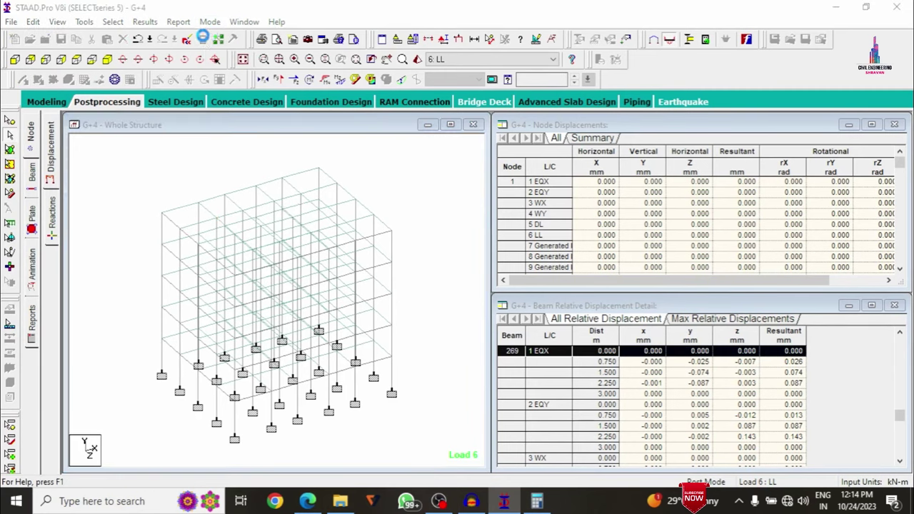
click(866, 6)
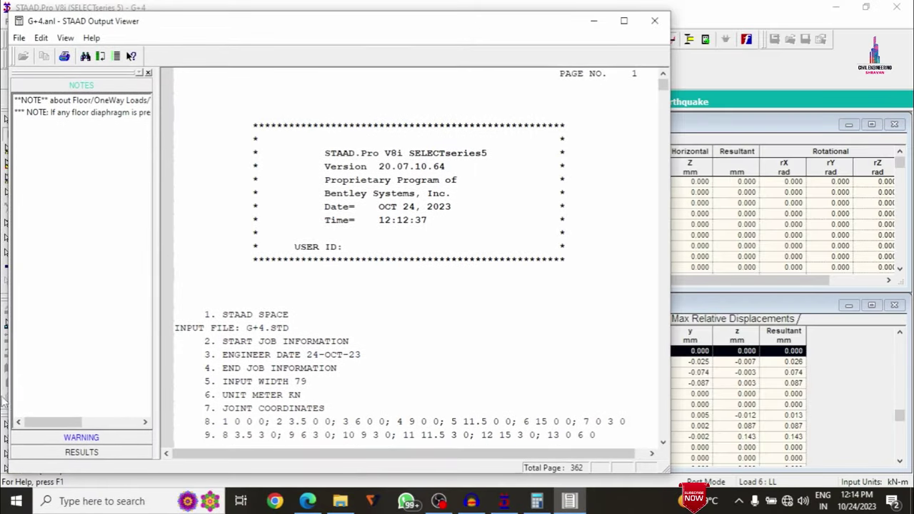
click(624, 20)
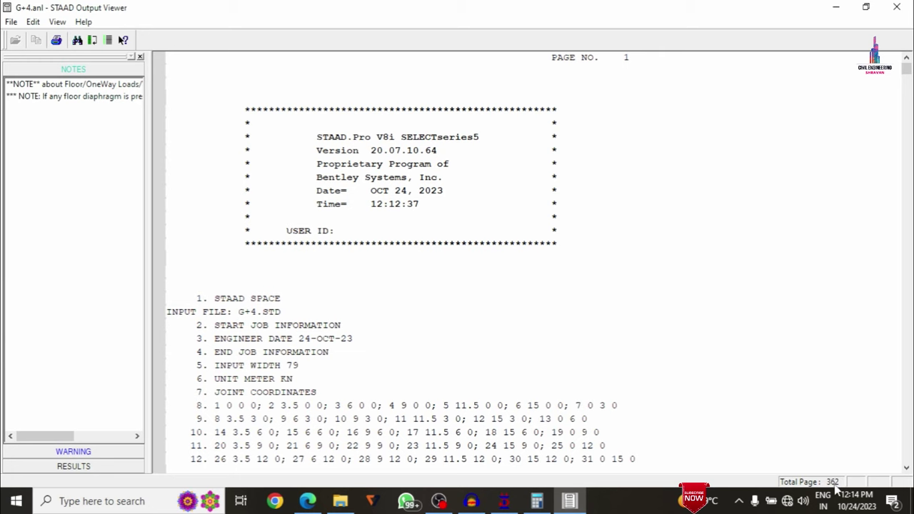
click(89, 468)
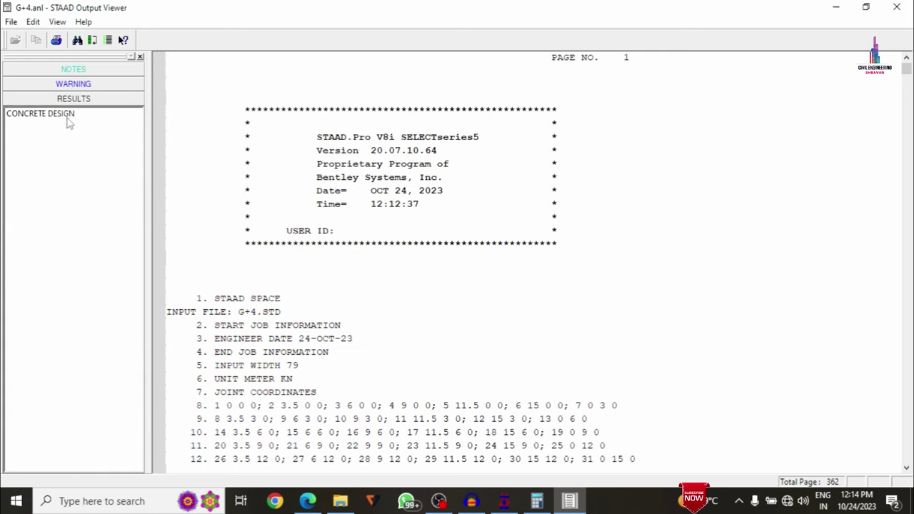
click(68, 119)
scroll(465, 243, down, 2)
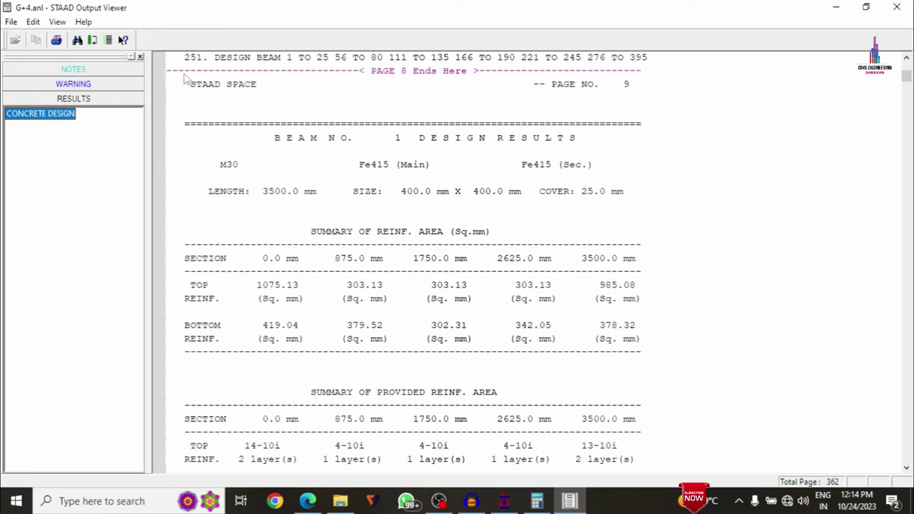
mouse_move(189, 127)
mouse_down()
mouse_move(321, 336)
mouse_move(415, 408)
mouse_up()
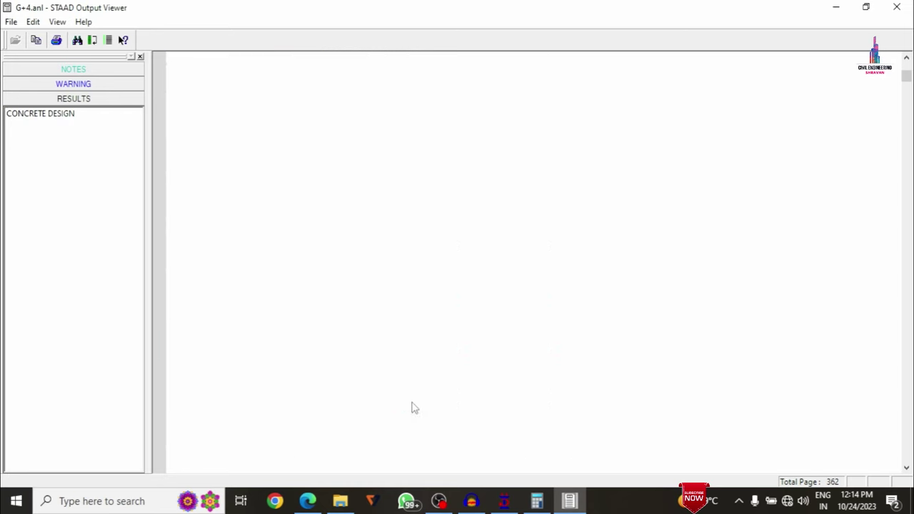
scroll(613, 203, down, 15)
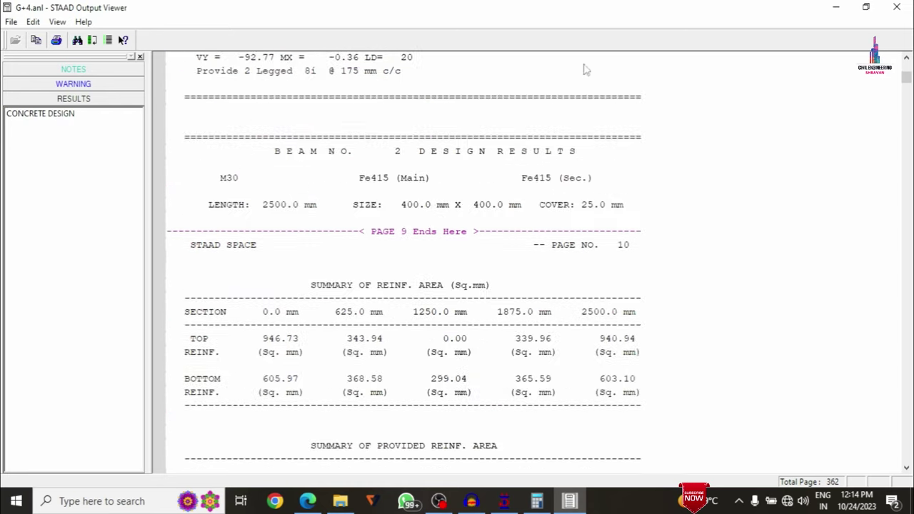
Step: Read the column design results in the output file, from around column no. 192
drag(906, 76, 905, 409)
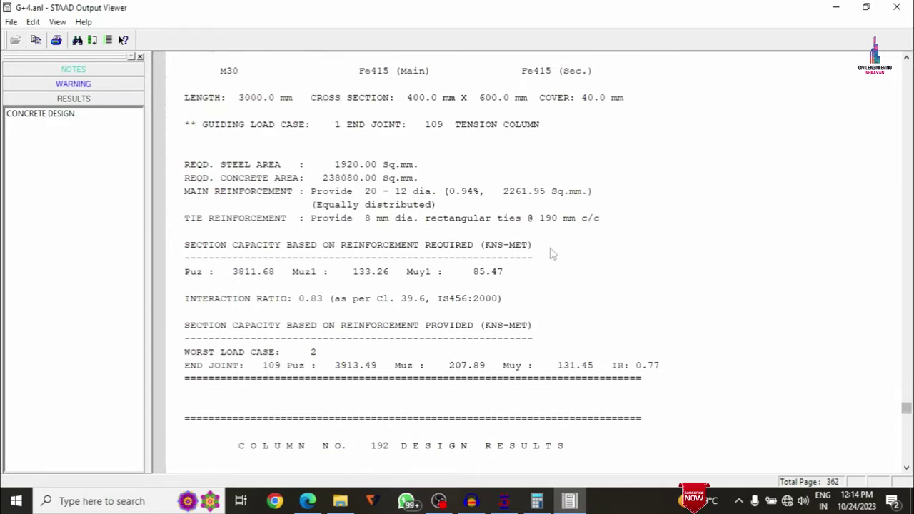
scroll(561, 244, down, 3)
scroll(574, 238, down, 7)
scroll(576, 236, up, 5)
scroll(576, 236, down, 14)
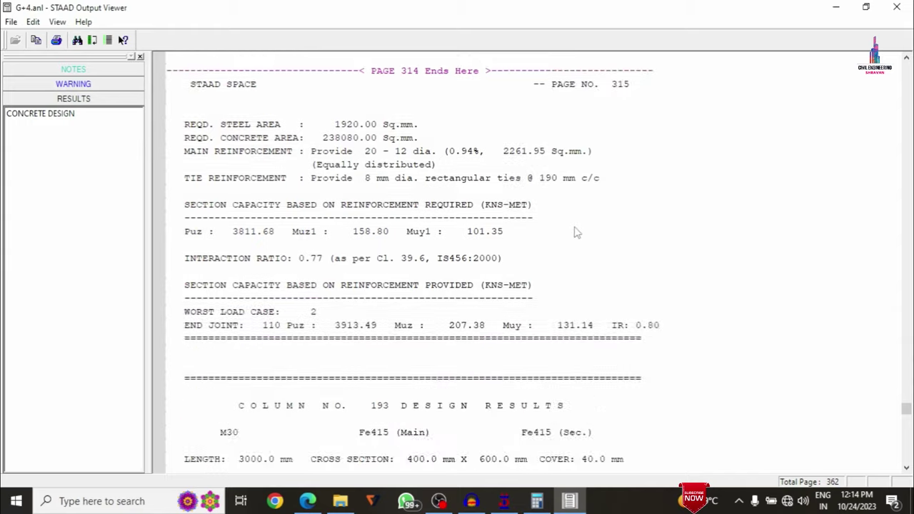
Step: Find the element design summary in the output file, mark the top row of element 396, and close the output file
drag(906, 411, 906, 486)
scroll(802, 306, up, 20)
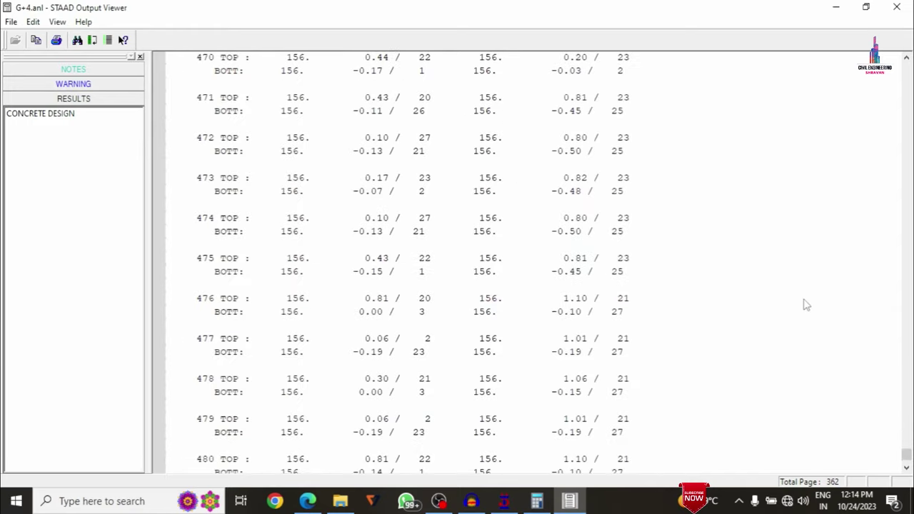
scroll(803, 300, up, 20)
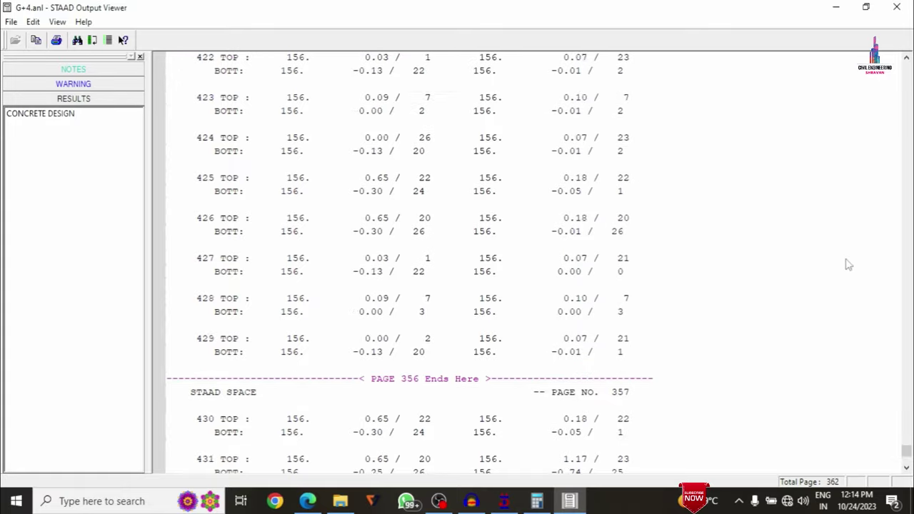
scroll(765, 240, up, 20)
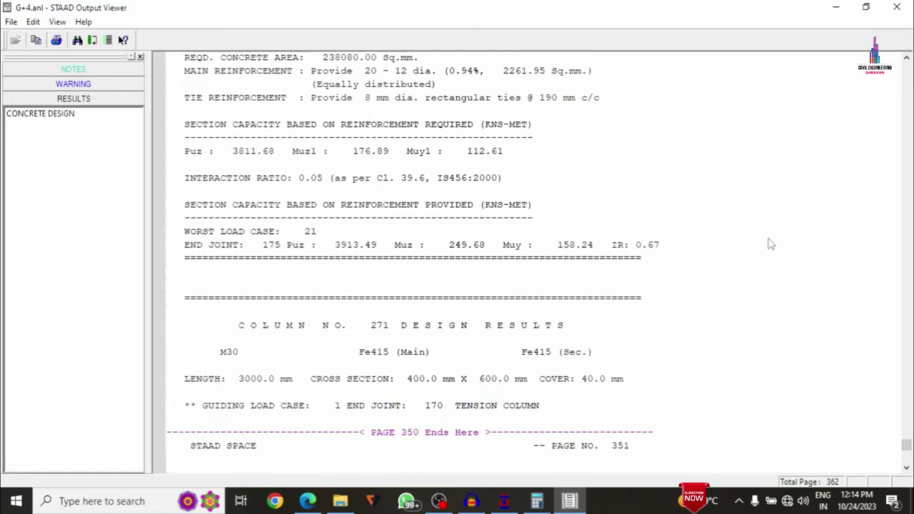
scroll(765, 240, down, 20)
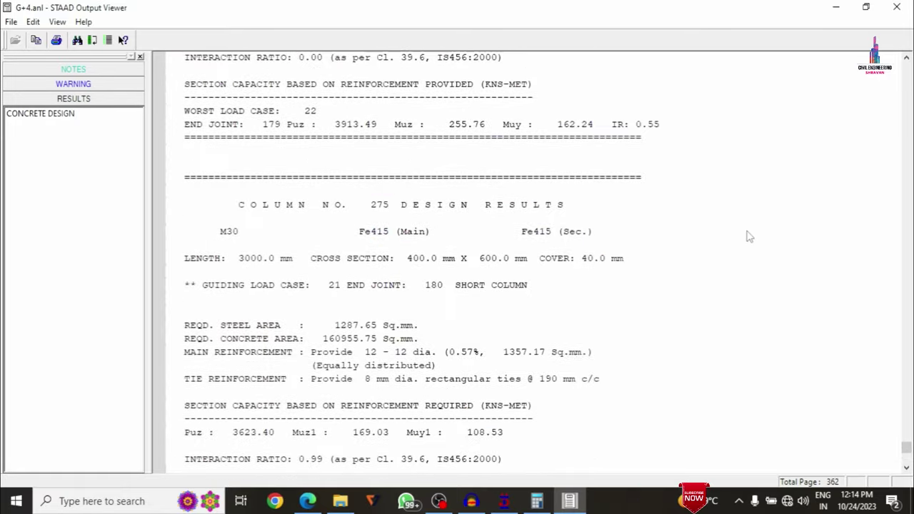
scroll(755, 236, down, 2)
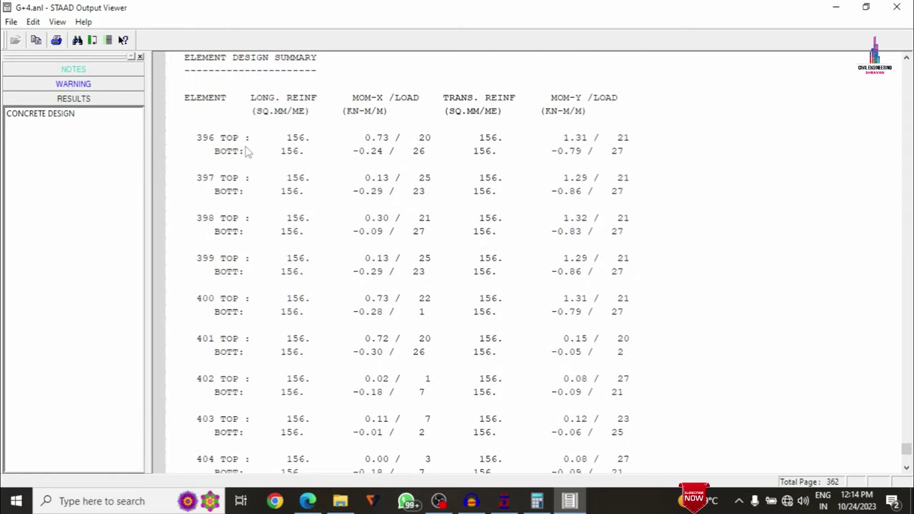
click(247, 151)
click(253, 140)
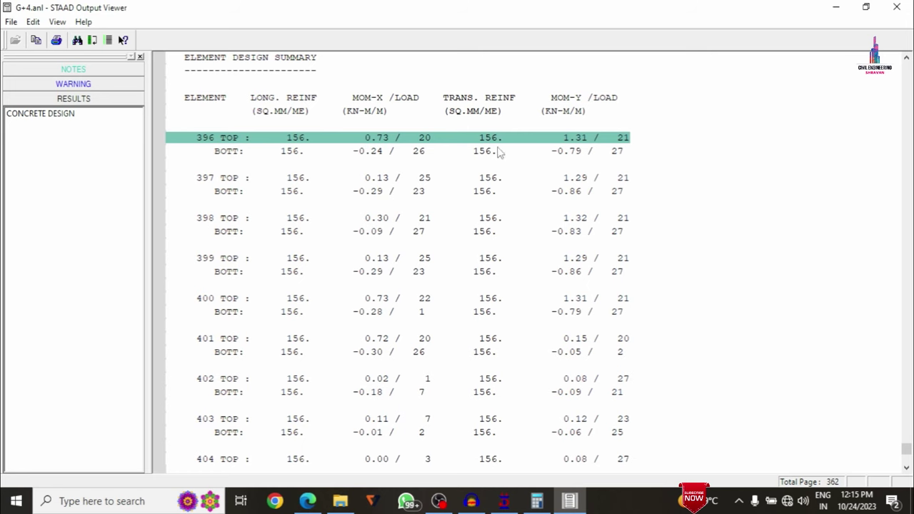
click(897, 6)
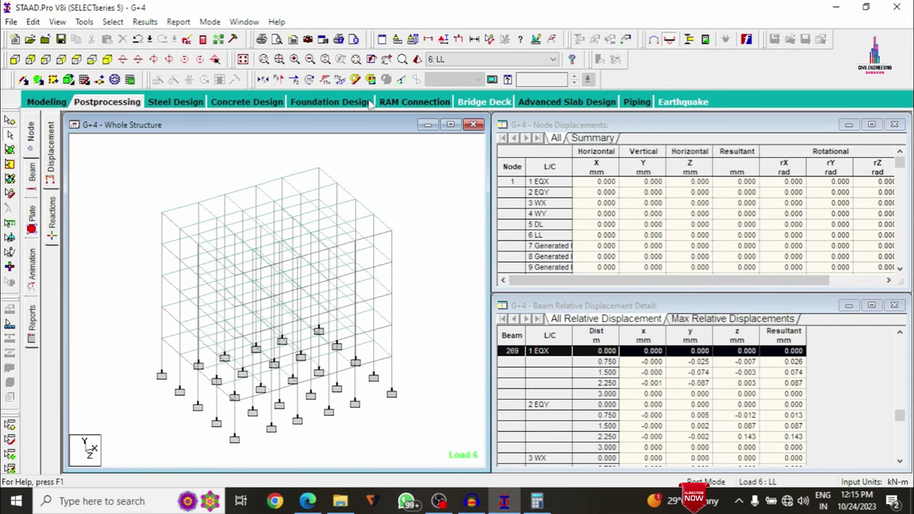
Step: Switch to foundation design using all supports and include load cases 1 to 6, EQX through LL
click(327, 103)
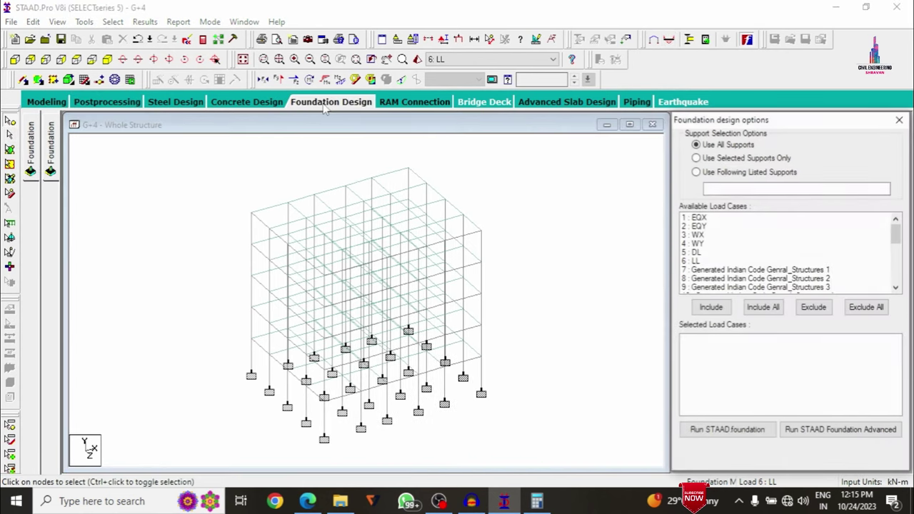
click(719, 222)
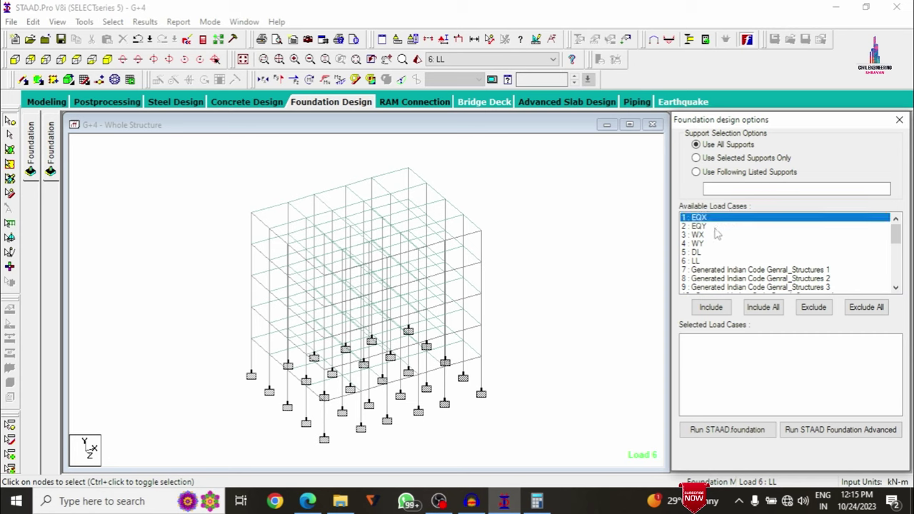
drag(716, 234, 700, 266)
click(712, 307)
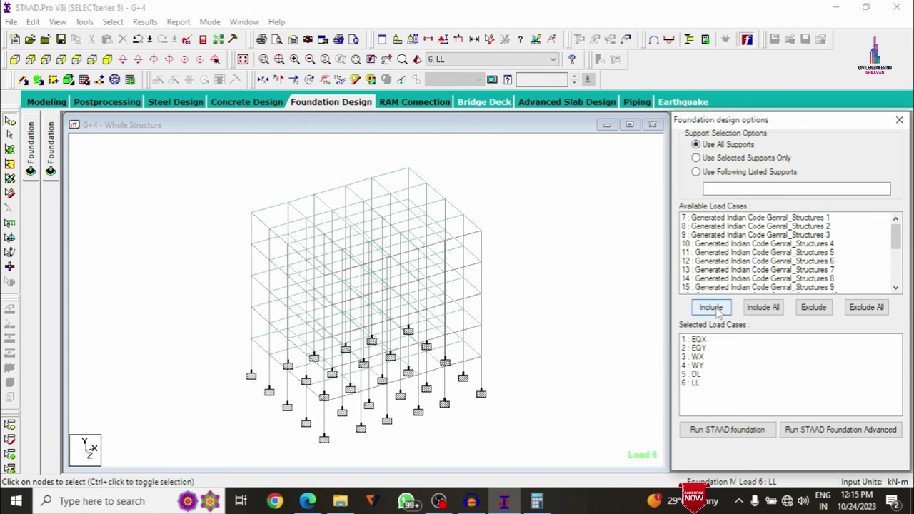
Step: Send the supports and included load cases to STAAD.foundation, maximize it and close its design progress output
click(706, 438)
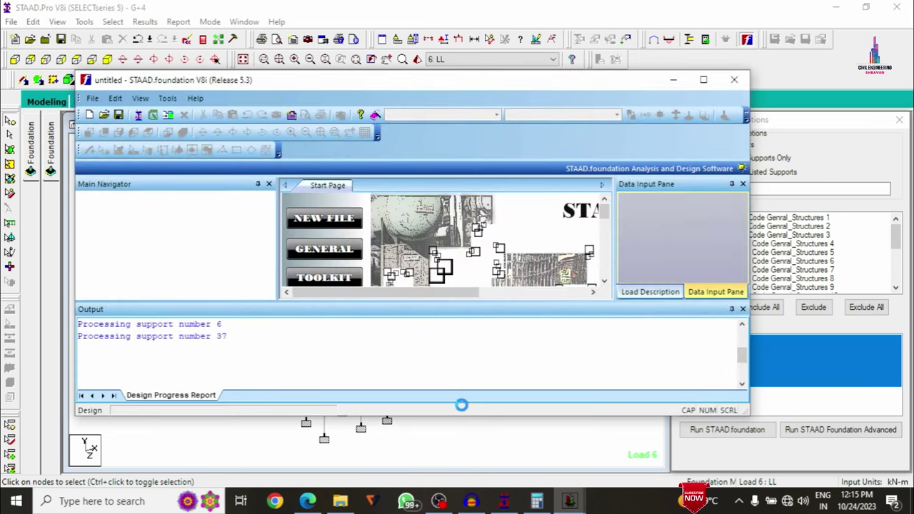
click(705, 79)
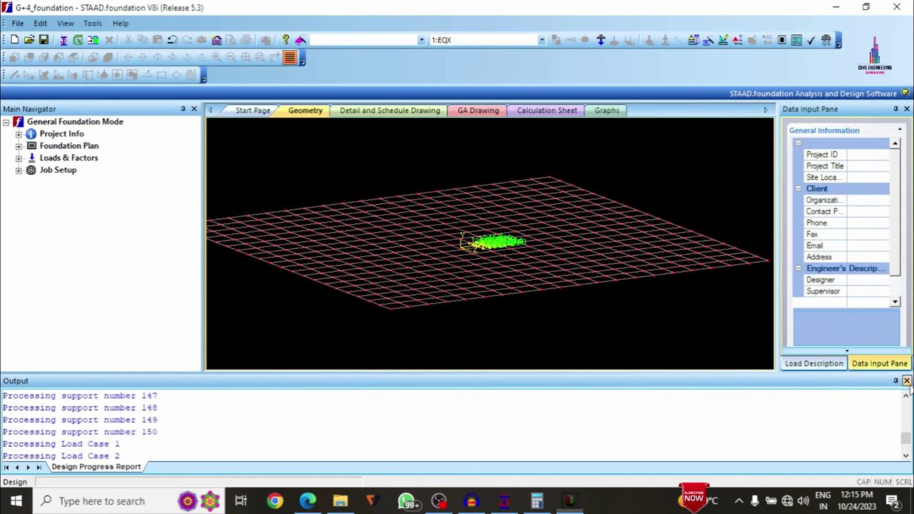
click(906, 380)
scroll(500, 296, up, 3)
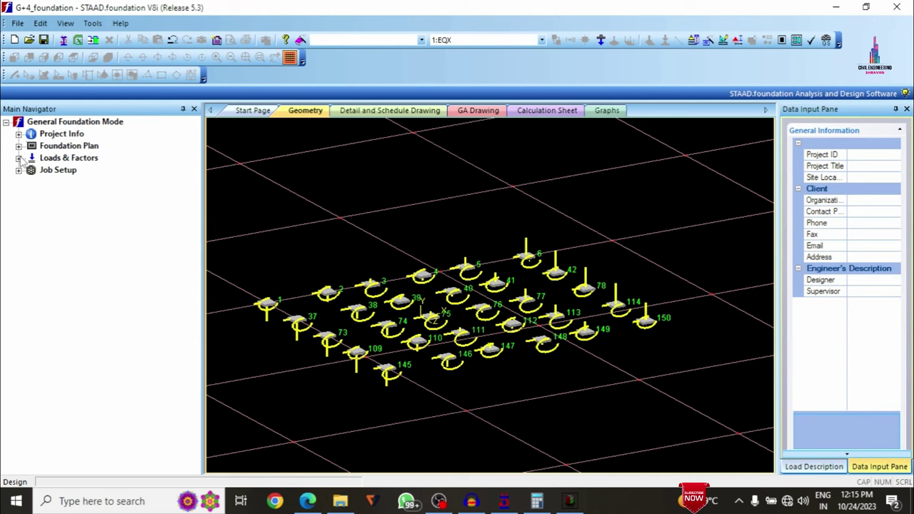
Step: Generate the service load combinations from the INDIAN load combination table, numbered from 101
click(19, 159)
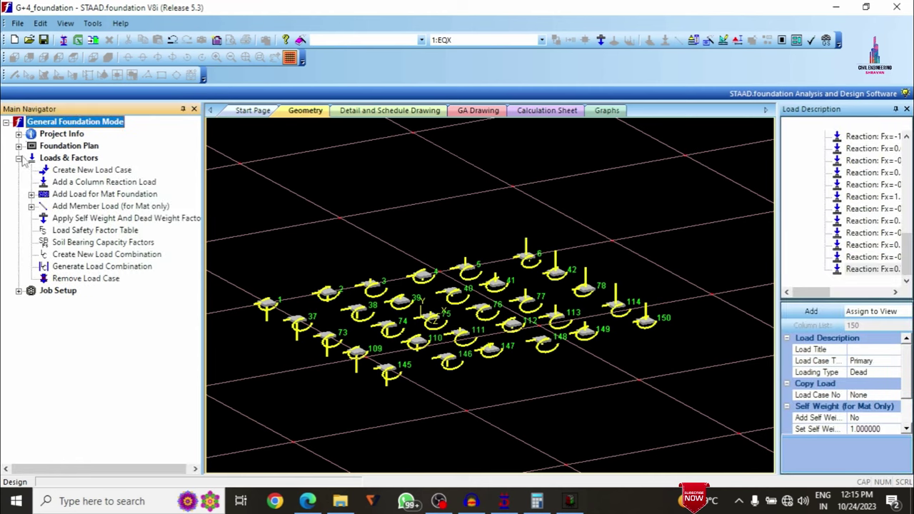
click(101, 266)
click(307, 106)
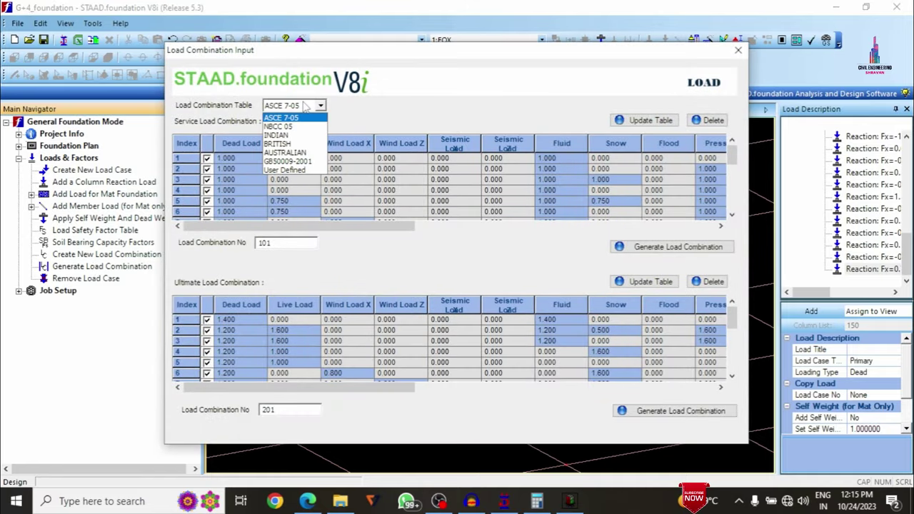
click(279, 141)
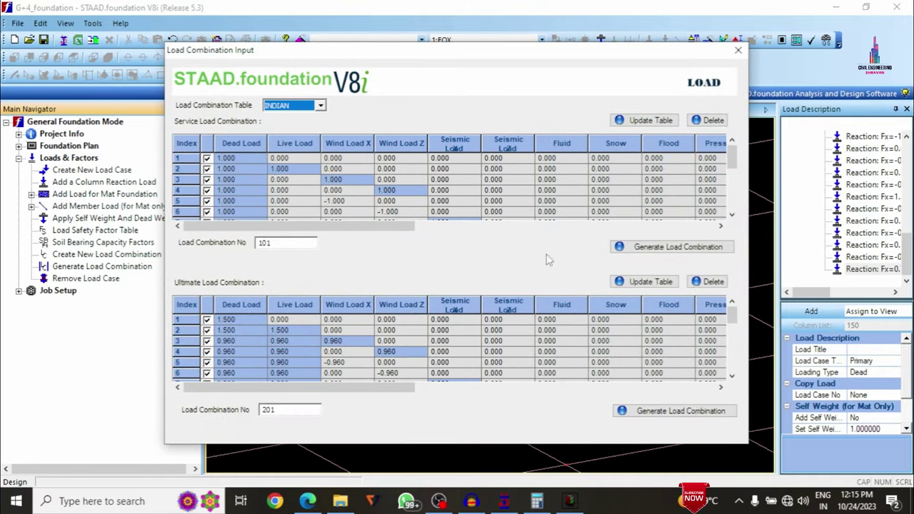
click(629, 247)
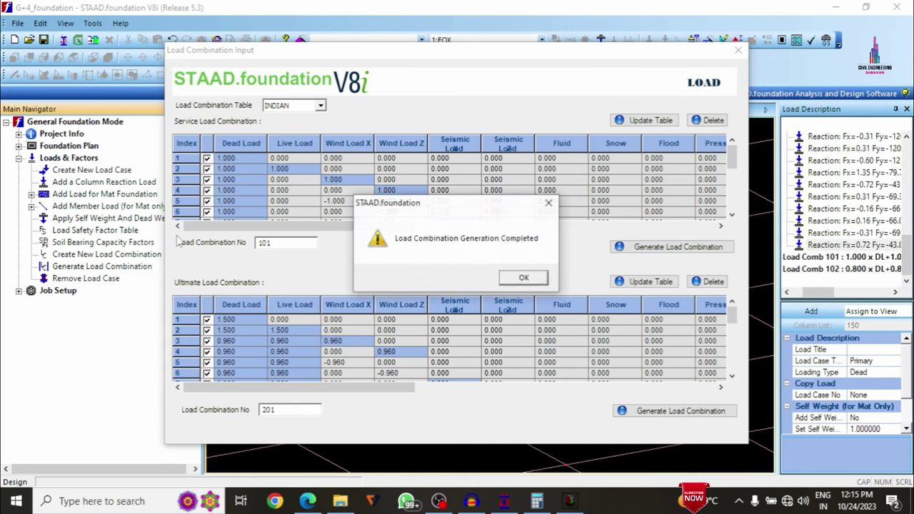
click(526, 280)
Step: Generate the ultimate load combinations from the INDIAN table, numbered from 201, and close the load combination input
click(666, 413)
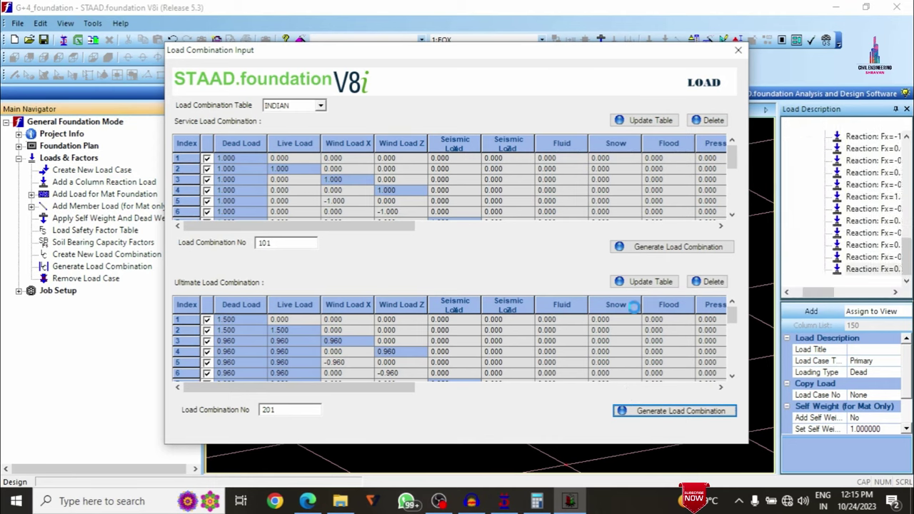
click(523, 278)
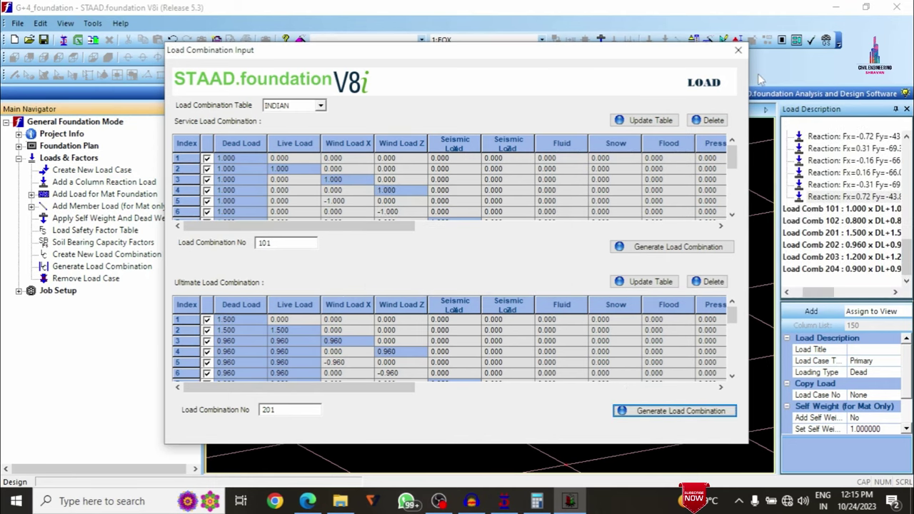
click(738, 50)
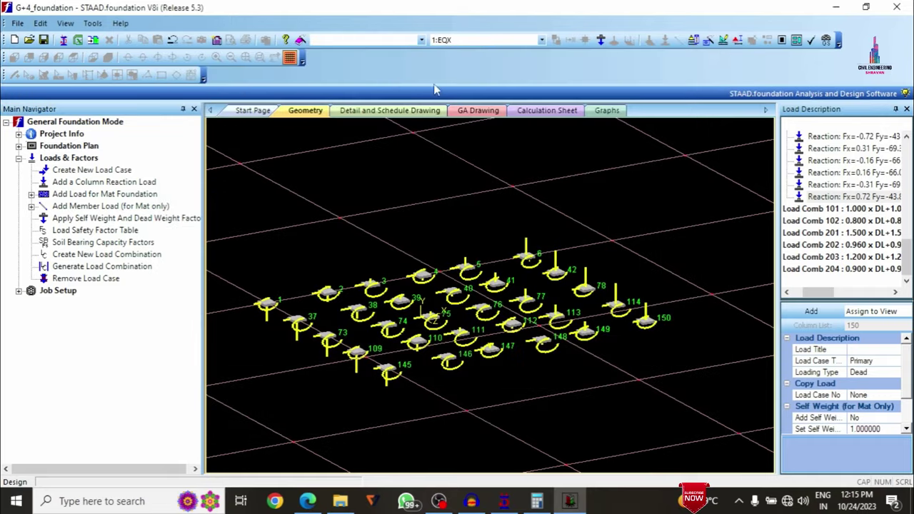
Step: Set up a new isolated footing job named f with the Indian design code and SI units
click(20, 291)
click(106, 305)
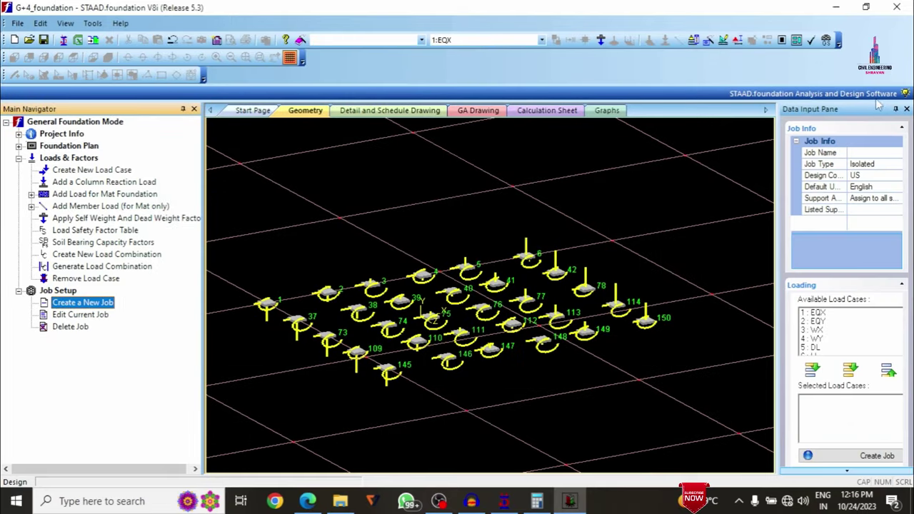
click(871, 152)
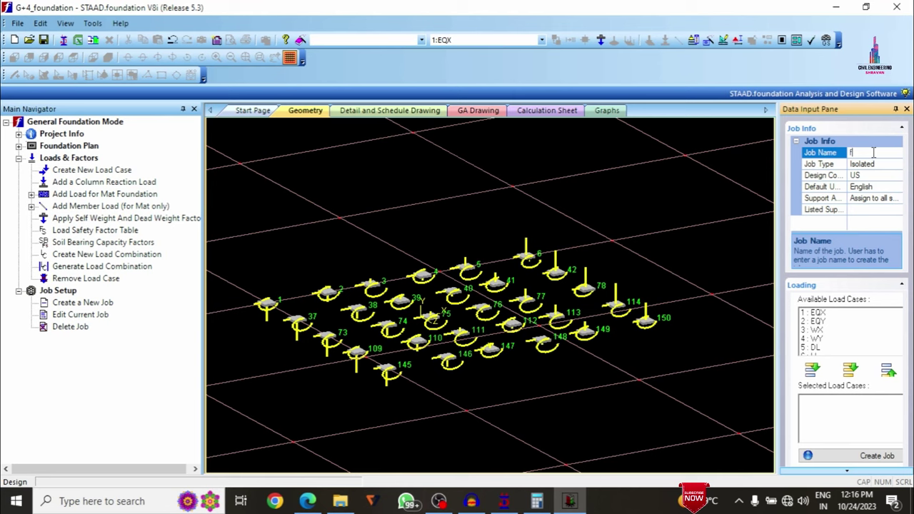
click(897, 176)
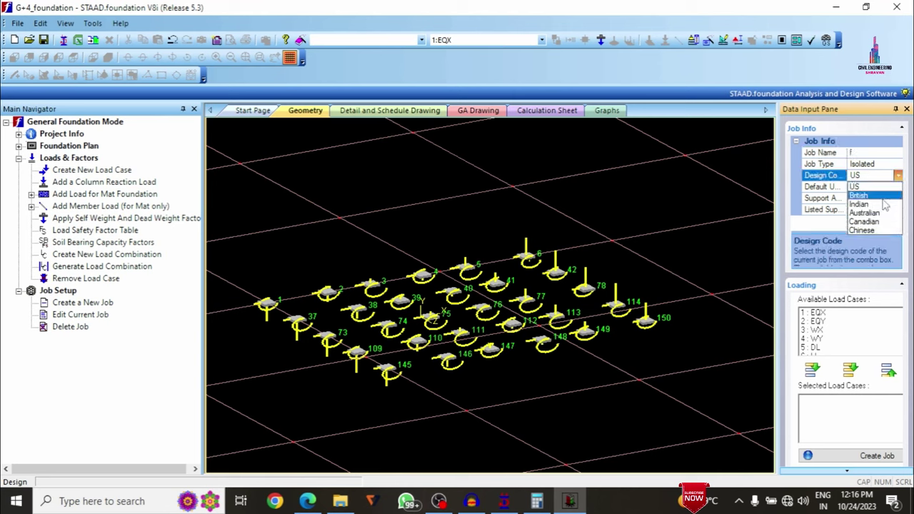
click(883, 205)
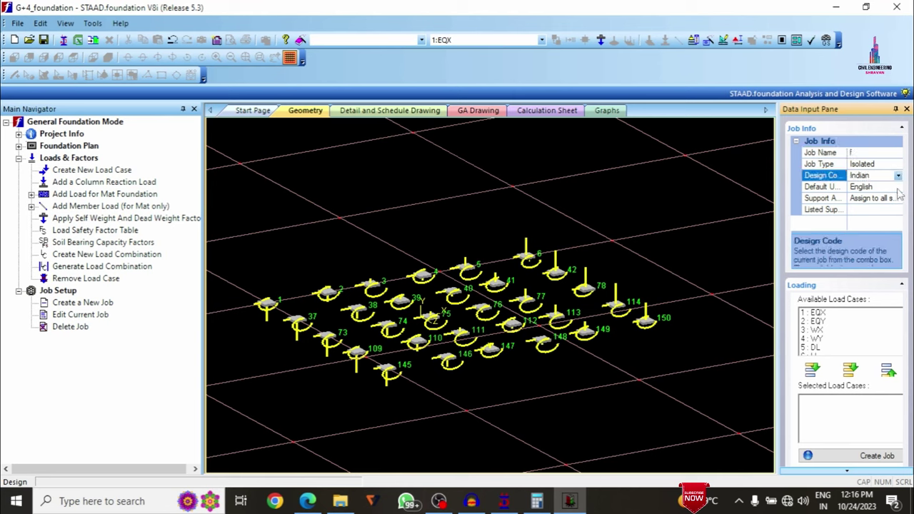
click(894, 187)
click(899, 186)
click(869, 198)
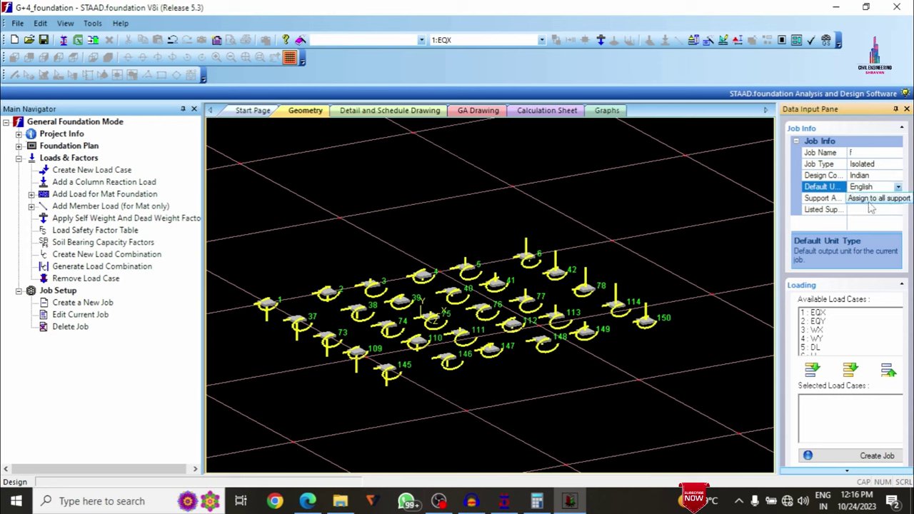
click(899, 187)
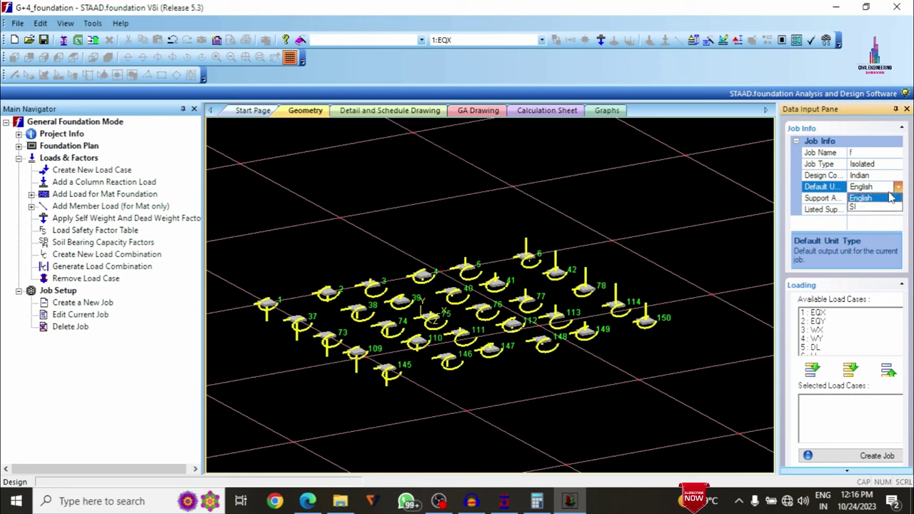
click(875, 209)
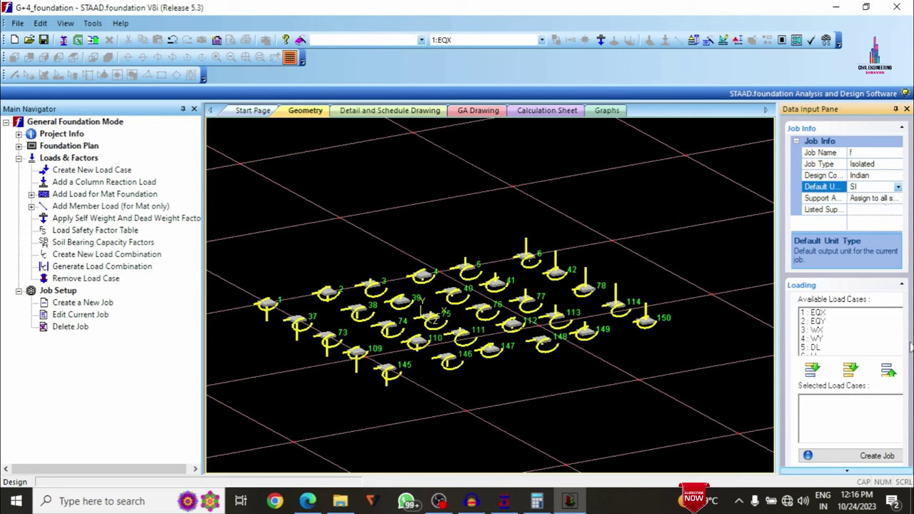
Step: Include load combinations 101 to 204 in the job, create it, and close the design summary output
scroll(830, 348, down, 5)
scroll(840, 328, up, 2)
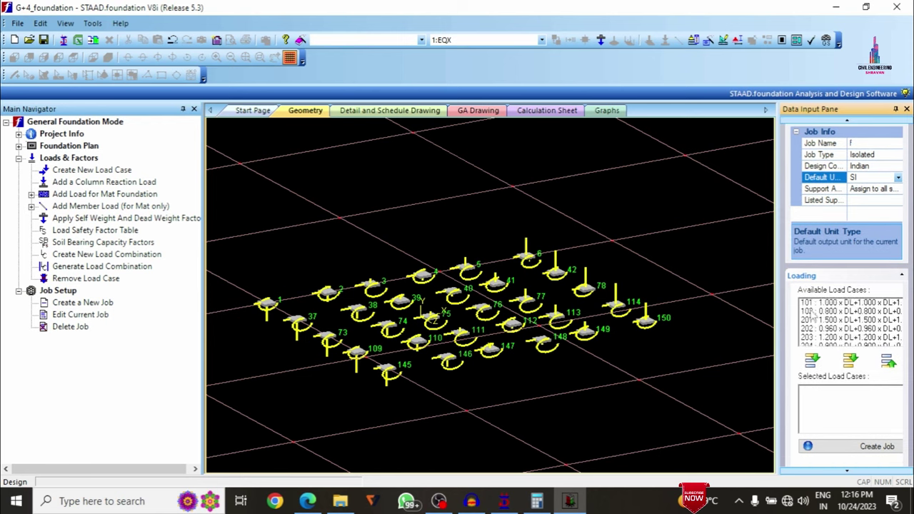
click(818, 329)
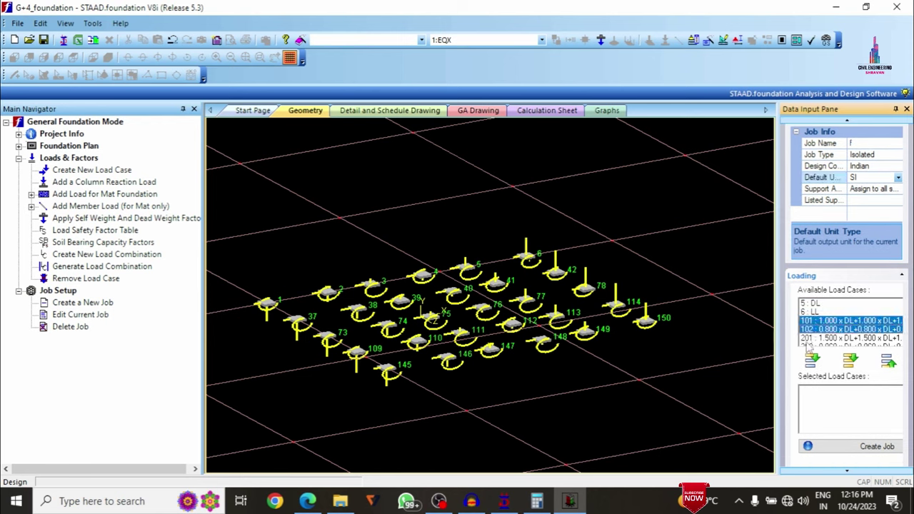
shift+click(815, 338)
scroll(813, 323, down, 1)
shift+click(813, 321)
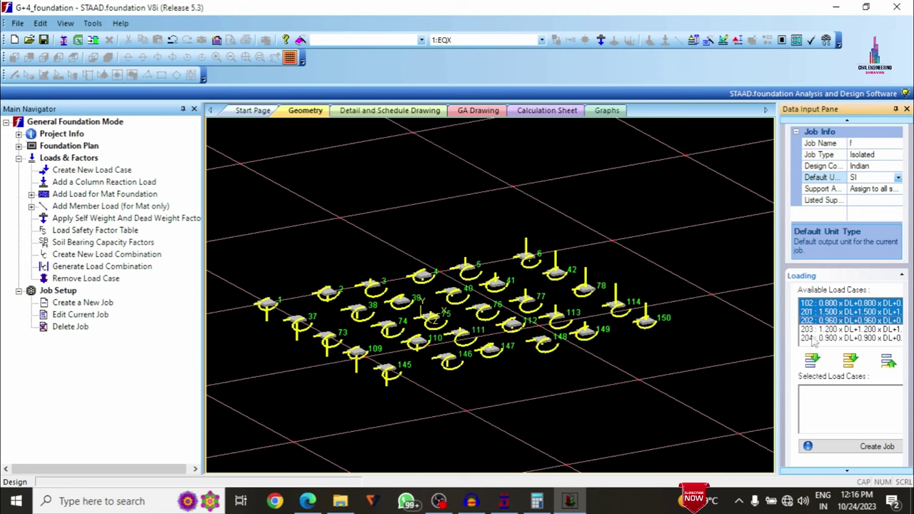
shift+click(814, 339)
click(813, 360)
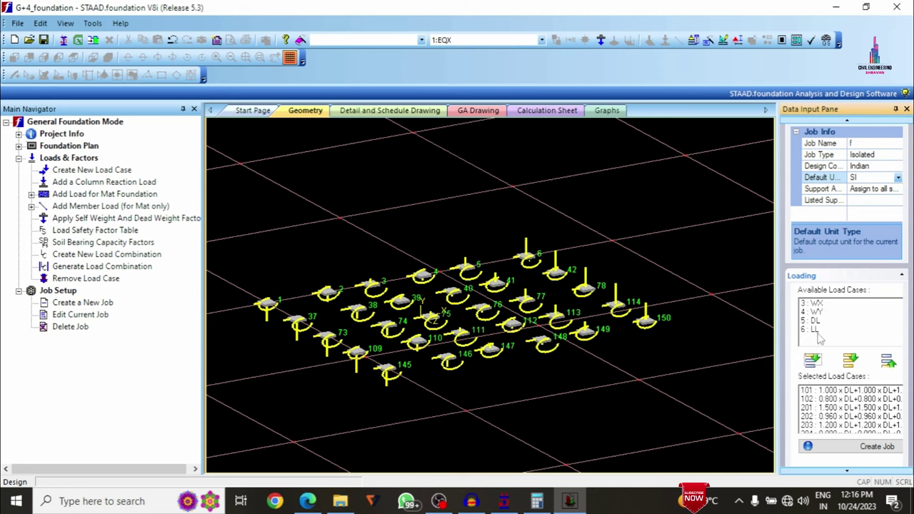
click(883, 447)
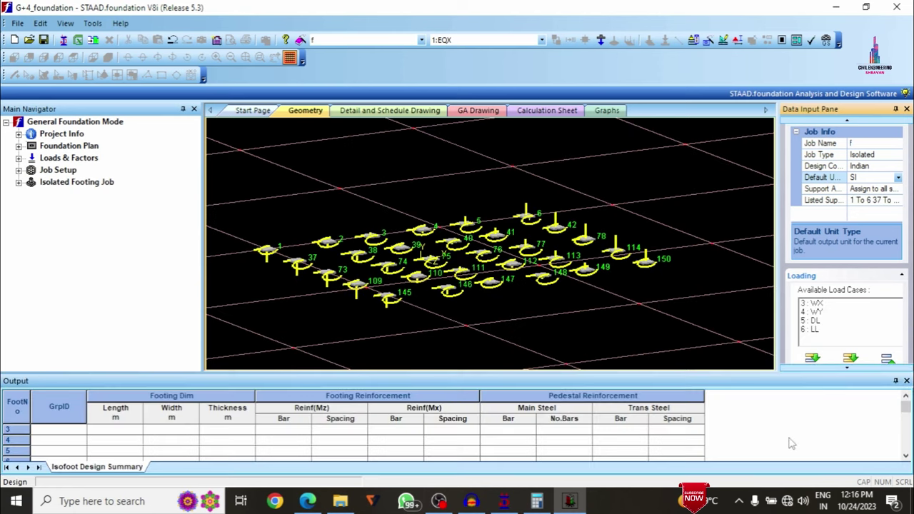
click(906, 380)
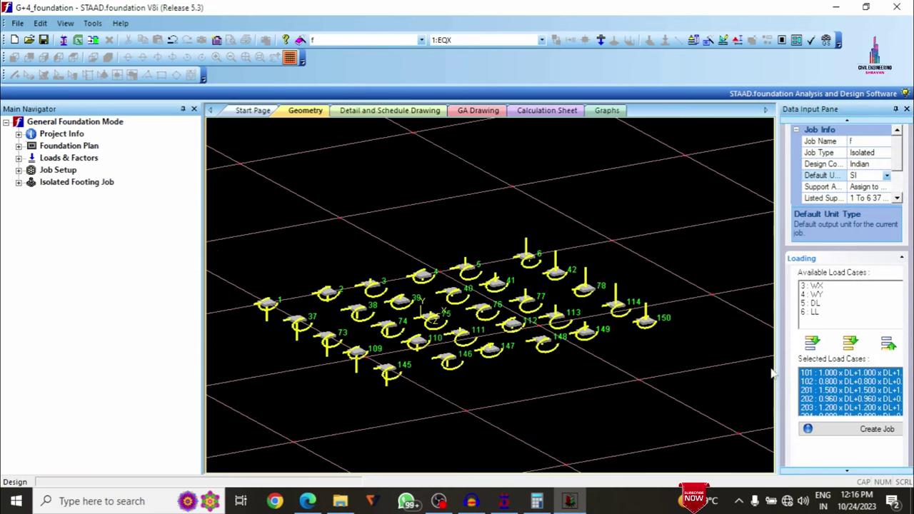
Step: Check the soil's bearing capacity in DATA.pdf and set it to 200 kN/m2 in the isolated footing's cover and soil parameters
click(19, 182)
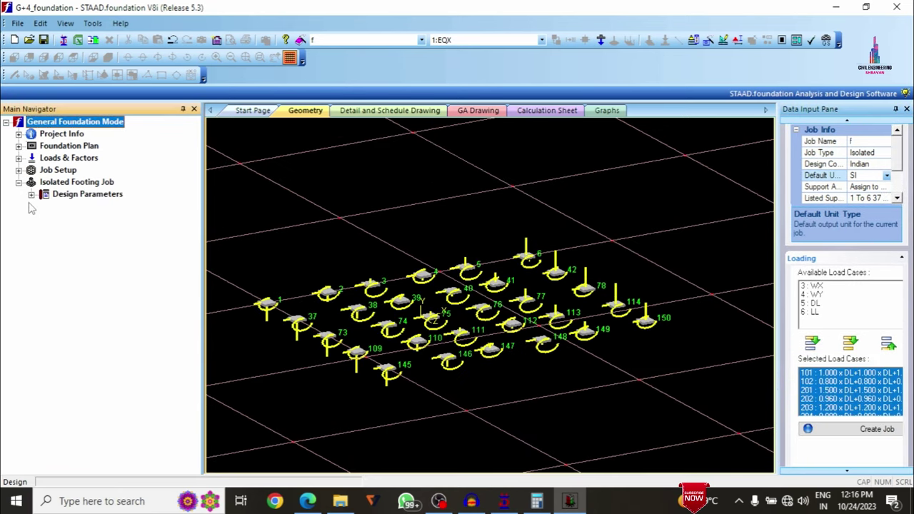
click(31, 193)
click(77, 207)
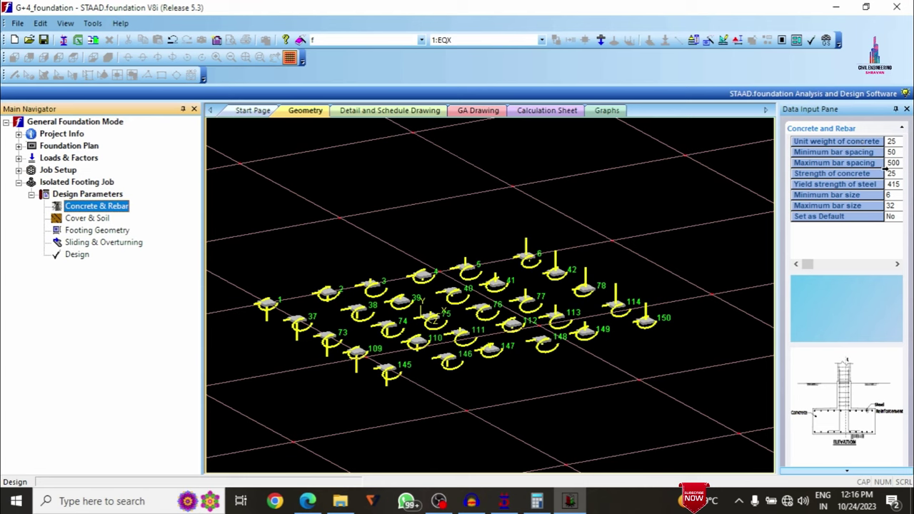
click(94, 218)
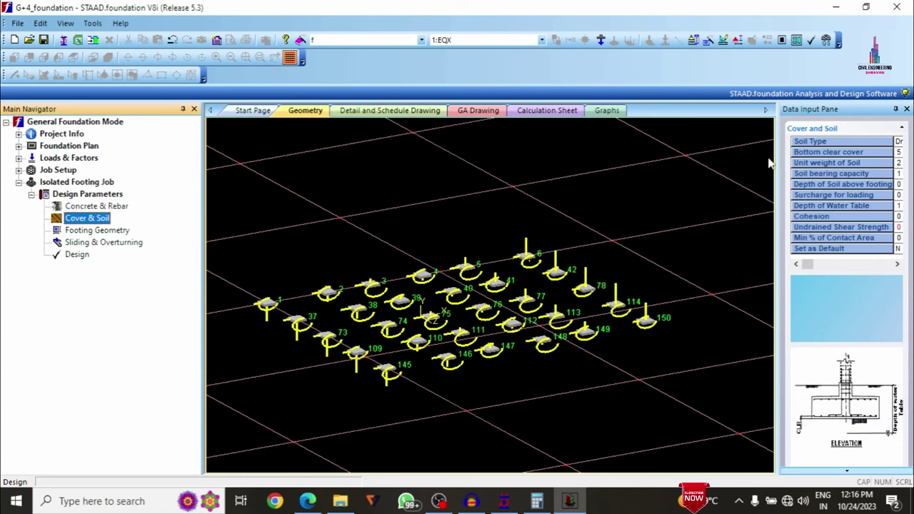
drag(770, 159, 724, 160)
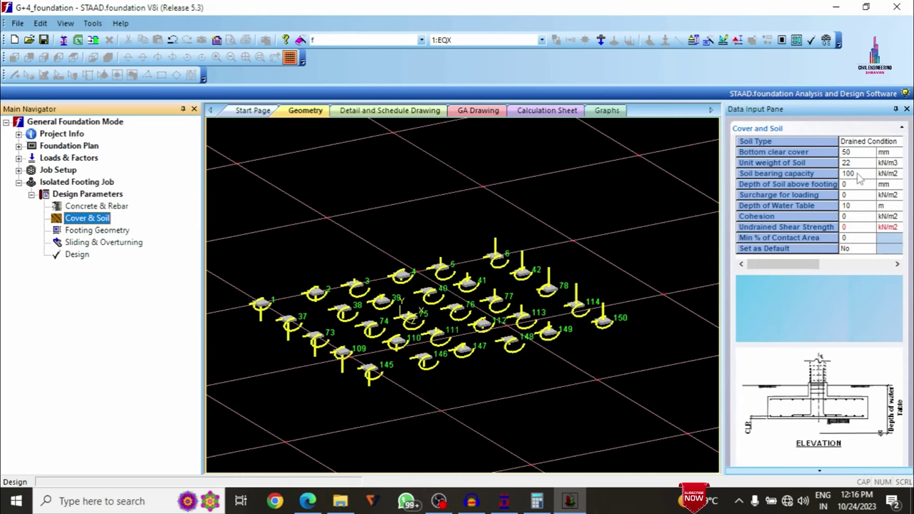
click(858, 174)
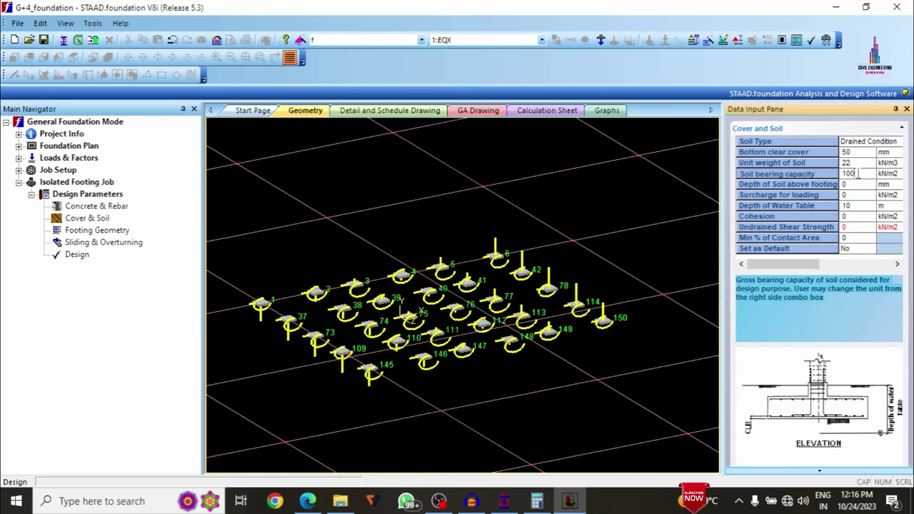
click(308, 502)
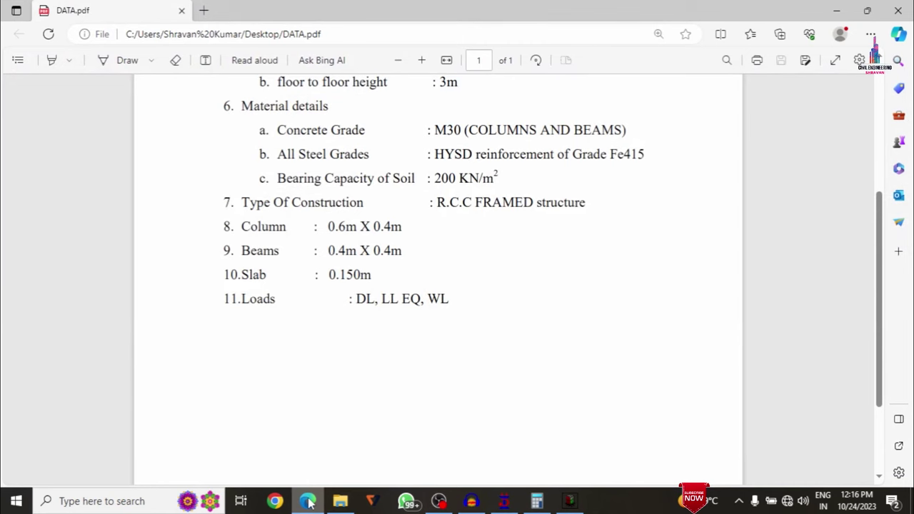
click(308, 502)
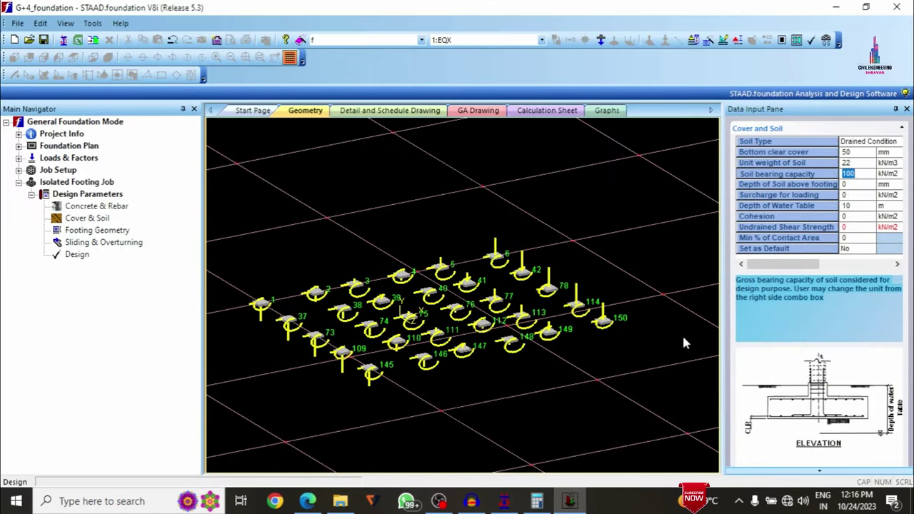
click(855, 174)
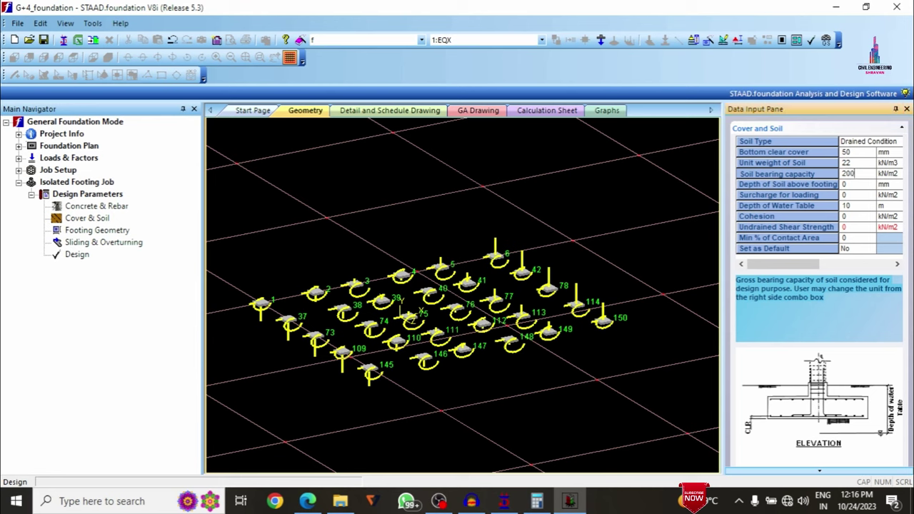
Step: Go through the footing geometry and the sliding and overturning parameters, and run the isolated footing design
click(71, 231)
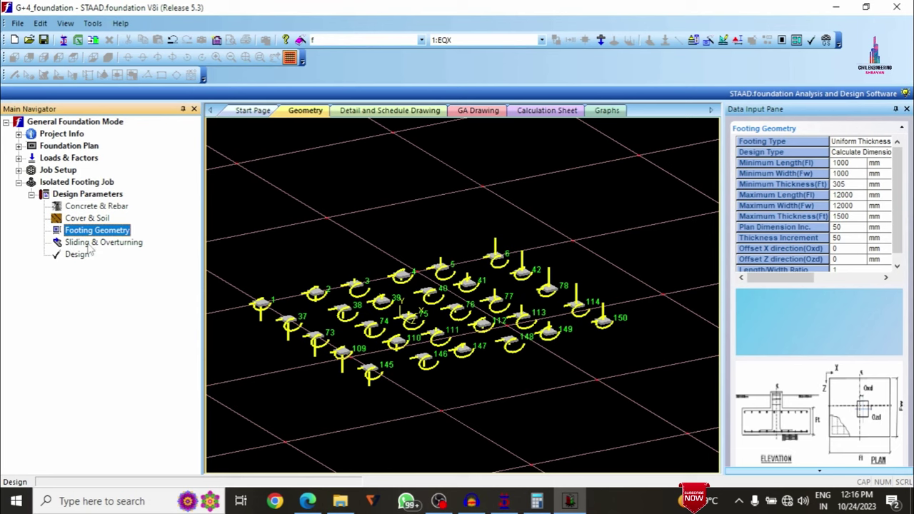
click(92, 243)
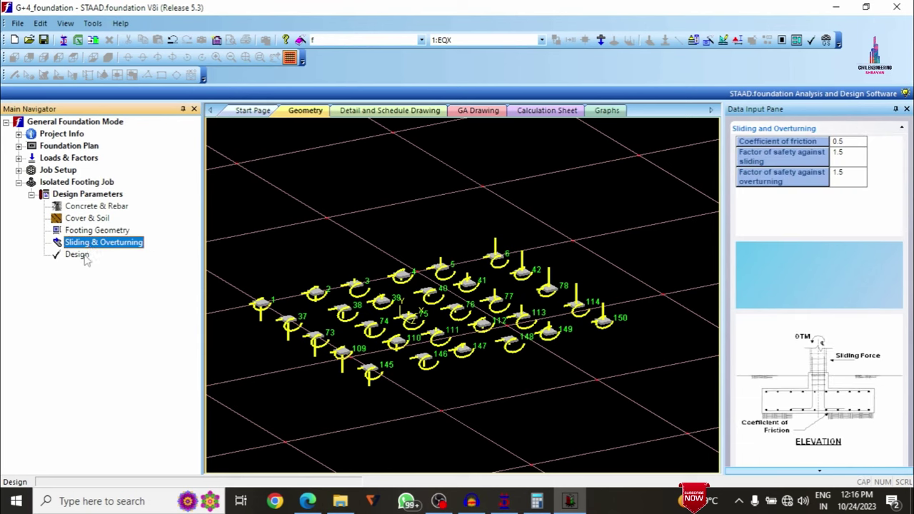
click(80, 255)
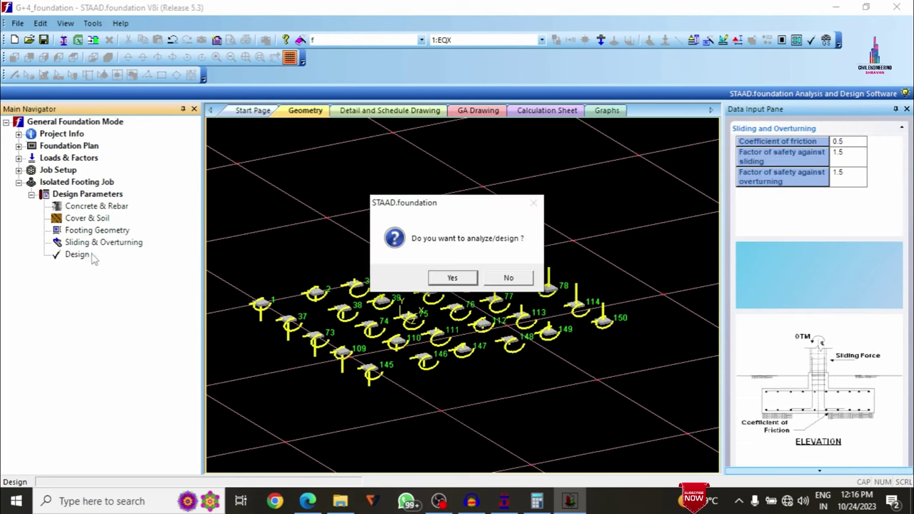
click(452, 278)
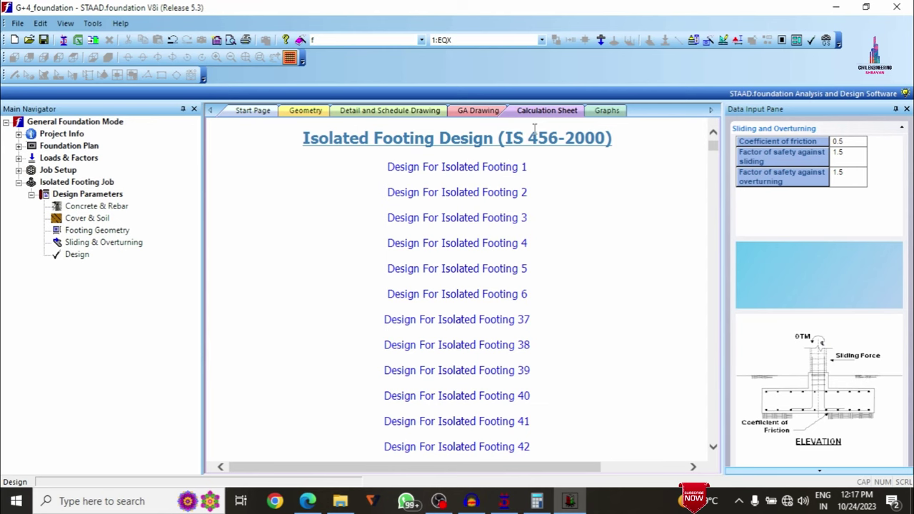
Step: Open the calculation sheet of isolated footing 5 and review its applied loads, corner pressures, and sliding and overturning checks
scroll(477, 175, down, 5)
scroll(468, 199, up, 5)
click(493, 272)
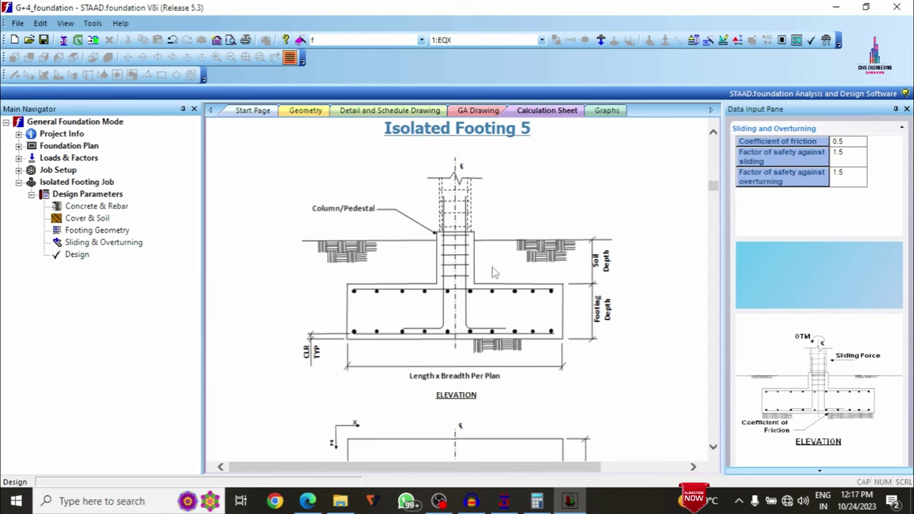
scroll(560, 252, down, 20)
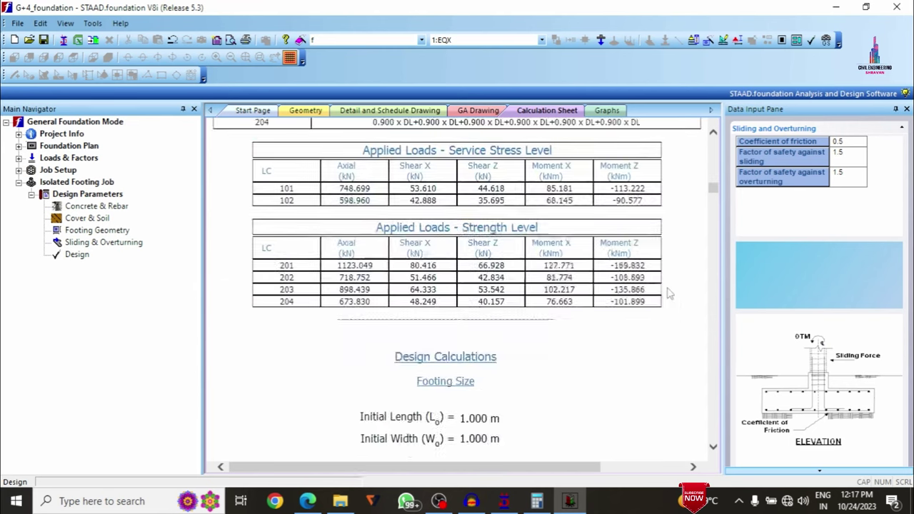
click(713, 447)
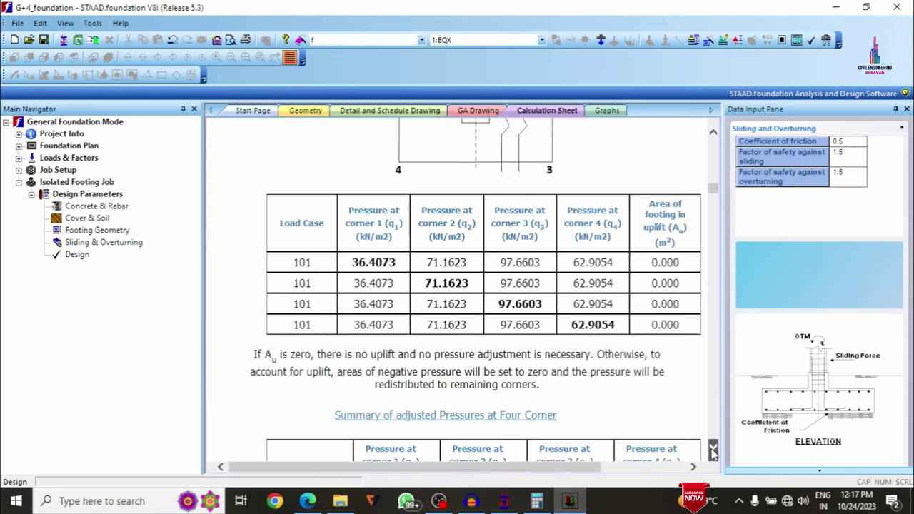
scroll(713, 450, down, 10)
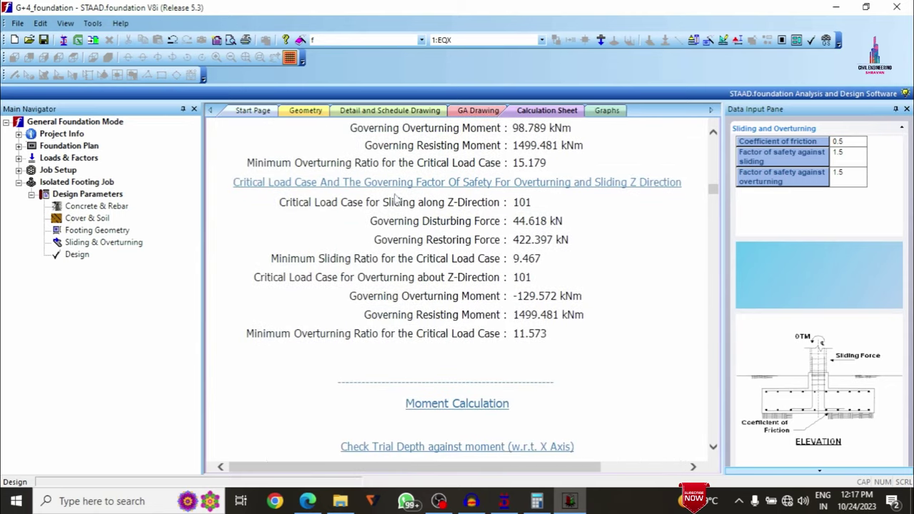
Step: Examine the detail drawing of footing 1, checking the dimensions and reinforcement in its elevation and plan
click(251, 112)
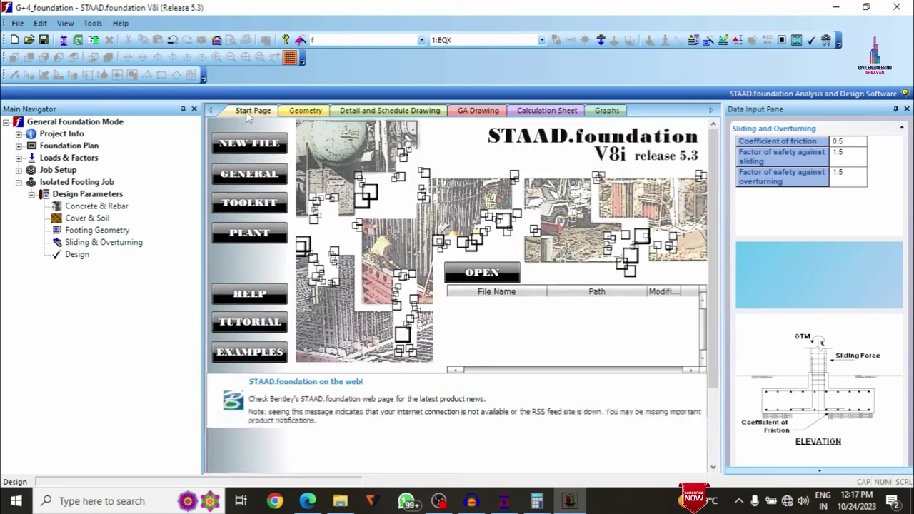
click(299, 114)
click(378, 115)
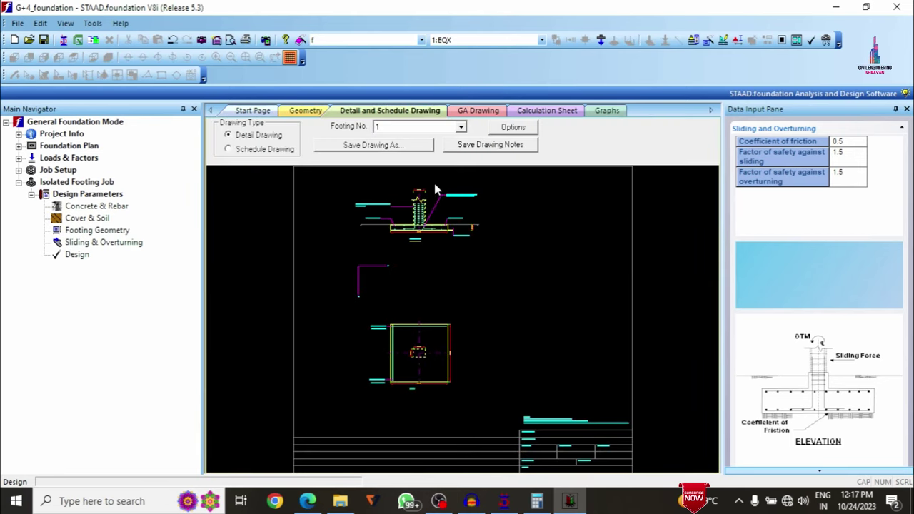
scroll(434, 180, down, 4)
scroll(457, 207, up, 2)
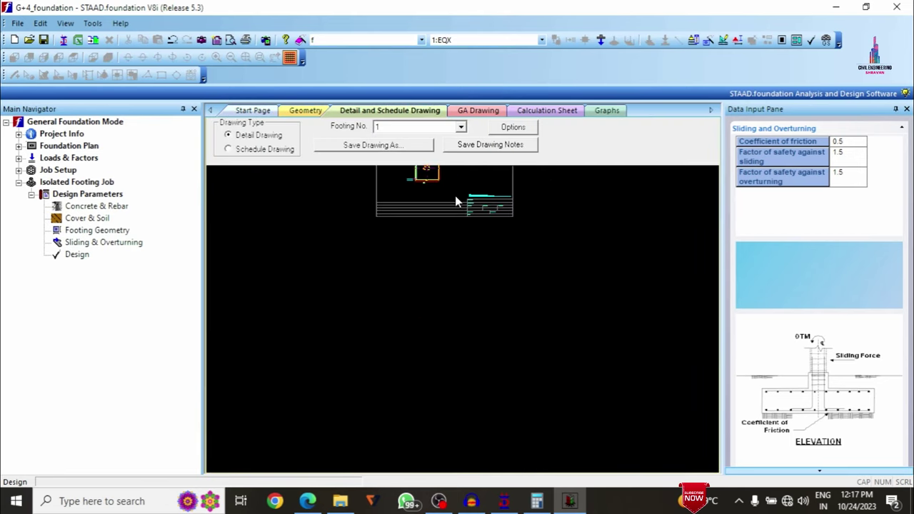
click(306, 112)
click(381, 115)
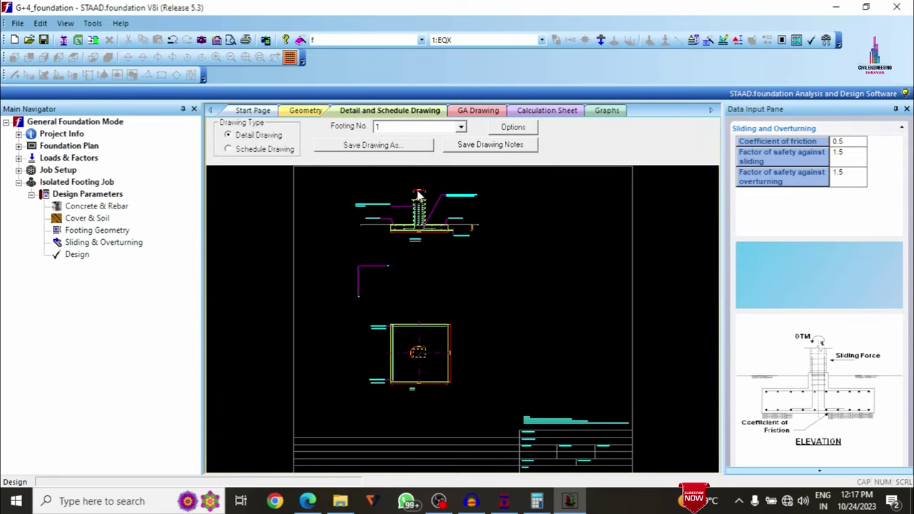
scroll(418, 206, up, 5)
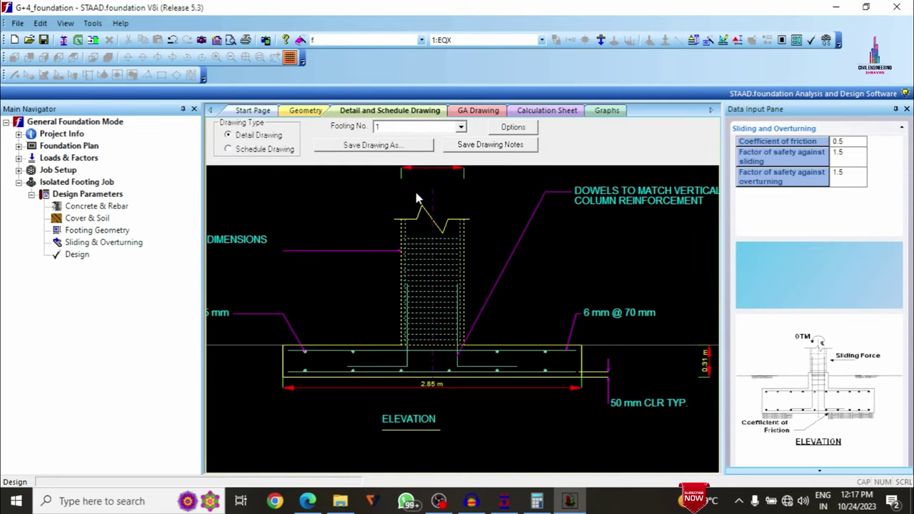
scroll(511, 292, down, 4)
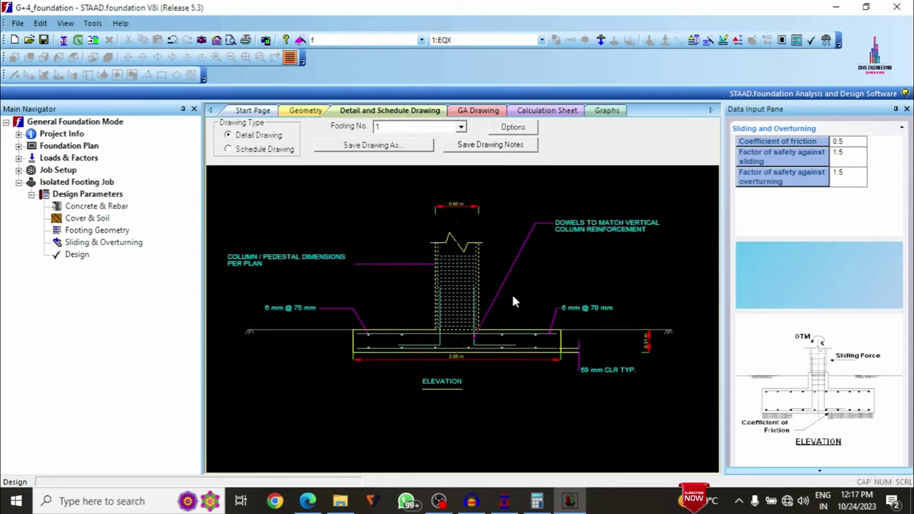
scroll(505, 388, up, 4)
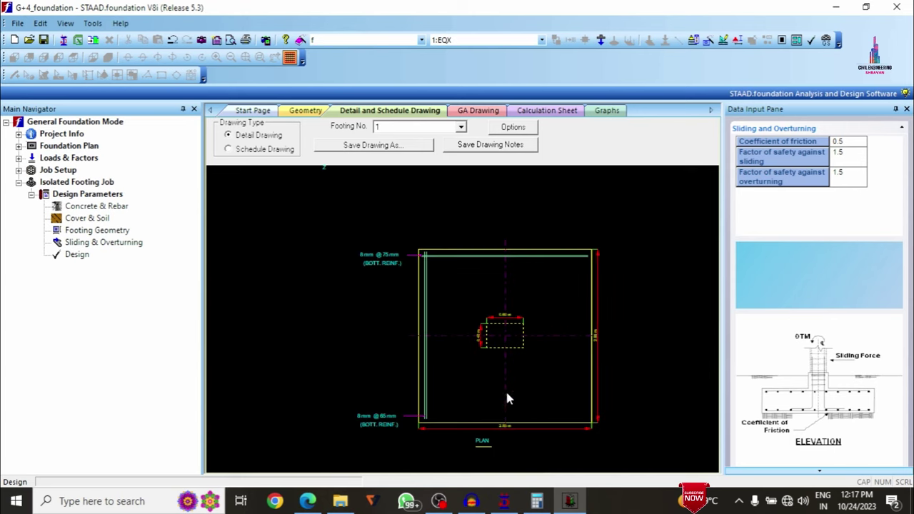
scroll(498, 233, down, 4)
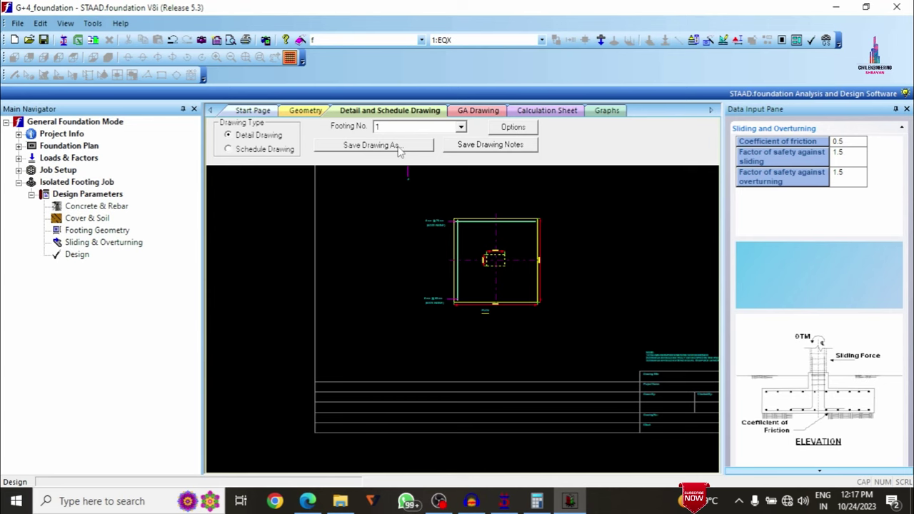
Step: Inspect the general arrangement drawing of all the footings, then return to the calculation sheet
click(477, 112)
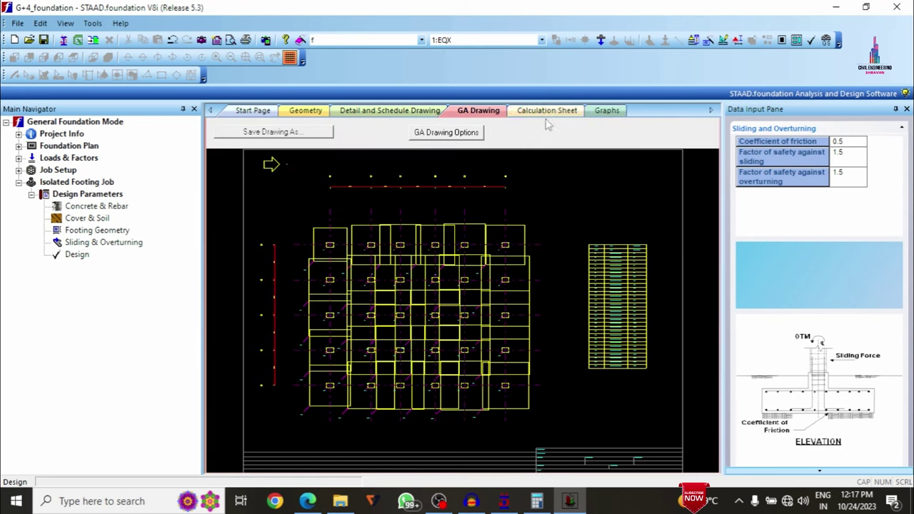
scroll(417, 231, up, 5)
scroll(418, 231, down, 5)
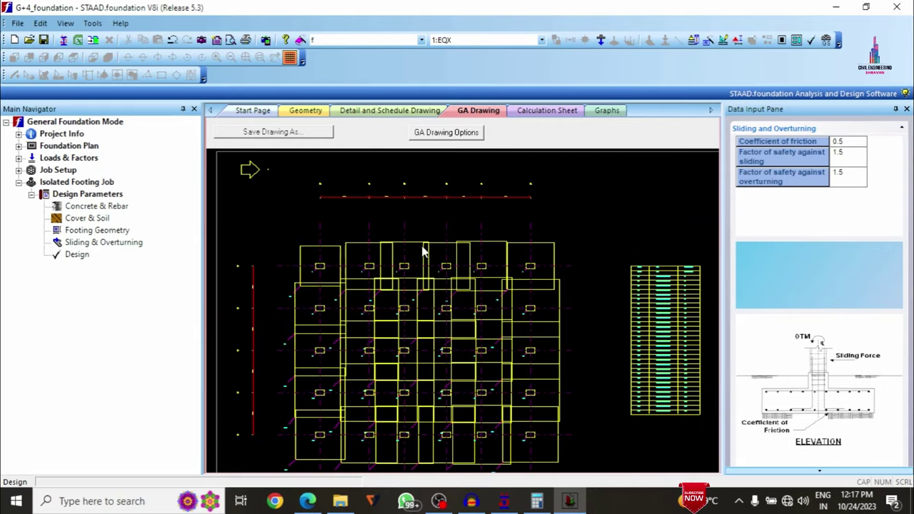
click(549, 112)
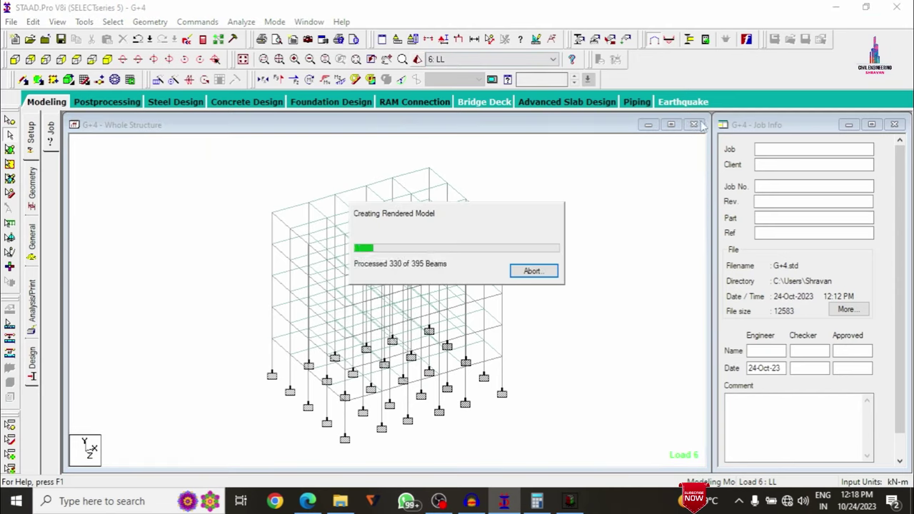
Step: Switch to STAAD.Pro and view the G+4 building's maximized 3D rendering from several sides
click(767, 125)
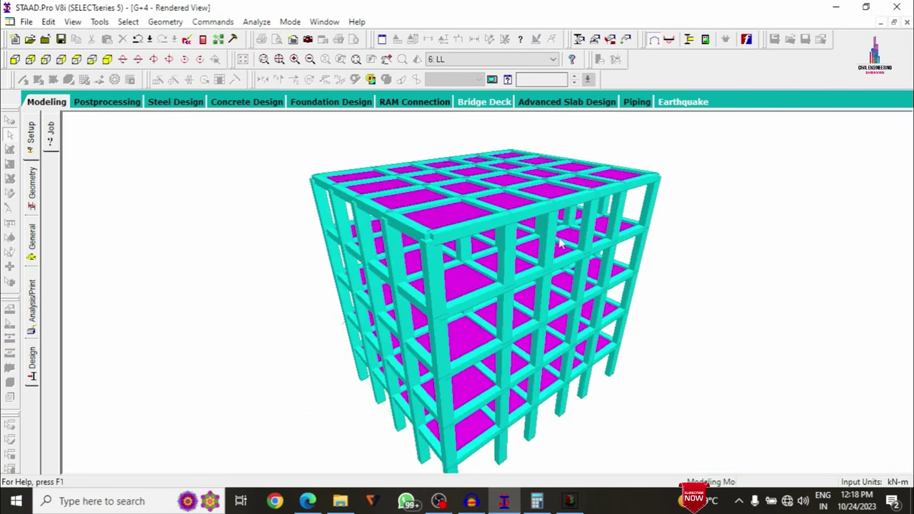
drag(549, 282, 150, 348)
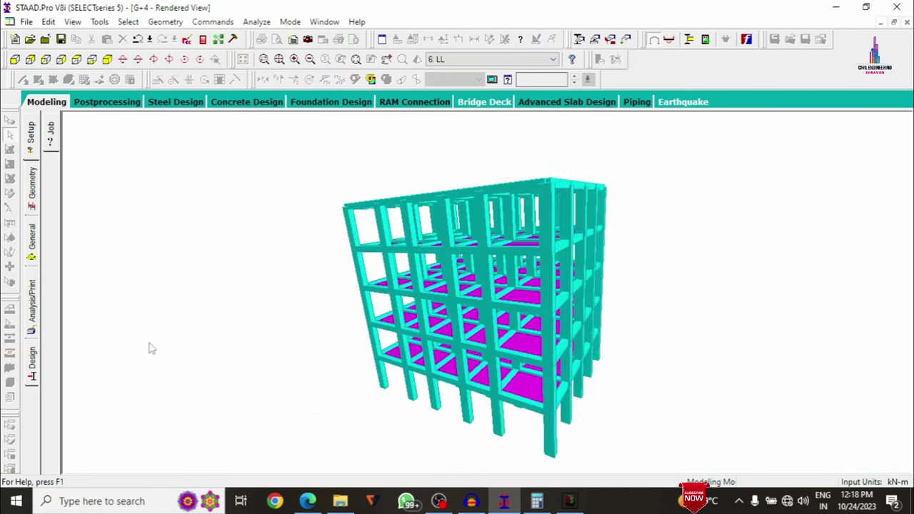
drag(645, 355, 147, 351)
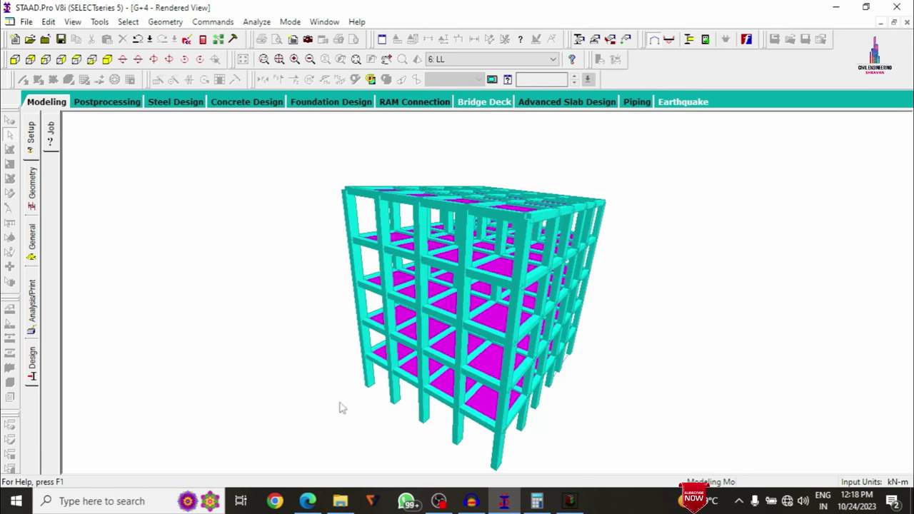